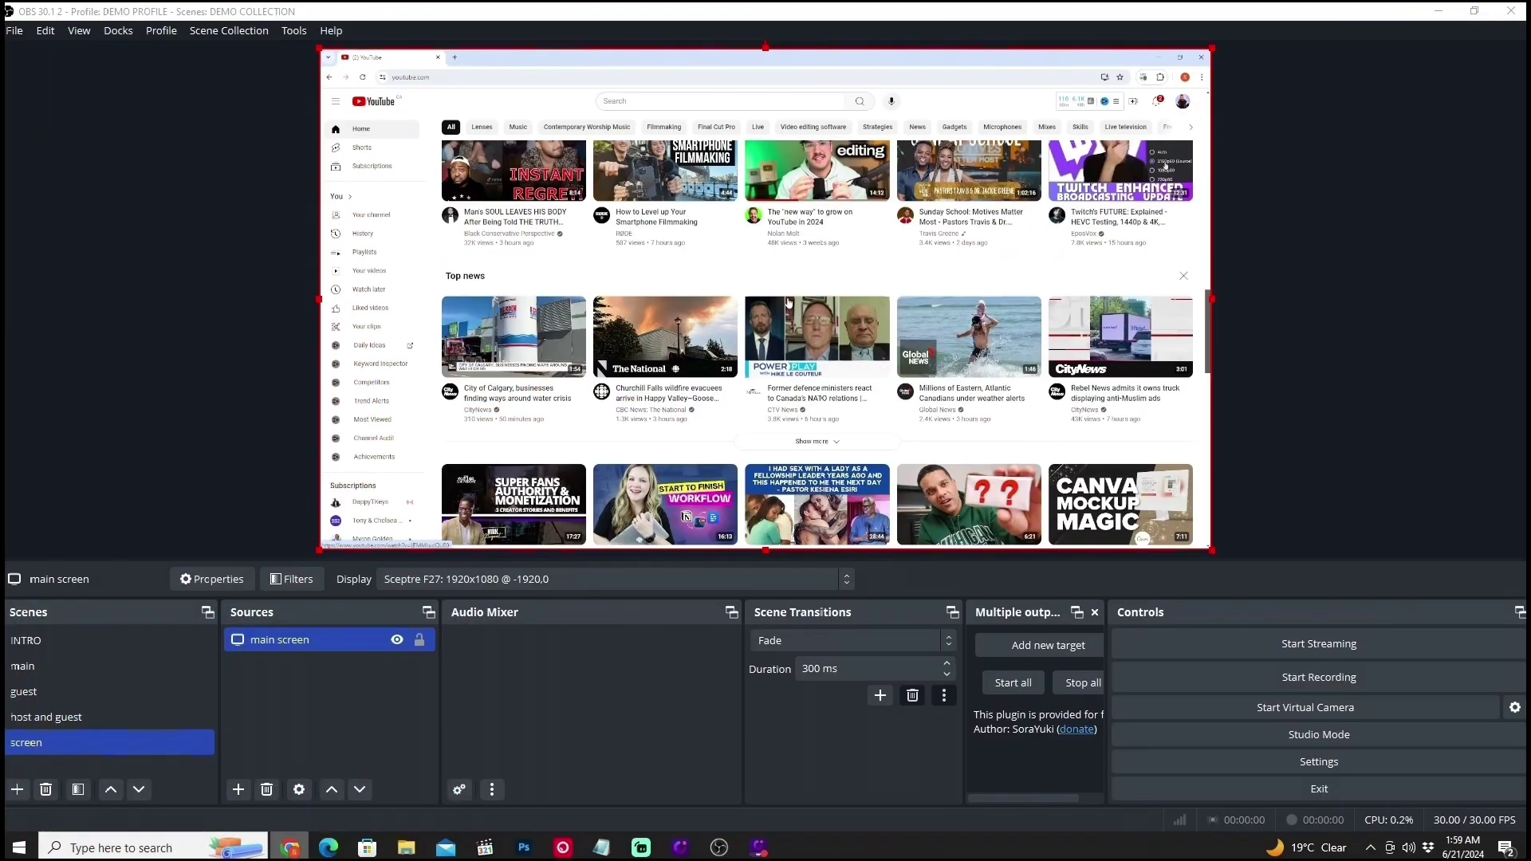
Step: Browse the YouTube home feed on the captured display and open the video "The 'new way' to grow on YouTube in 2024"
{"action": "scroll", "coordinate": [788, 303], "scroll_direction": "down", "scroll_amount": 3}
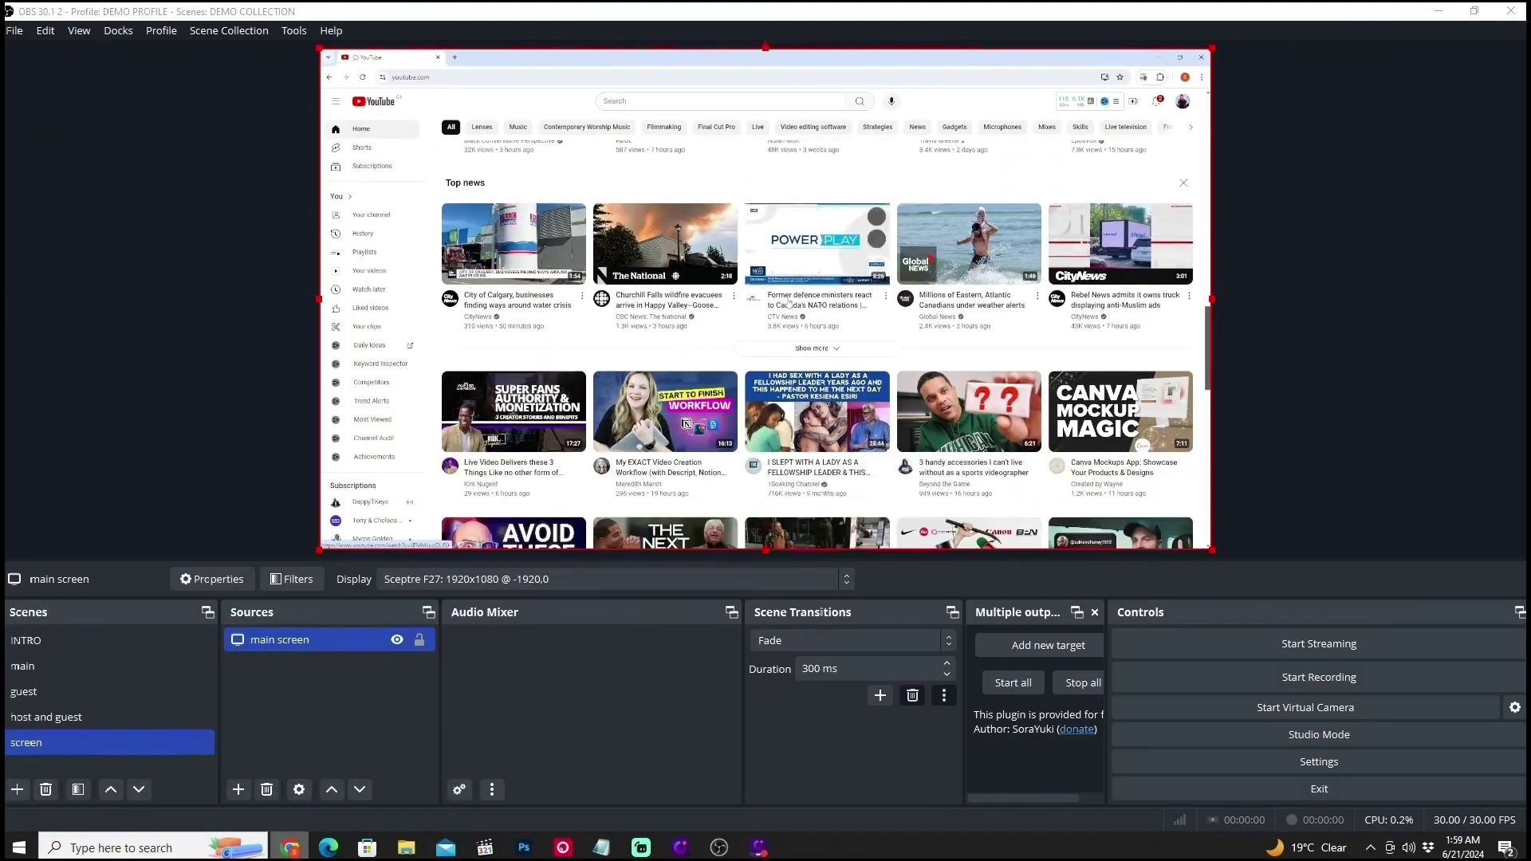
{"action": "scroll", "coordinate": [798, 327], "scroll_direction": "up", "scroll_amount": 5}
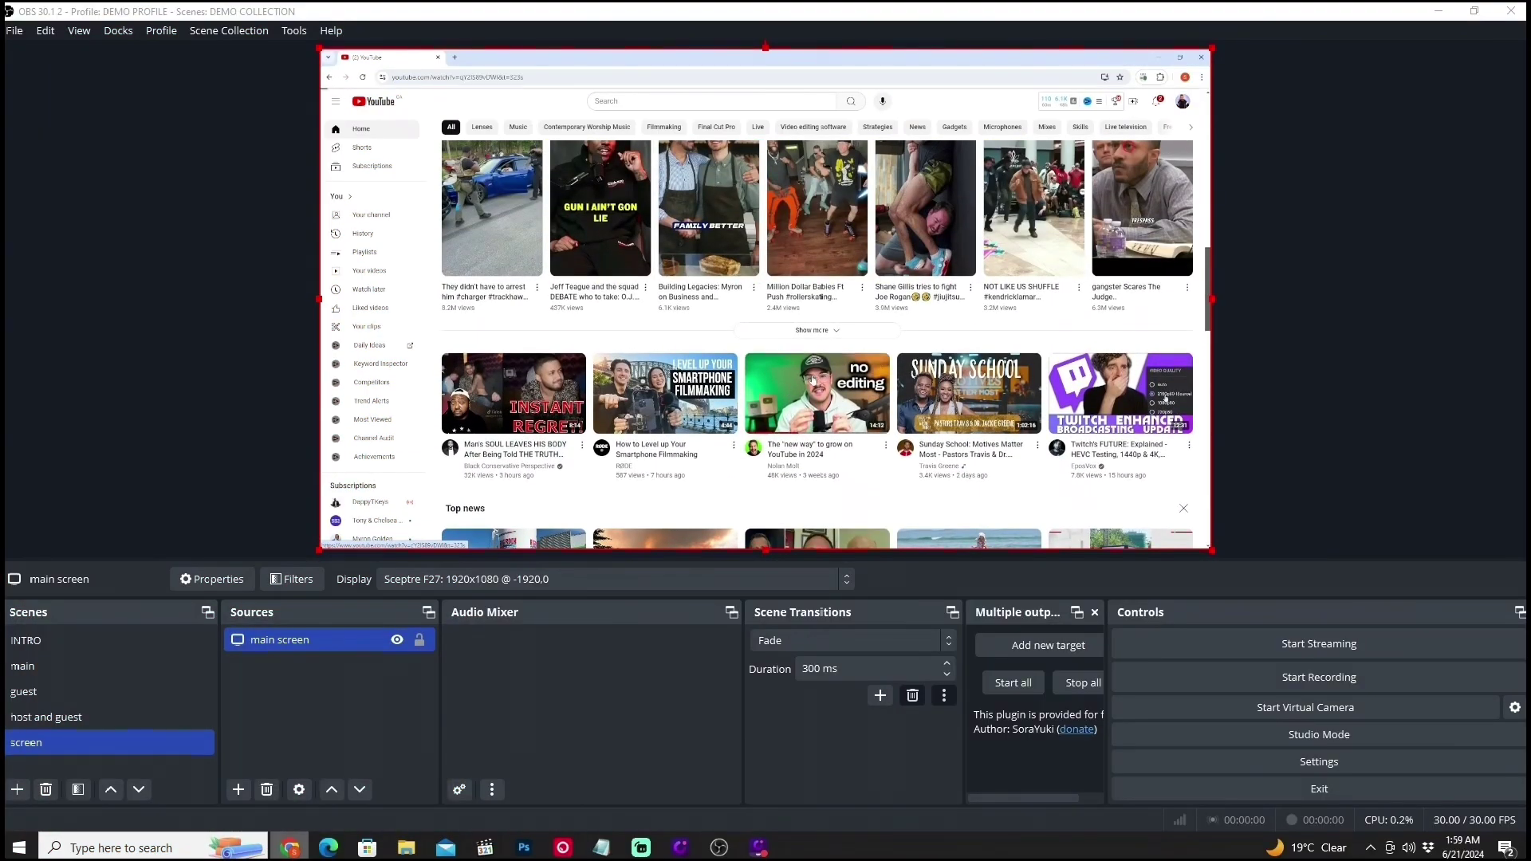
{"action": "left_click", "coordinate": [812, 380]}
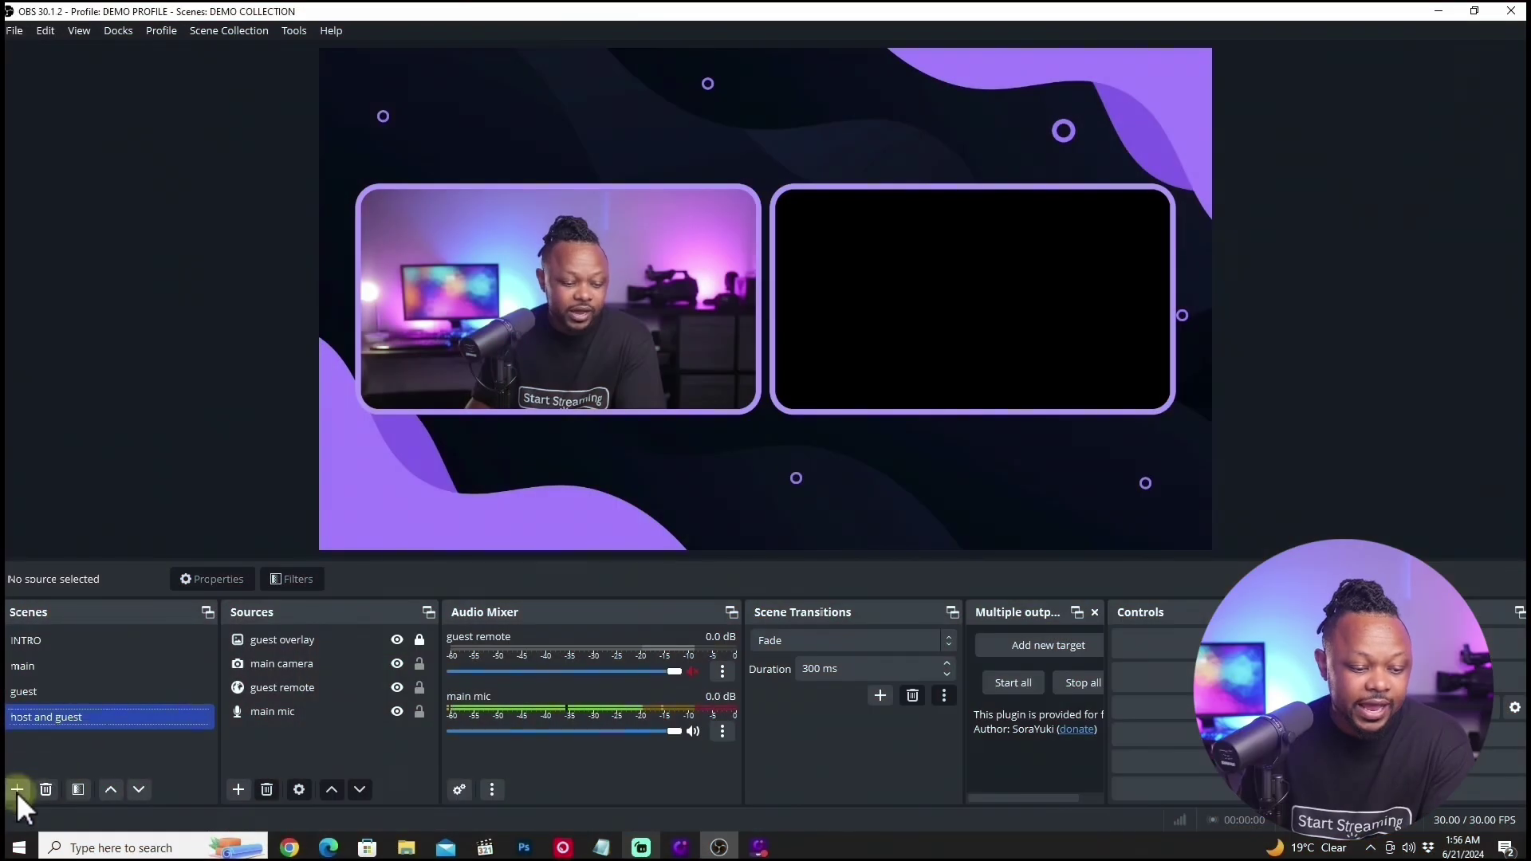
Step: Add a new scene named "screen"
{"action": "left_click", "coordinate": [16, 790]}
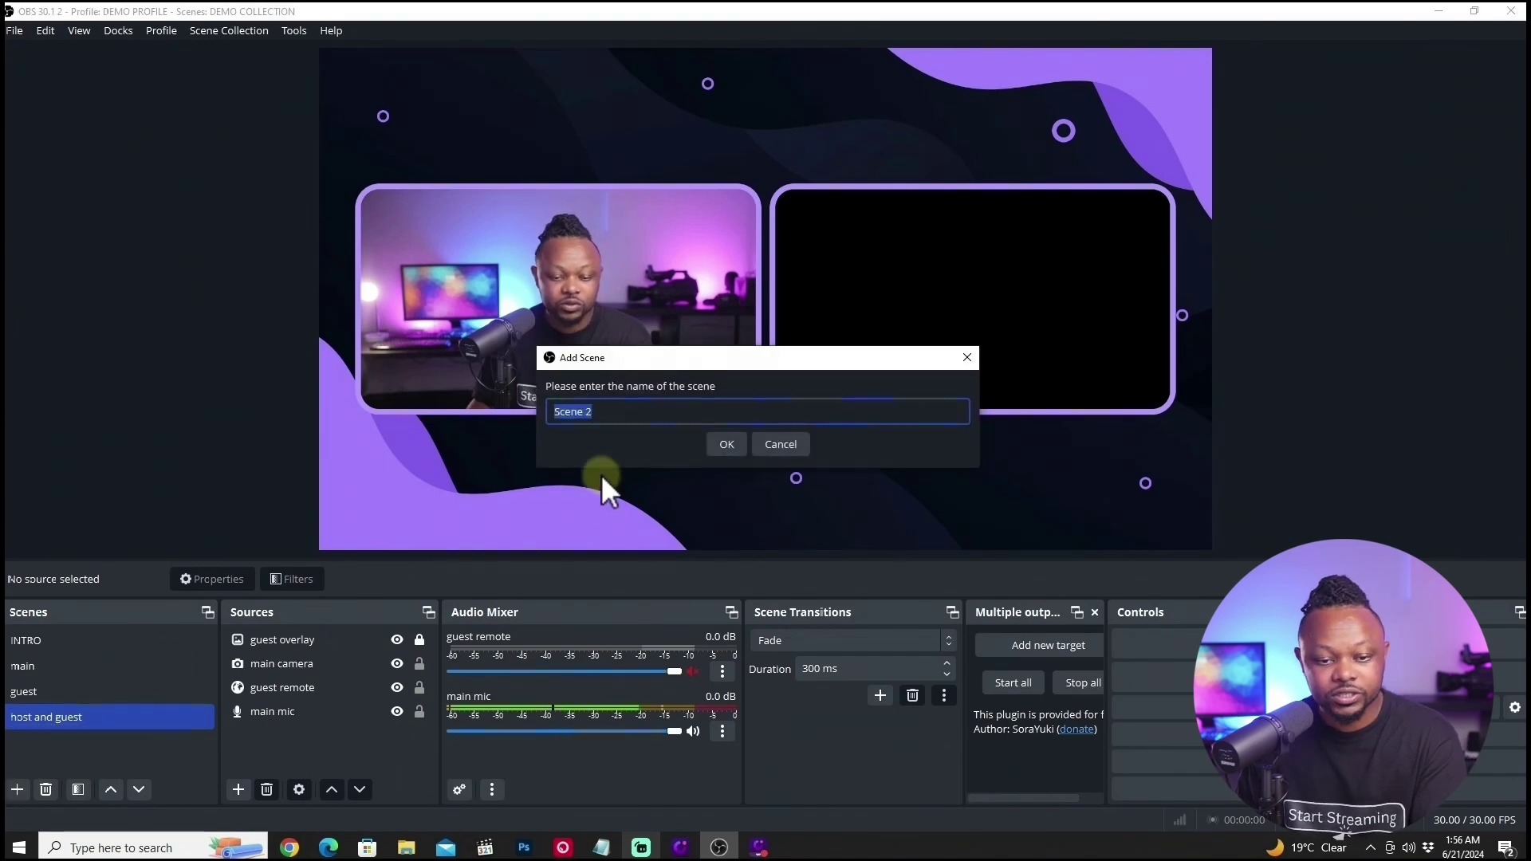
{"action": "type", "text": "screen"}
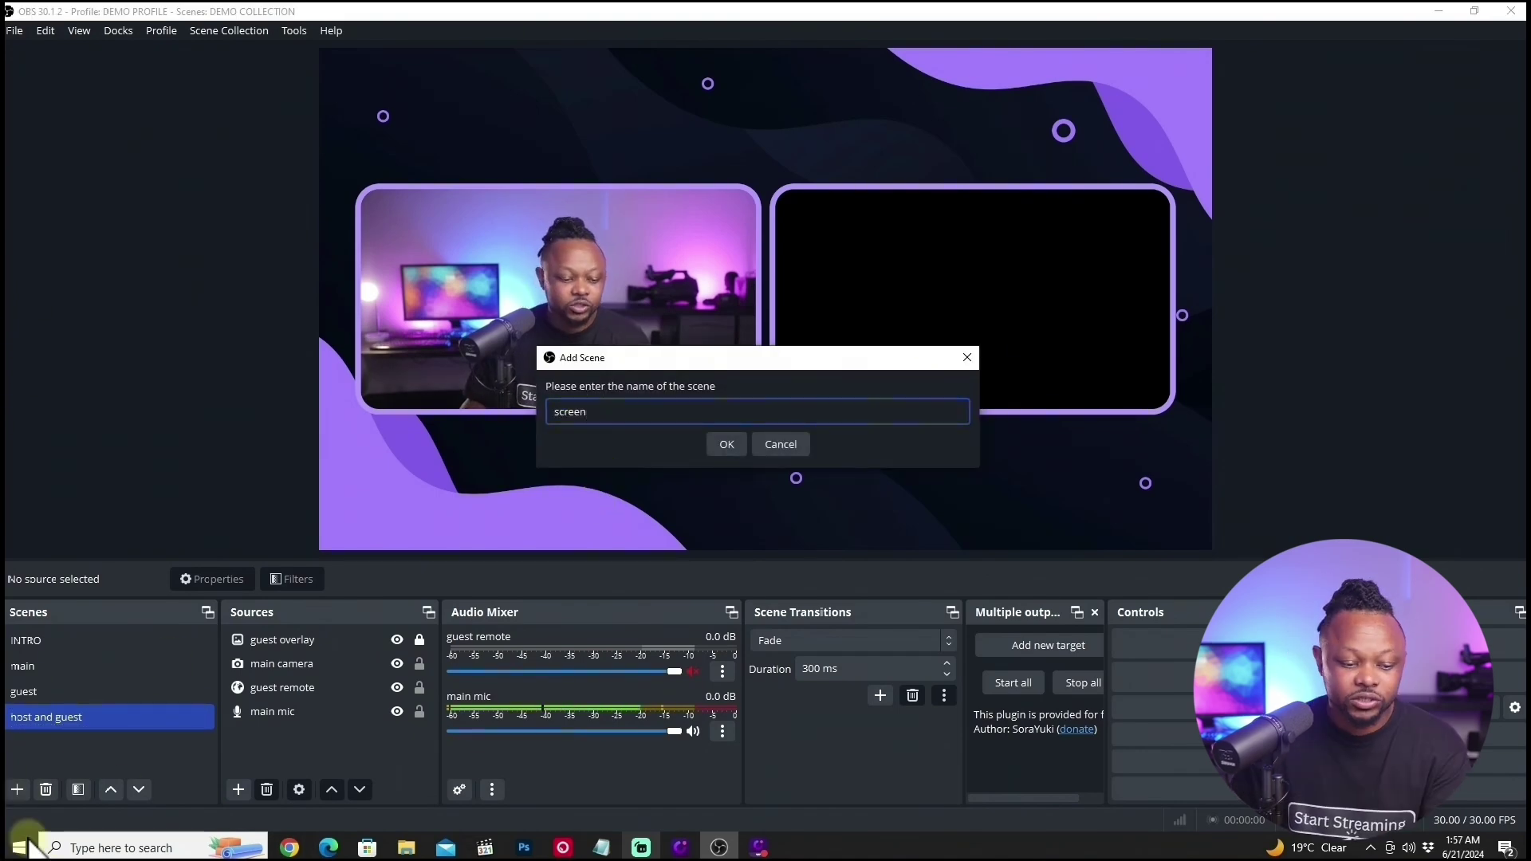
{"action": "left_click", "coordinate": [726, 444]}
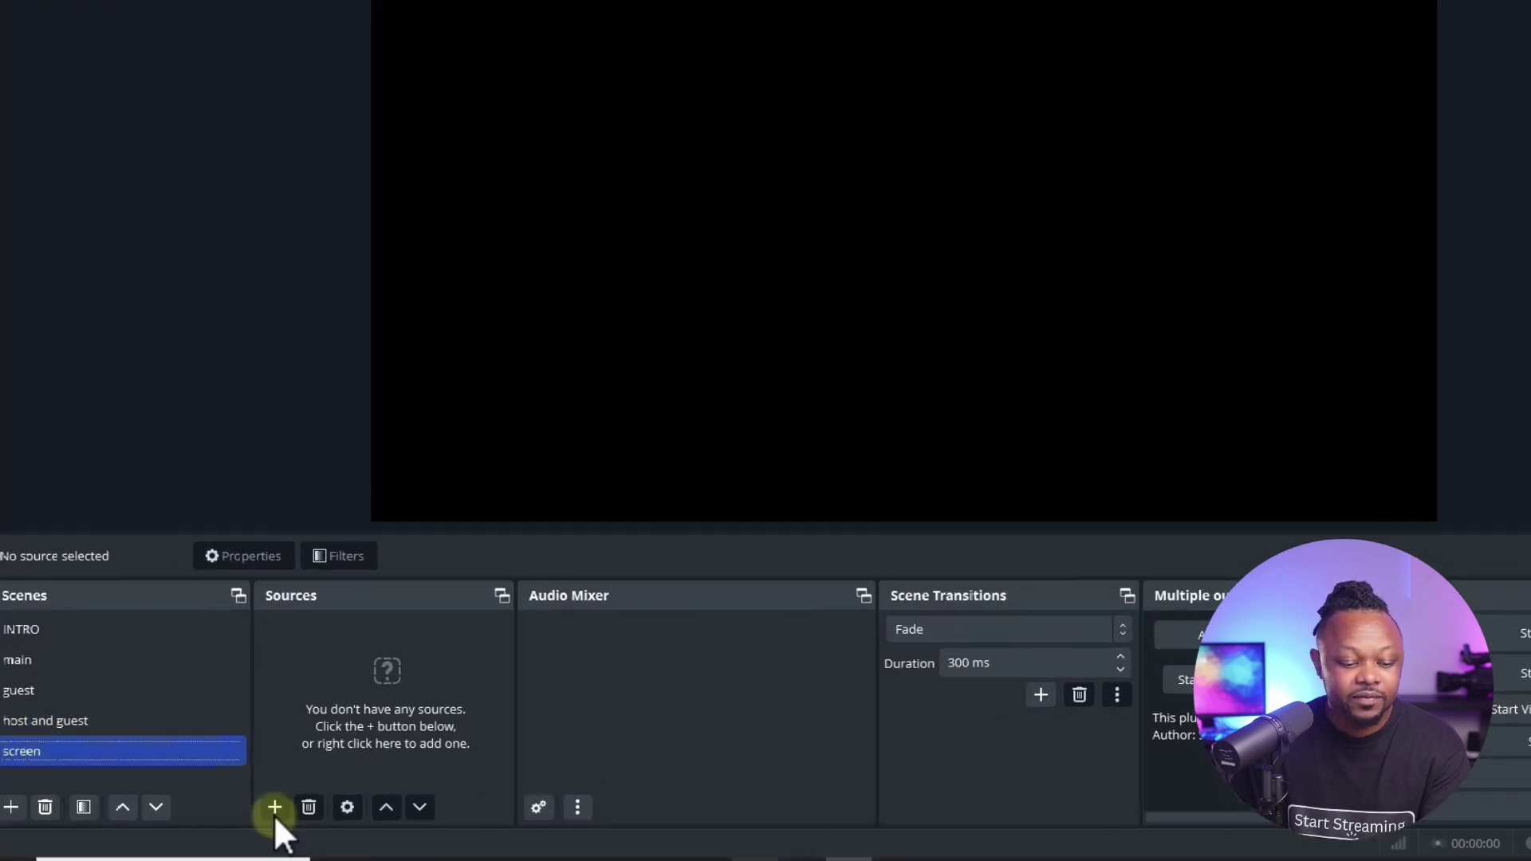
Step: Add a new Display Capture source named "main screen" to the screen scene
{"action": "left_click", "coordinate": [237, 789]}
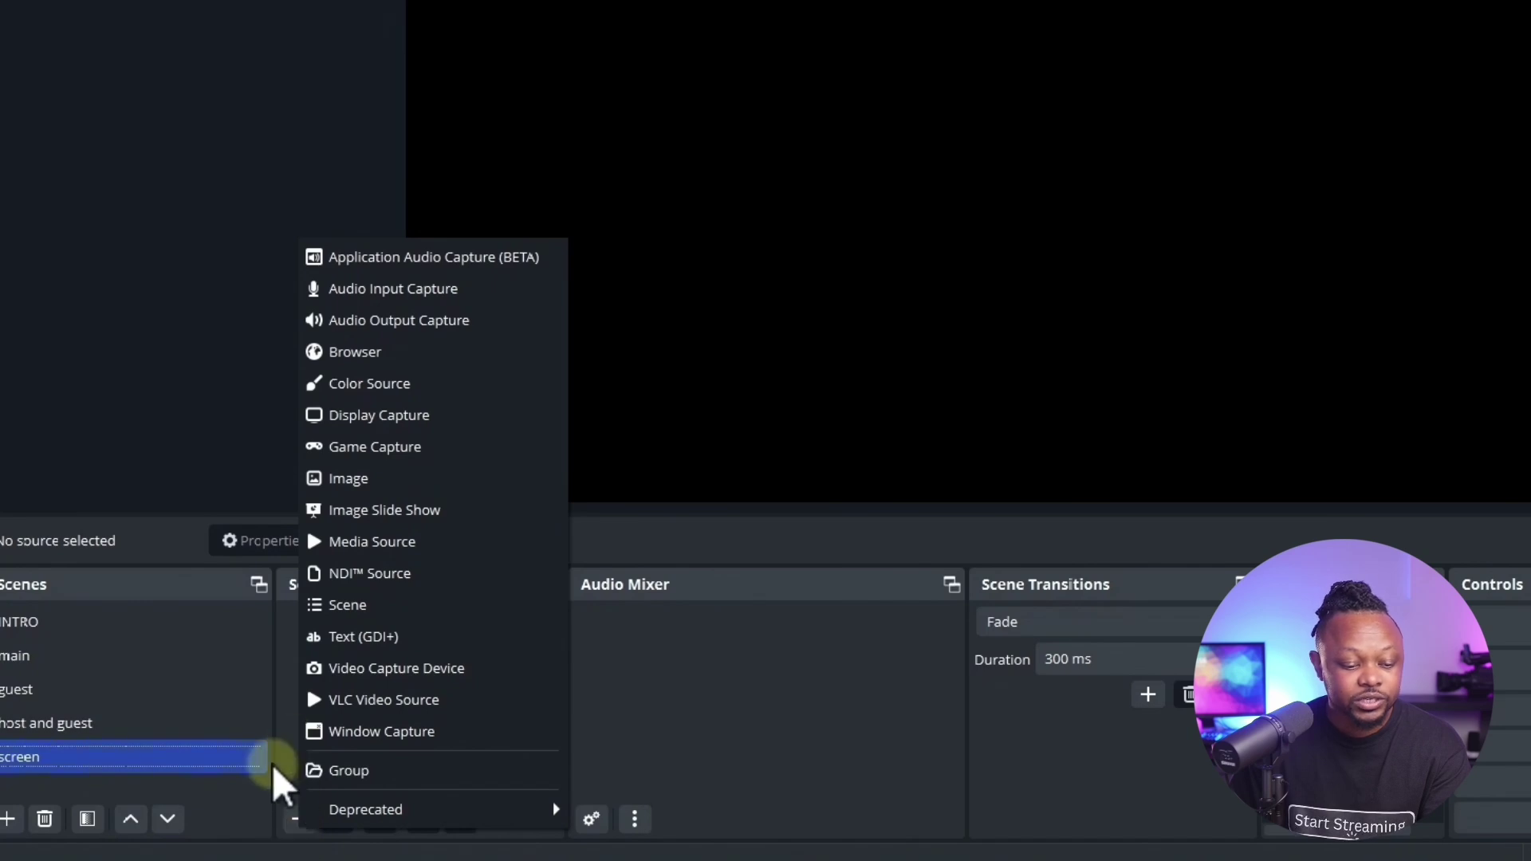
{"action": "left_click", "coordinate": [388, 429]}
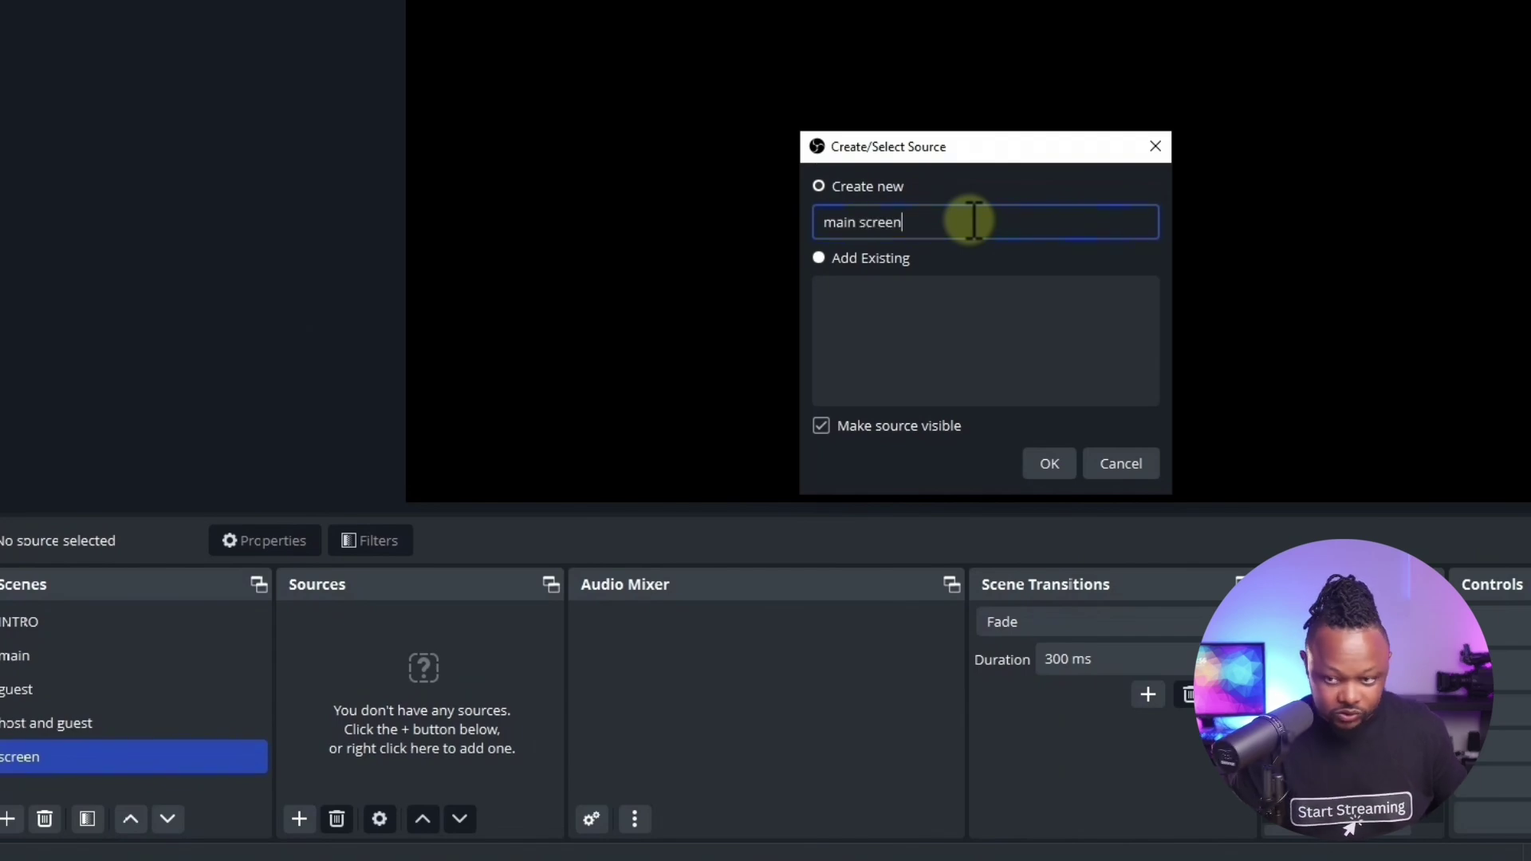
{"action": "left_click", "coordinate": [1046, 462]}
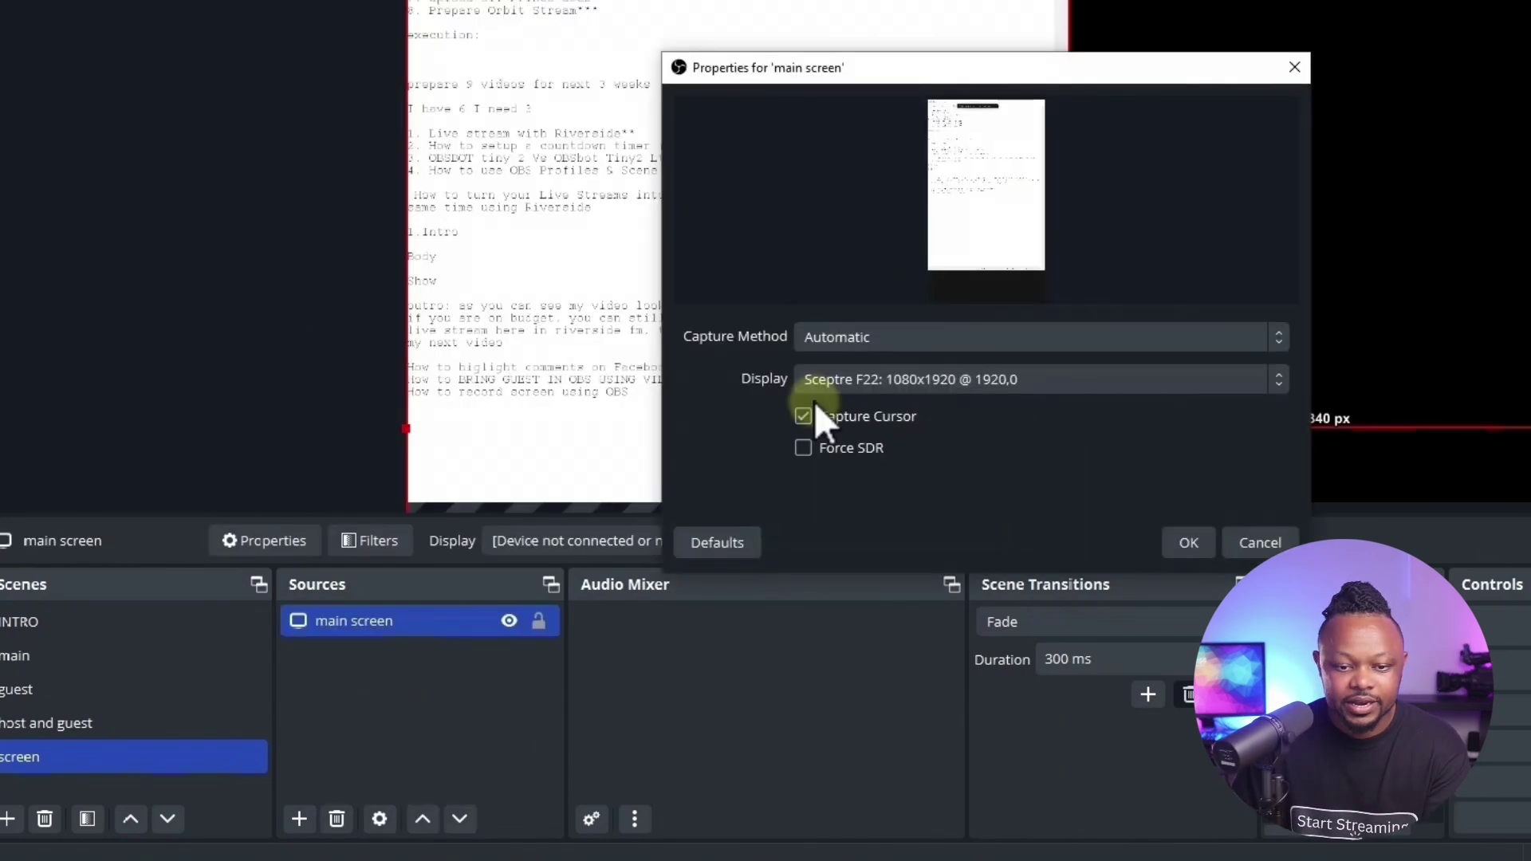
Step: Try the Sceptre F24 1920x1080 primary monitor as the captured display for the main screen source
{"action": "left_click_drag", "start_coordinate": [835, 72], "coordinate": [749, 35]}
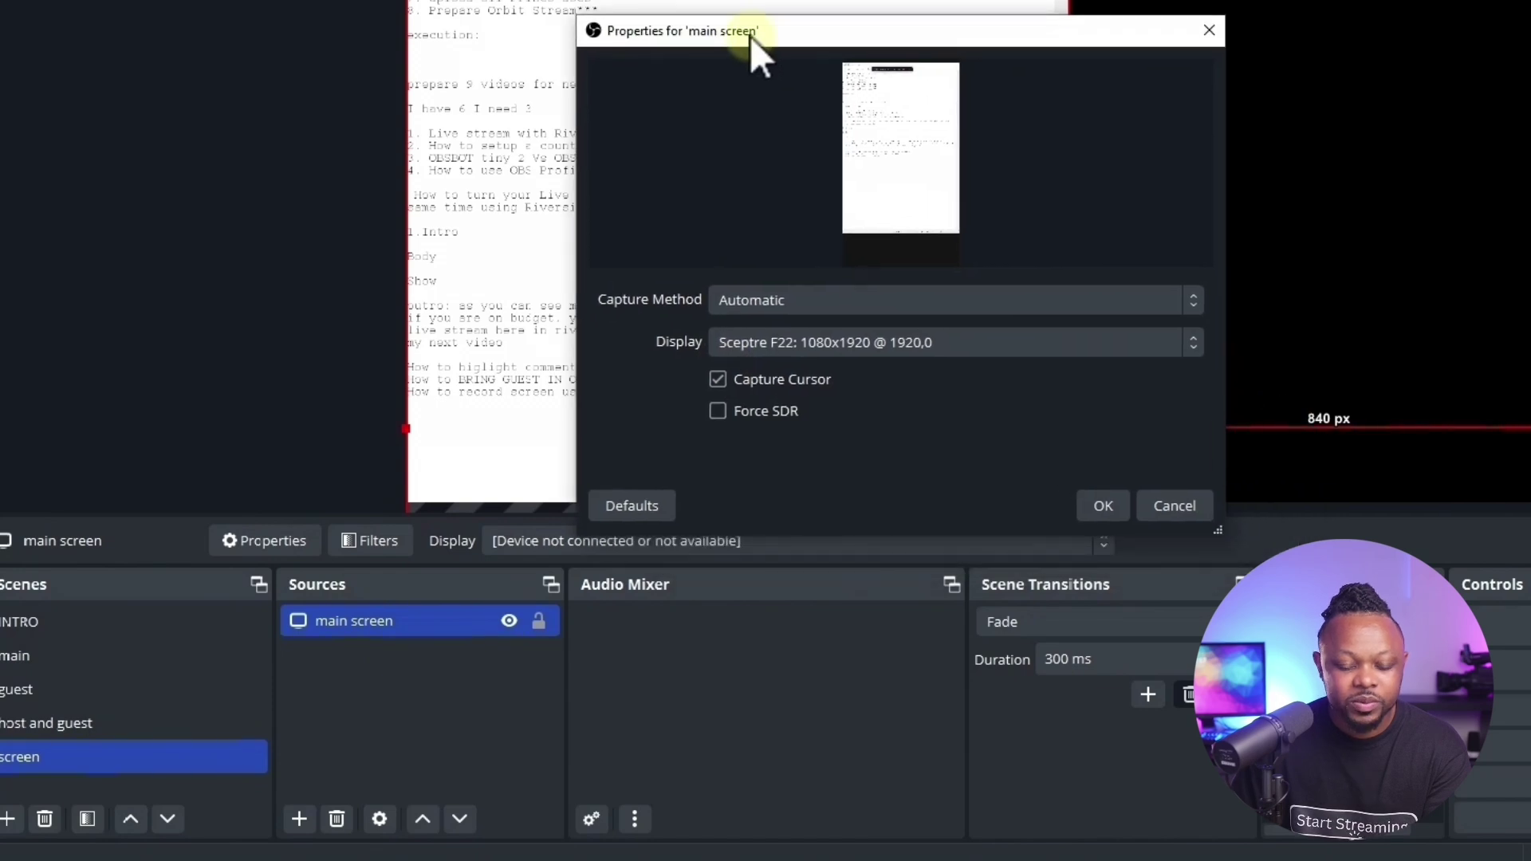
{"action": "left_click", "coordinate": [837, 346]}
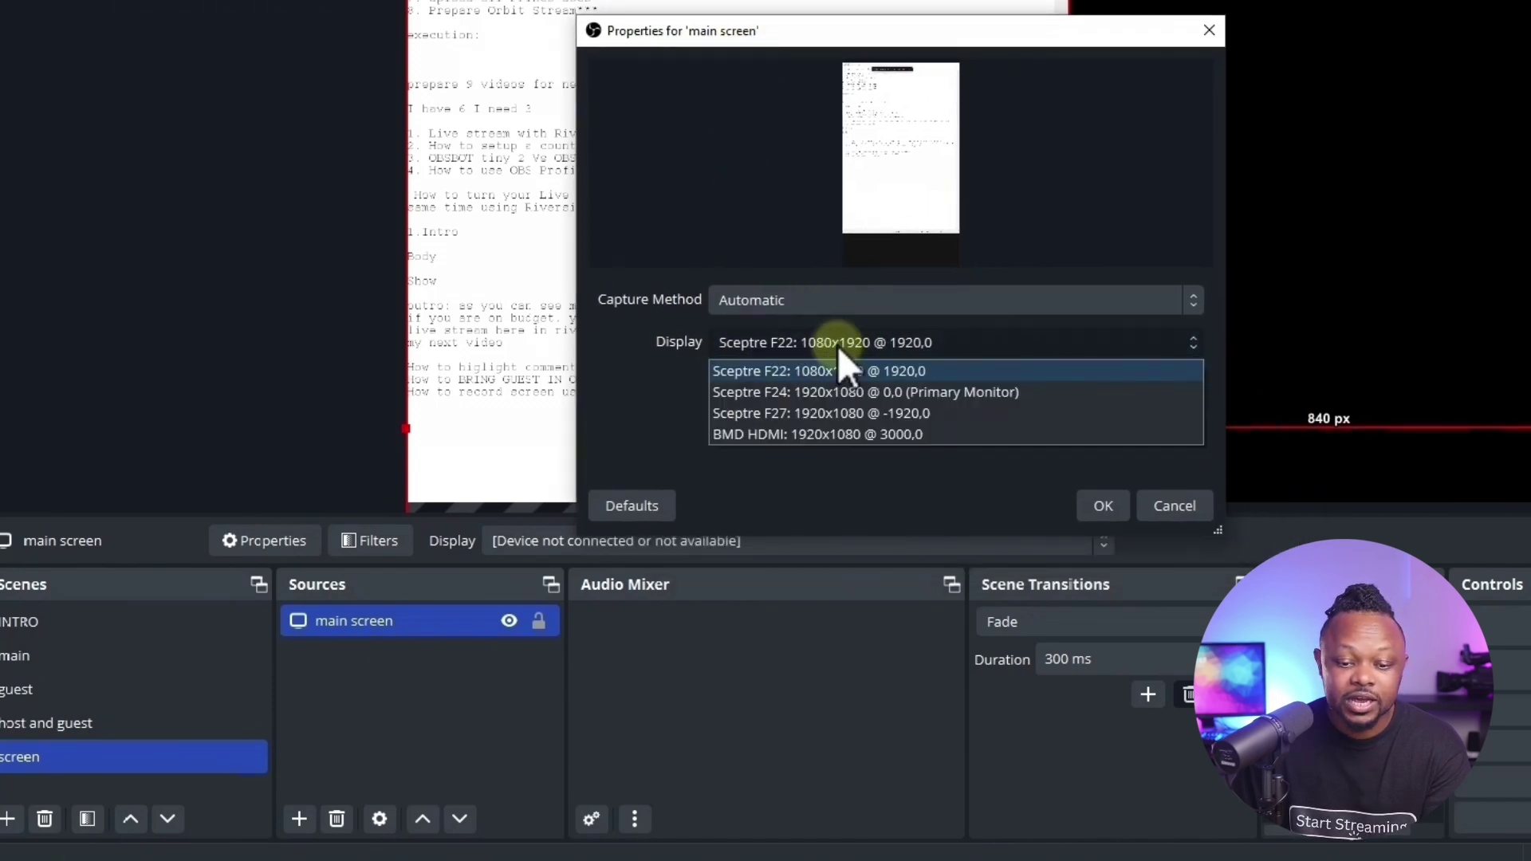
{"action": "left_click", "coordinate": [855, 390]}
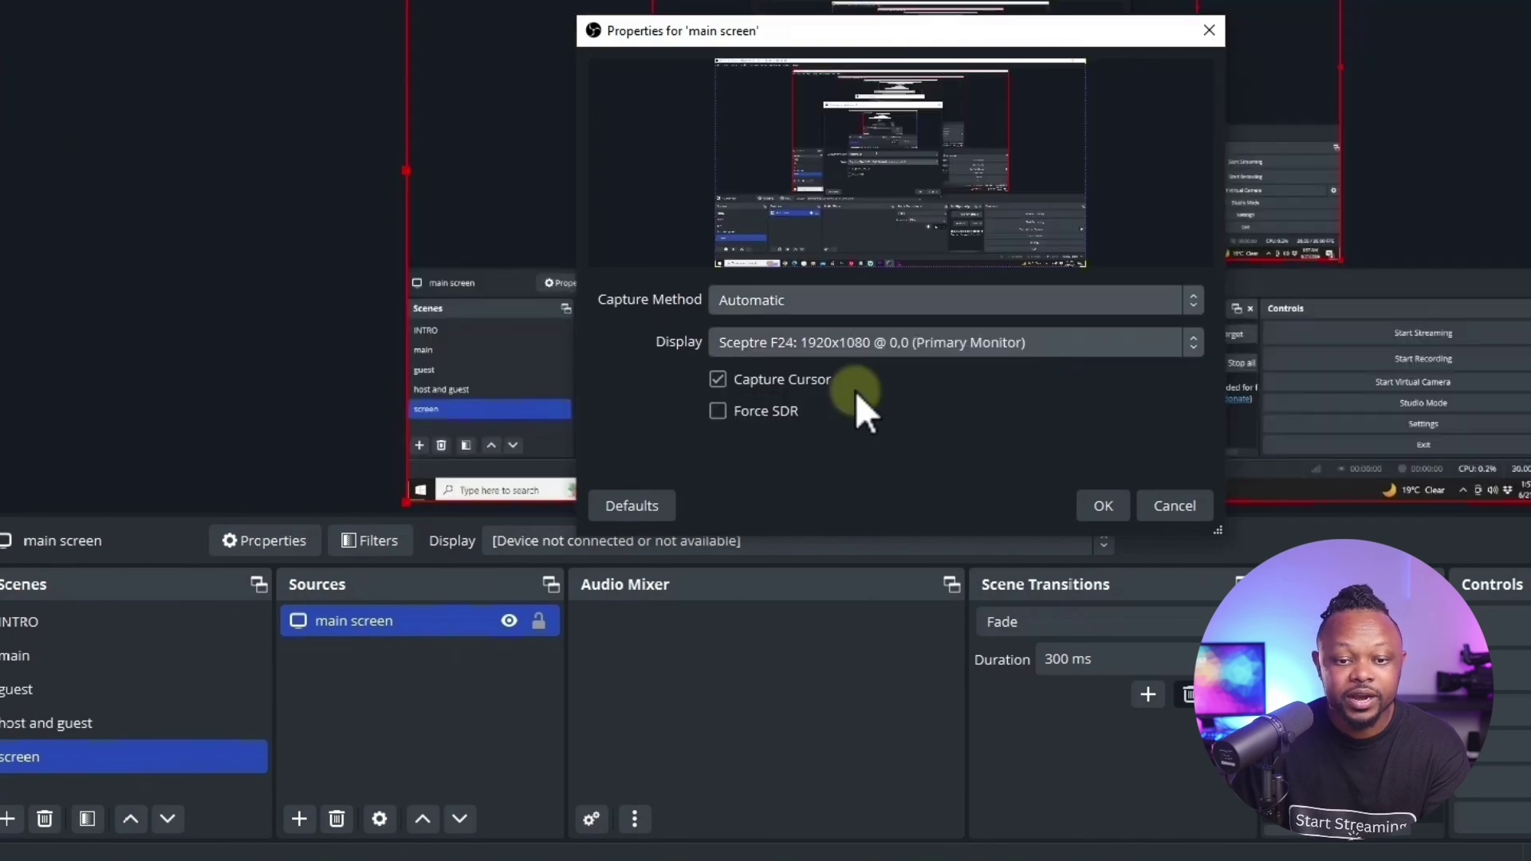
{"action": "left_click_drag", "start_coordinate": [924, 21], "coordinate": [1012, 78]}
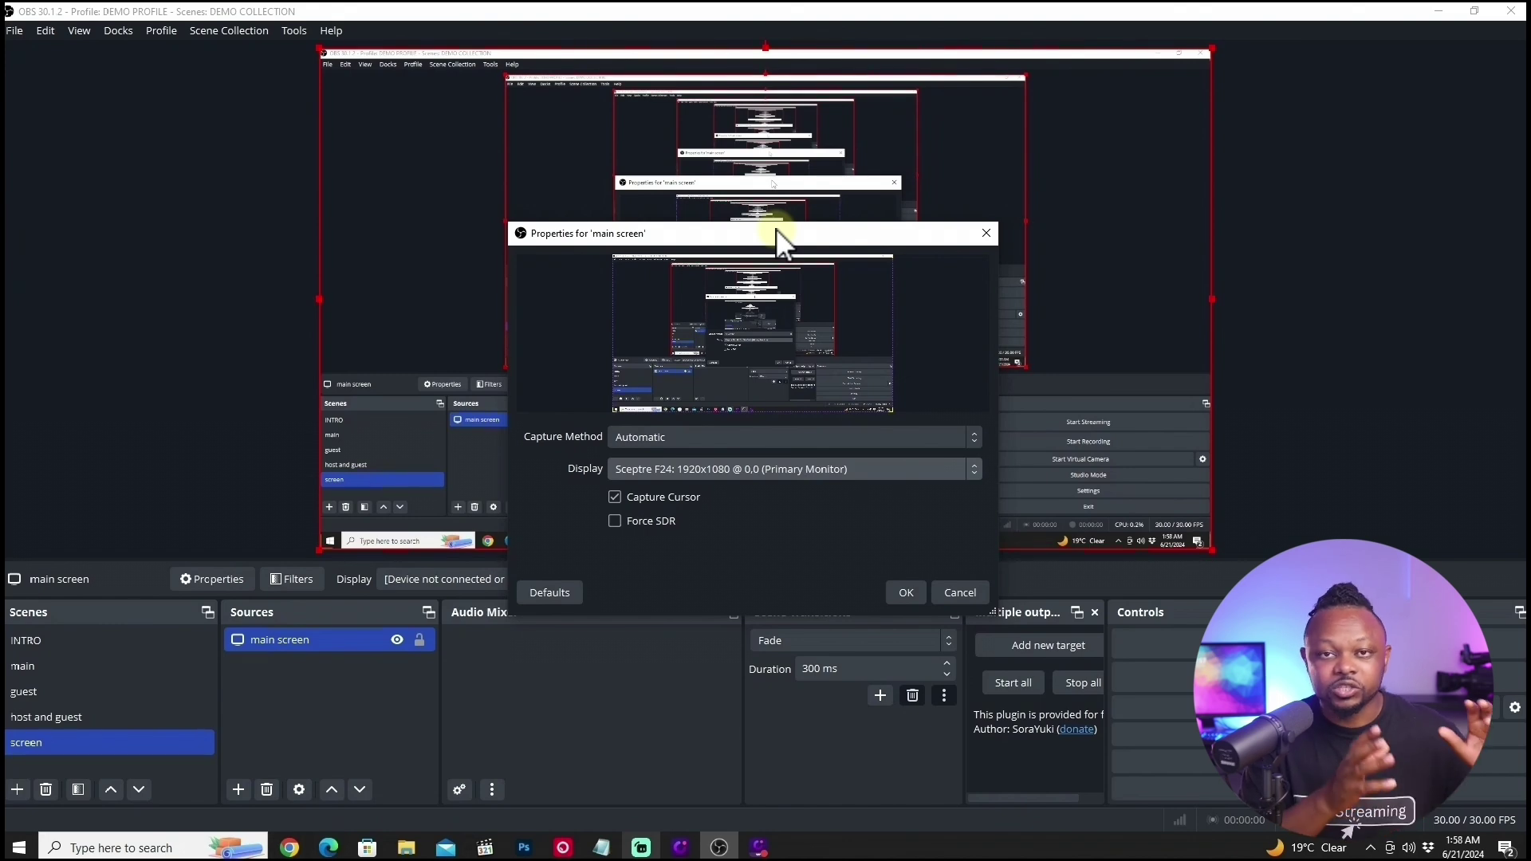
Step: Set the main screen source's display to Sceptre F27: 1920x1080 @ -1920,0 and accept its properties
{"action": "left_click", "coordinate": [718, 470]}
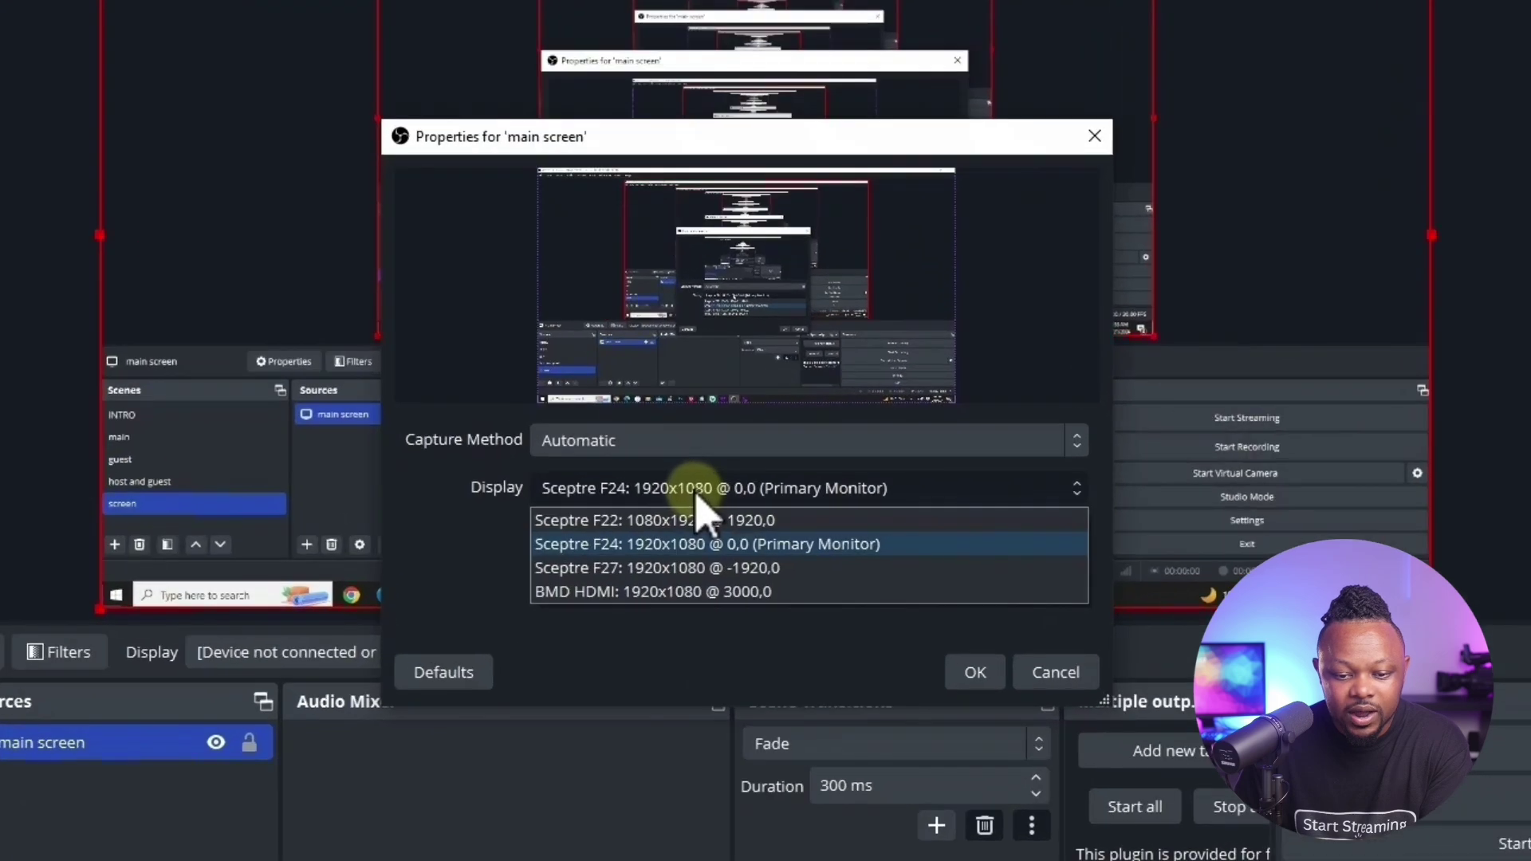
{"action": "left_click", "coordinate": [728, 568]}
{"action": "left_click_drag", "start_coordinate": [737, 143], "coordinate": [766, 249]}
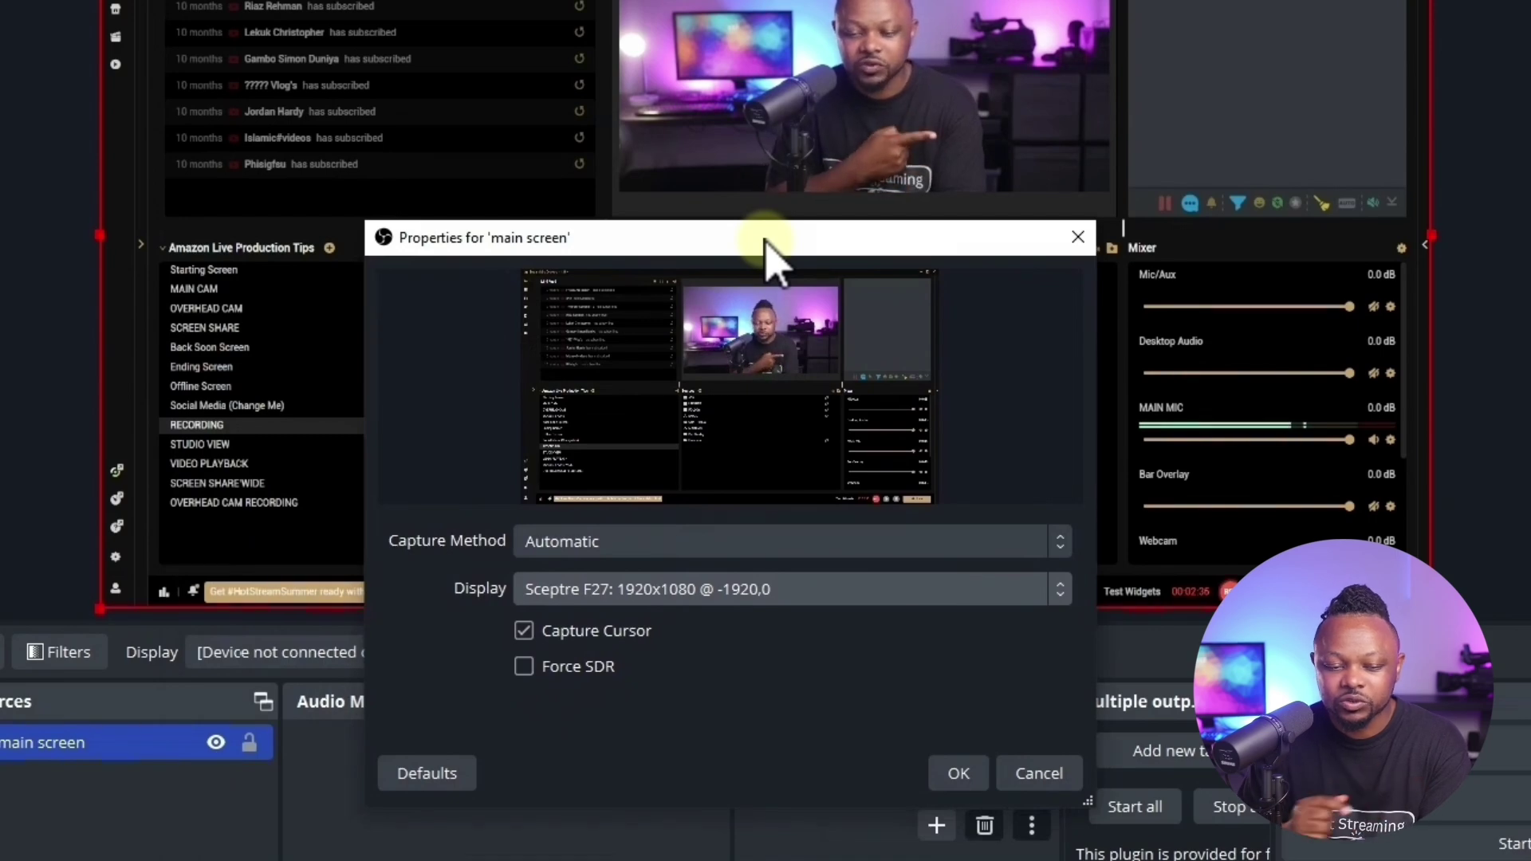
{"action": "left_click_drag", "start_coordinate": [764, 238], "coordinate": [740, 159]}
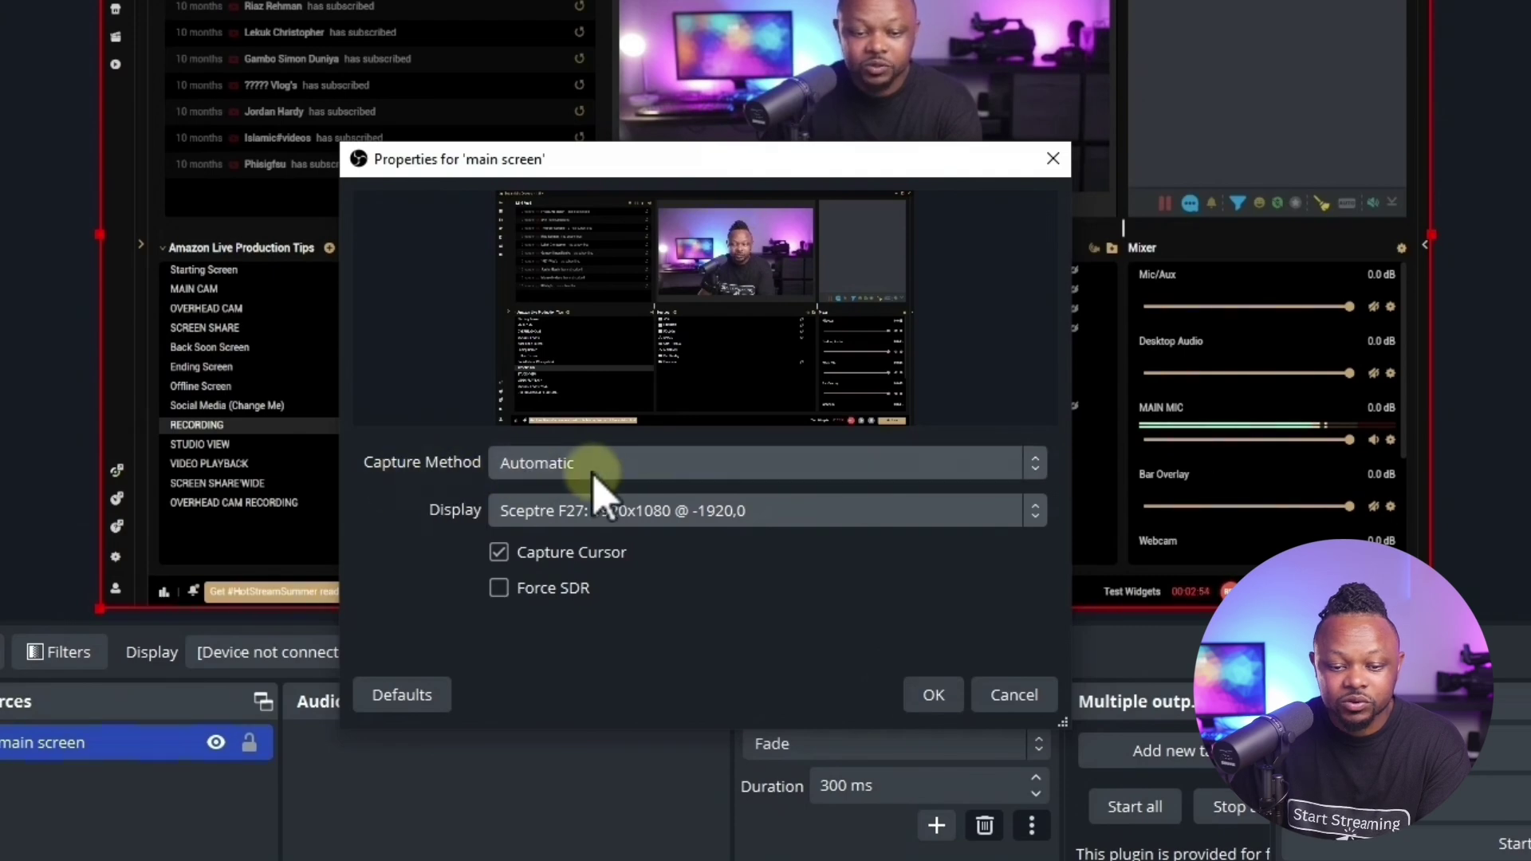
{"action": "left_click", "coordinate": [935, 697]}
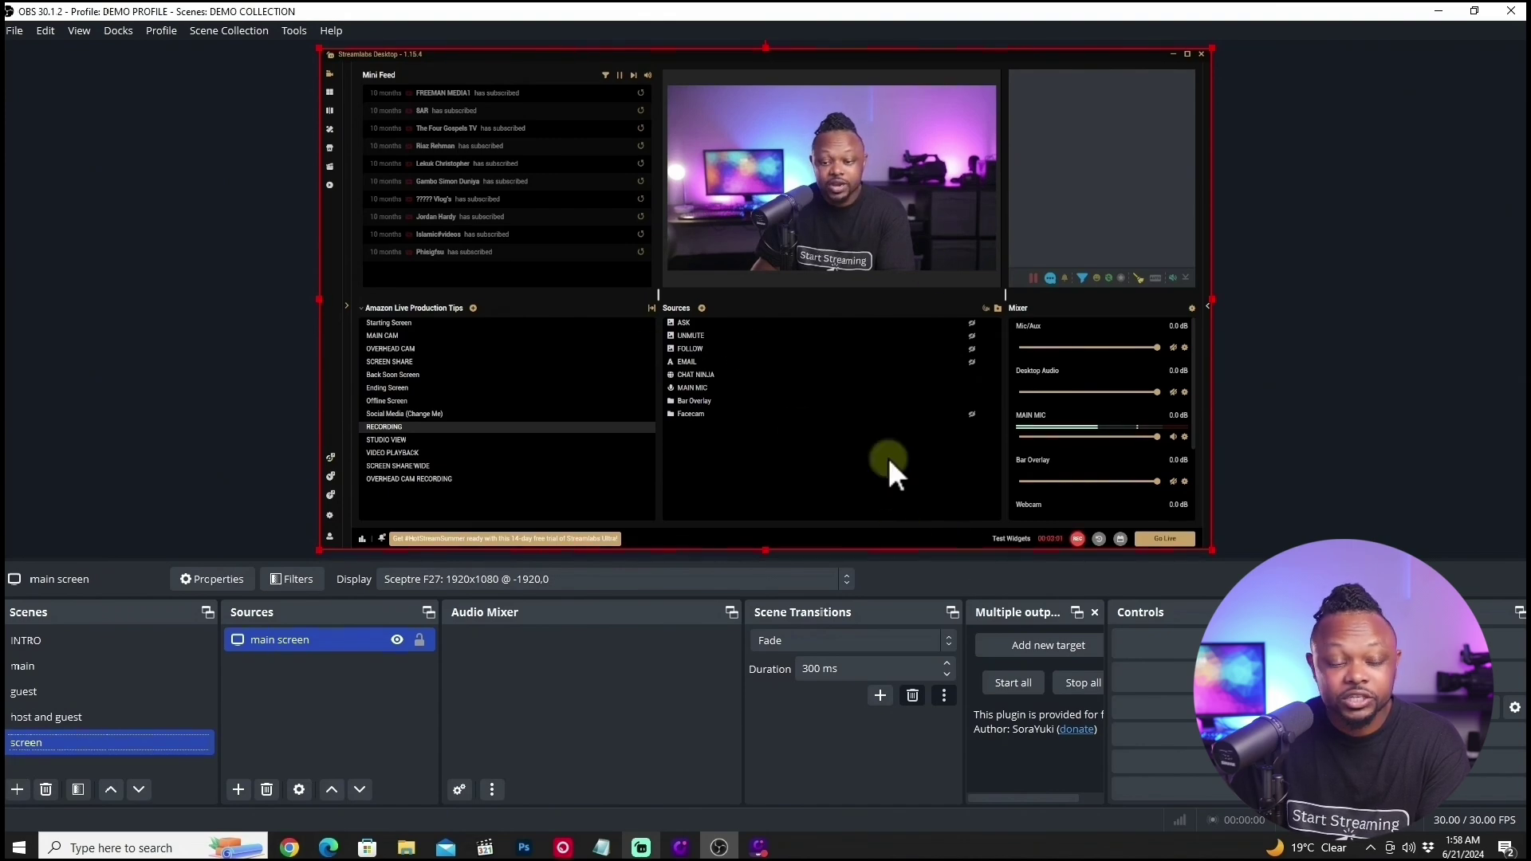
Step: Minimize Streamlabs Desktop on the captured display, then open a Chrome profile window and move it onto that display
{"action": "left_click", "coordinate": [1170, 55]}
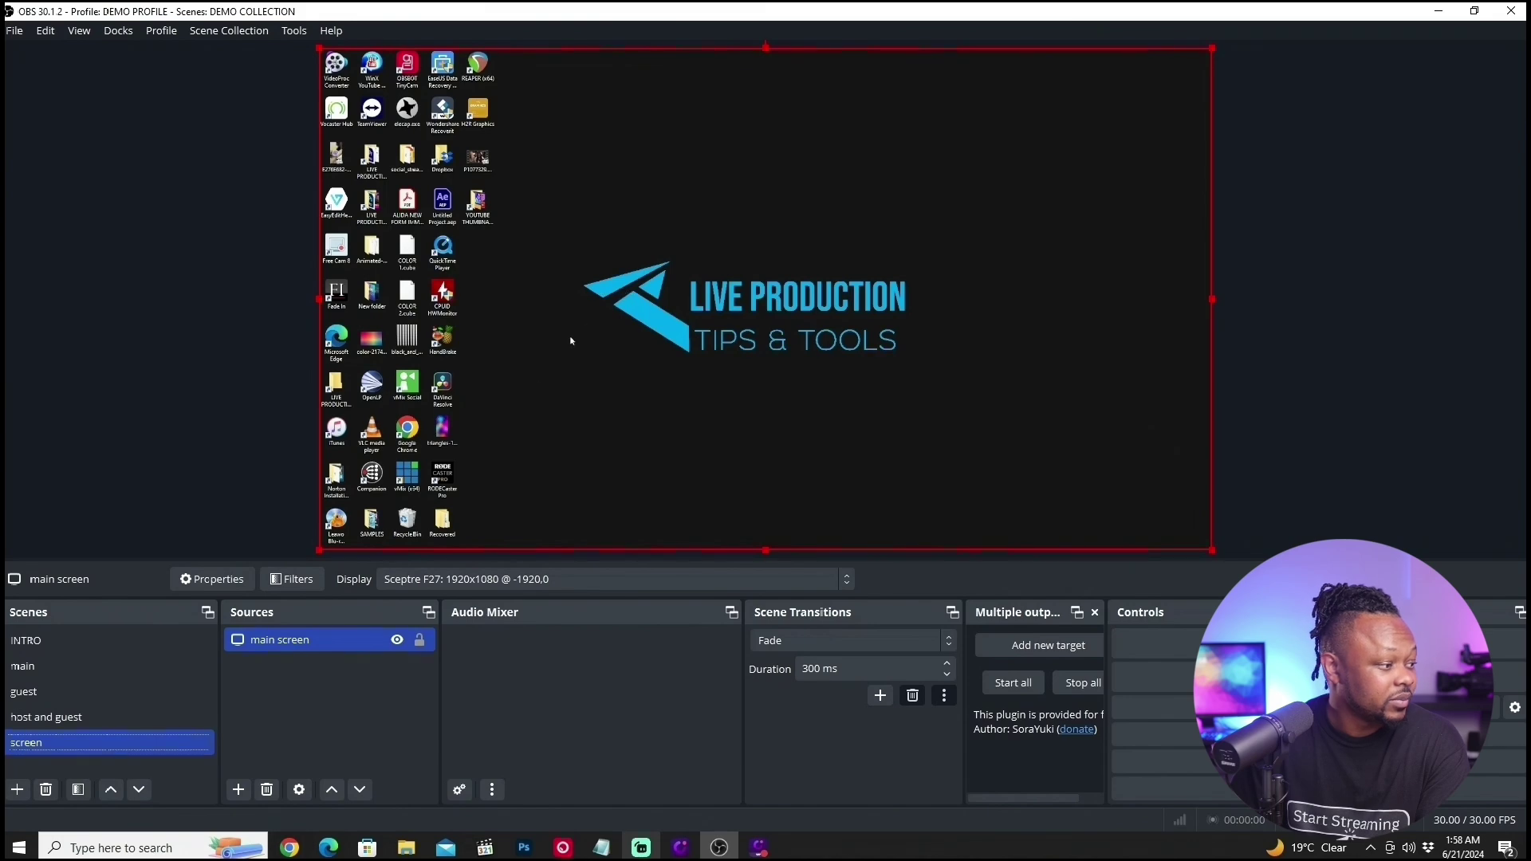
{"action": "left_click", "coordinate": [290, 847]}
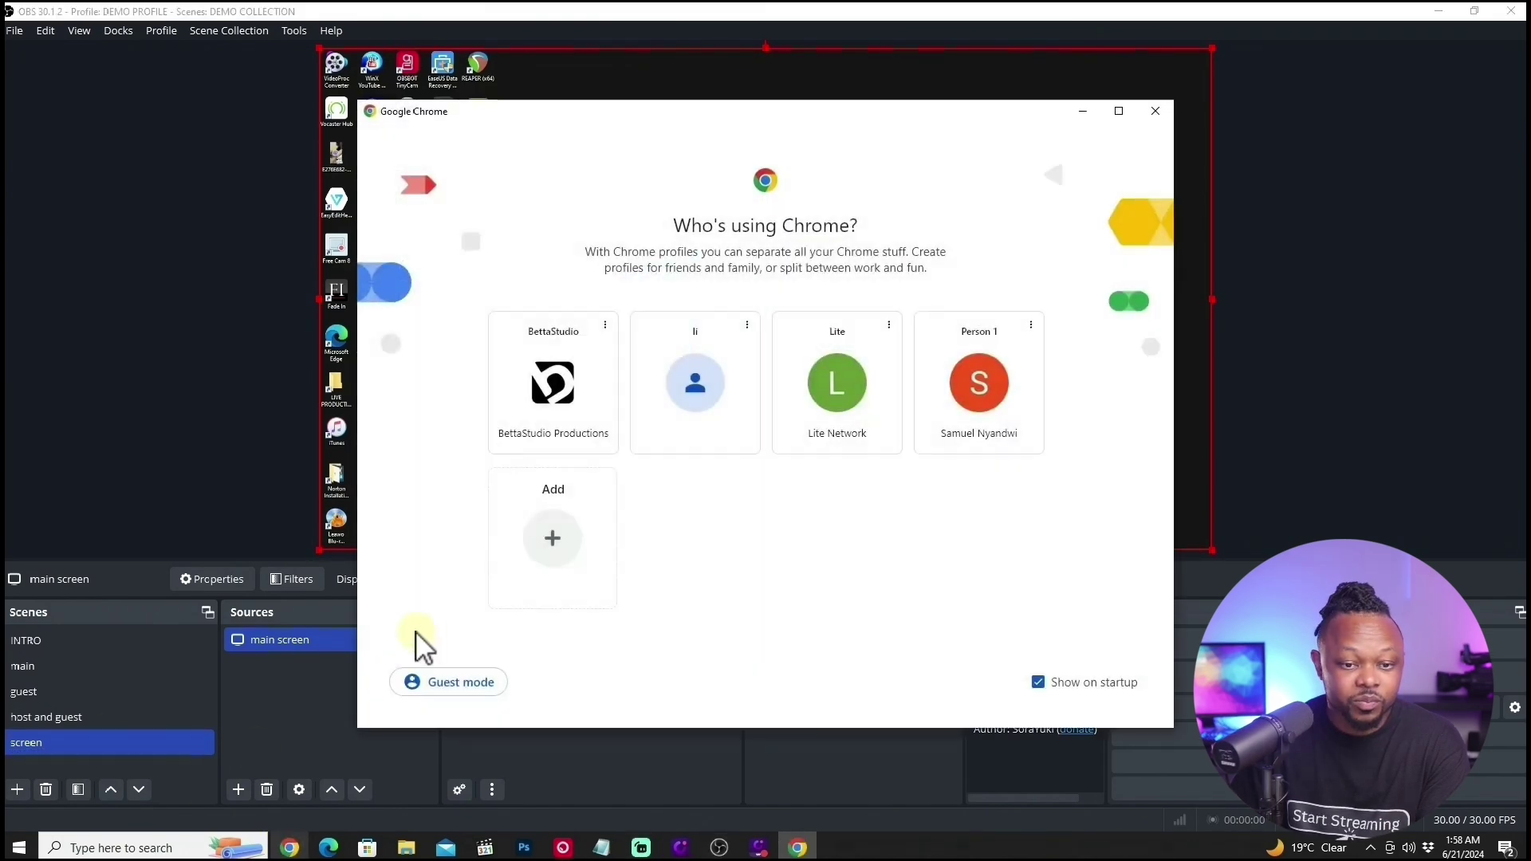
{"action": "left_click", "coordinate": [989, 391]}
{"action": "left_click_drag", "start_coordinate": [512, 34], "coordinate": [0, 36]}
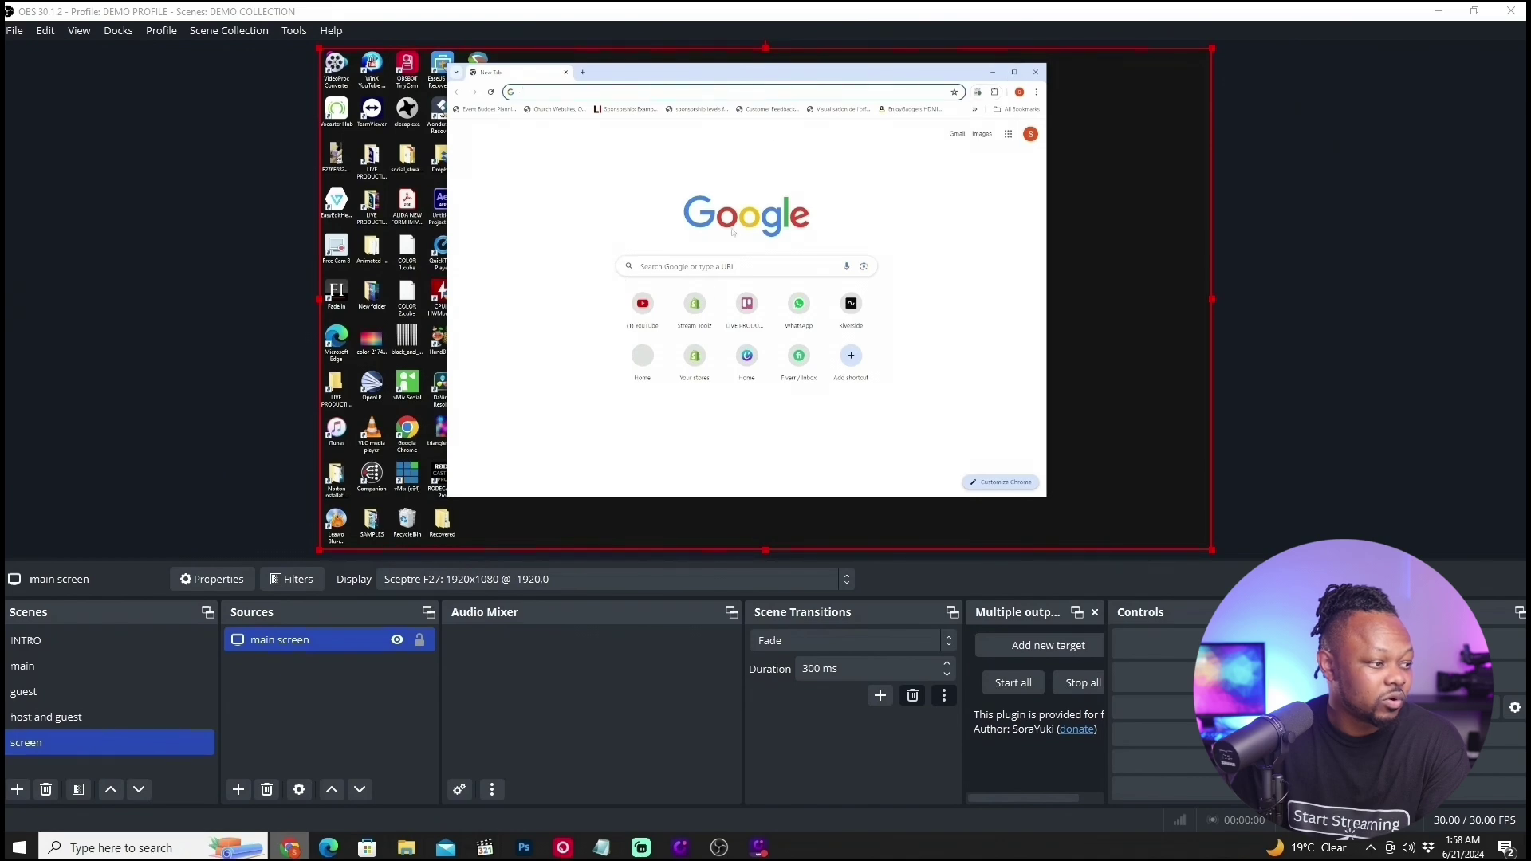
Step: Open YouTube in Chrome, maximize the window, and open the video "The 'new way' to grow on YouTube in 2024"
{"action": "left_click", "coordinate": [642, 305]}
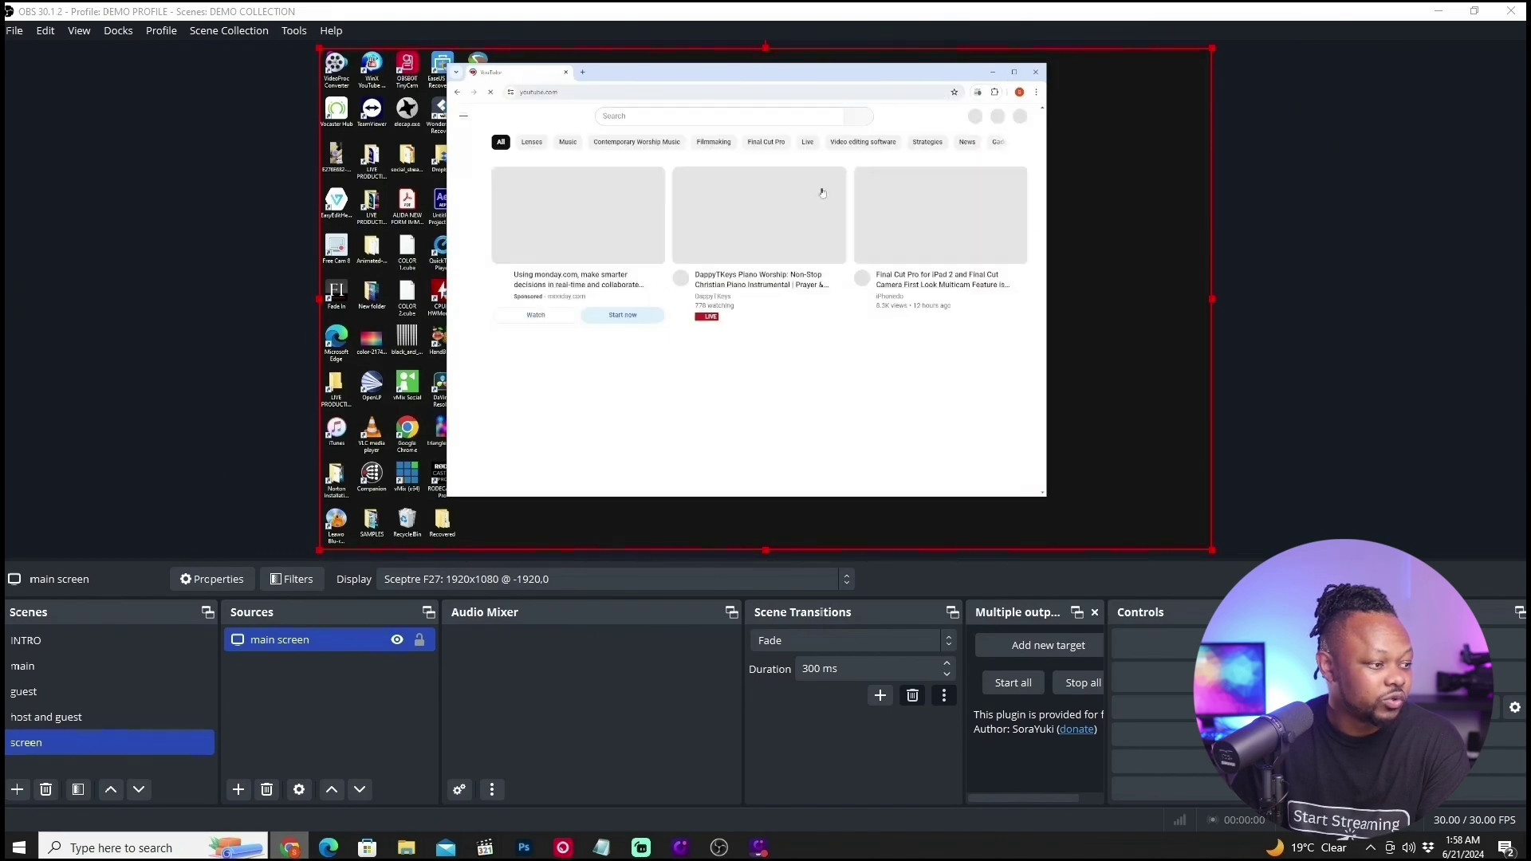
{"action": "scroll", "coordinate": [825, 339], "scroll_direction": "down", "scroll_amount": 6}
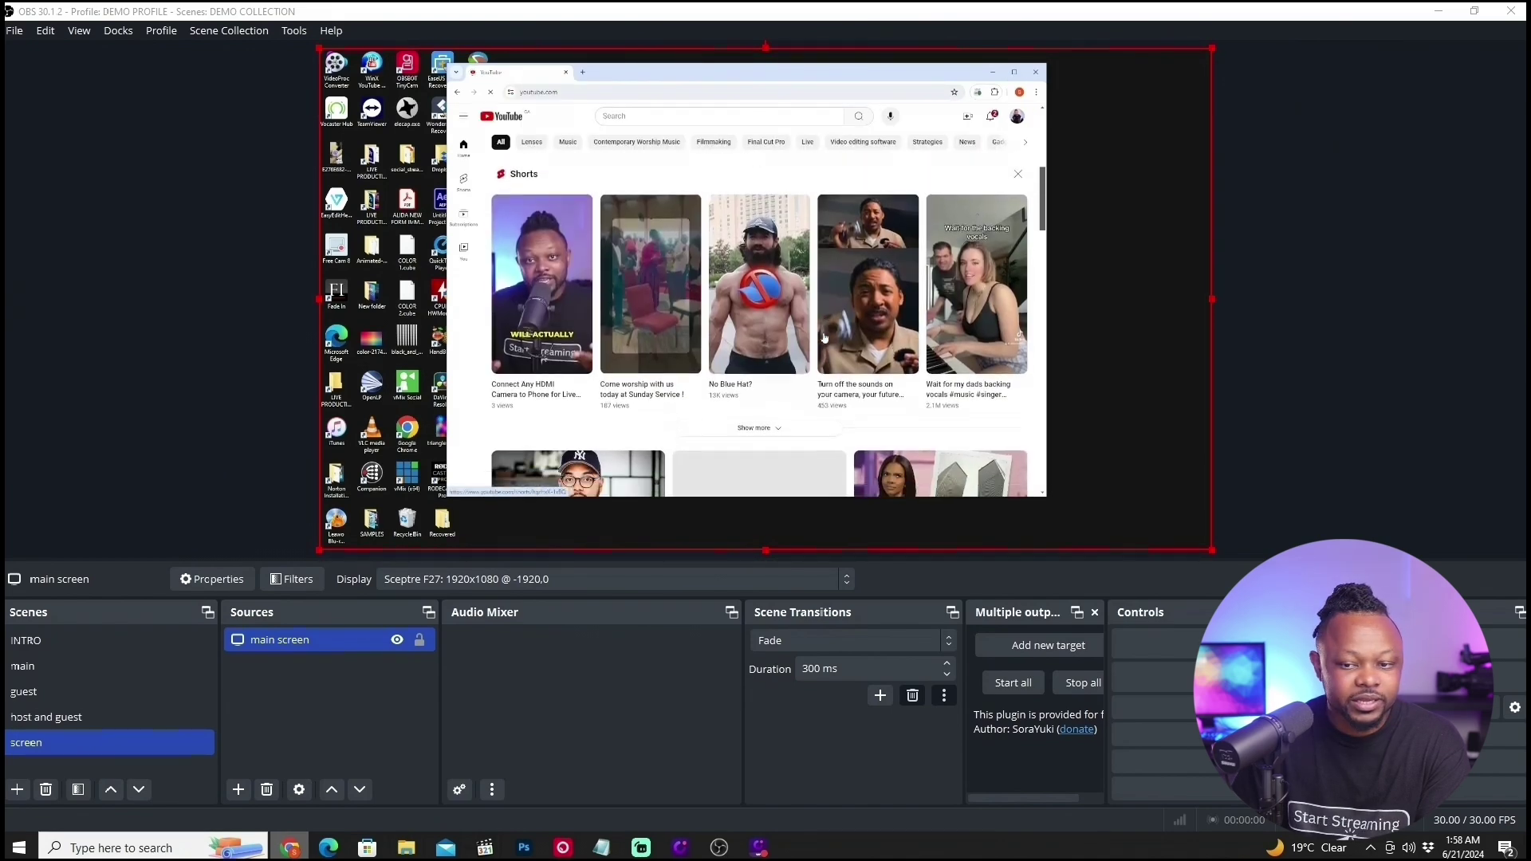
{"action": "scroll", "coordinate": [825, 339], "scroll_direction": "down", "scroll_amount": 2}
{"action": "left_click", "coordinate": [1014, 71]}
{"action": "scroll", "coordinate": [790, 303], "scroll_direction": "down", "scroll_amount": 5}
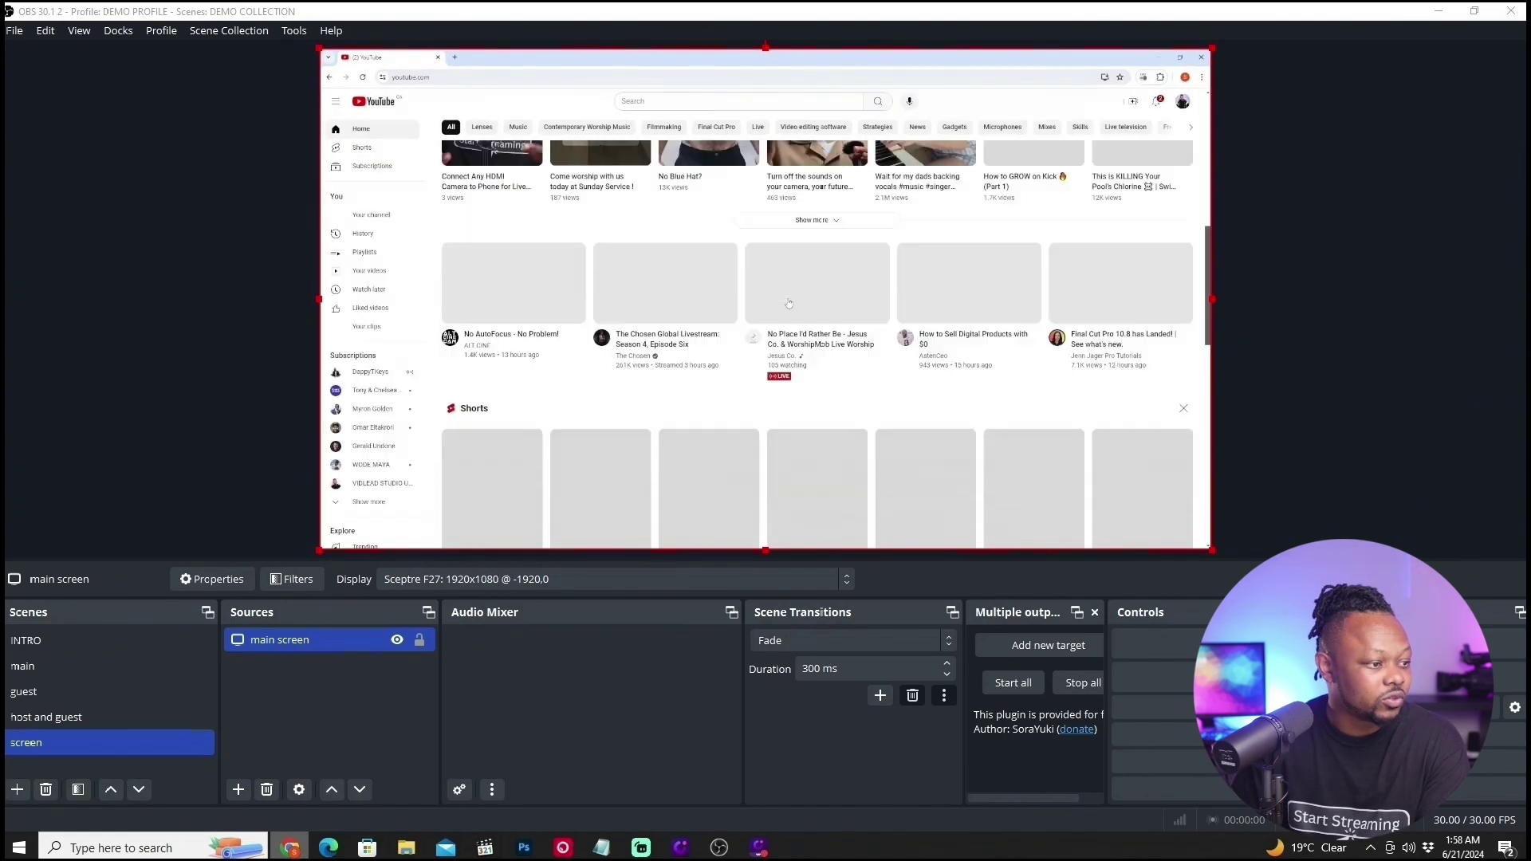
{"action": "scroll", "coordinate": [789, 319], "scroll_direction": "up", "scroll_amount": 5}
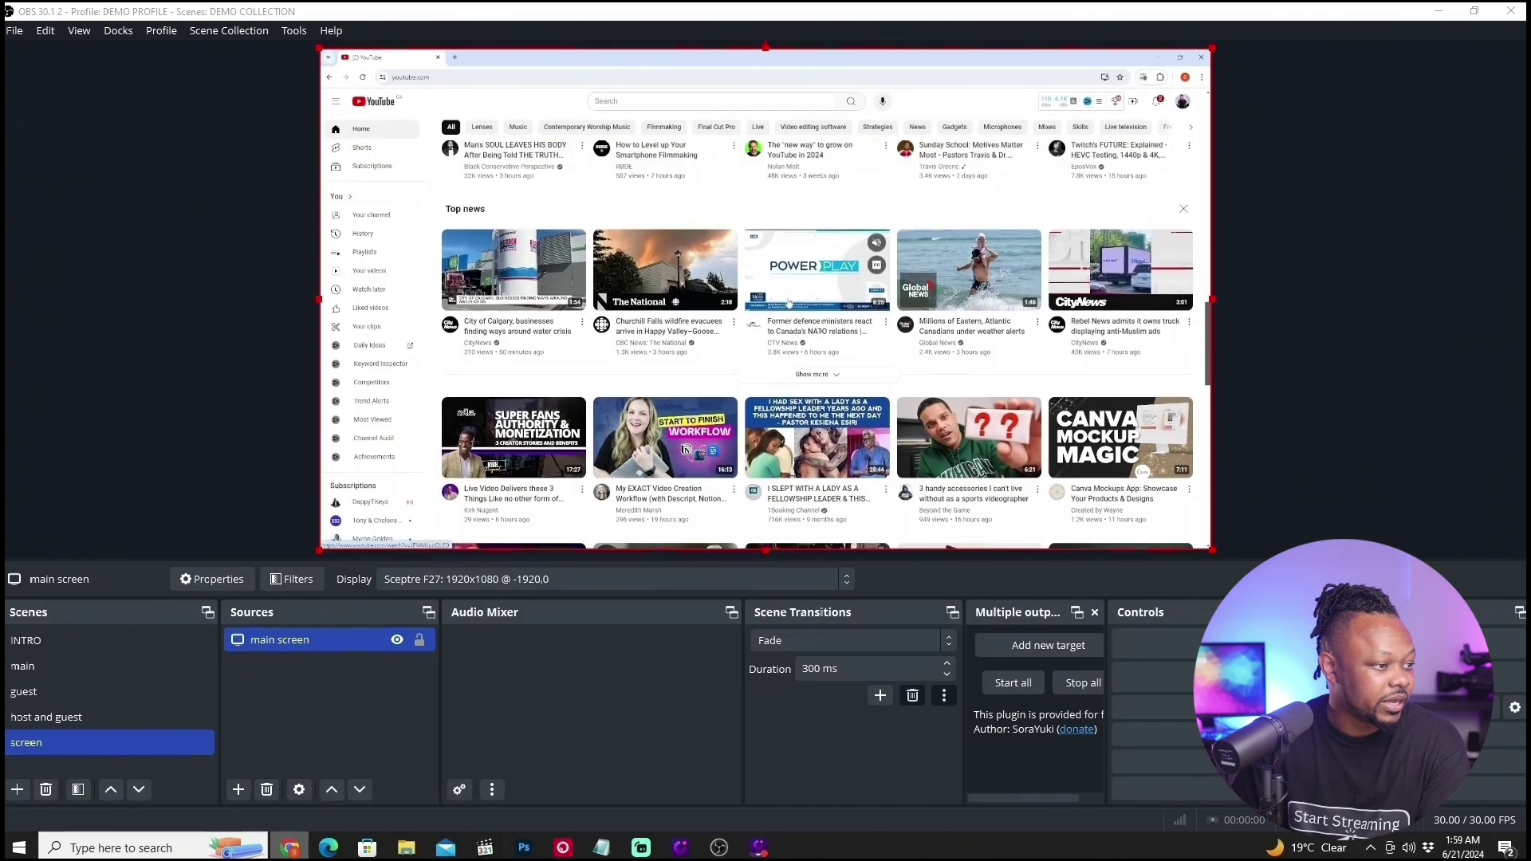
{"action": "left_click", "coordinate": [813, 379]}
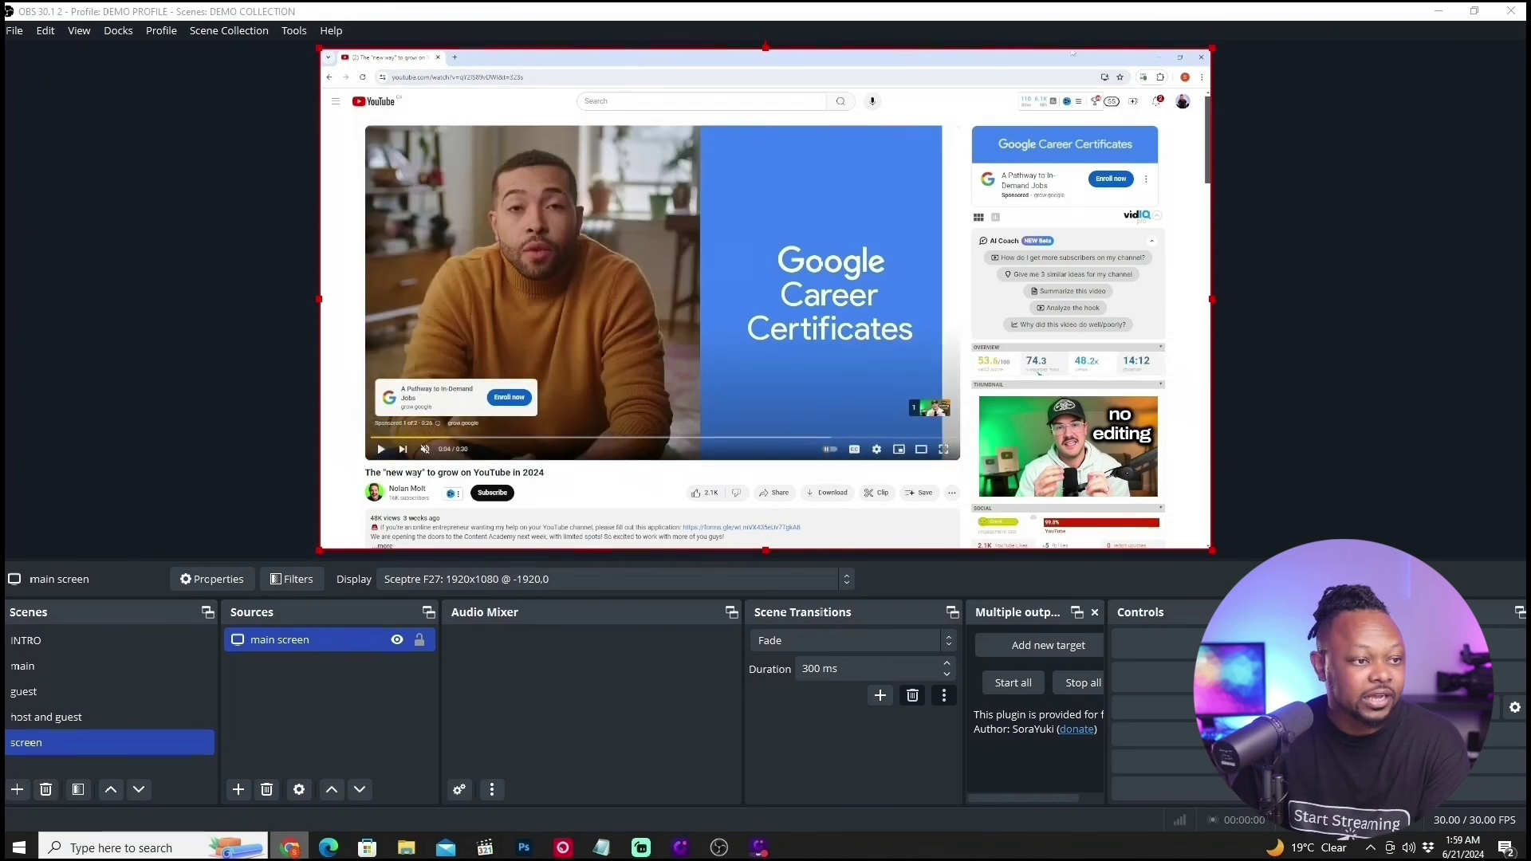
Step: Minimize Chrome and bring Streamlabs Desktop back onto the captured display
{"action": "left_click", "coordinate": [1156, 59]}
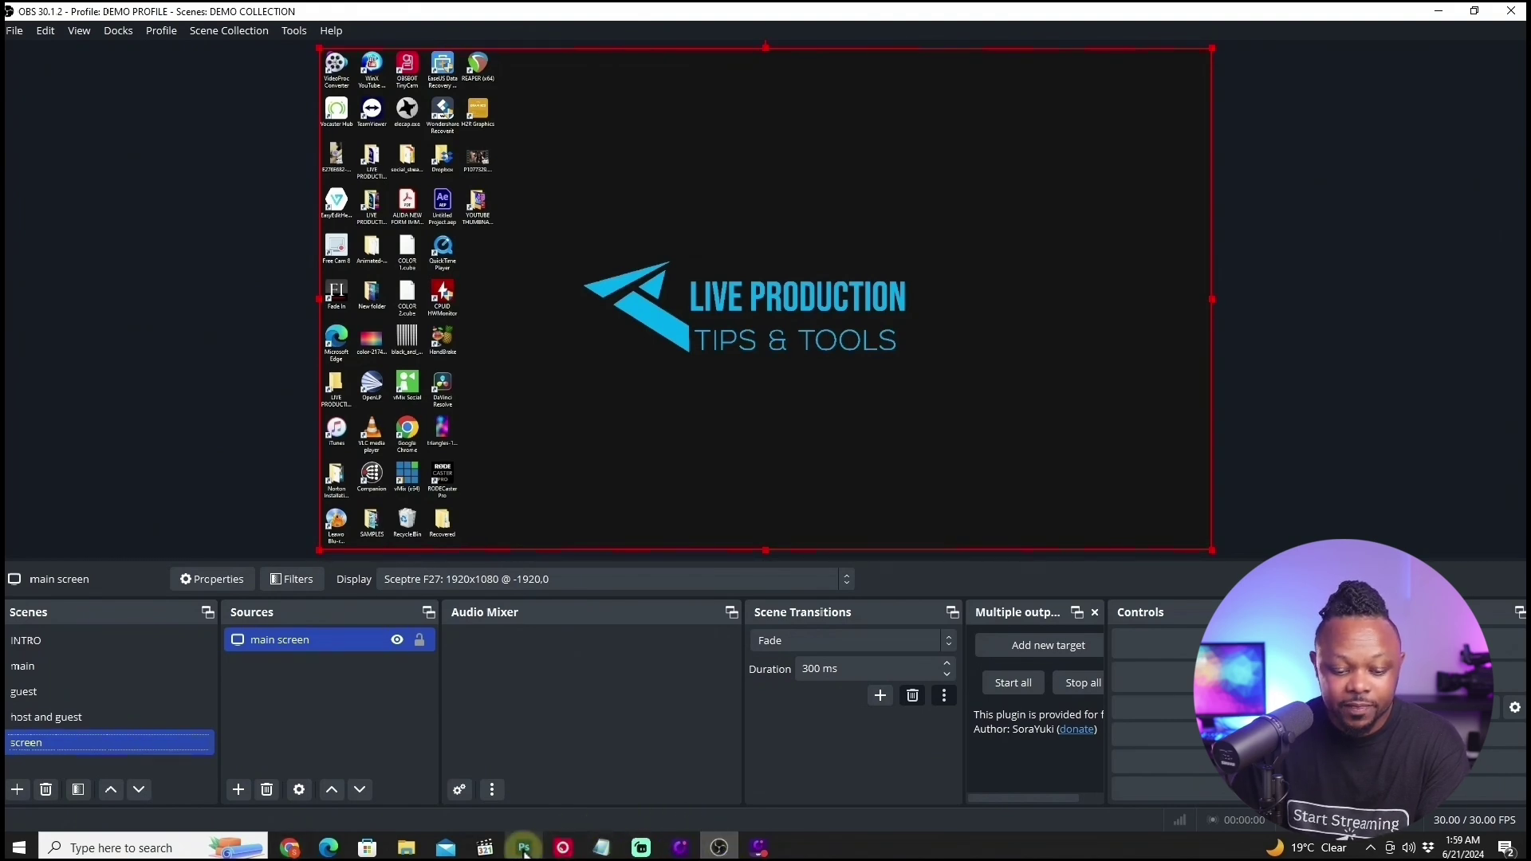
{"action": "left_click", "coordinate": [640, 847]}
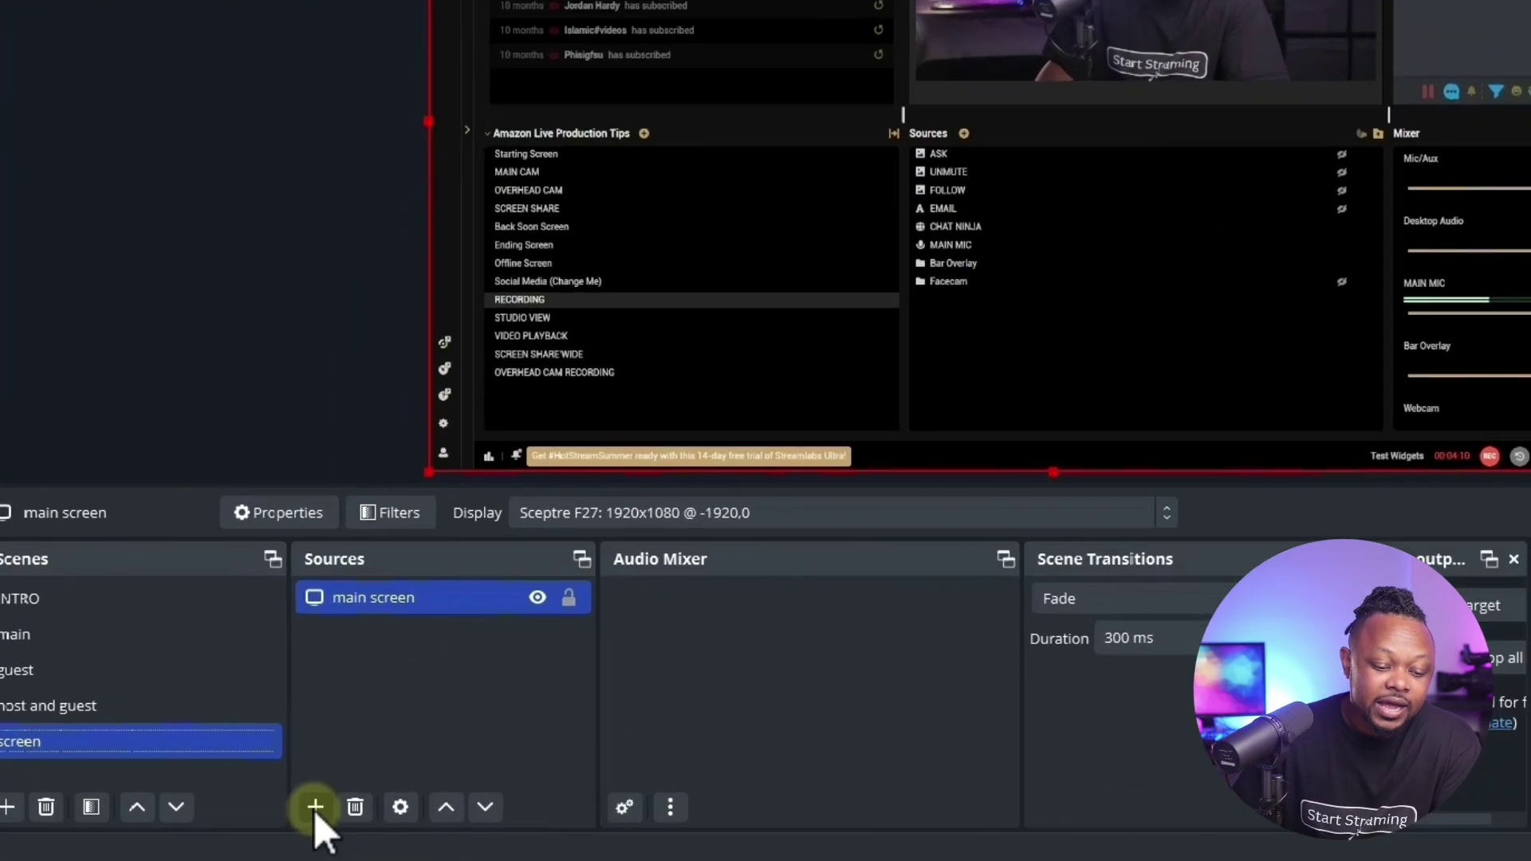
Step: Add a new Audio Output Capture source named "main speakers" to the screen scene
{"action": "left_click", "coordinate": [239, 790]}
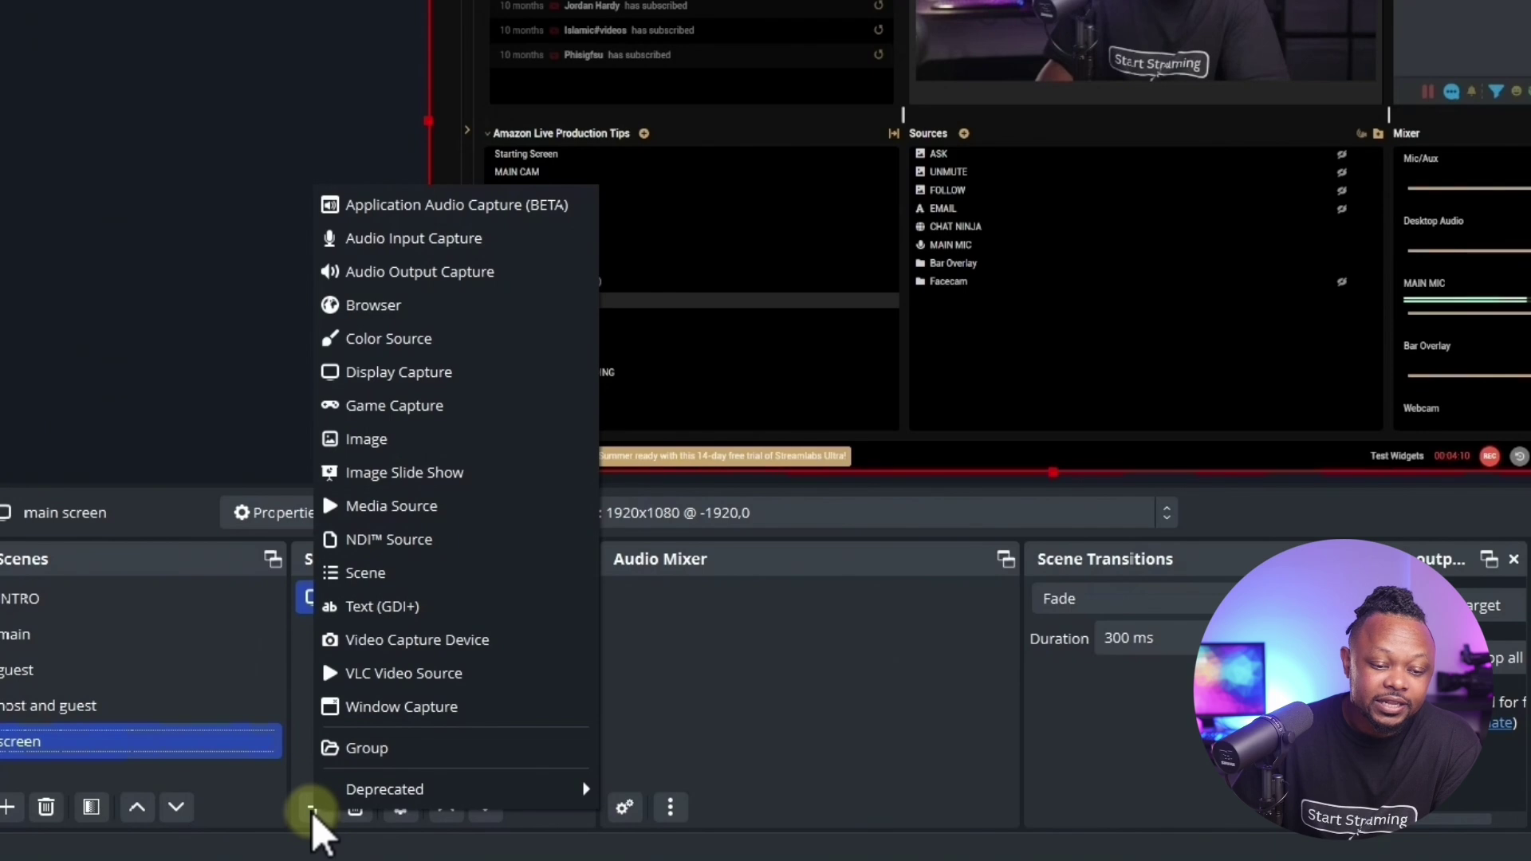
{"action": "left_click", "coordinate": [432, 281]}
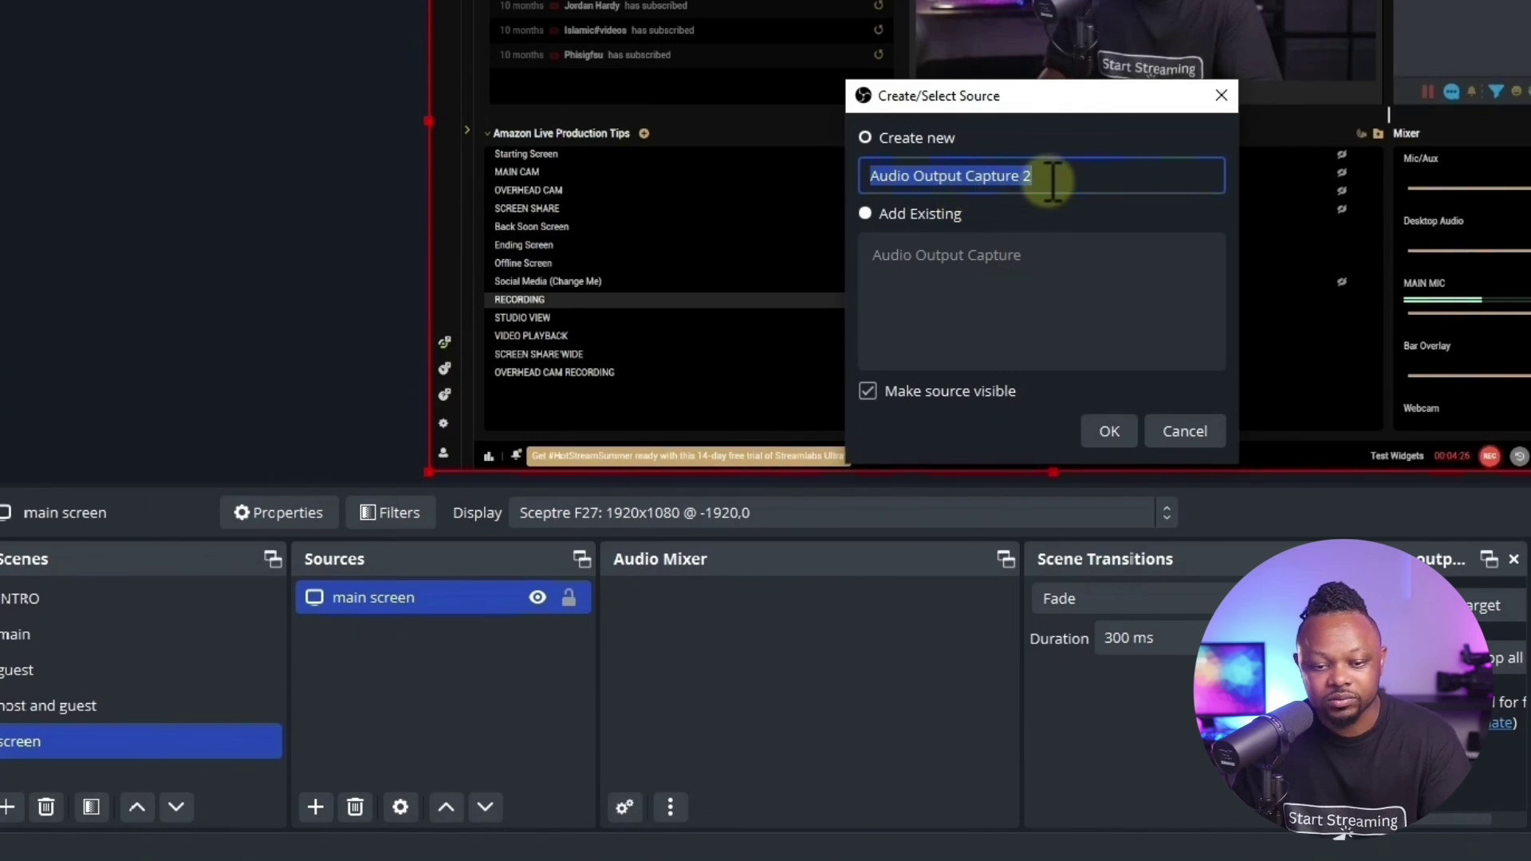
{"action": "type", "text": "main s"}
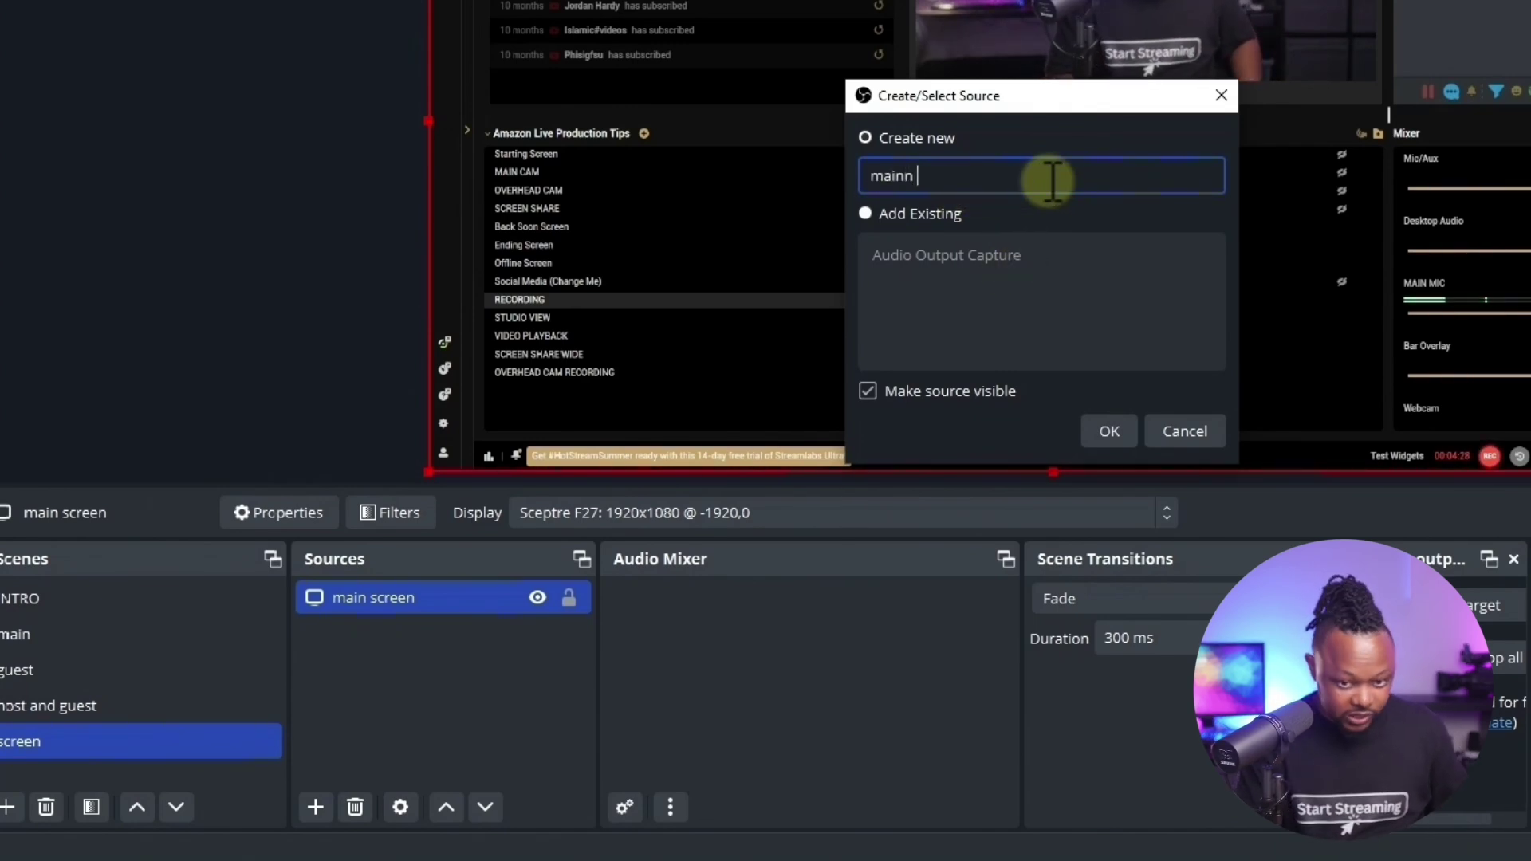
{"action": "type", "text": "peakers"}
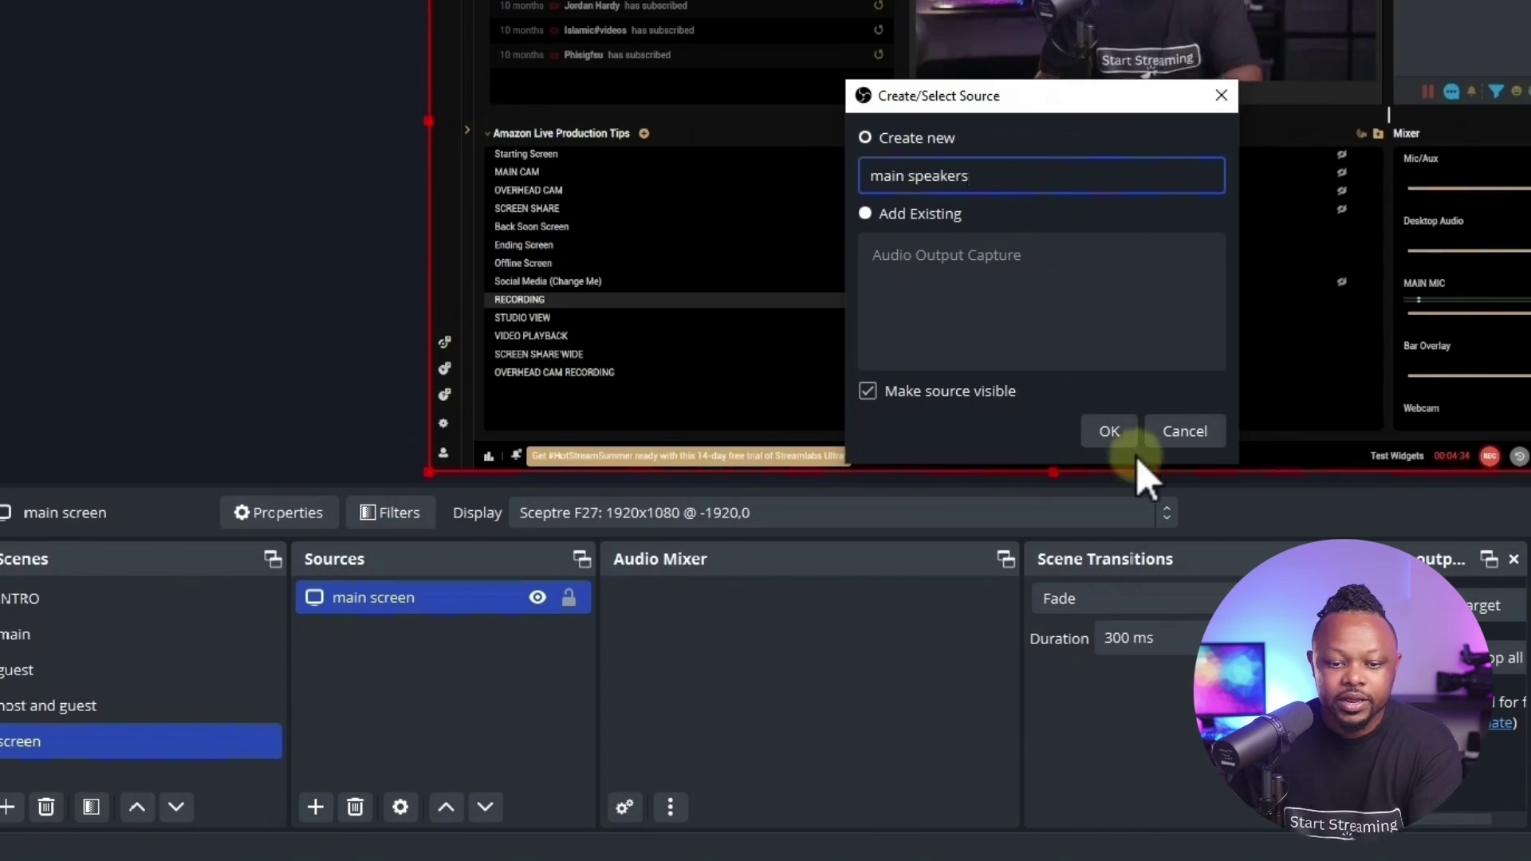
{"action": "left_click", "coordinate": [1112, 437]}
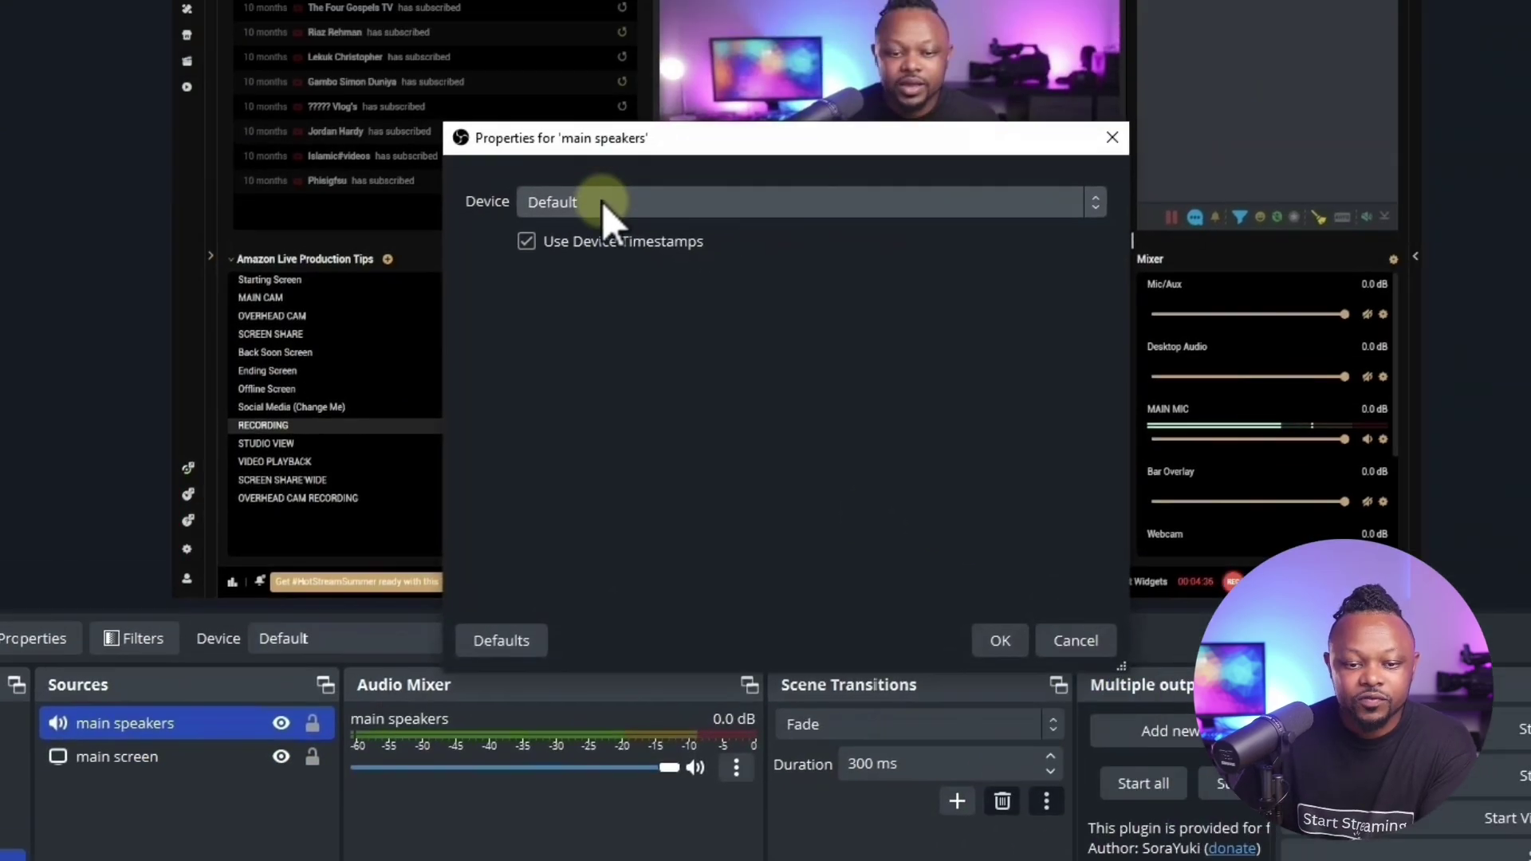
Step: Check the Windows playback device and set the main speakers source's device to Speakers (RODECaster Duo Main Stereo)
{"action": "left_click", "coordinate": [601, 201]}
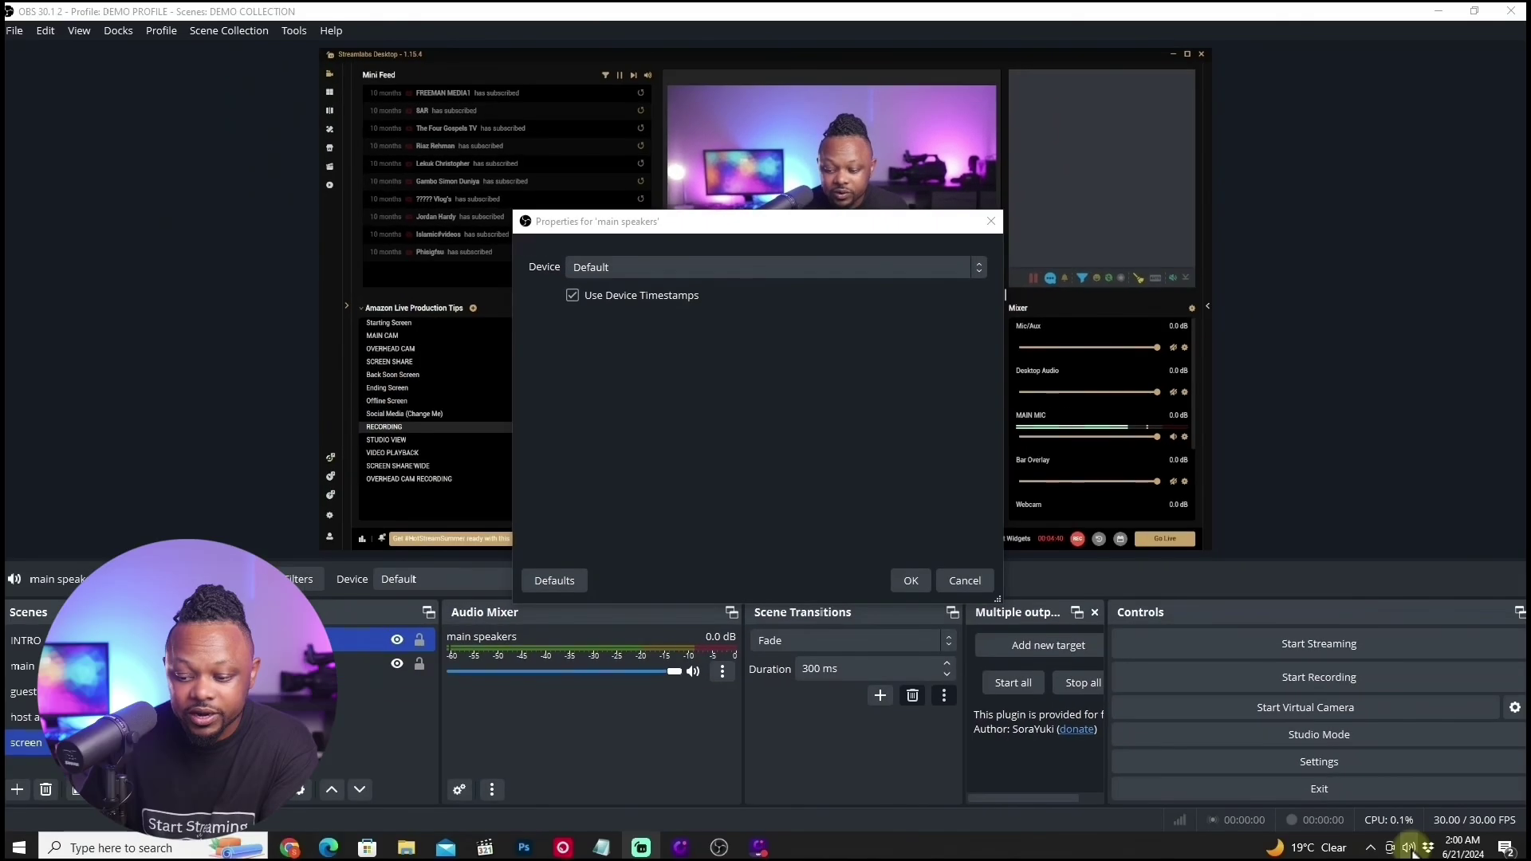
{"action": "left_click", "coordinate": [1409, 848]}
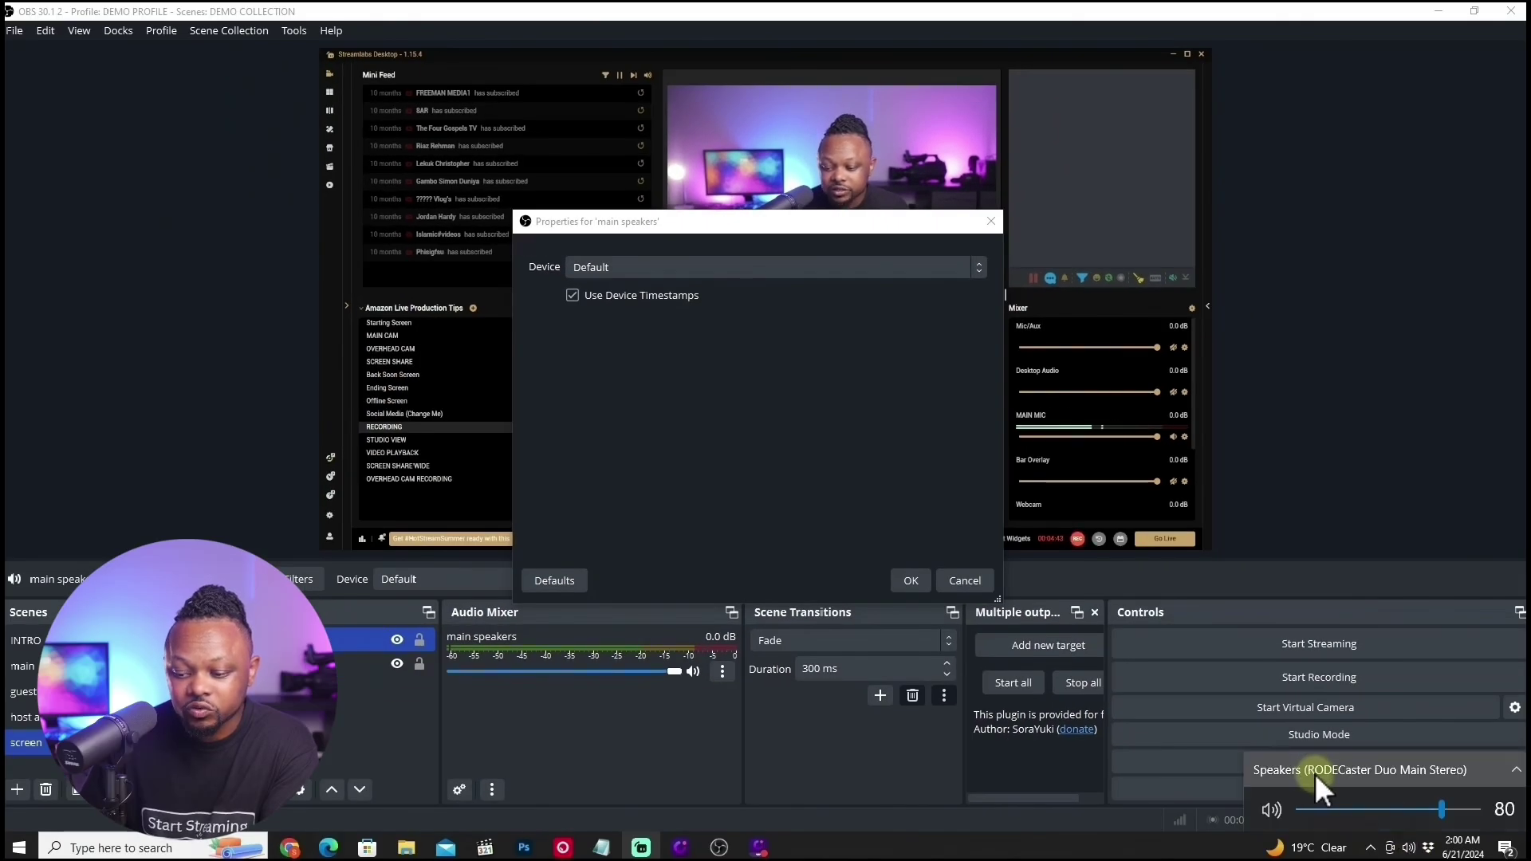
{"action": "left_click", "coordinate": [638, 268]}
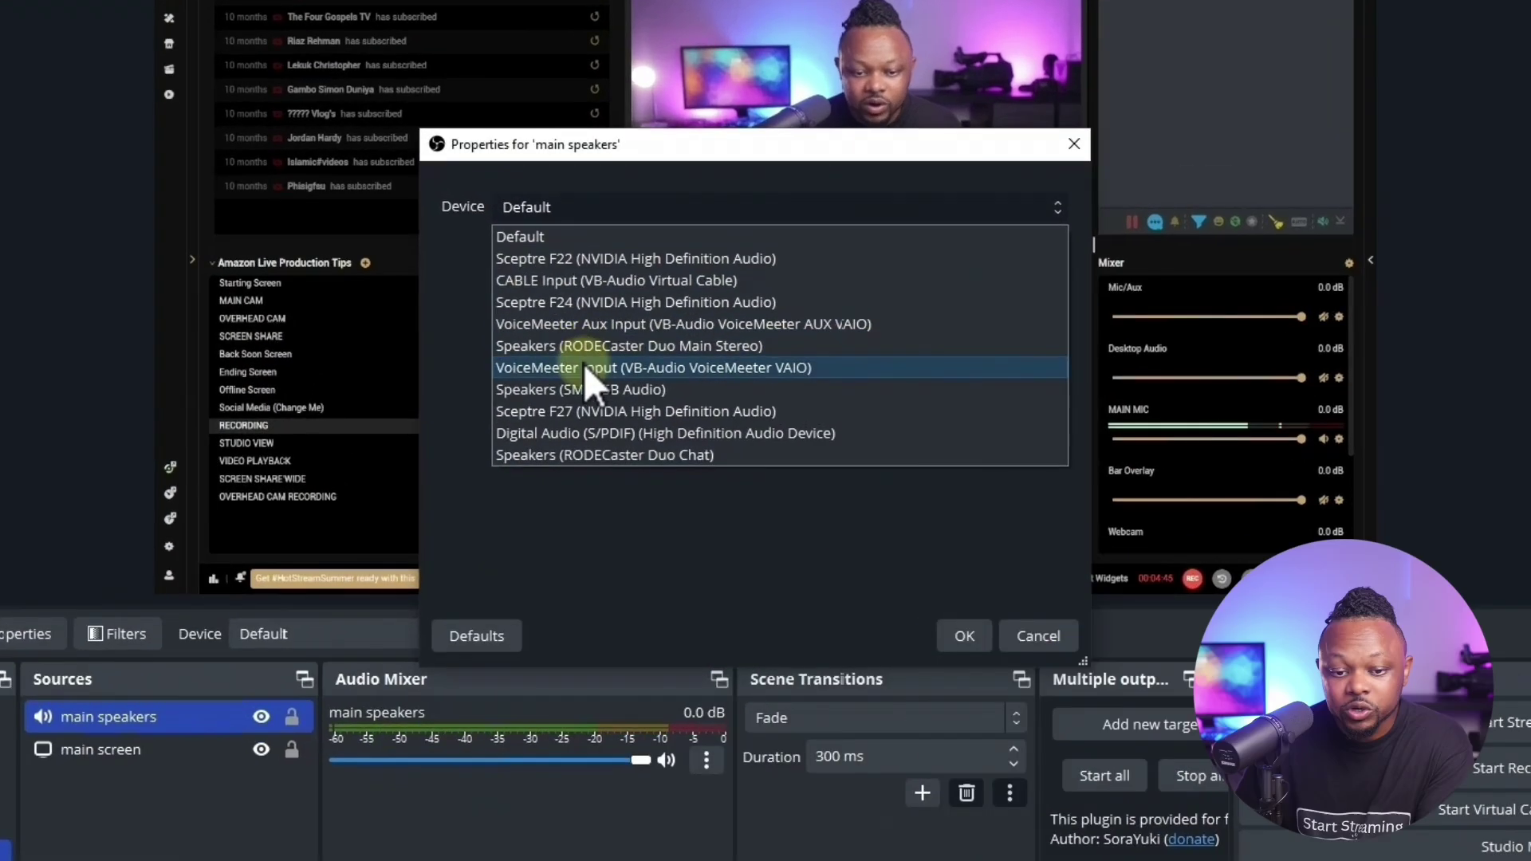
{"action": "left_click", "coordinate": [584, 349]}
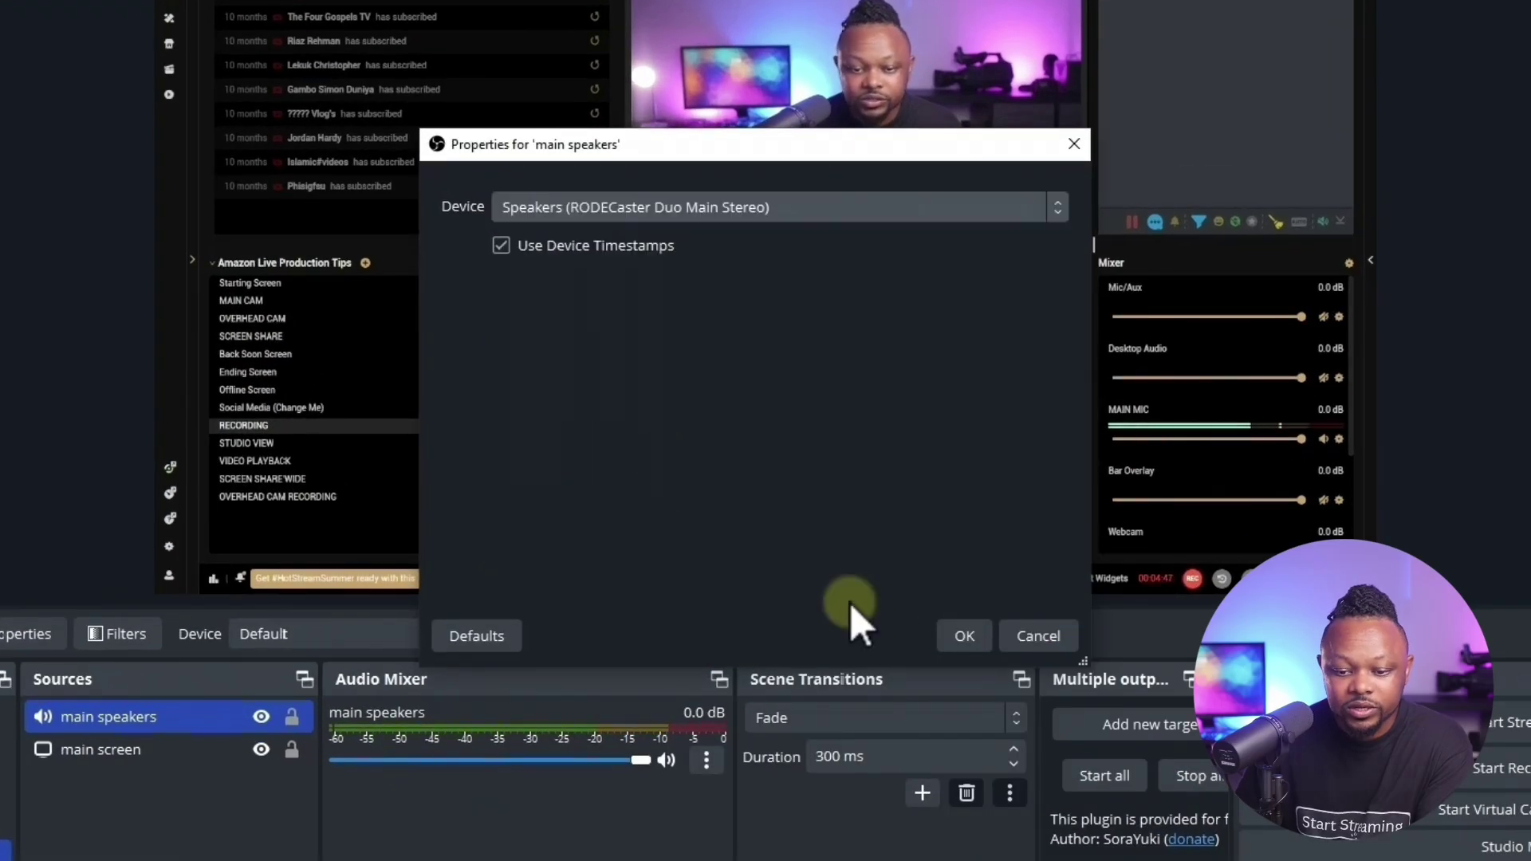
{"action": "left_click", "coordinate": [963, 636]}
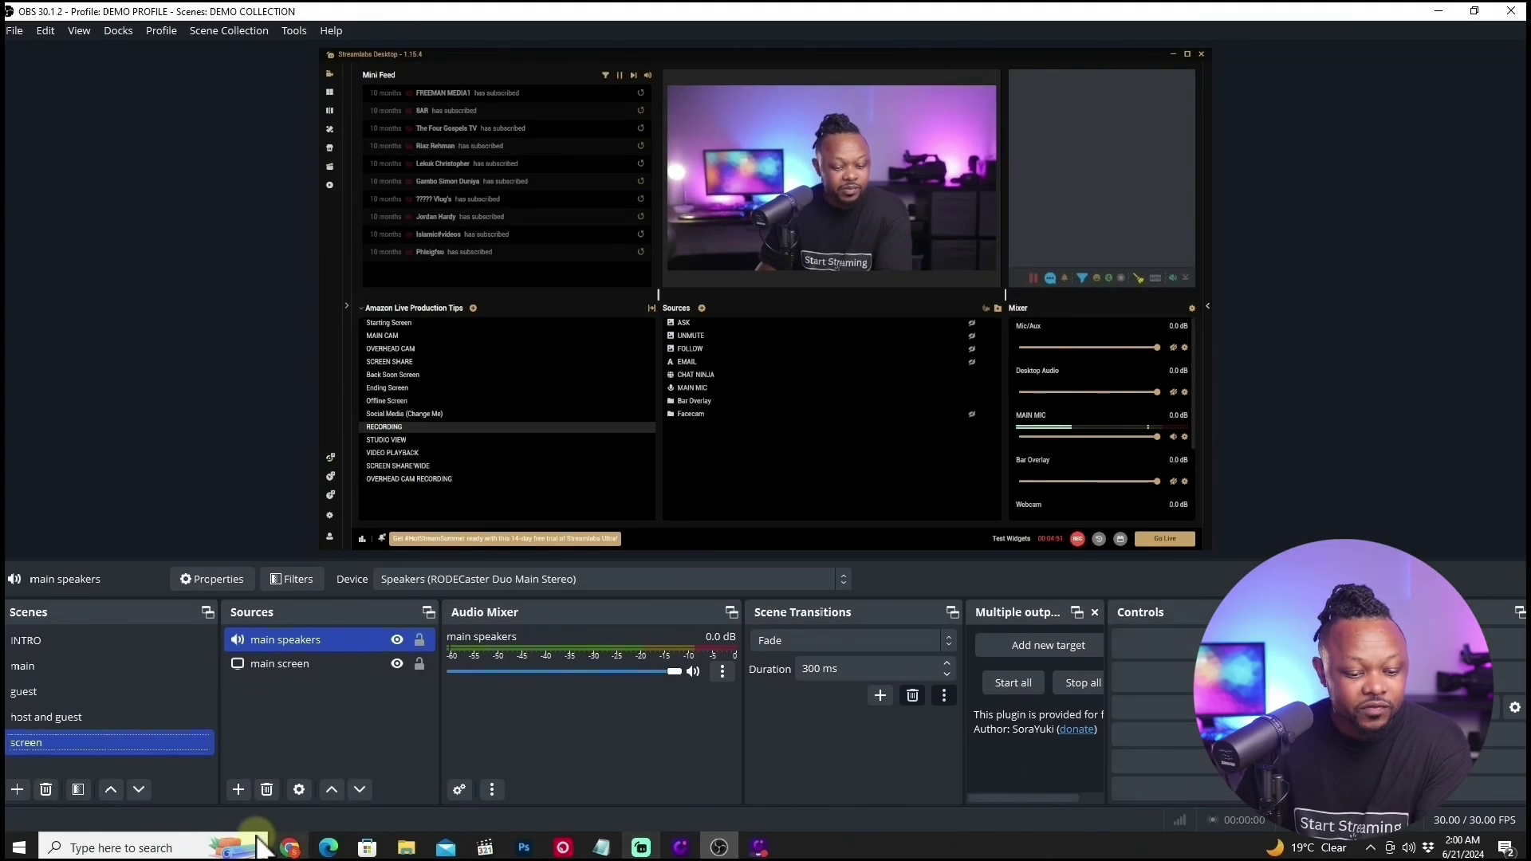
Step: Switch to Chrome, play the YouTube video past its ad to test the speaker capture, and minimize Chrome
{"action": "left_click", "coordinate": [292, 848]}
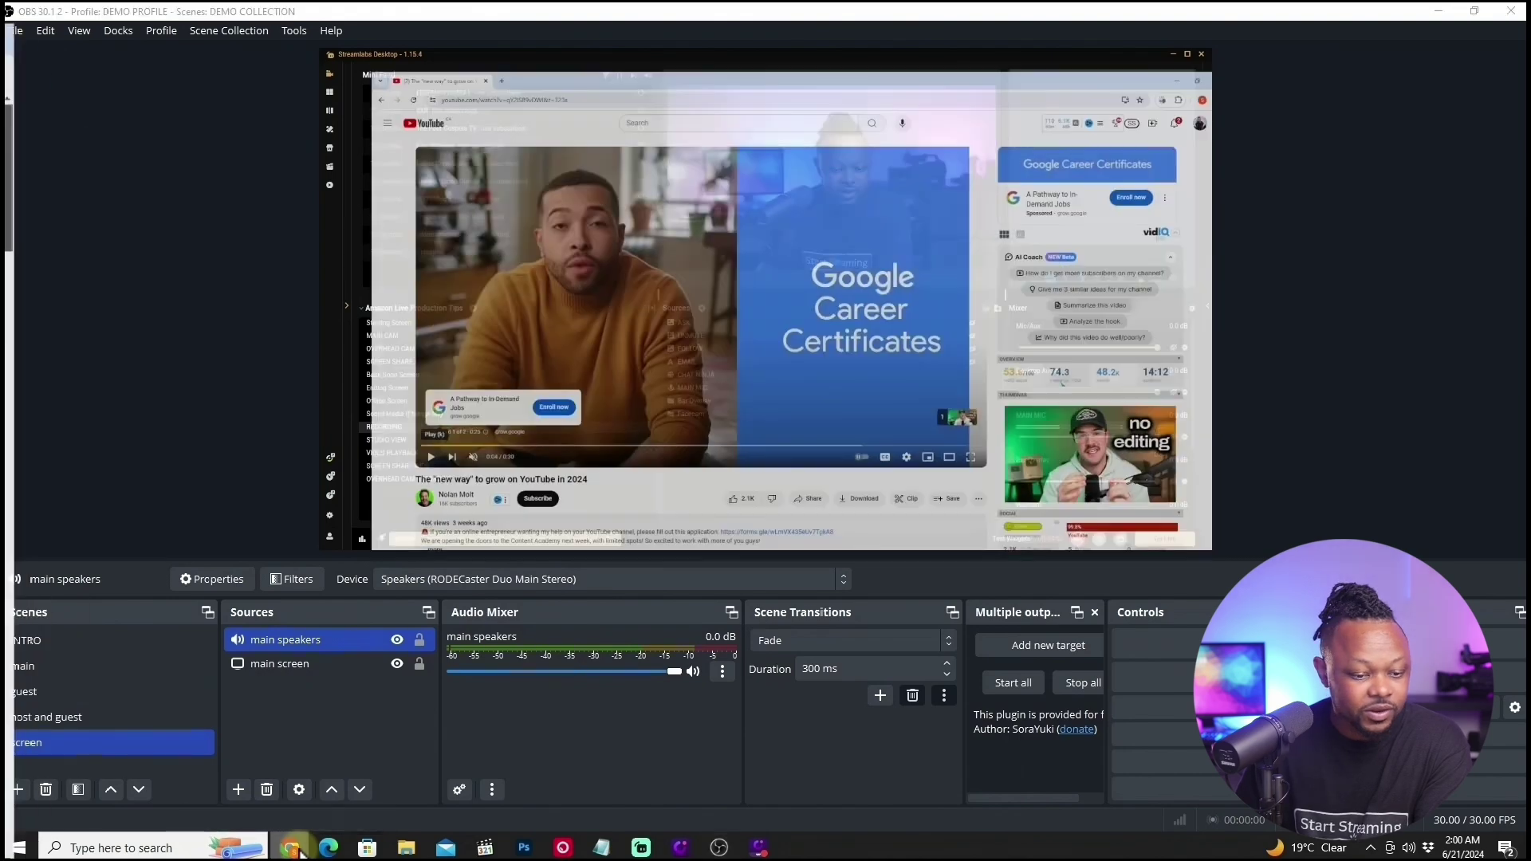
{"action": "left_click", "coordinate": [381, 449]}
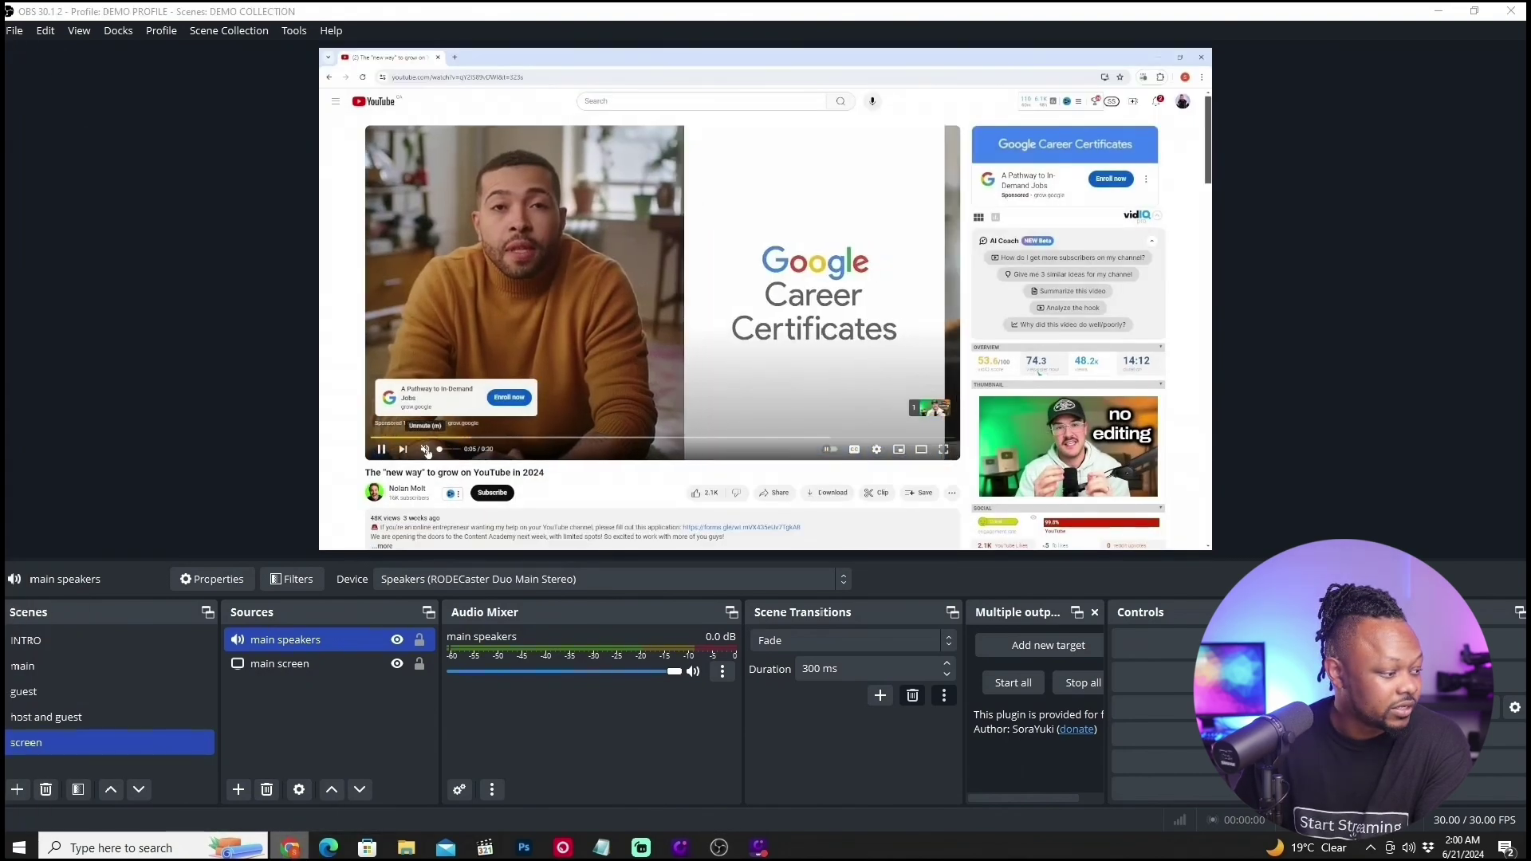
{"action": "left_click", "coordinate": [932, 418]}
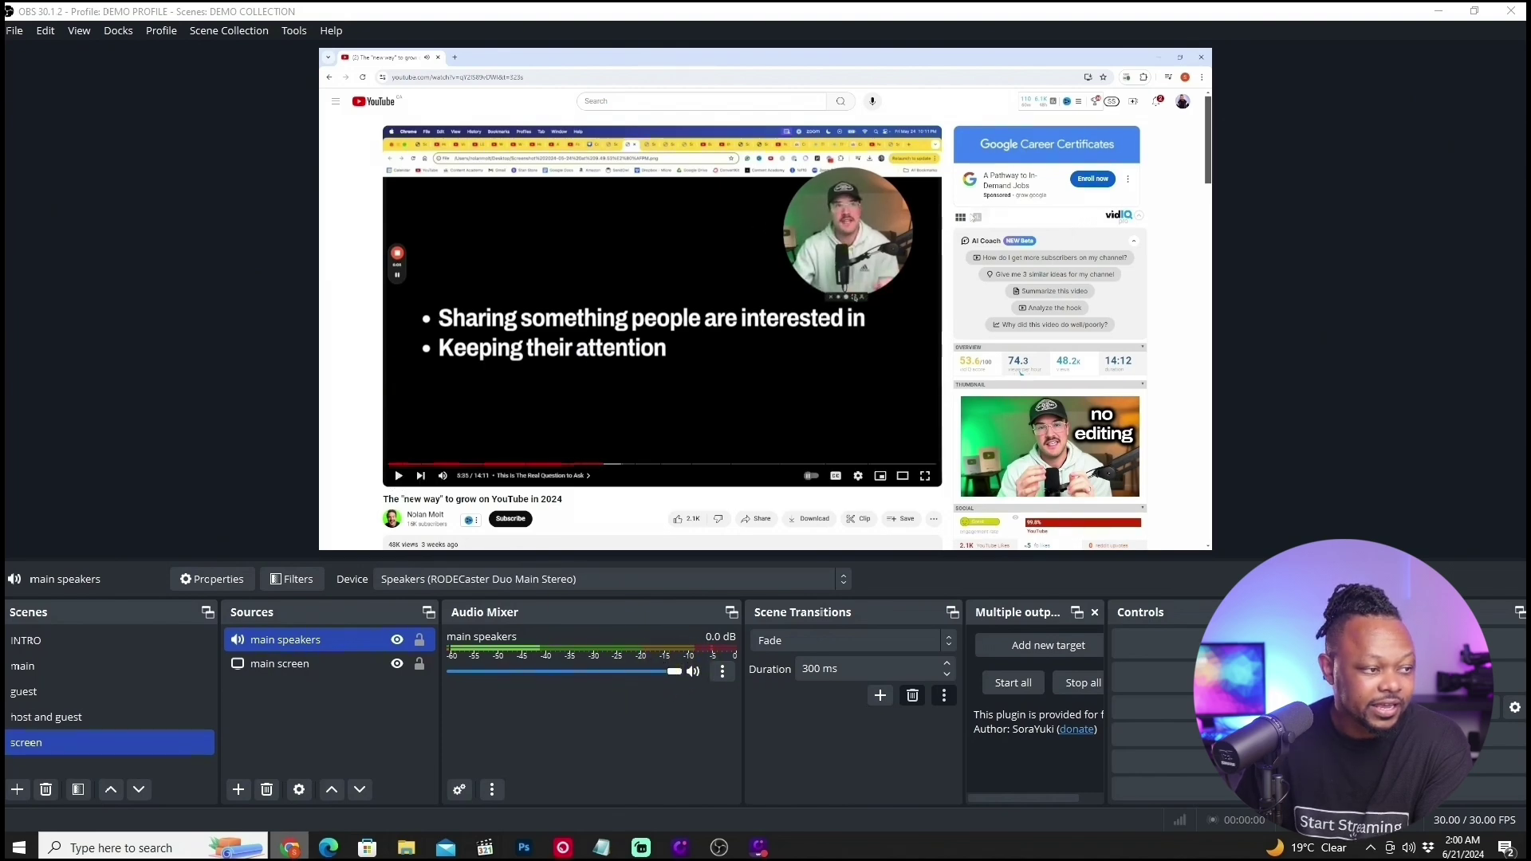
{"action": "left_click", "coordinate": [1158, 59]}
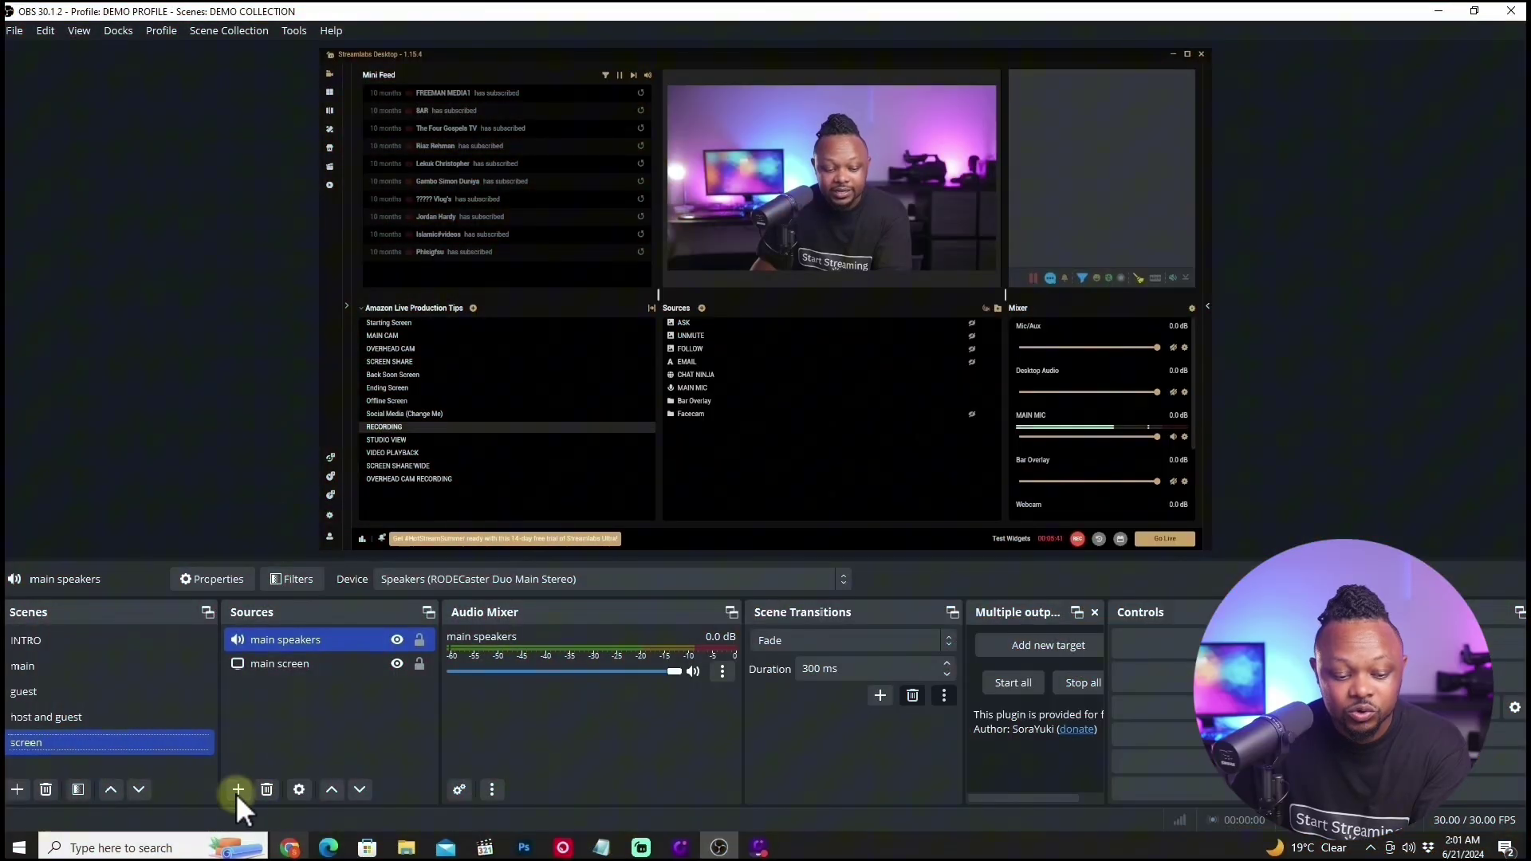
Step: Add a new Audio Input Capture source named "Mic" to the screen scene, using the device Microphone (RODECaster Duo Main Stereo)
{"action": "left_click", "coordinate": [236, 793]}
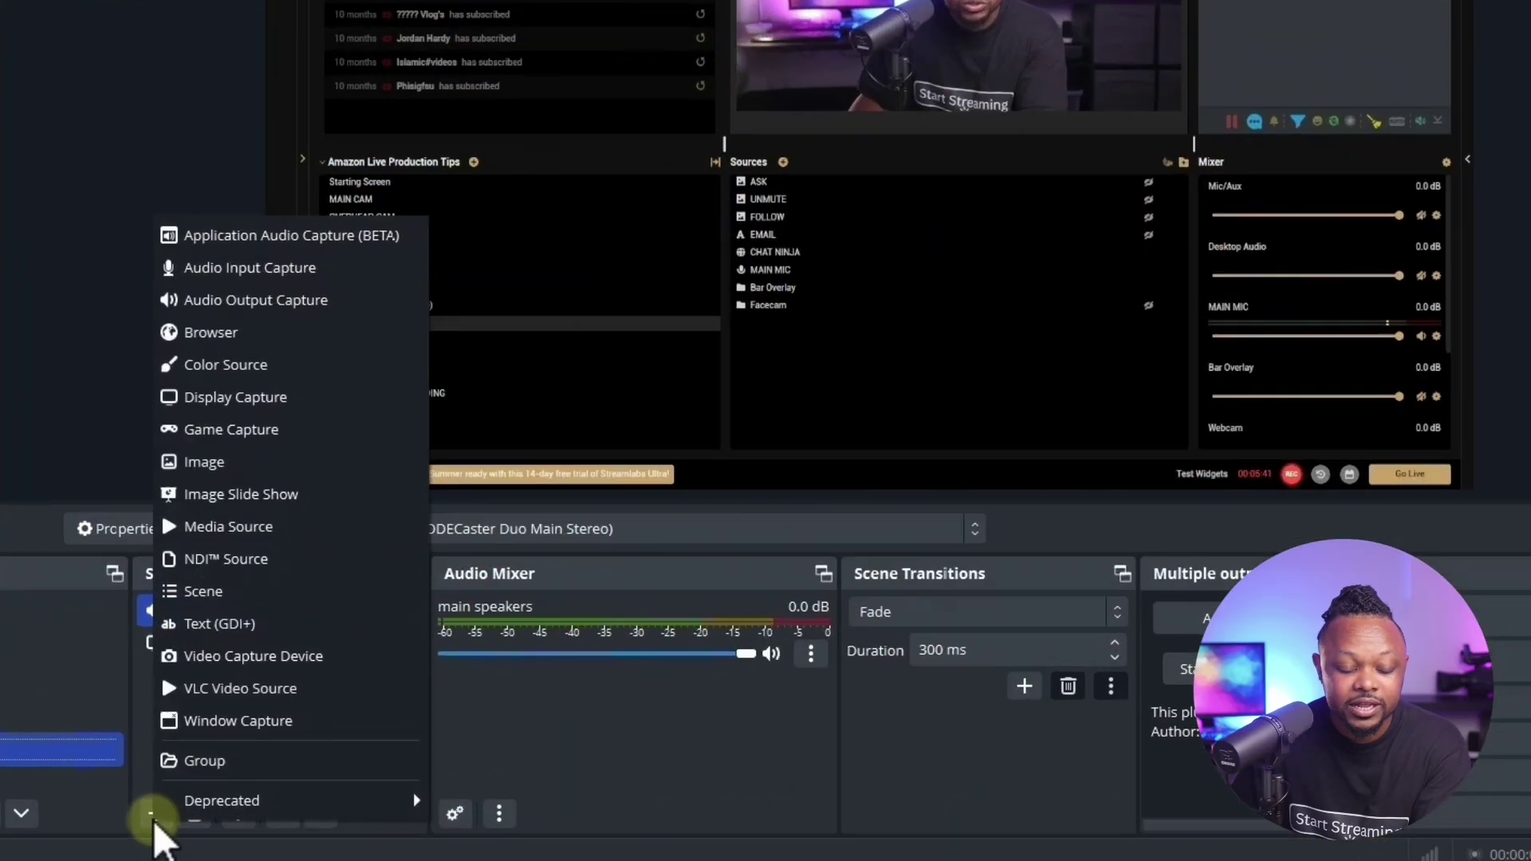
{"action": "left_click", "coordinate": [276, 271]}
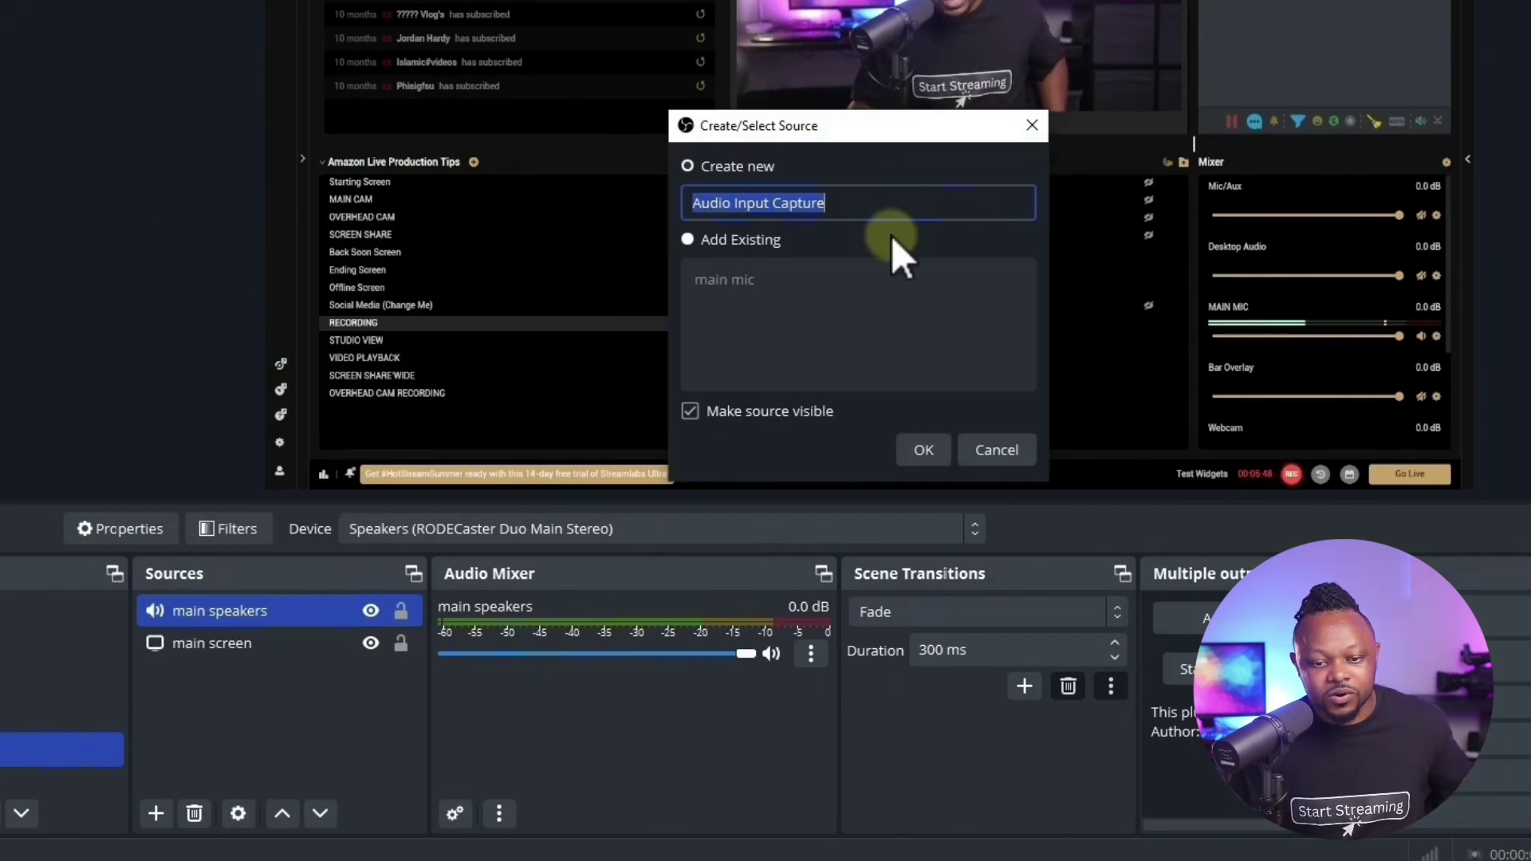
{"action": "left_click", "coordinate": [685, 240]}
{"action": "left_click", "coordinate": [708, 275]}
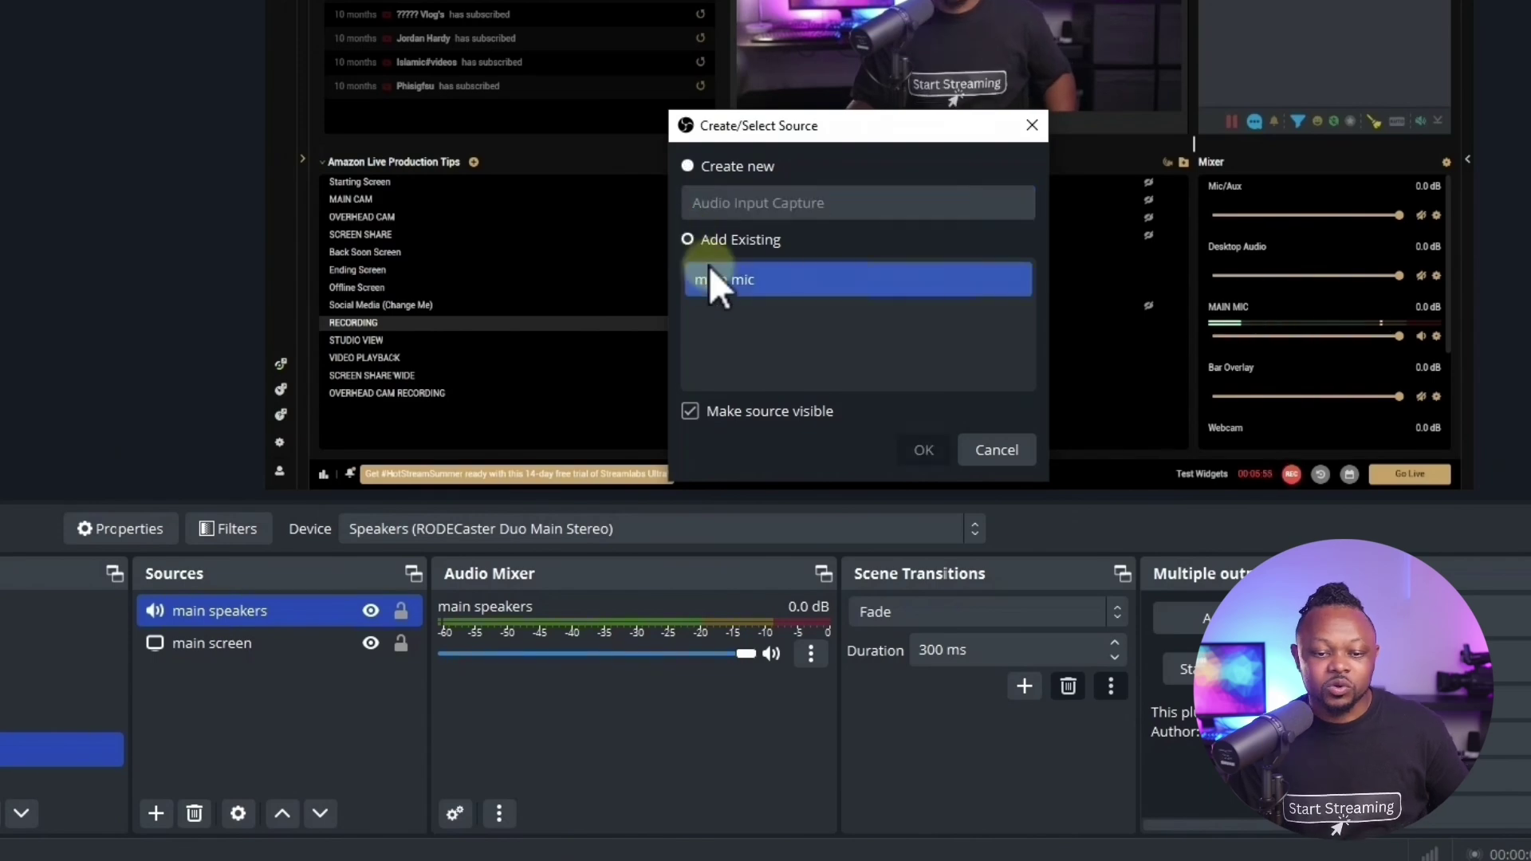
{"action": "left_click", "coordinate": [688, 166]}
{"action": "left_click_drag", "start_coordinate": [823, 203], "coordinate": [662, 204]}
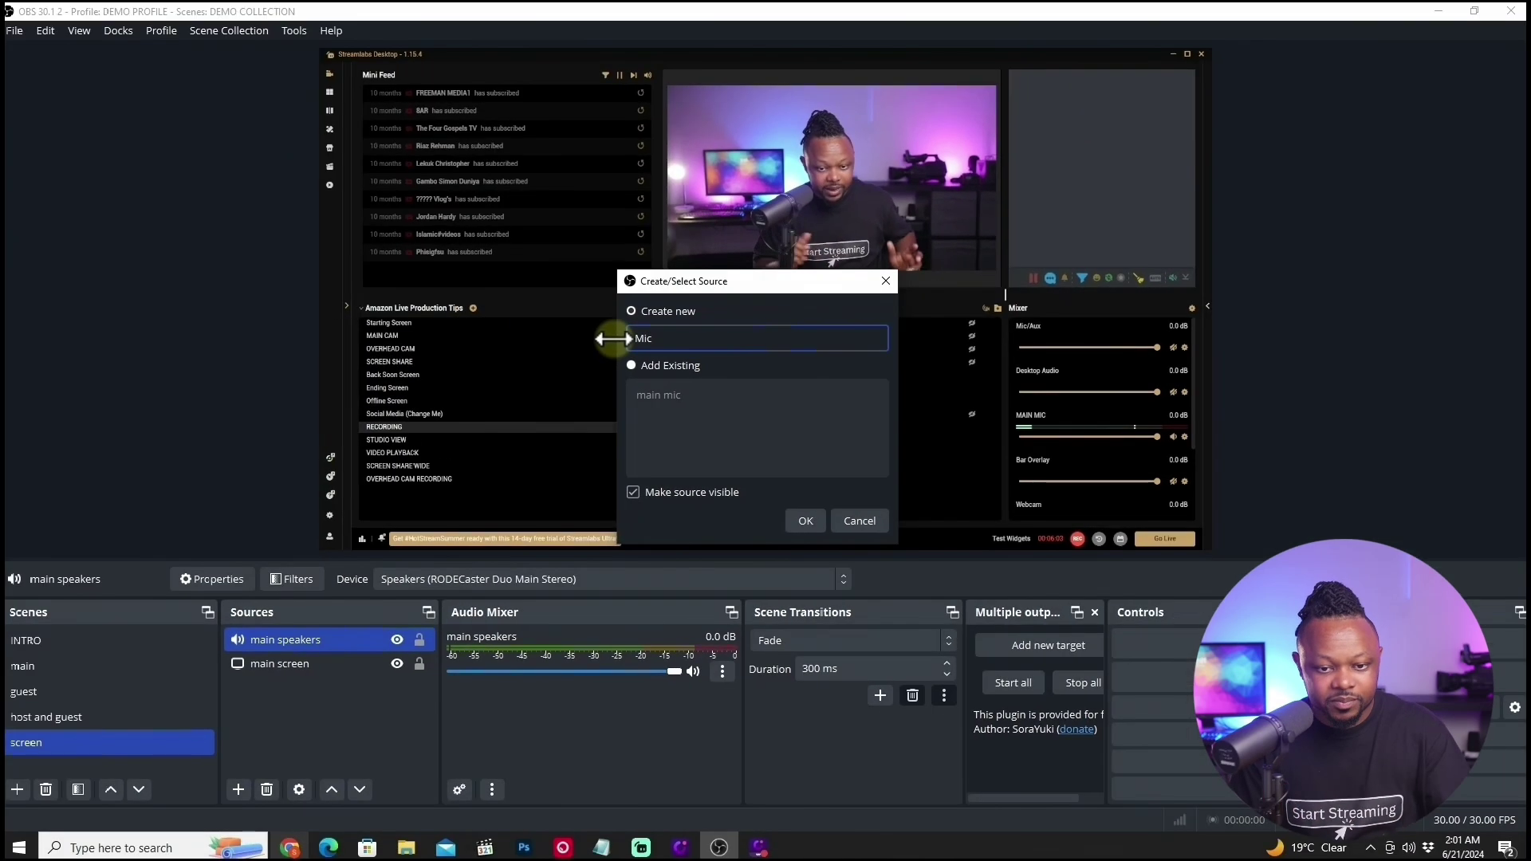
{"action": "left_click", "coordinate": [924, 450]}
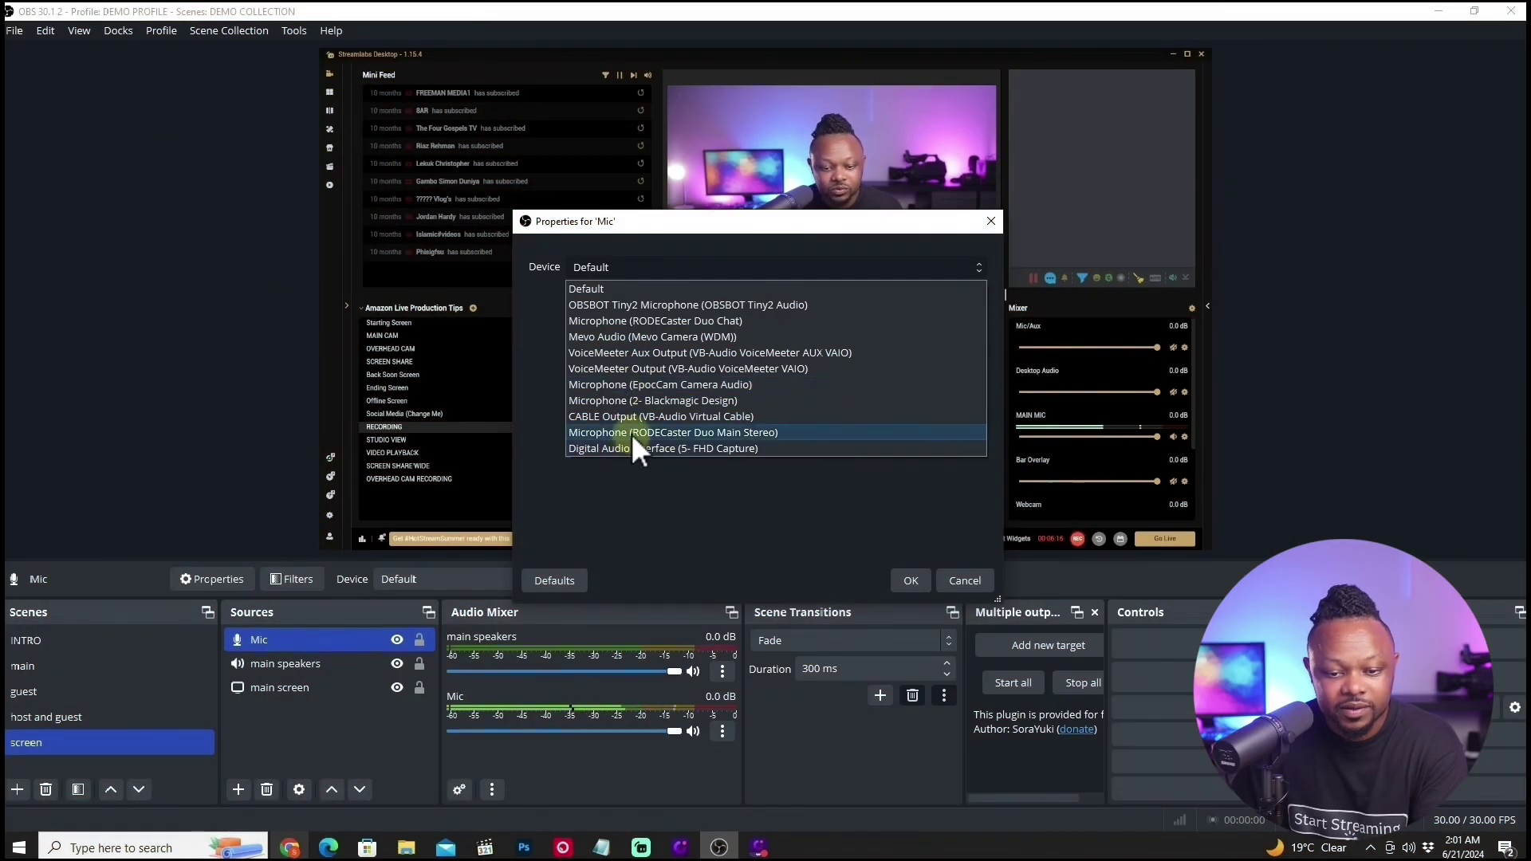
{"action": "left_click", "coordinate": [632, 433]}
{"action": "left_click", "coordinate": [908, 580]}
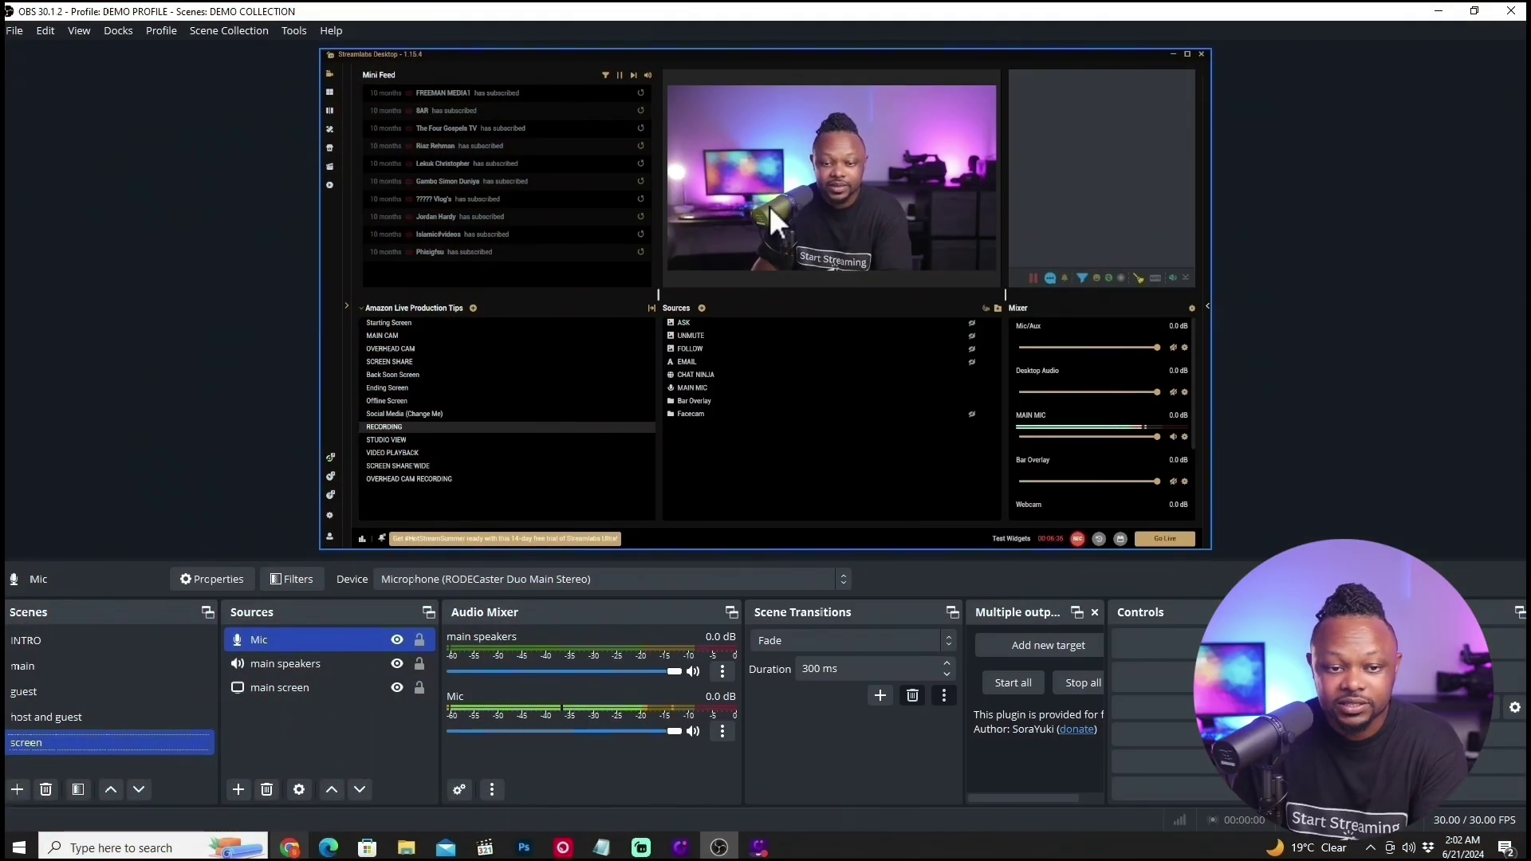
Step: Add a new scene named "screen and host"
{"action": "left_click", "coordinate": [15, 790]}
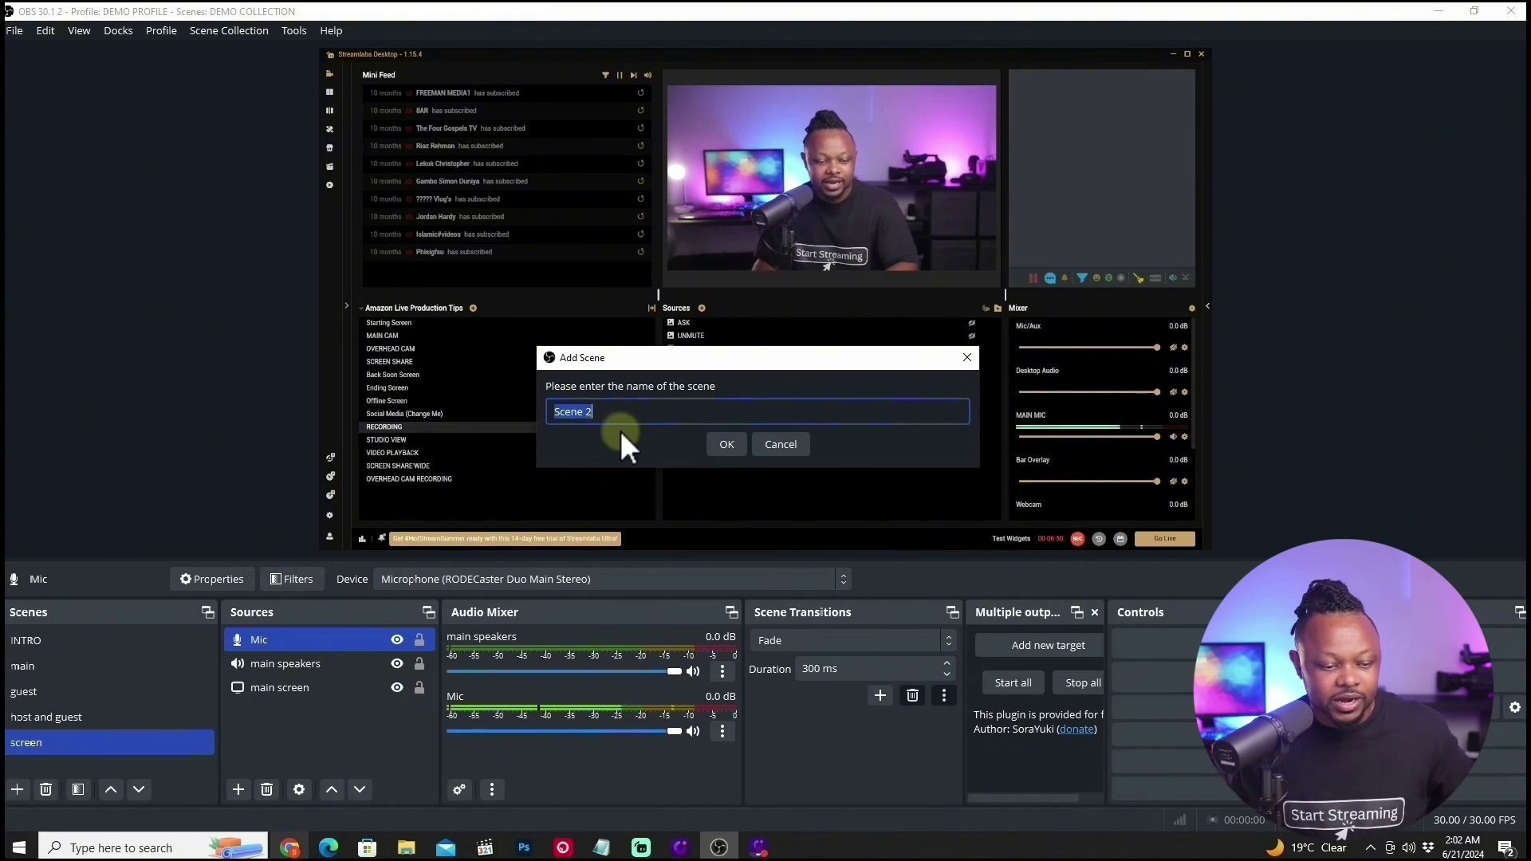
{"action": "type", "text": "screen and host"}
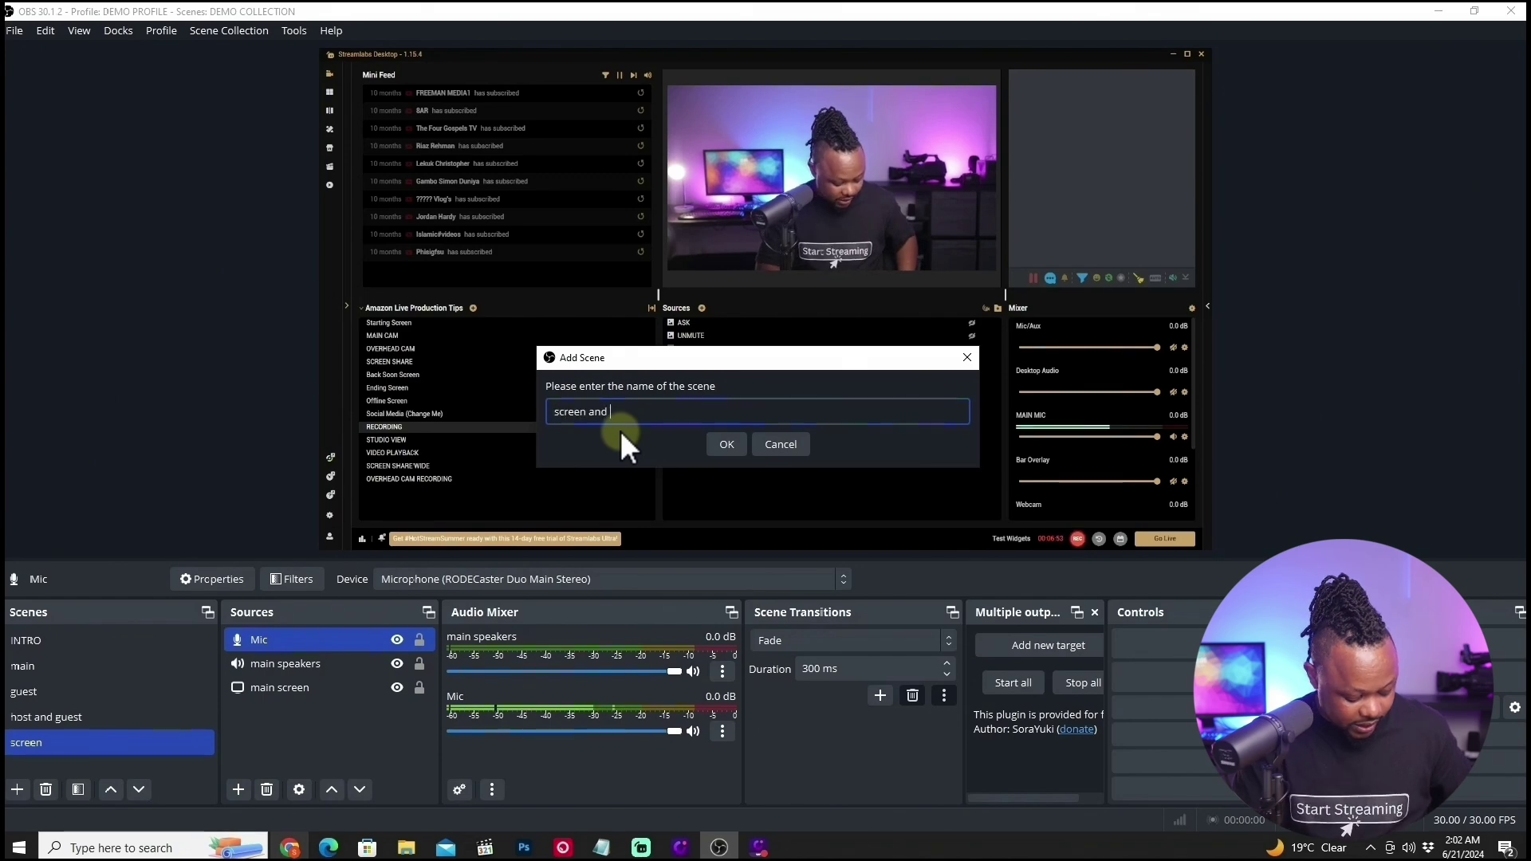
{"action": "left_click", "coordinate": [722, 444]}
Step: Copy the Mic, main speakers and main screen sources of the screen scene together
{"action": "left_click", "coordinate": [48, 717]}
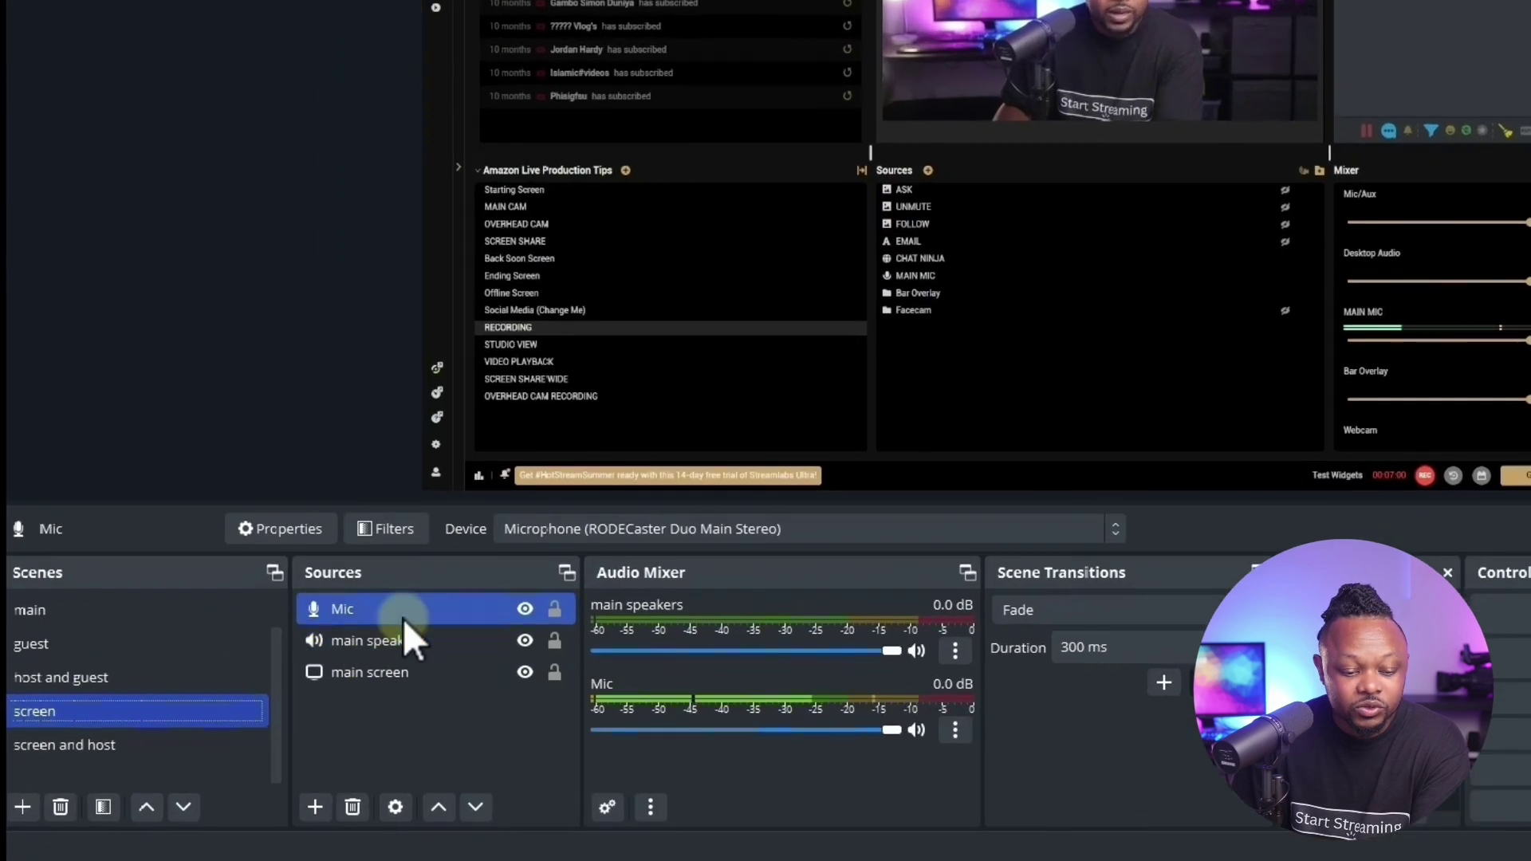
{"action": "left_click", "coordinate": [409, 672], "text": "ctrl"}
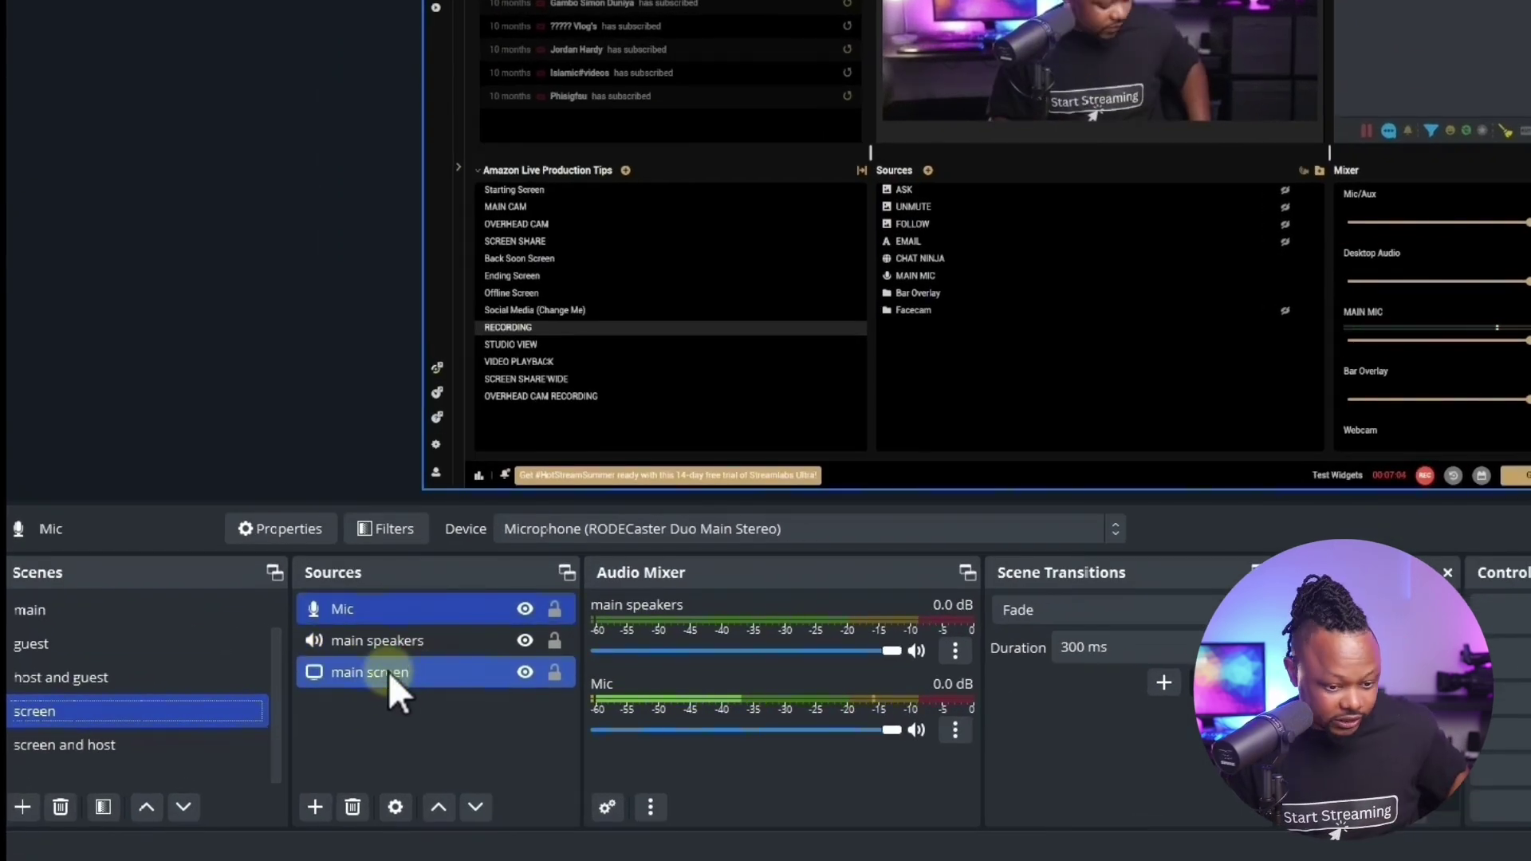
{"action": "left_click", "coordinate": [389, 670], "text": "shift"}
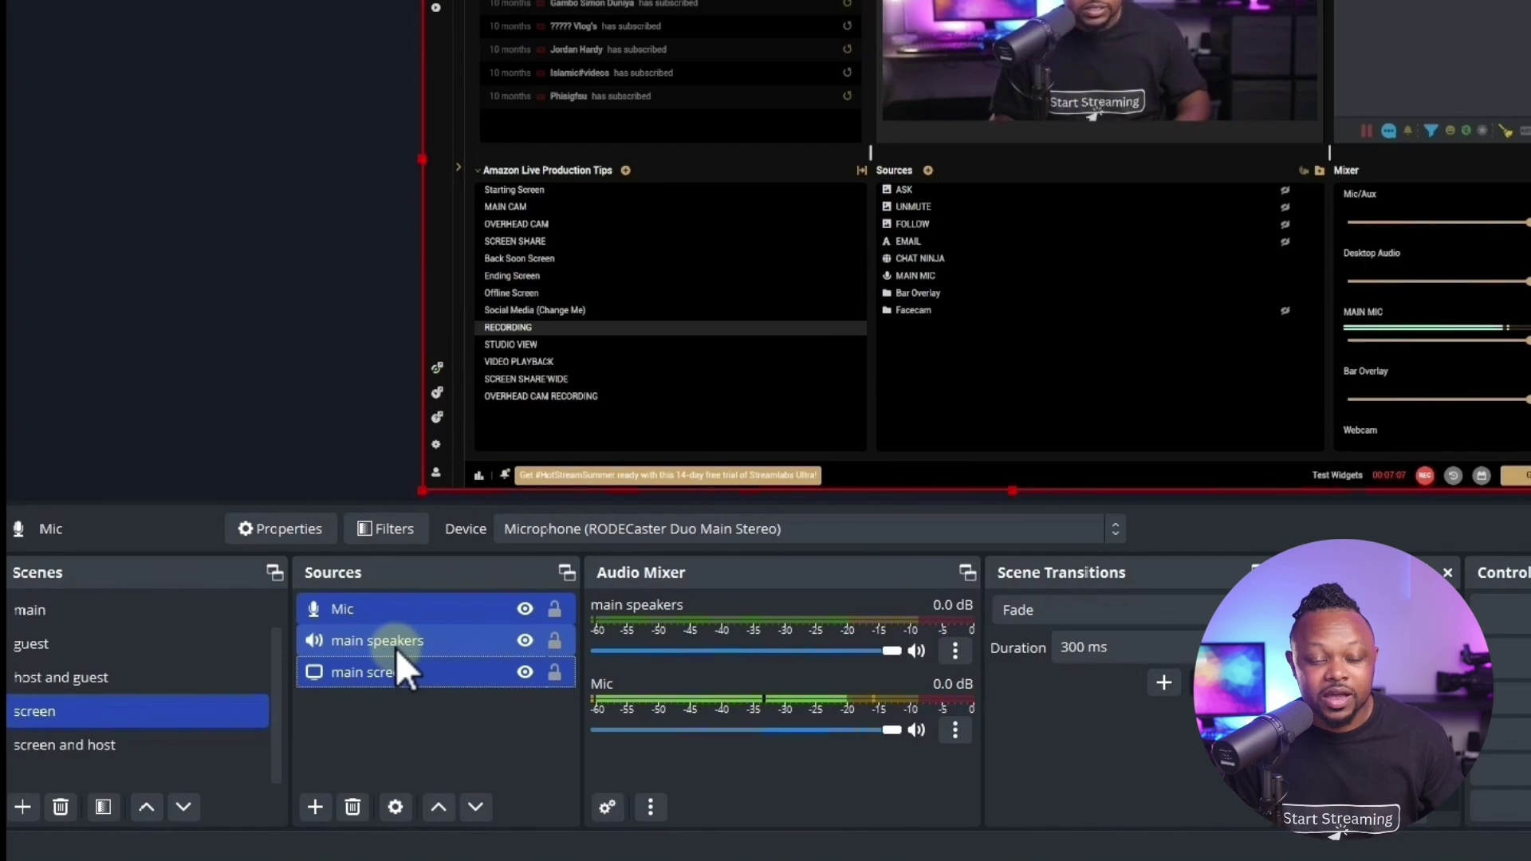
{"action": "right_click", "coordinate": [405, 638]}
{"action": "left_click", "coordinate": [493, 238]}
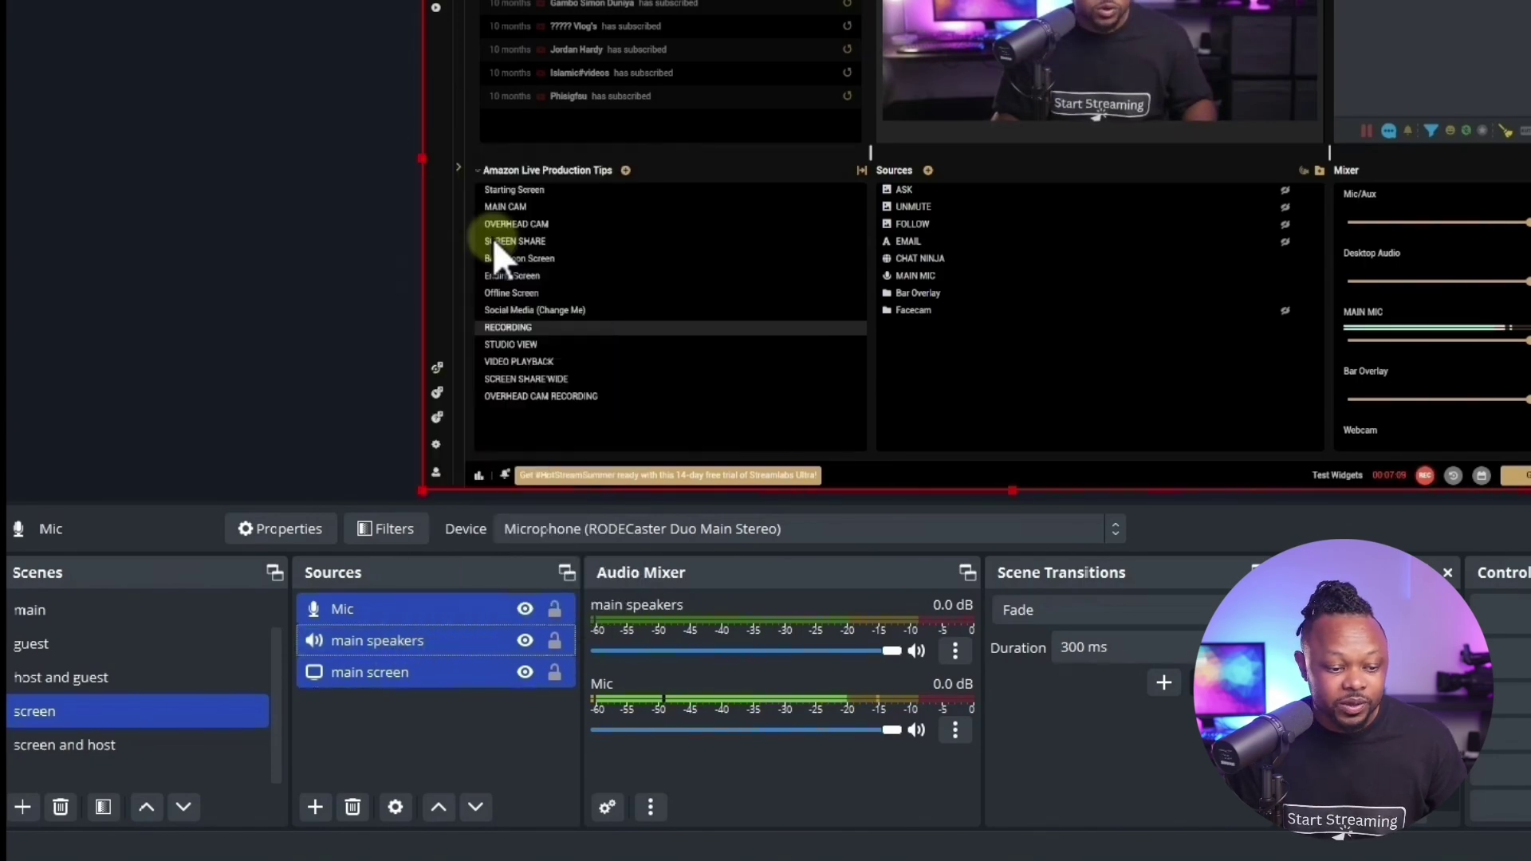
Step: Paste the copied sources into the screen and host scene and compare them with the screen scene's sources
{"action": "left_click", "coordinate": [128, 745]}
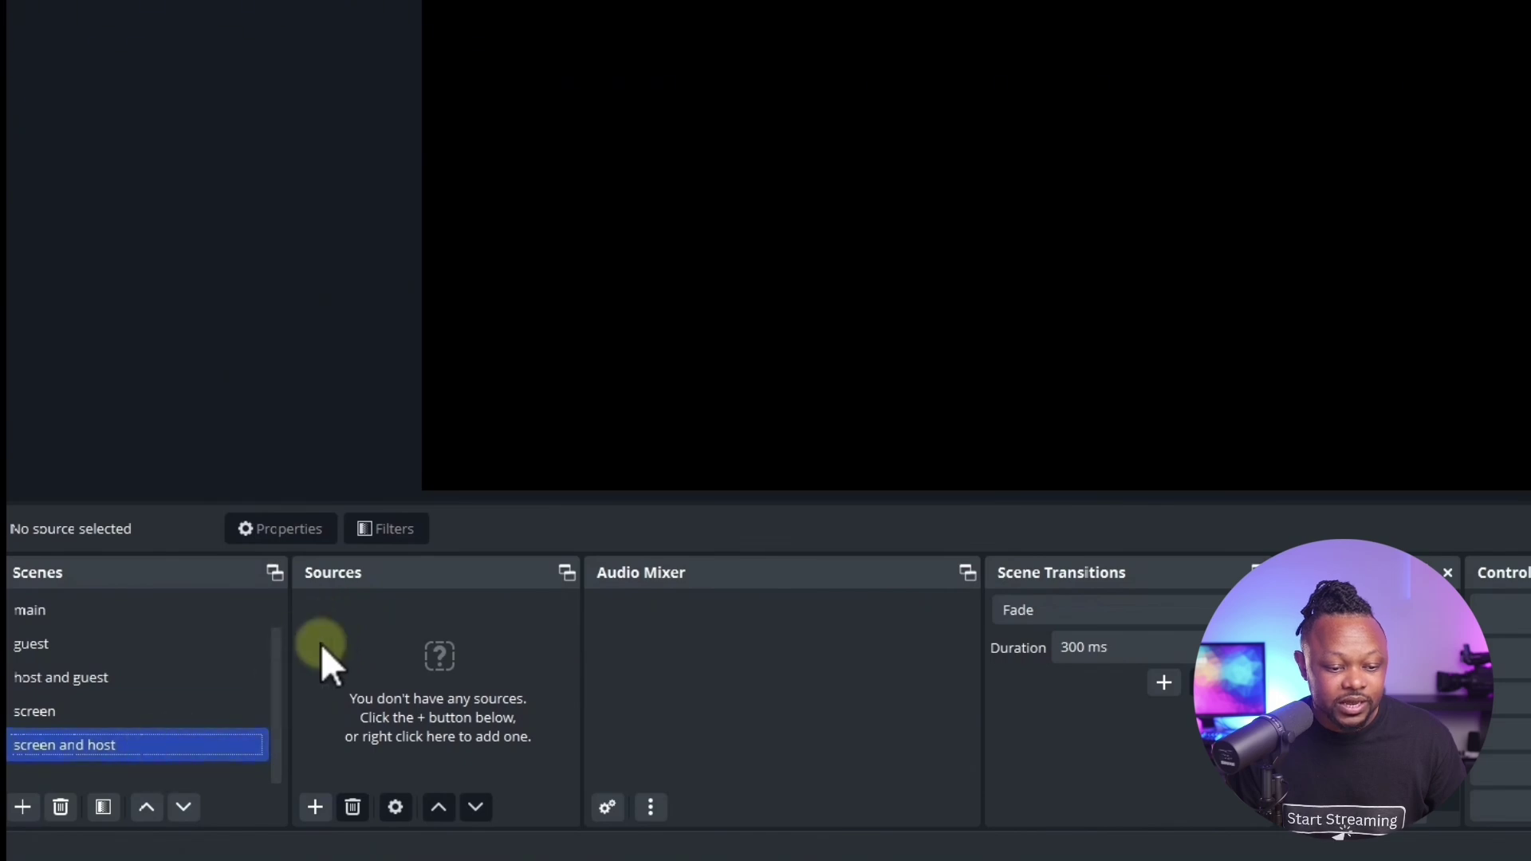
{"action": "right_click", "coordinate": [343, 615]}
{"action": "left_click", "coordinate": [389, 696]}
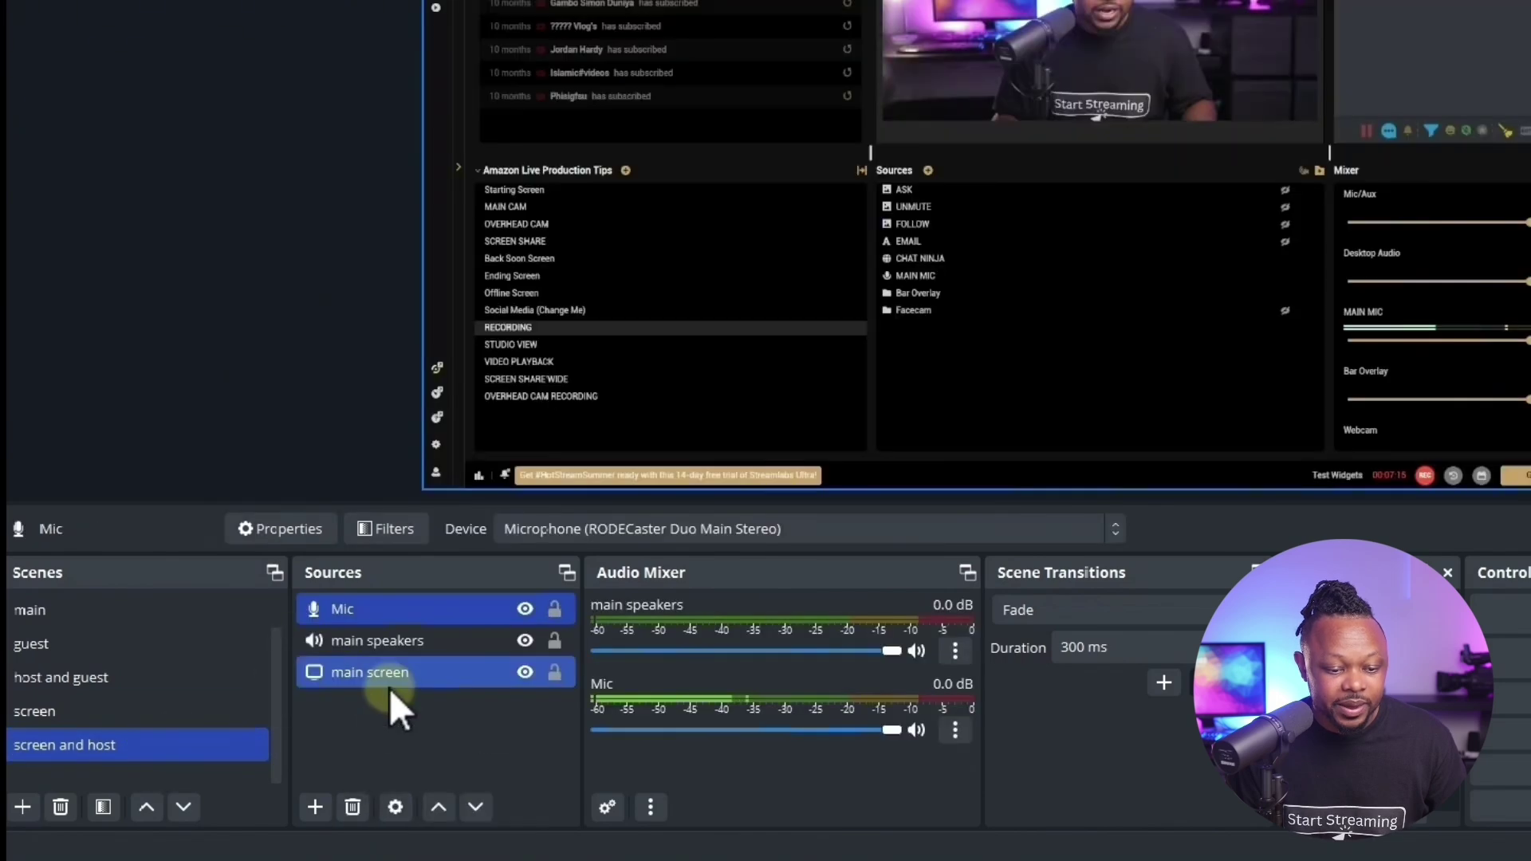
{"action": "left_click", "coordinate": [415, 612]}
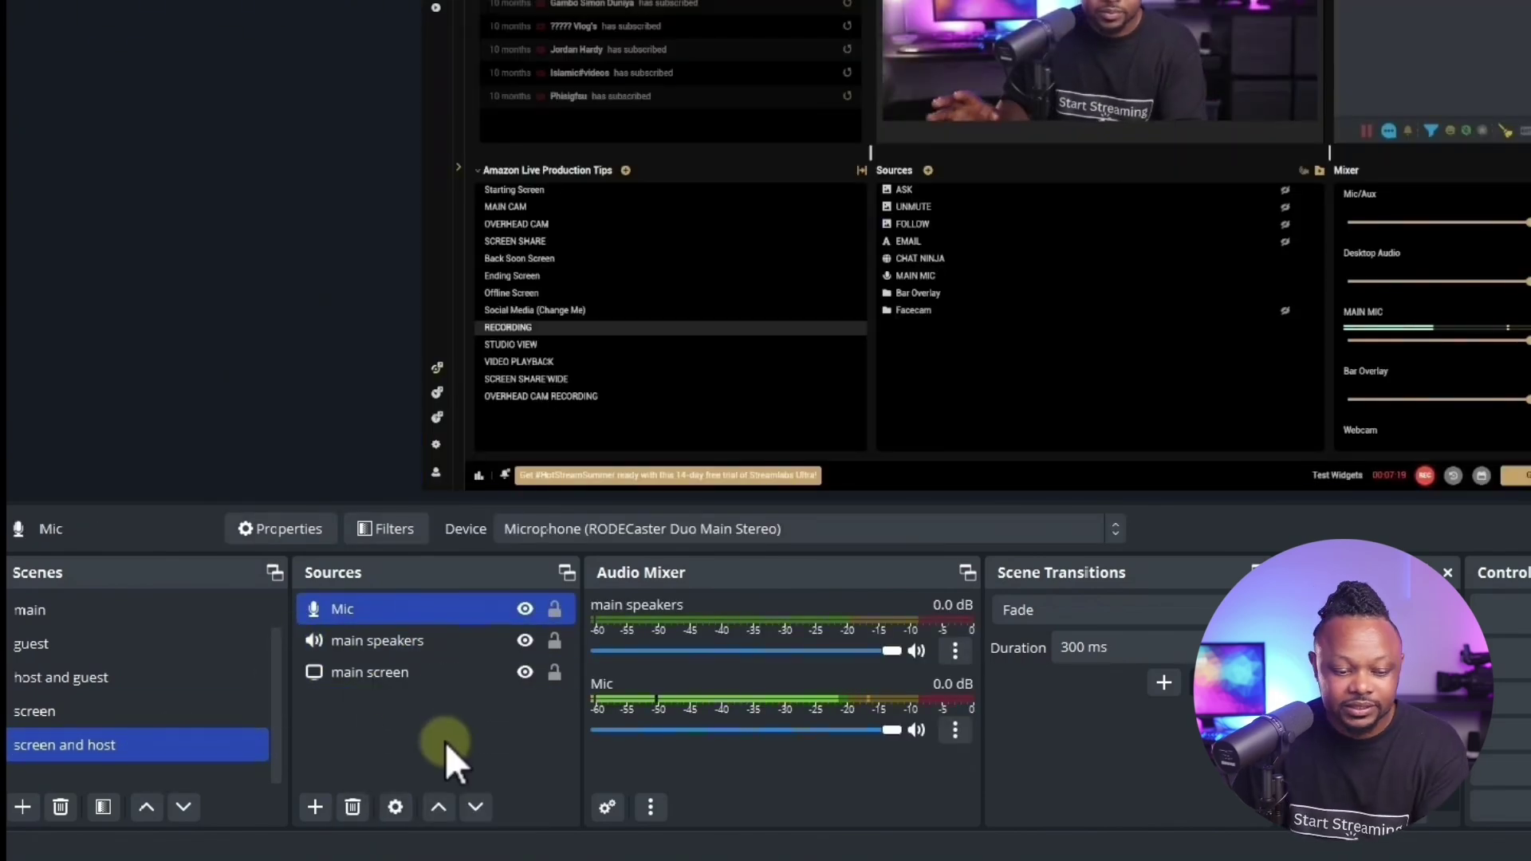
{"action": "left_click", "coordinate": [80, 711], "text": "ctrl"}
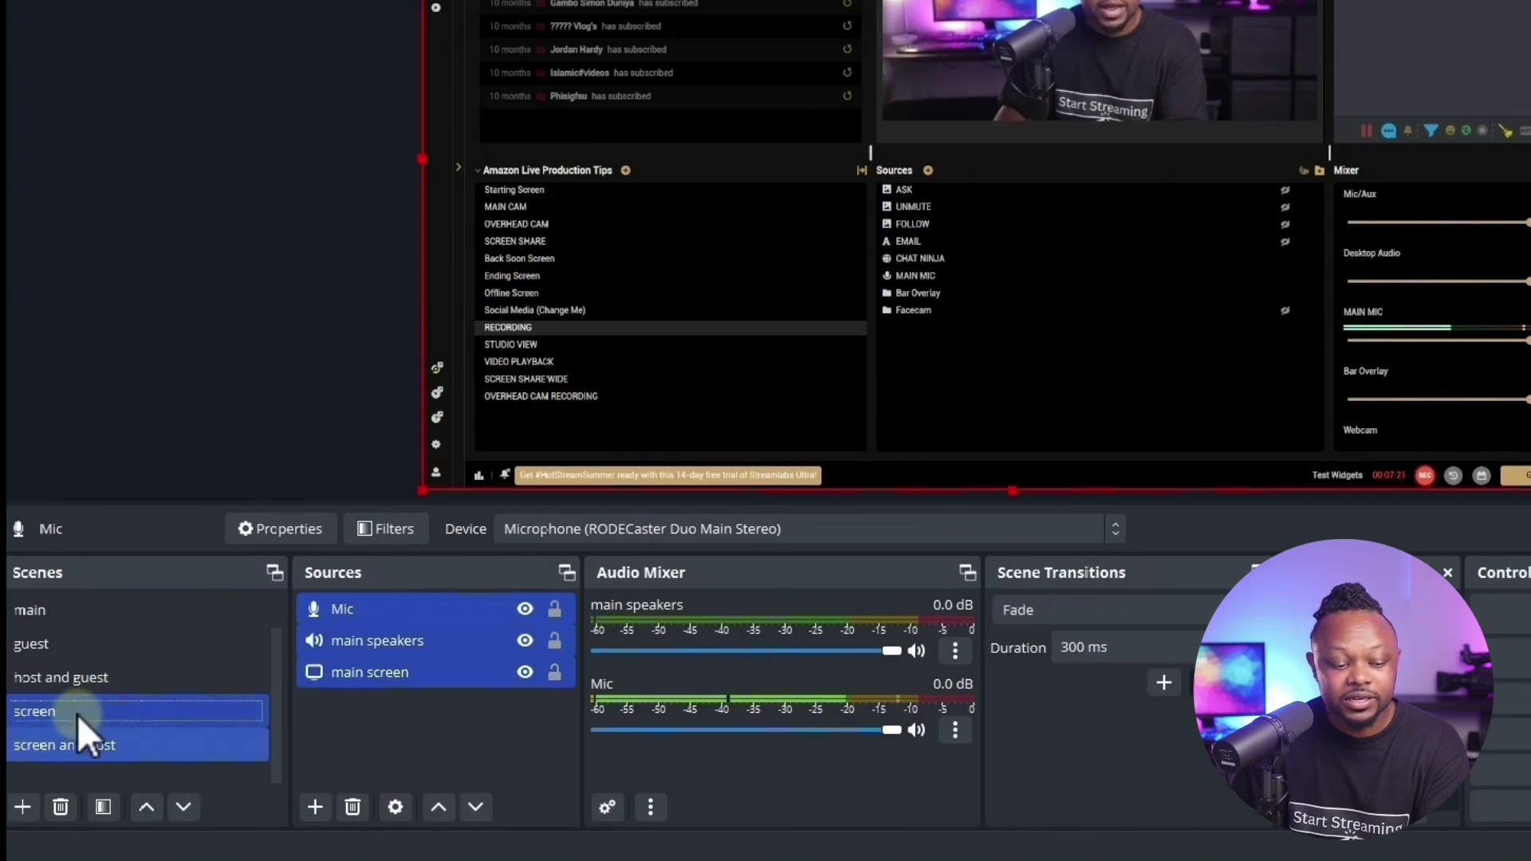
{"action": "left_click", "coordinate": [78, 714]}
{"action": "left_click", "coordinate": [115, 746]}
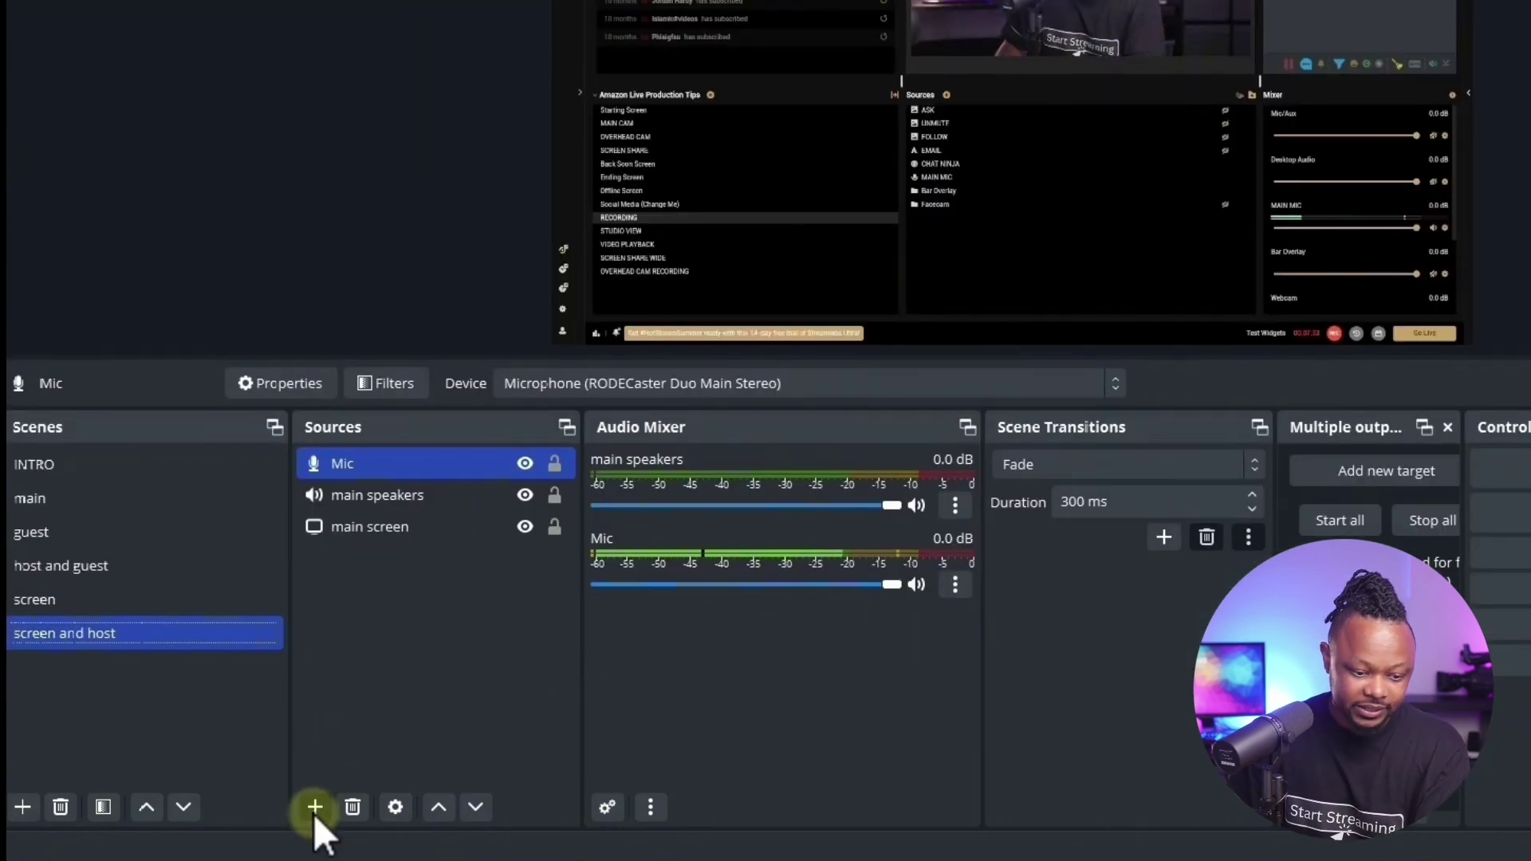
Step: Add a new Video Capture Device source named "my cam" to the screen and host scene, using the OBSBOT Tiny 2 StreamCamera
{"action": "left_click", "coordinate": [315, 807]}
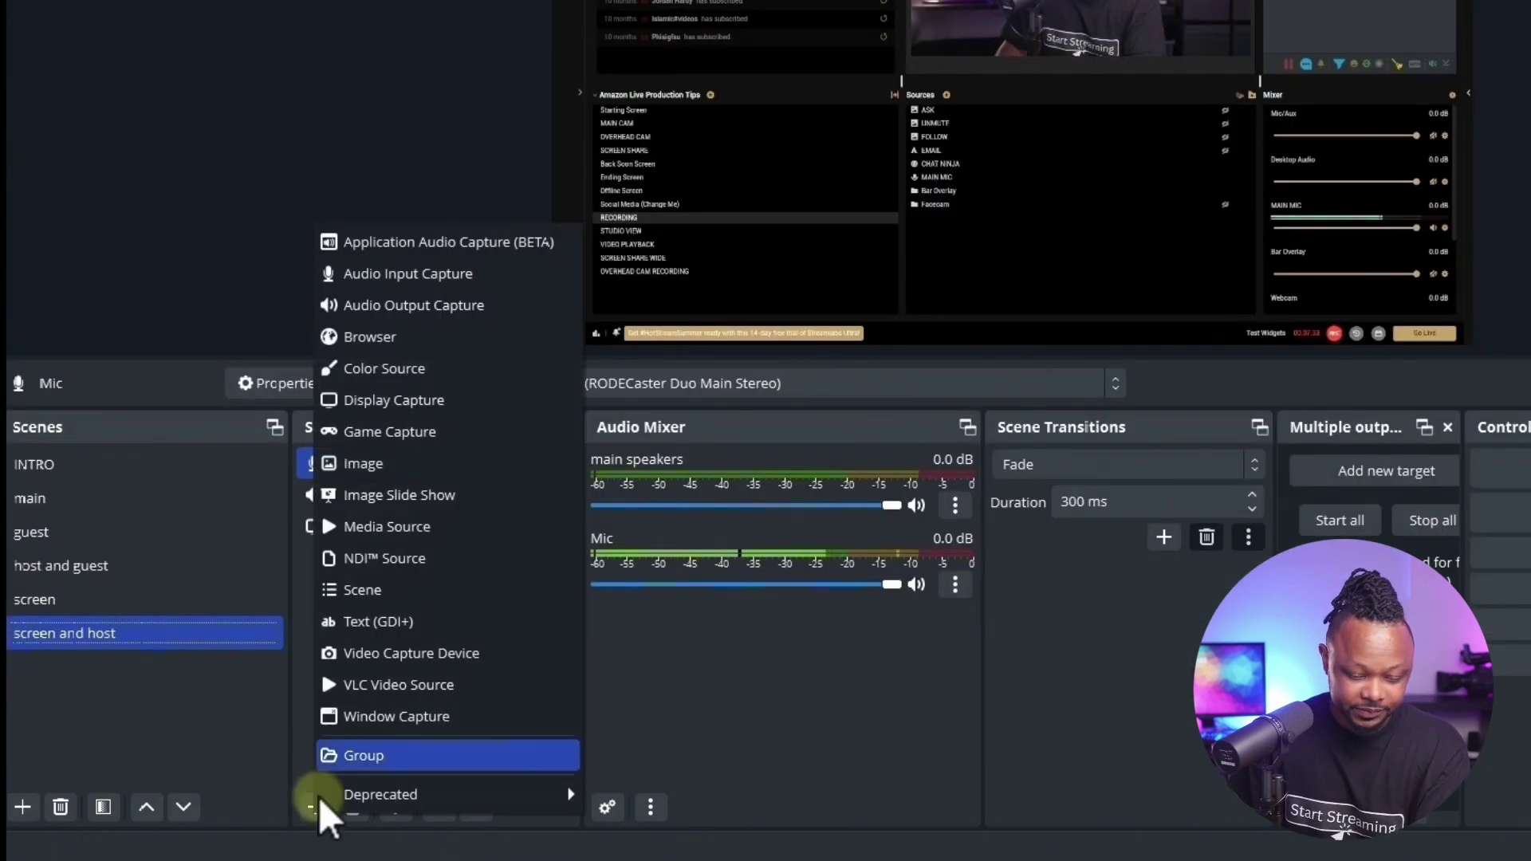
{"action": "left_click", "coordinate": [395, 653]}
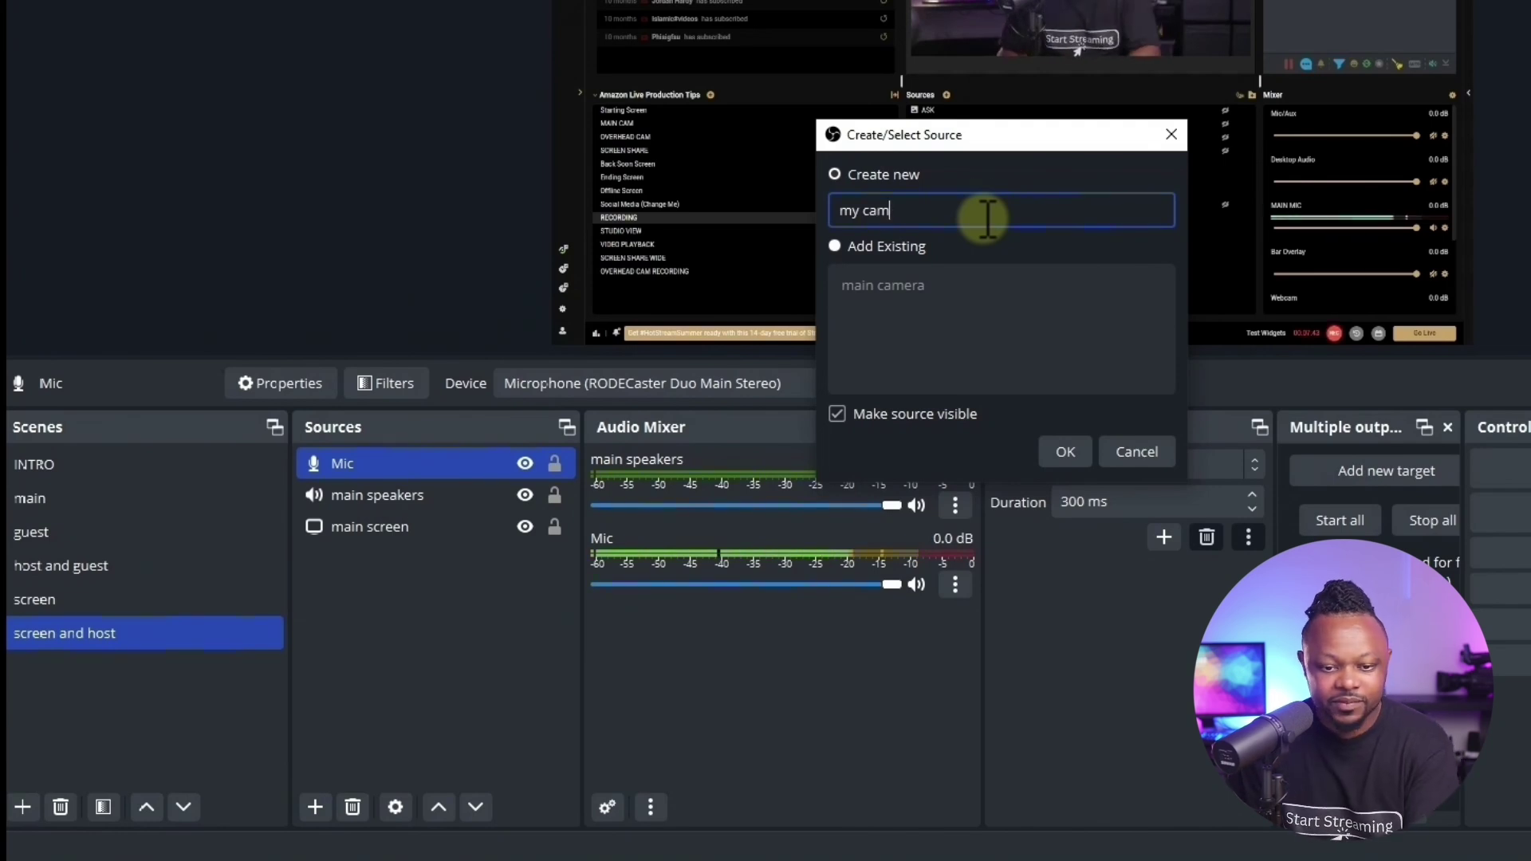
{"action": "left_click", "coordinate": [1064, 453]}
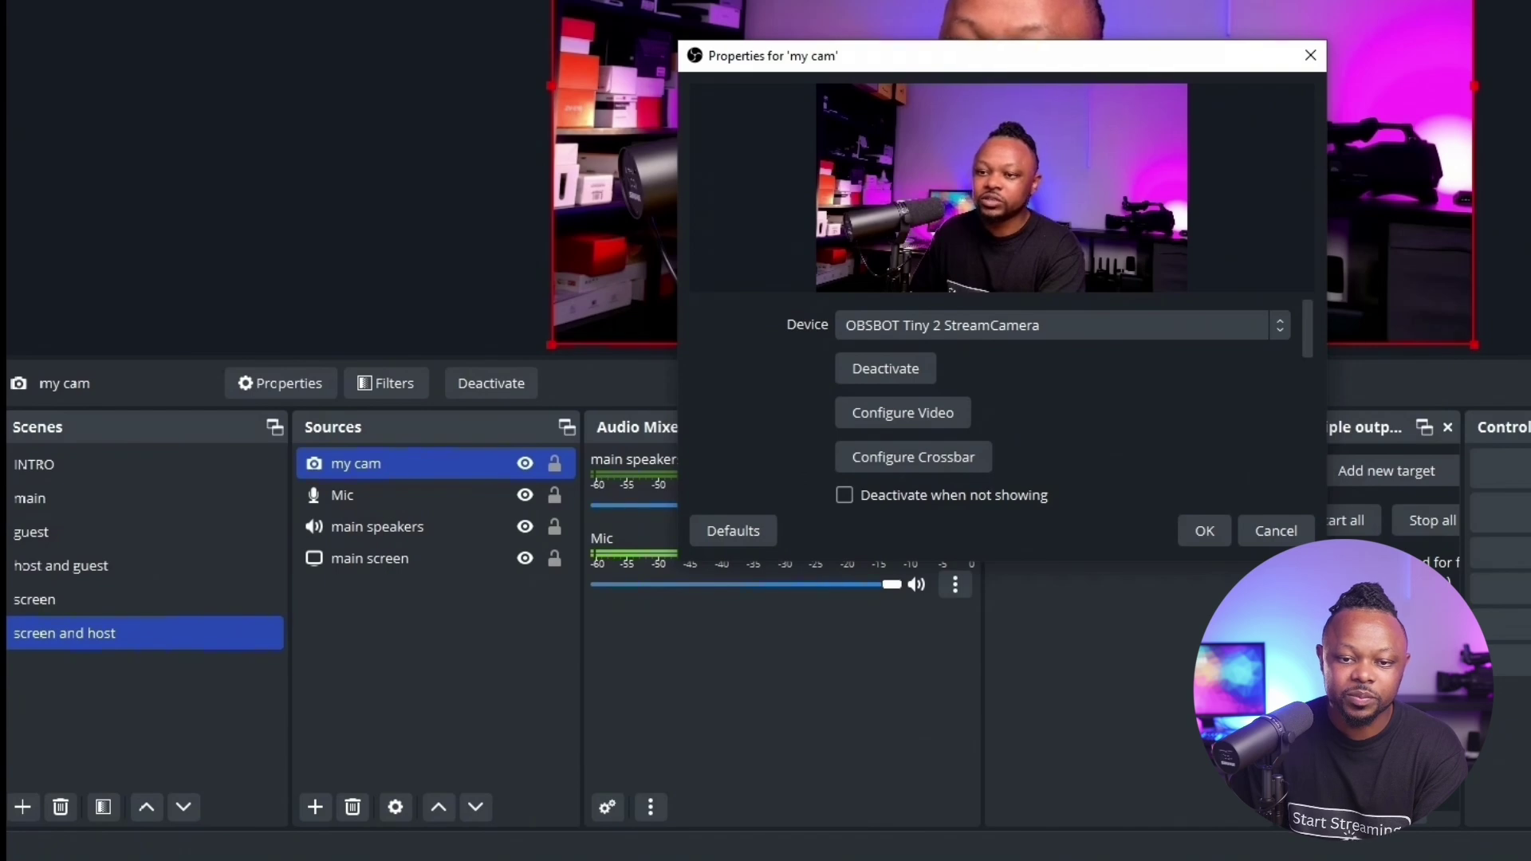
{"action": "left_click", "coordinate": [930, 327]}
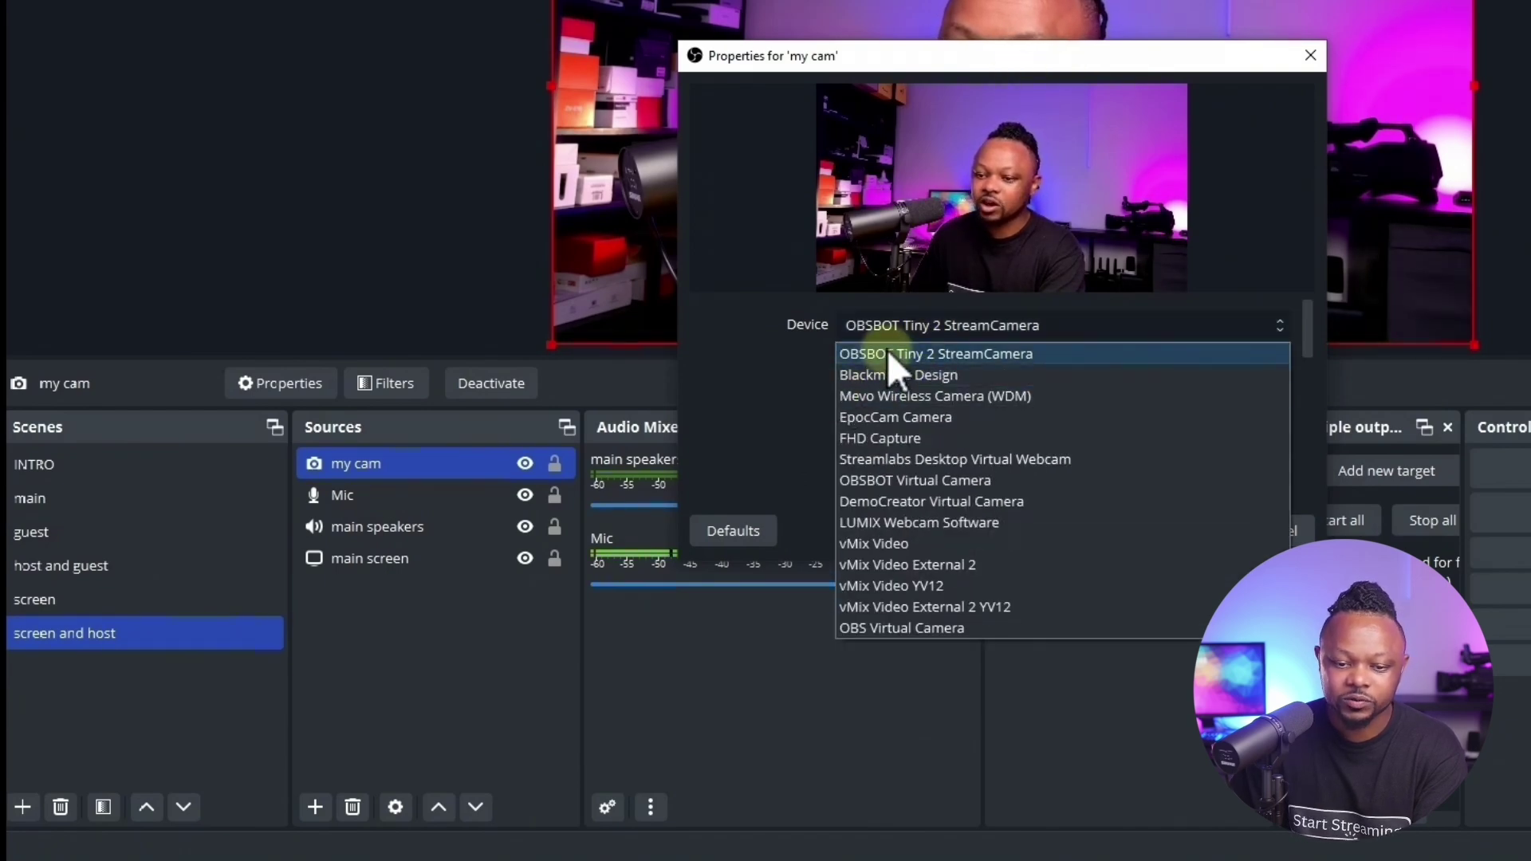
{"action": "left_click", "coordinate": [950, 354]}
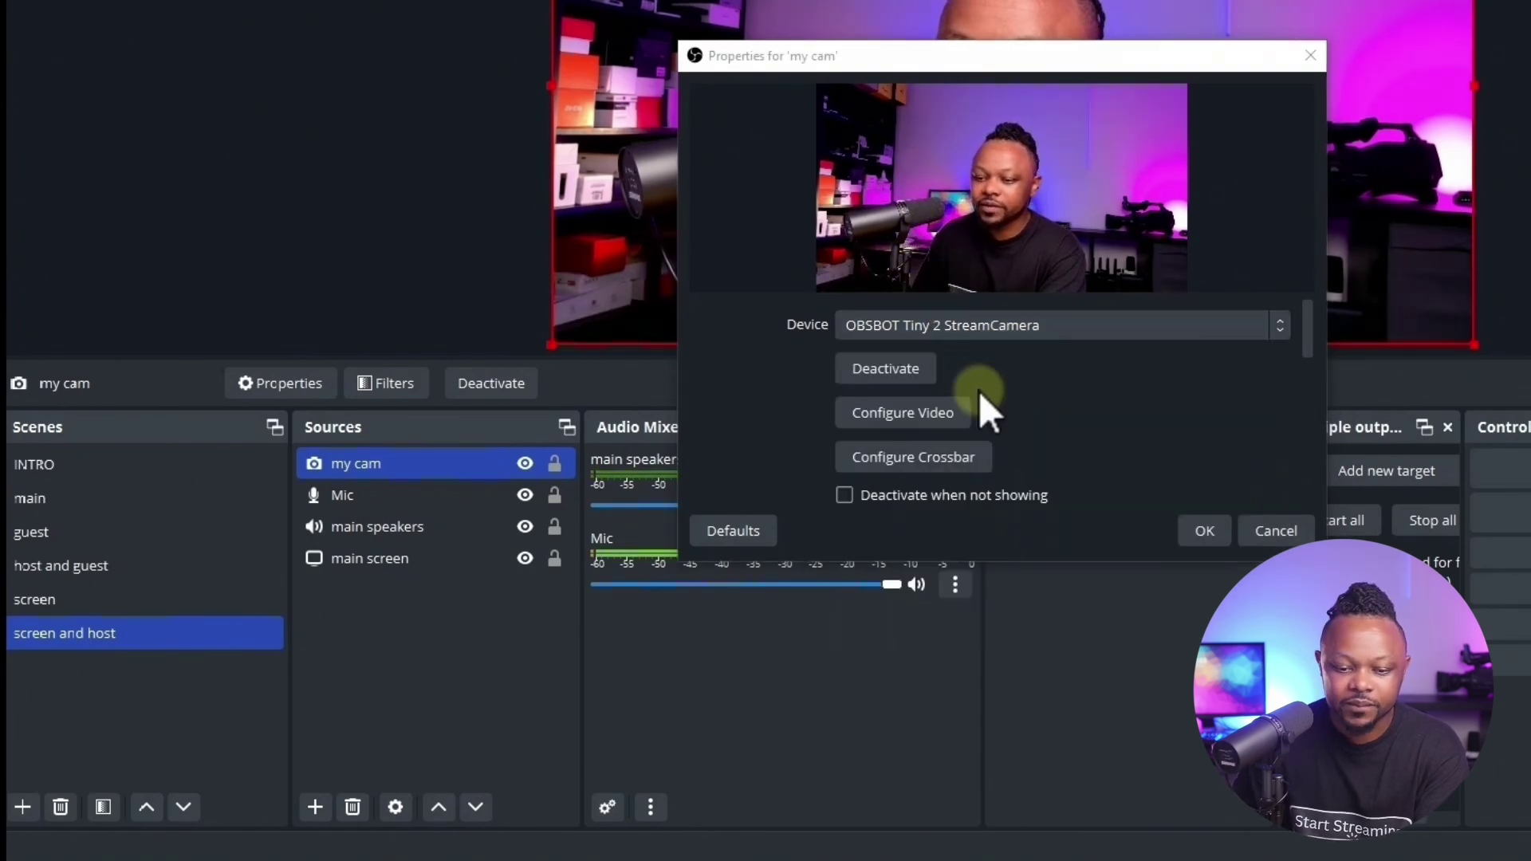
Step: Set my cam's Resolution/FPS Type to Custom and its resolution to 1920x1080
{"action": "left_click_drag", "start_coordinate": [1305, 324], "coordinate": [1309, 369]}
{"action": "left_click", "coordinate": [899, 387]}
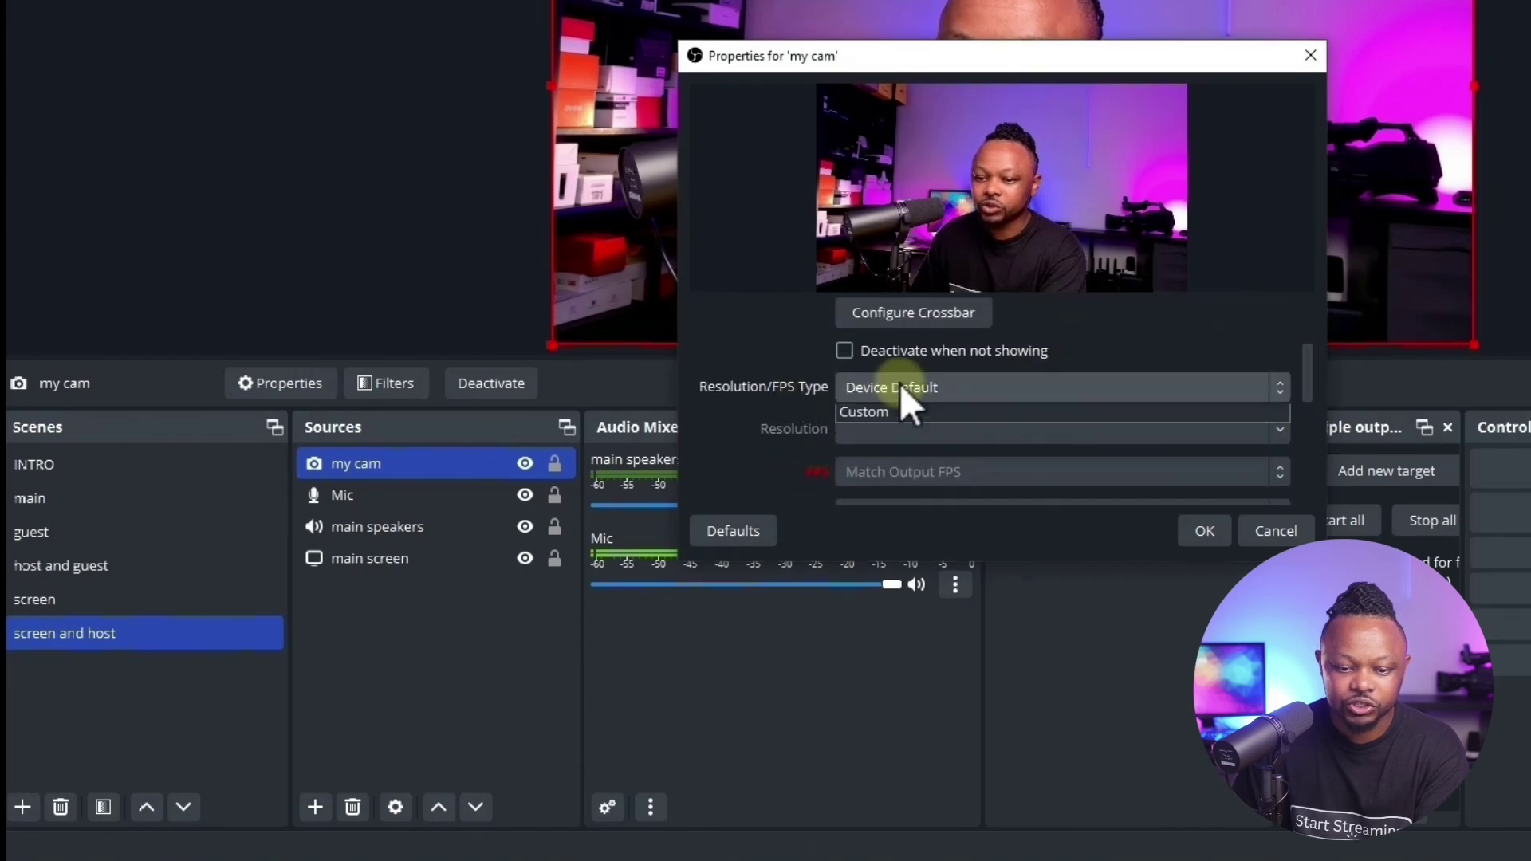
{"action": "left_click", "coordinate": [894, 437]}
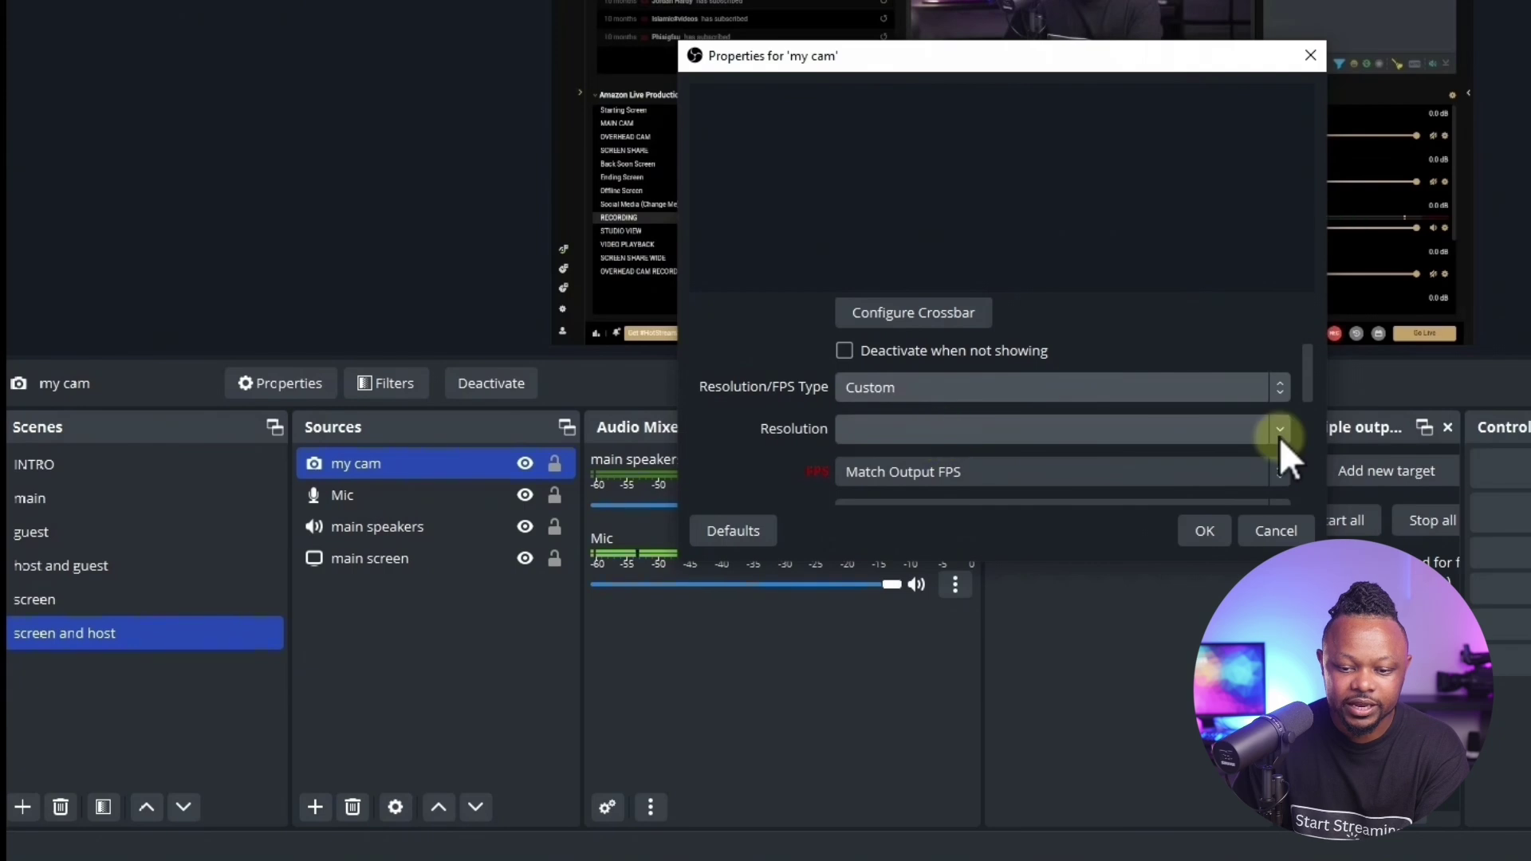
{"action": "left_click", "coordinate": [1276, 431]}
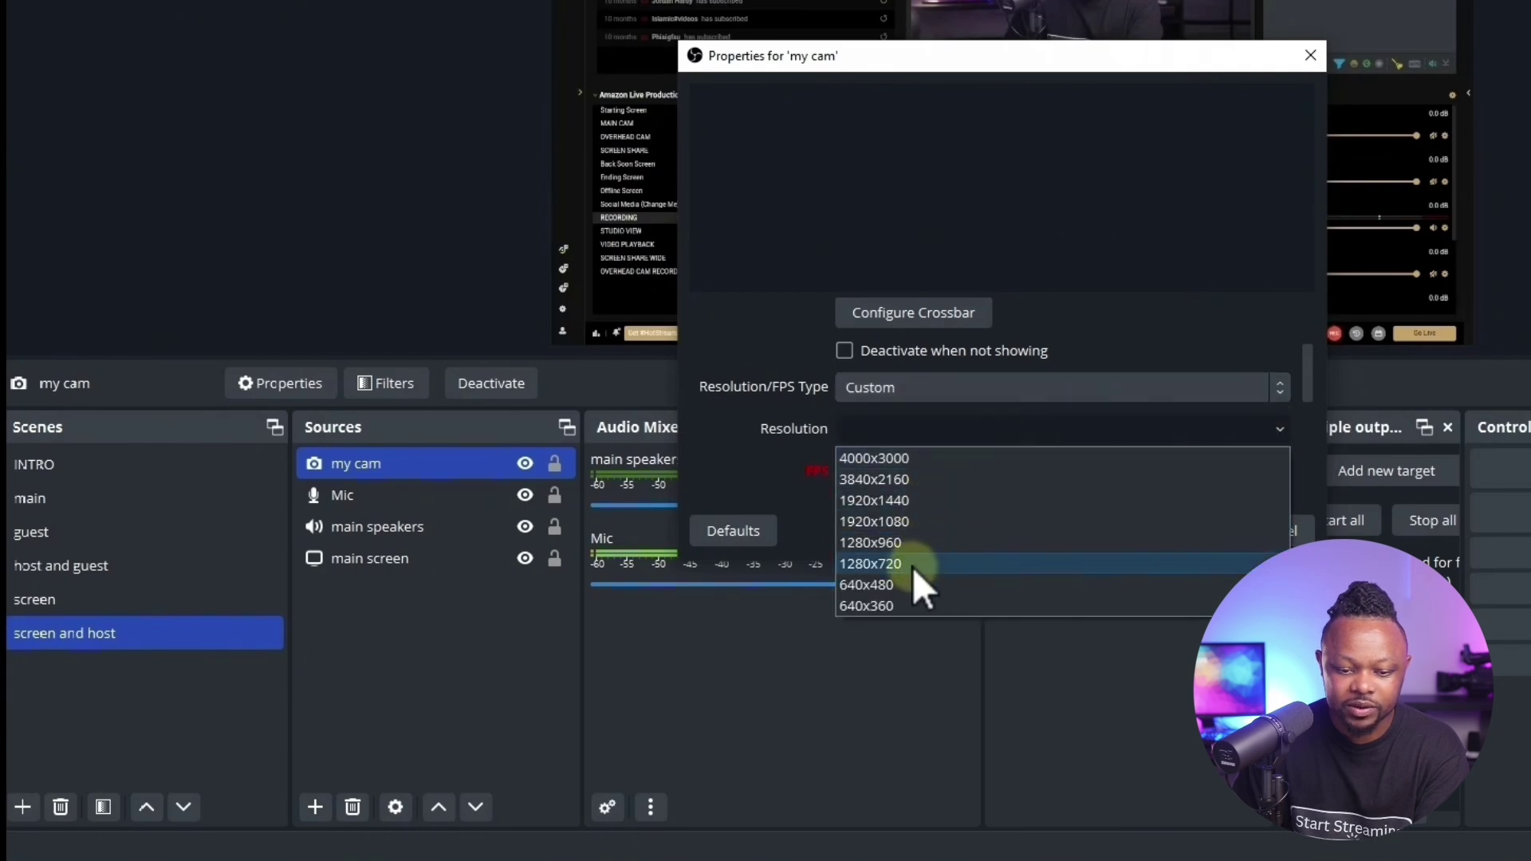
{"action": "left_click", "coordinate": [912, 520]}
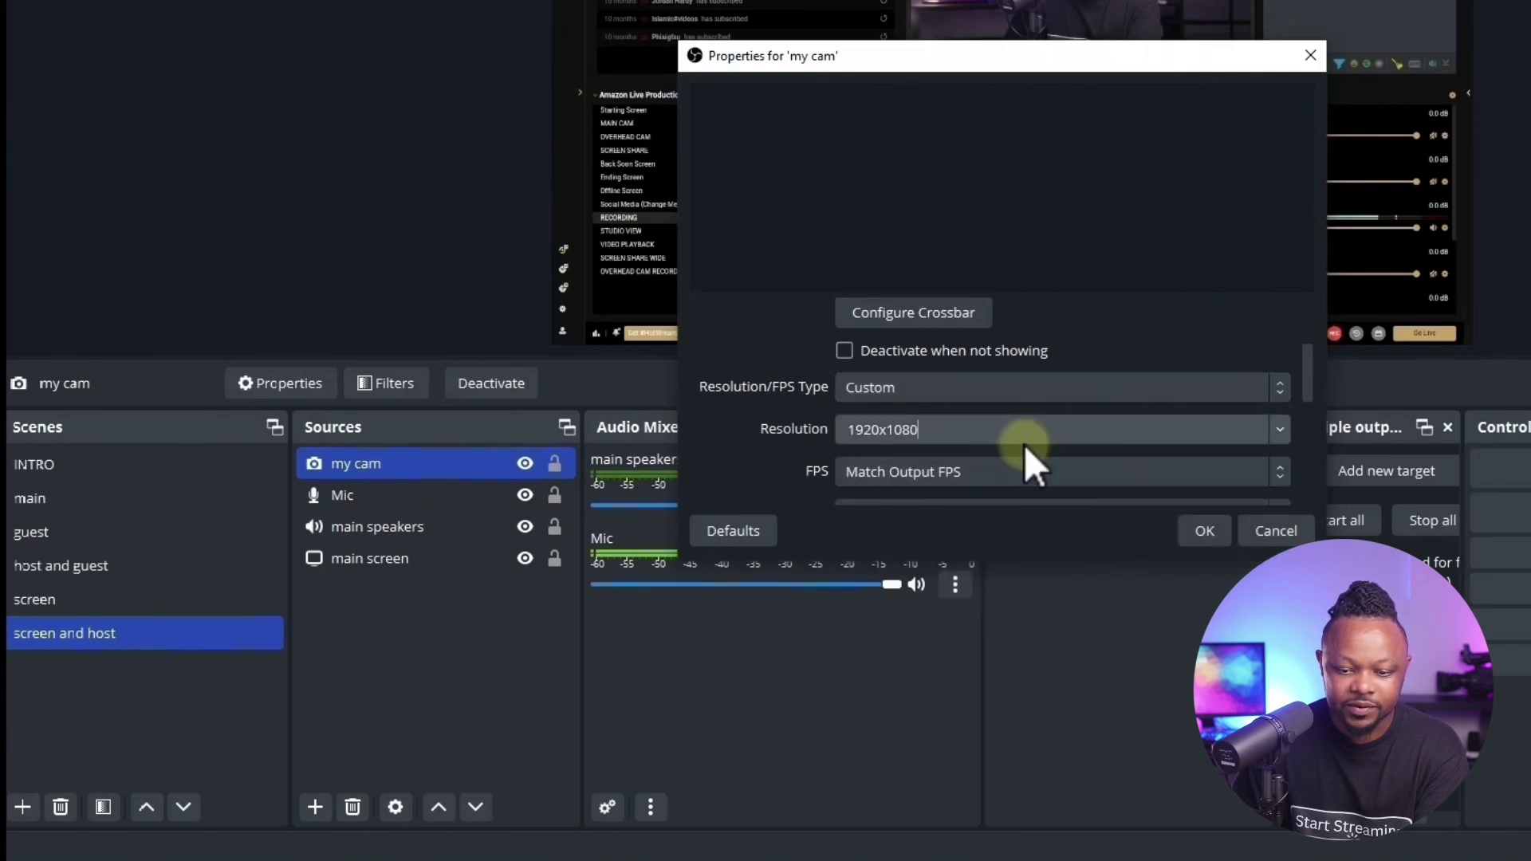
Step: Set my cam's FPS to 30 and accept the device properties with its remaining settings left as they are
{"action": "left_click_drag", "start_coordinate": [1308, 382], "coordinate": [1310, 405]}
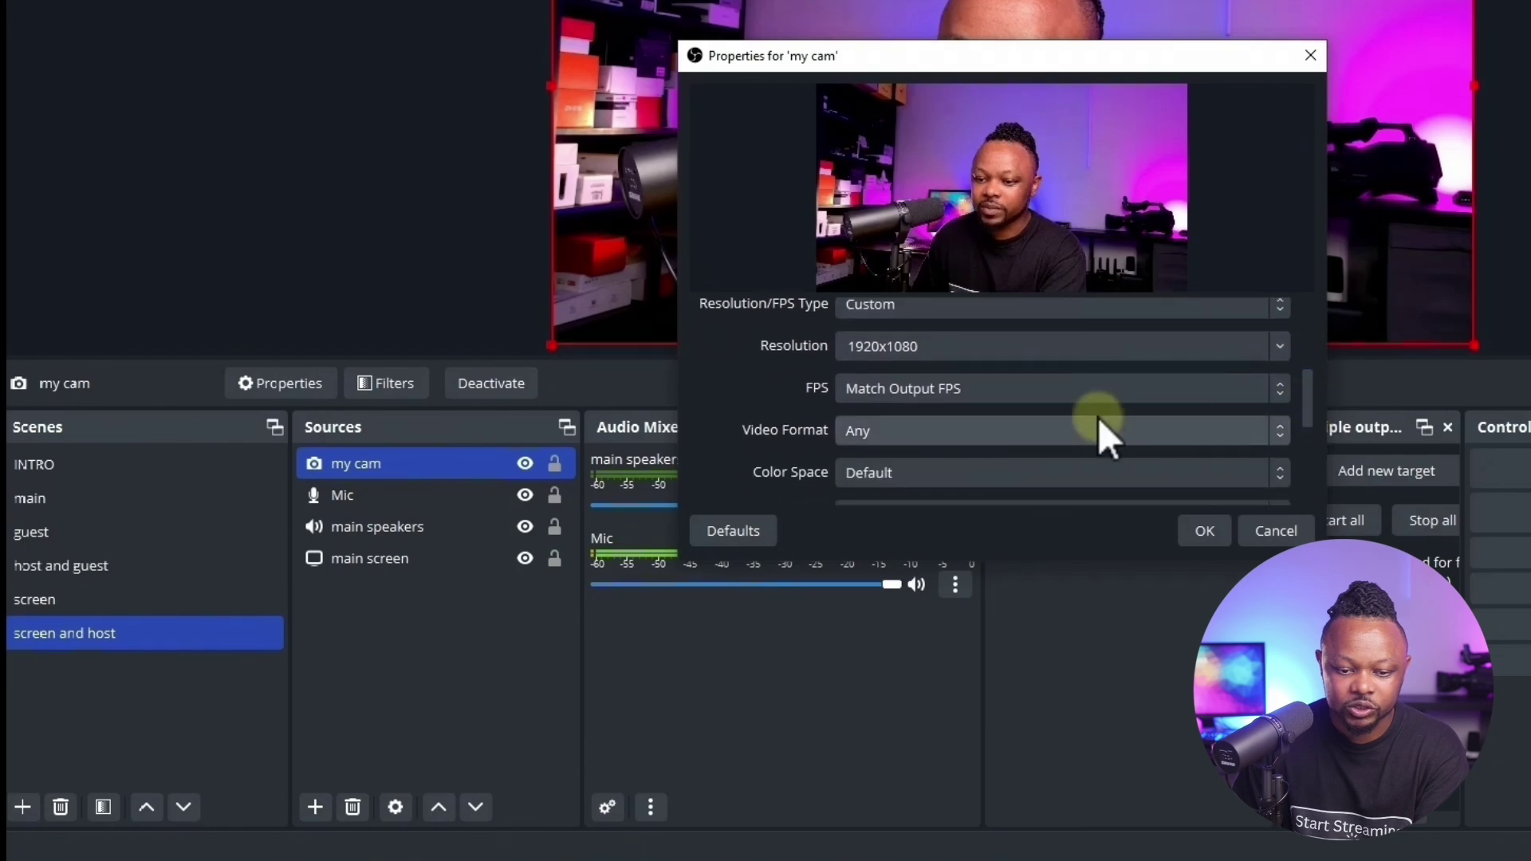
{"action": "left_click", "coordinate": [923, 396]}
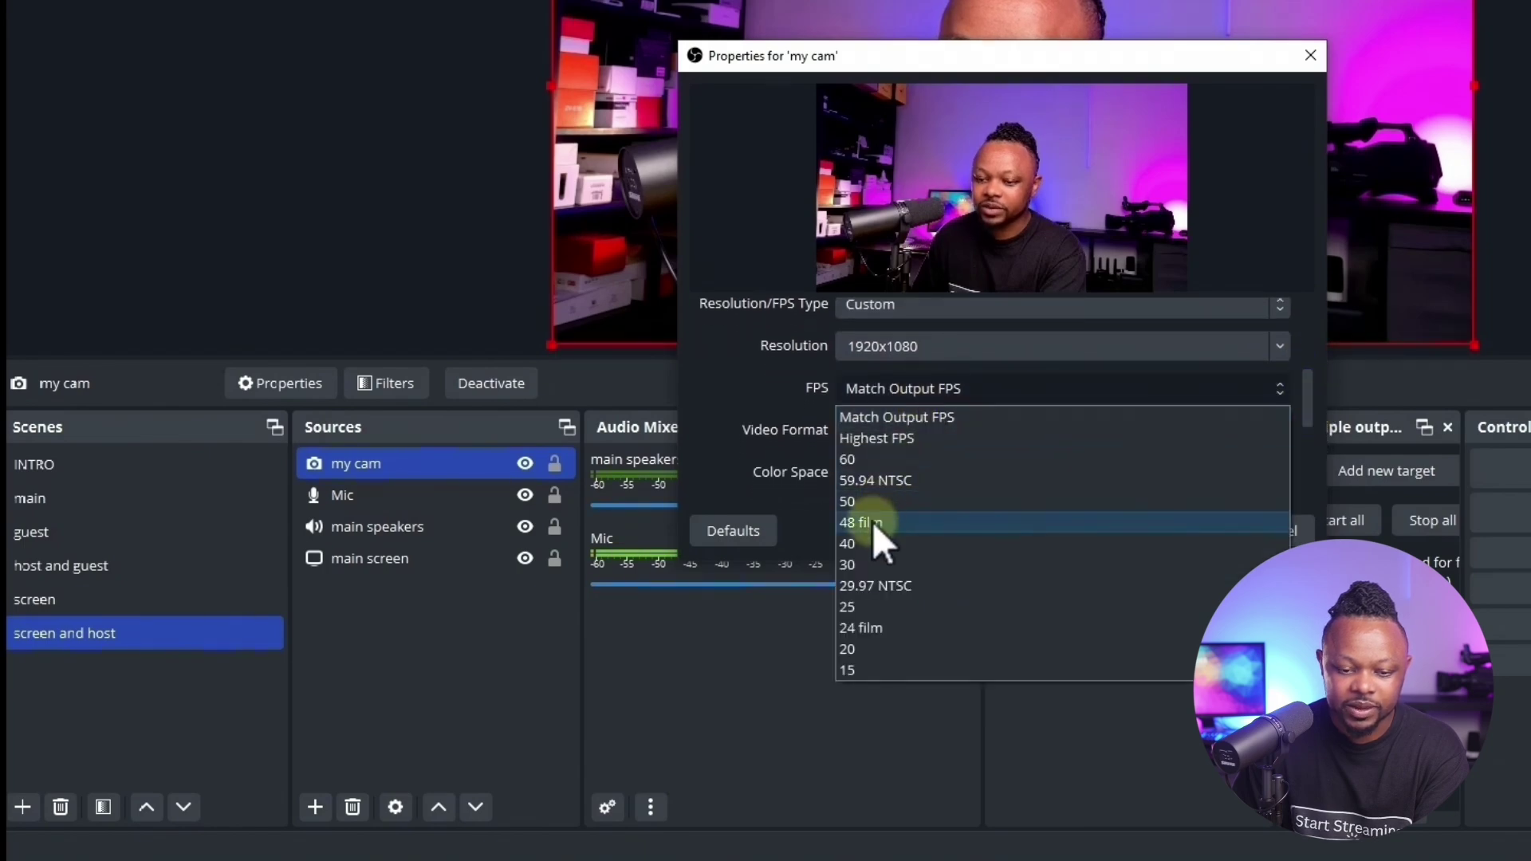
{"action": "left_click", "coordinate": [872, 566]}
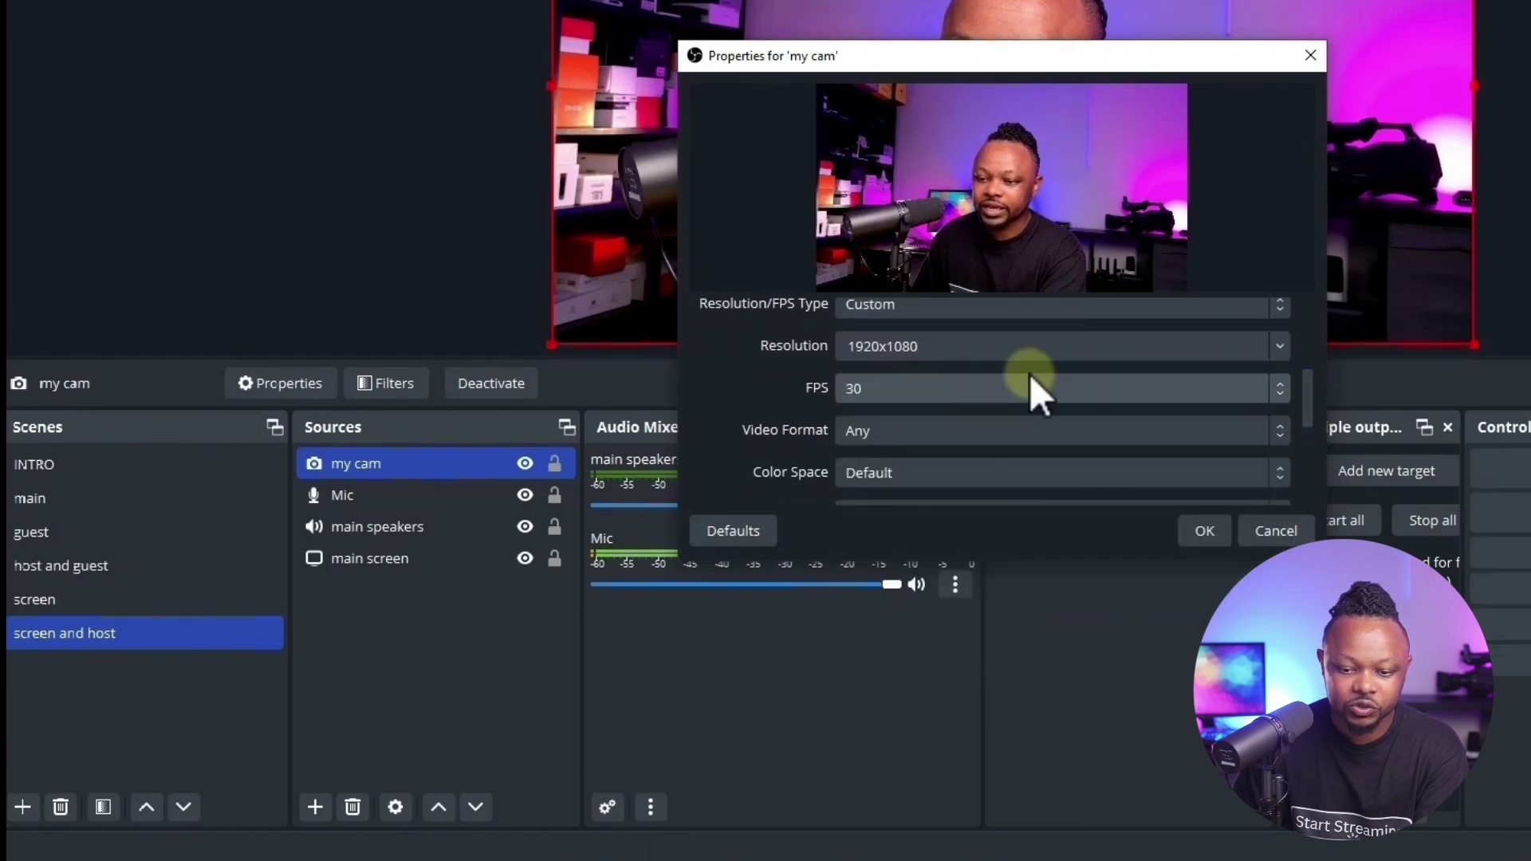
{"action": "left_click_drag", "start_coordinate": [1296, 402], "coordinate": [1321, 482]}
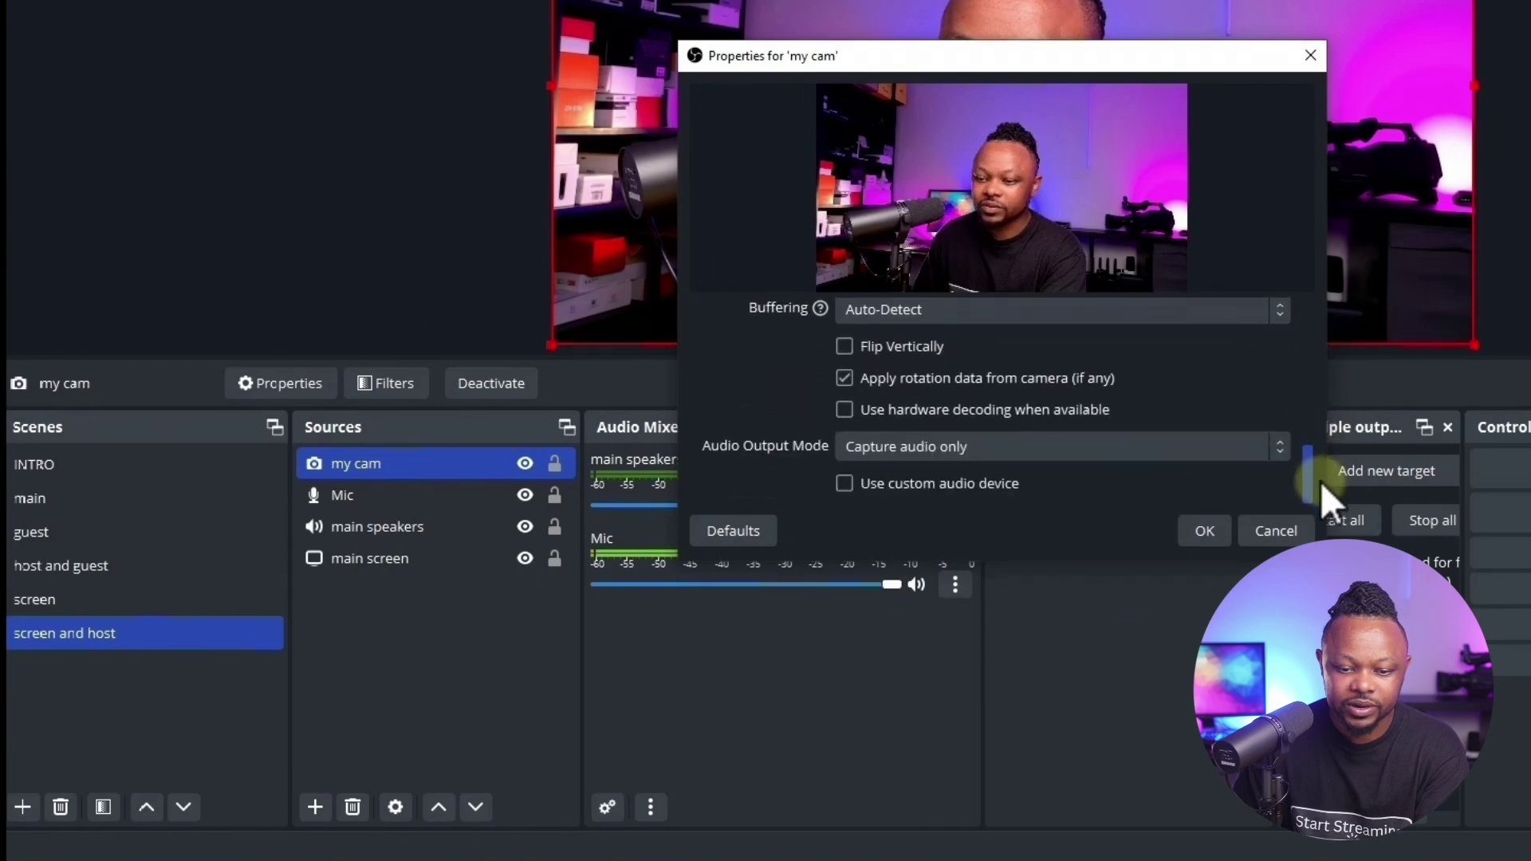
{"action": "left_click", "coordinate": [1197, 528]}
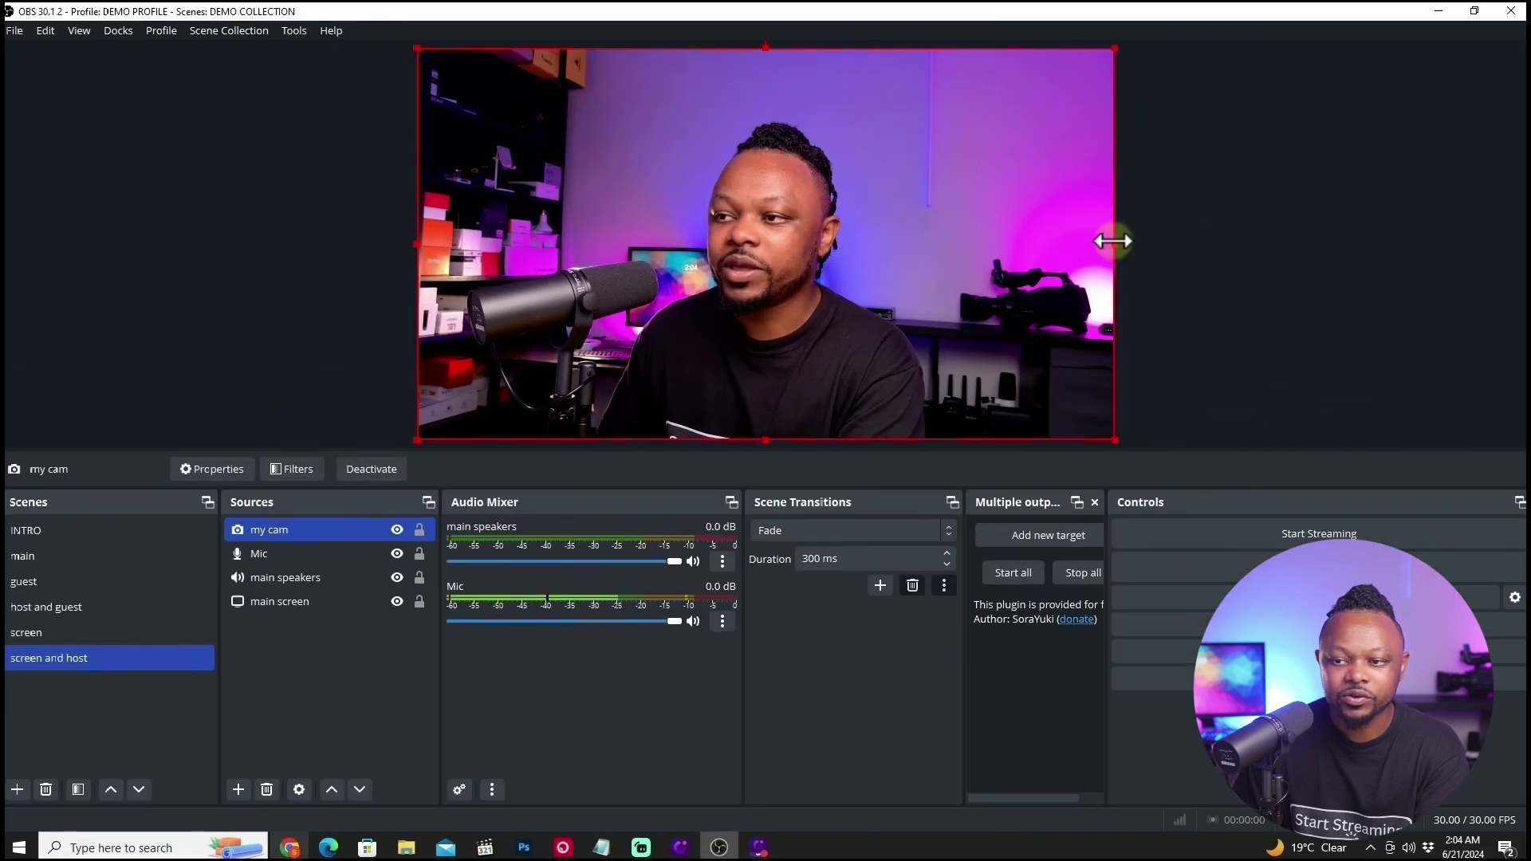
Step: Shrink my cam and place it in the canvas's lower-left corner, leaving about 794 px above it and 1413 px to its right
{"action": "left_click_drag", "start_coordinate": [1113, 241], "coordinate": [1063, 244]}
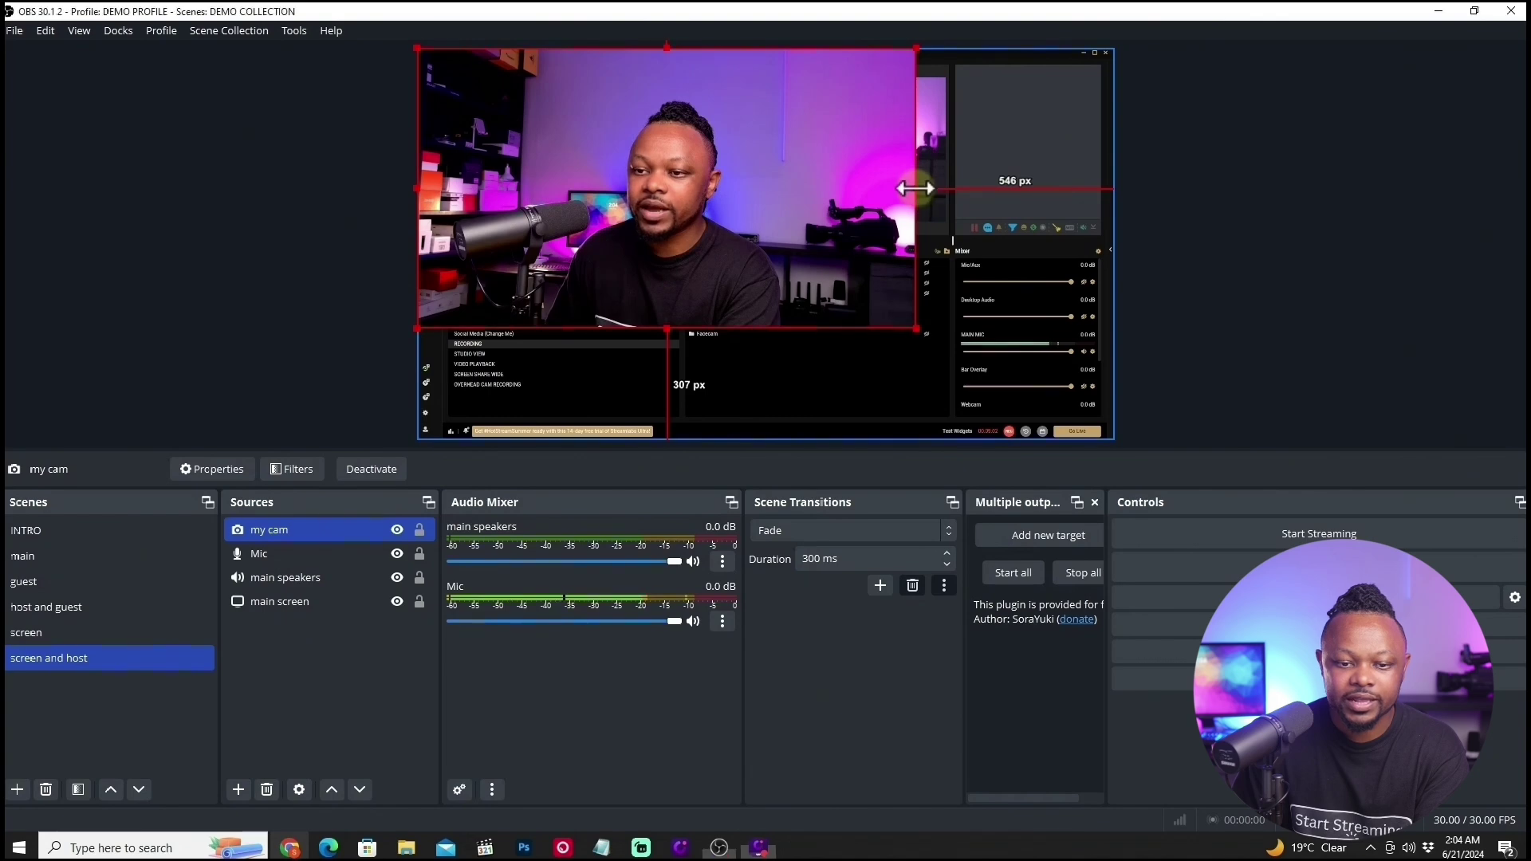
{"action": "left_click_drag", "start_coordinate": [919, 183], "coordinate": [712, 182]}
{"action": "left_click_drag", "start_coordinate": [568, 162], "coordinate": [974, 169]}
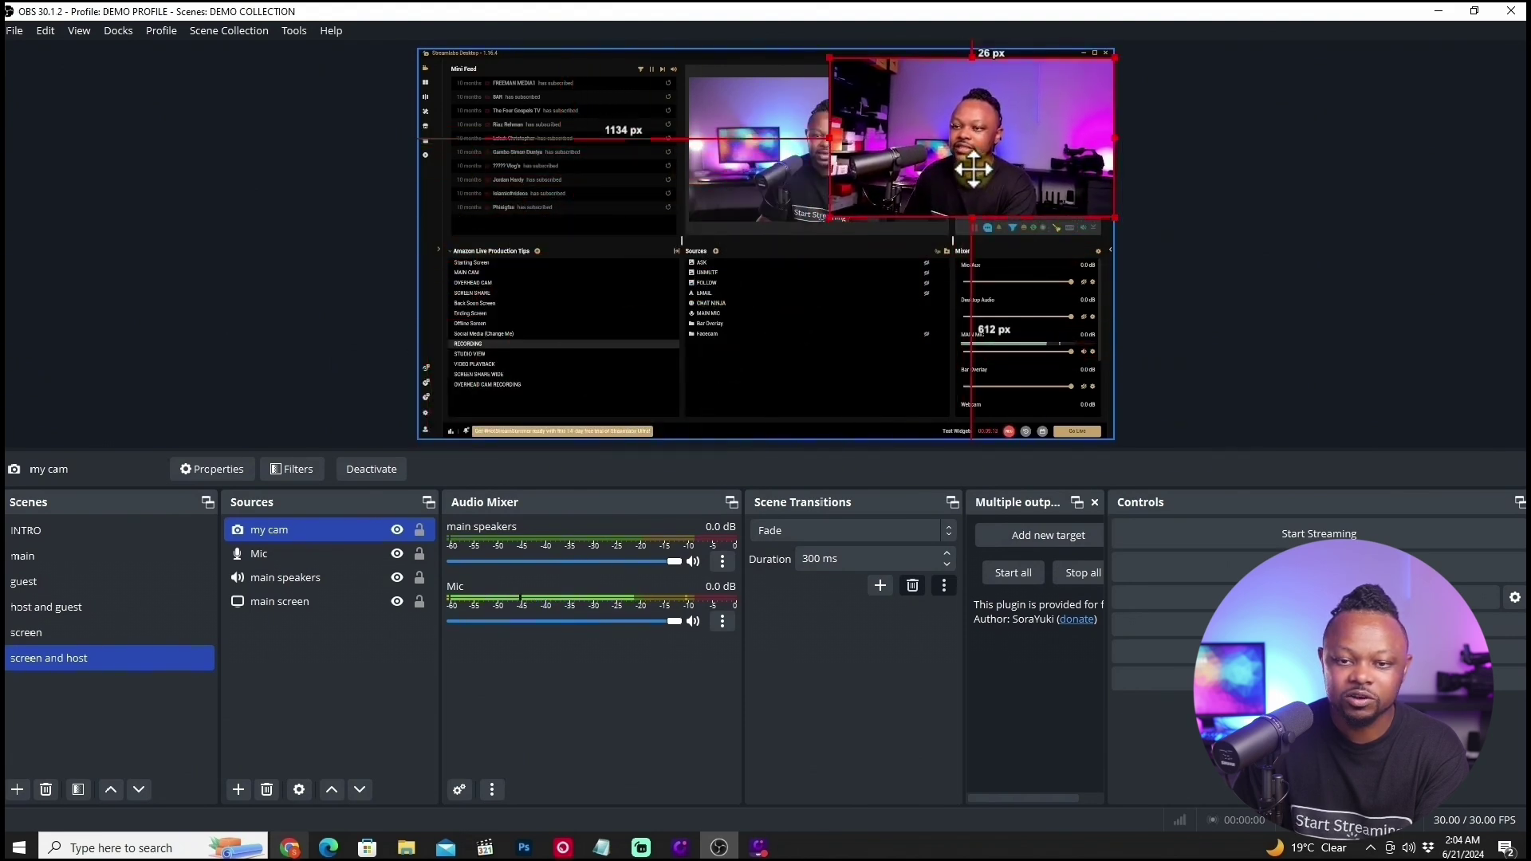
{"action": "left_click_drag", "start_coordinate": [836, 59], "coordinate": [447, 408]}
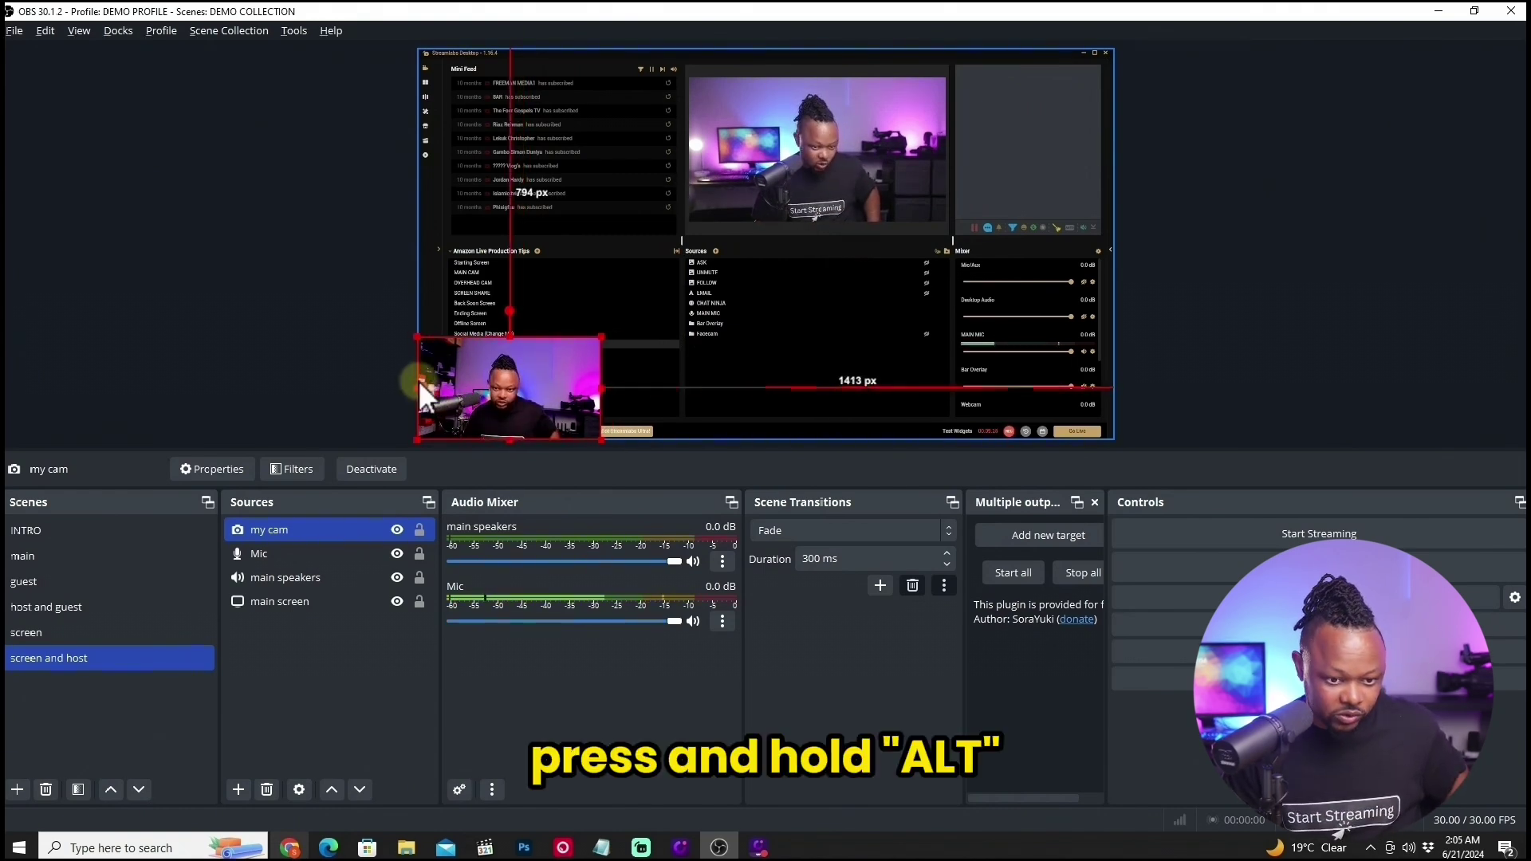
Step: Crop about 125 px off each side of my cam, trim its upper edge, and fit it back into the canvas's lower-left corner
{"action": "left_click_drag", "start_coordinate": [417, 387], "coordinate": [464, 394]}
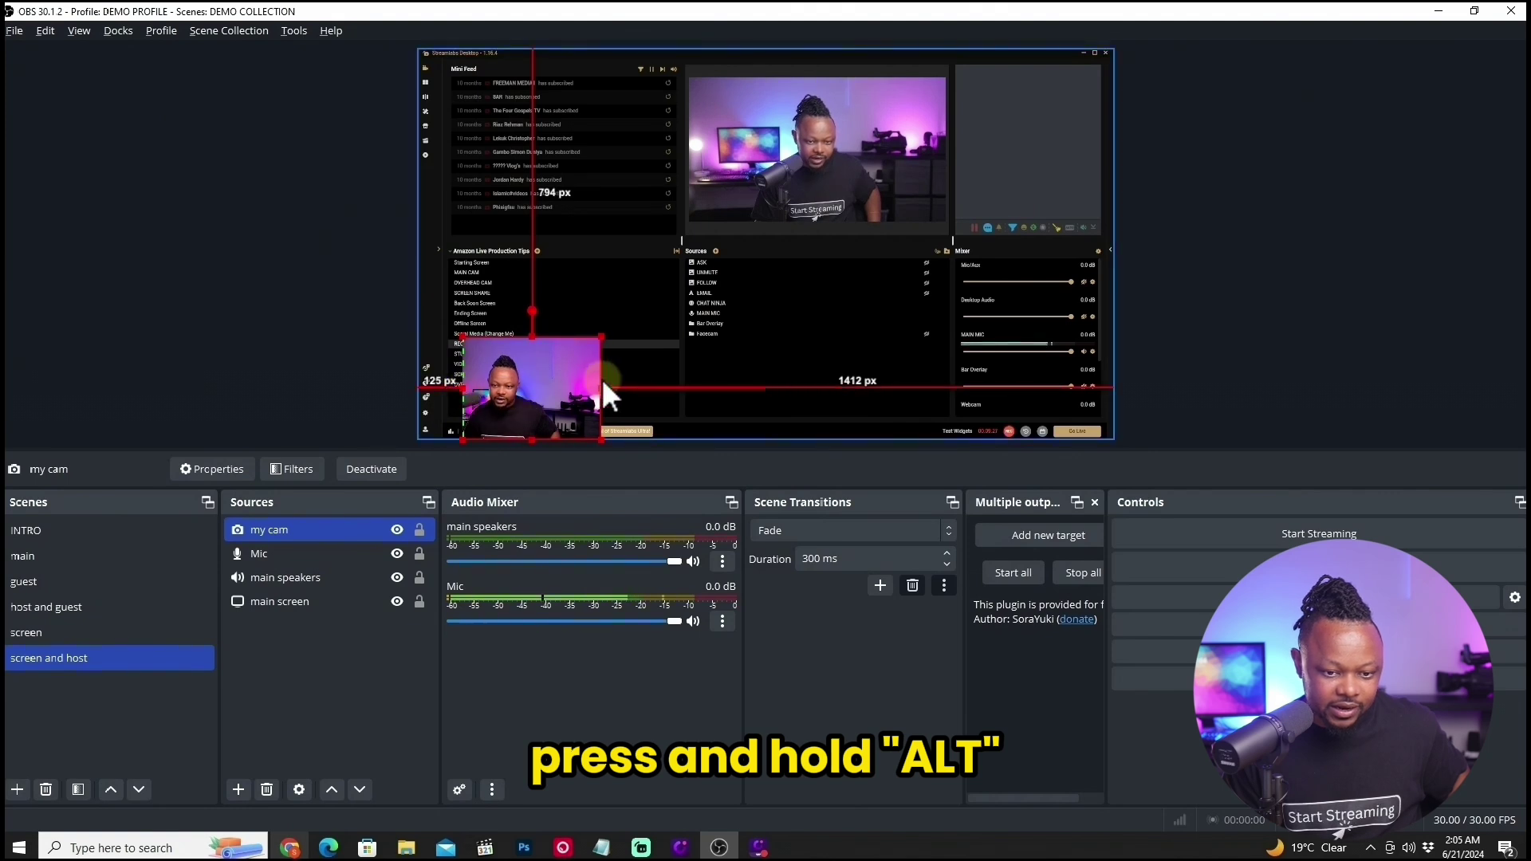
{"action": "left_click_drag", "start_coordinate": [604, 393], "coordinate": [557, 390]}
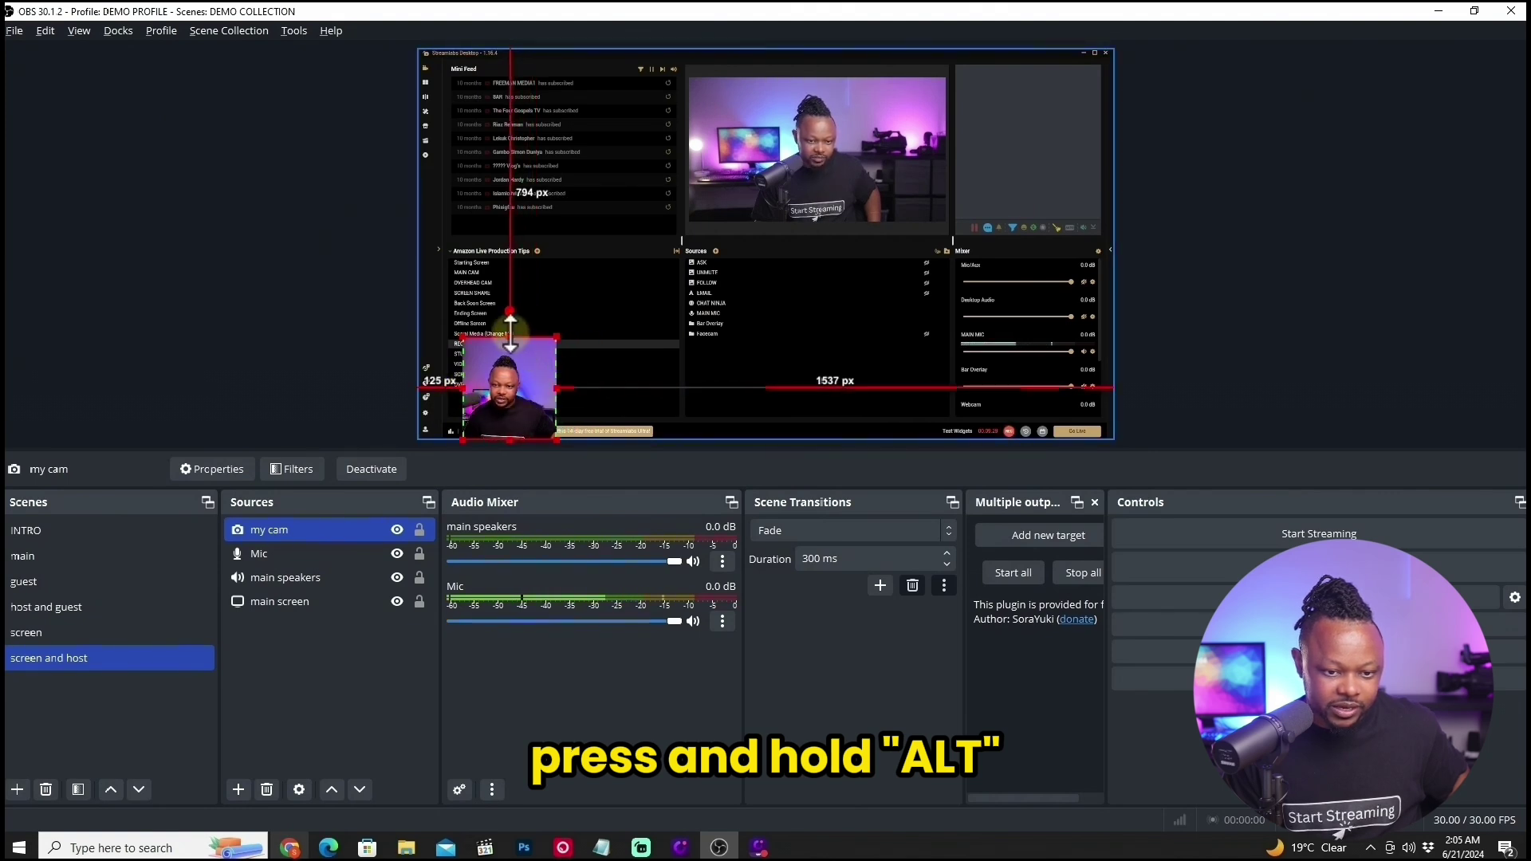
{"action": "left_click_drag", "start_coordinate": [510, 336], "coordinate": [468, 375]}
{"action": "left_click", "coordinate": [555, 363]}
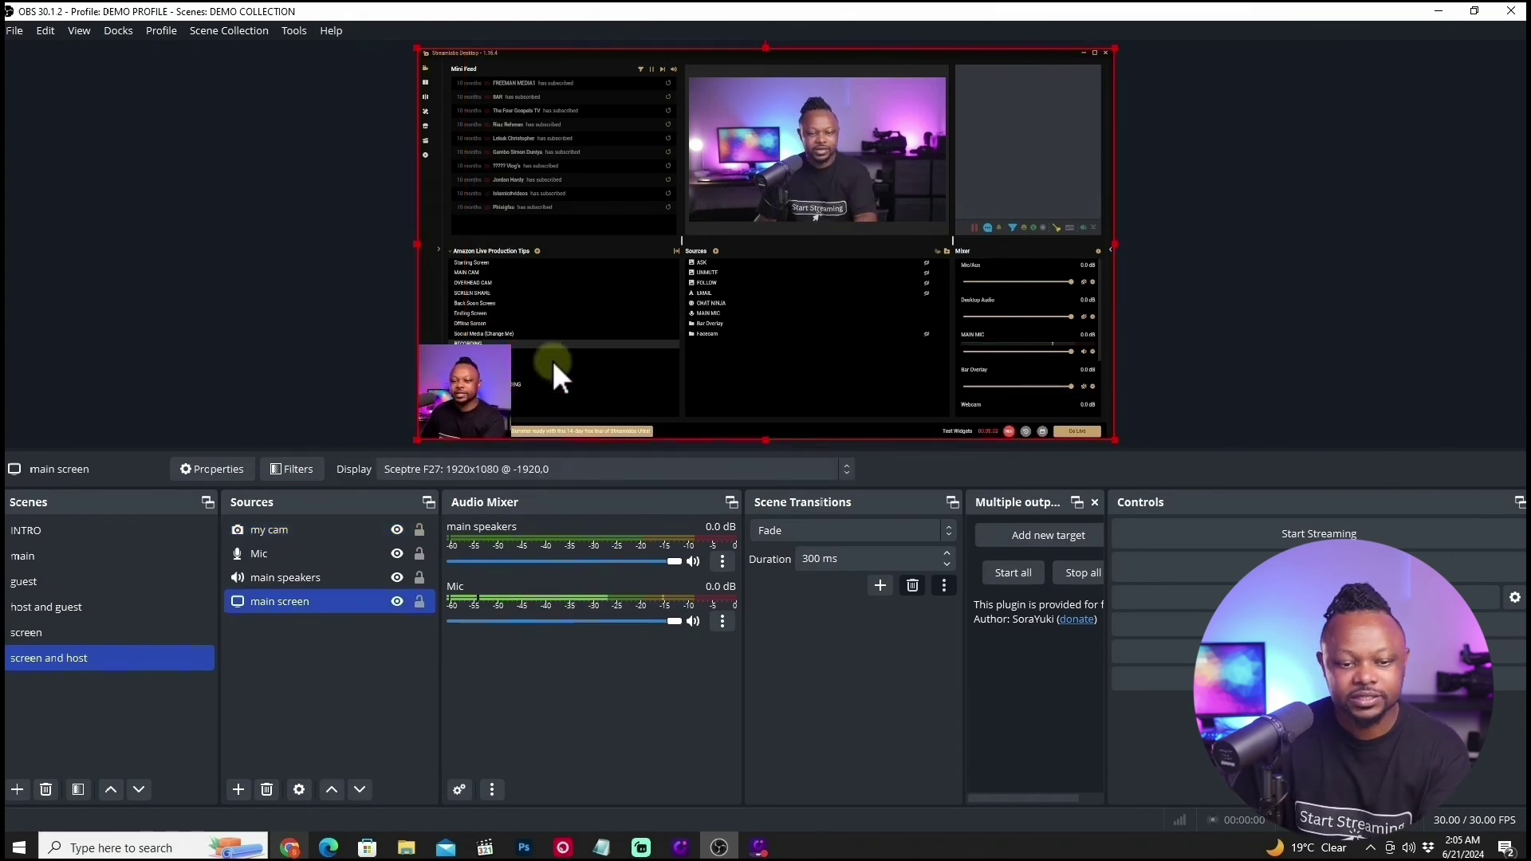
Step: Preview the scene by minimizing Streamlabs on the captured monitor, showing the YouTube home page in Chrome, and minimizing the browser
{"action": "left_click", "coordinate": [1078, 54]}
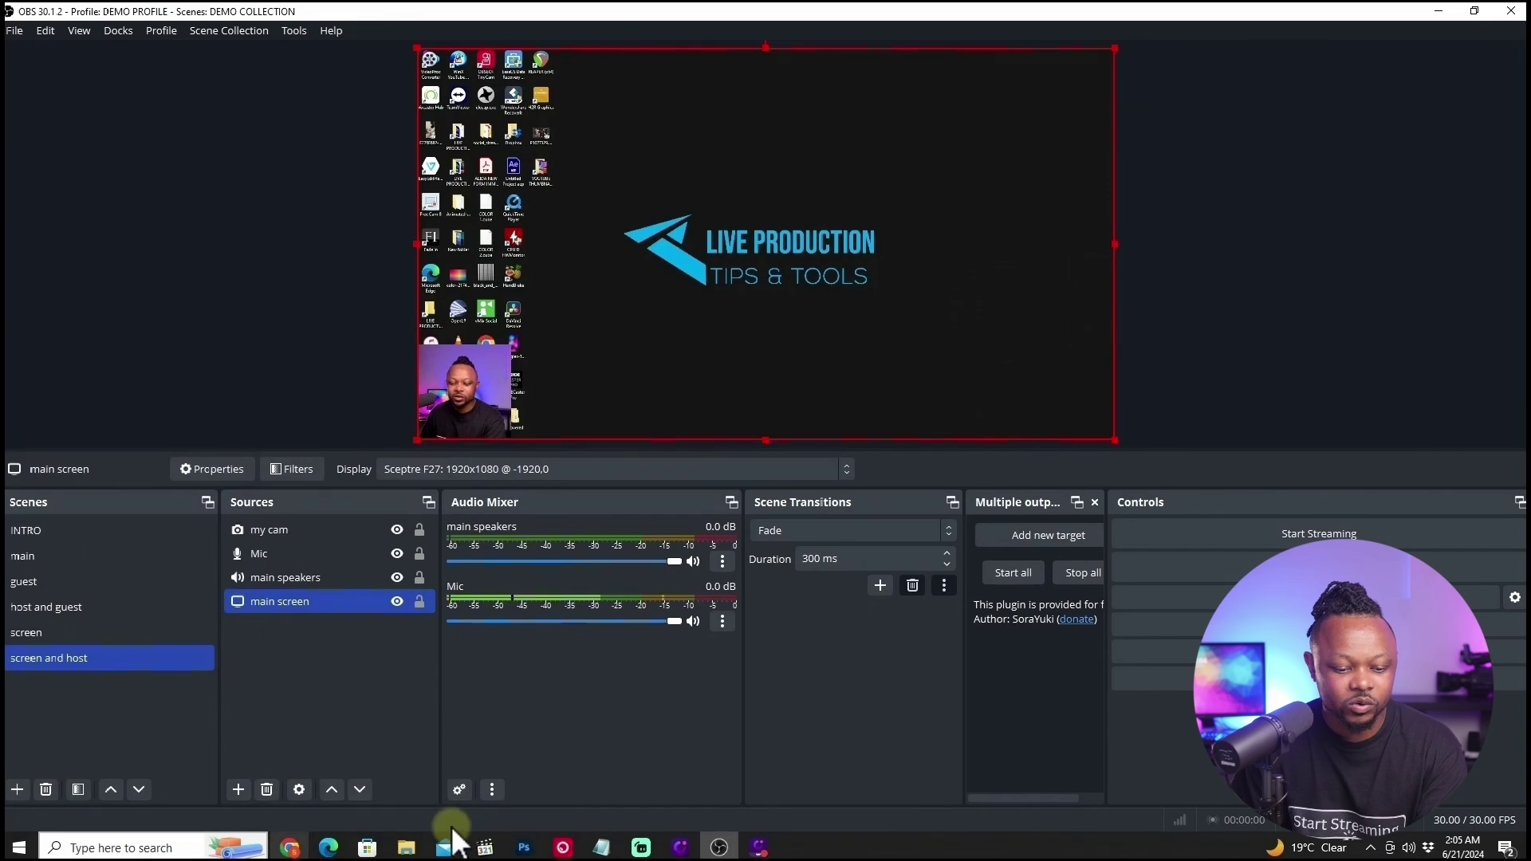
{"action": "left_click", "coordinate": [291, 848]}
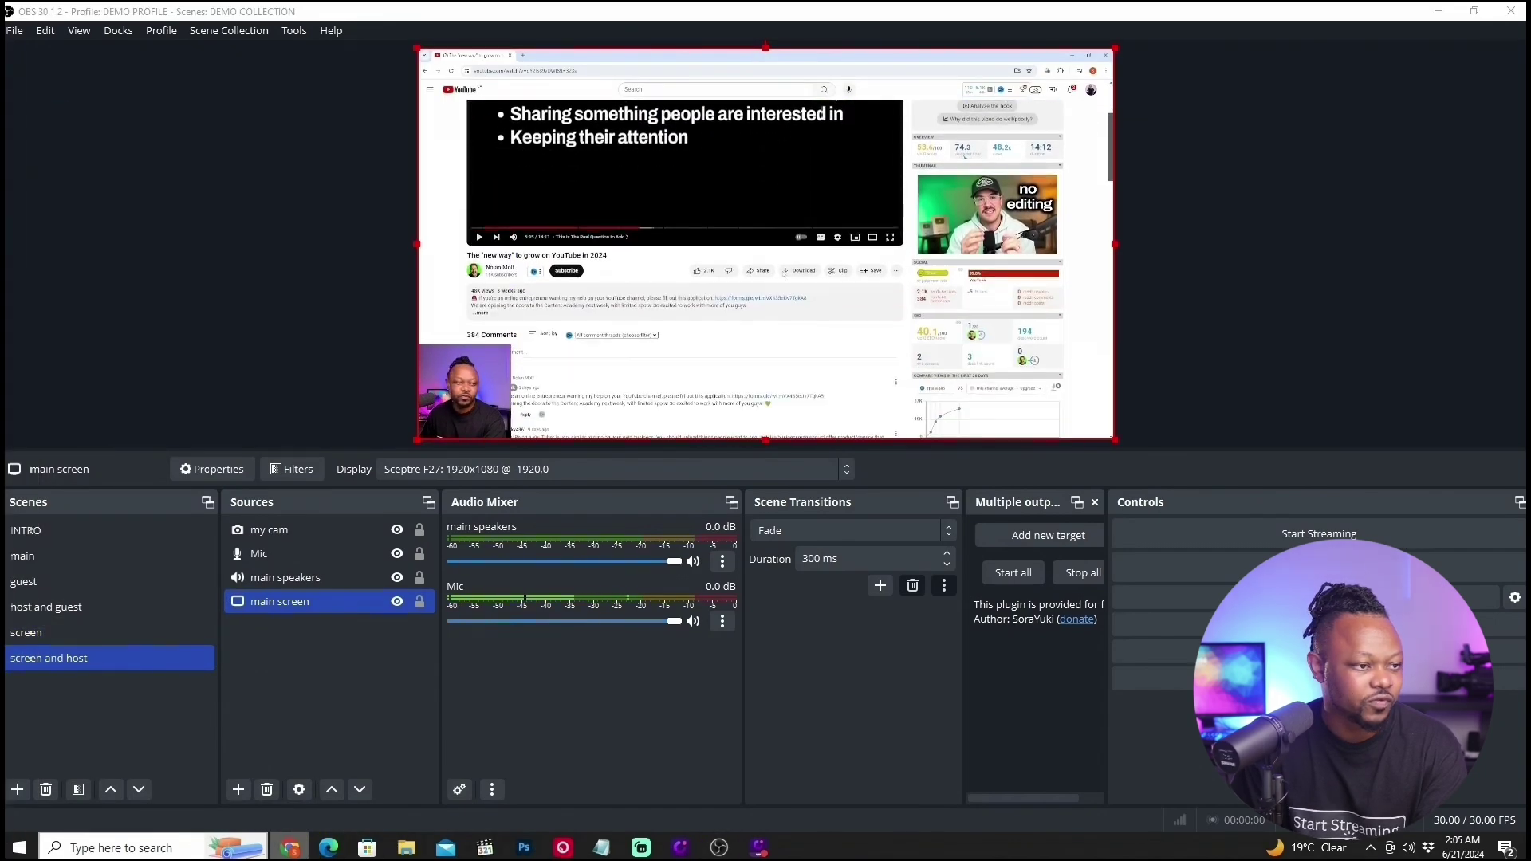
{"action": "scroll", "coordinate": [988, 319], "scroll_direction": "down", "scroll_amount": 2}
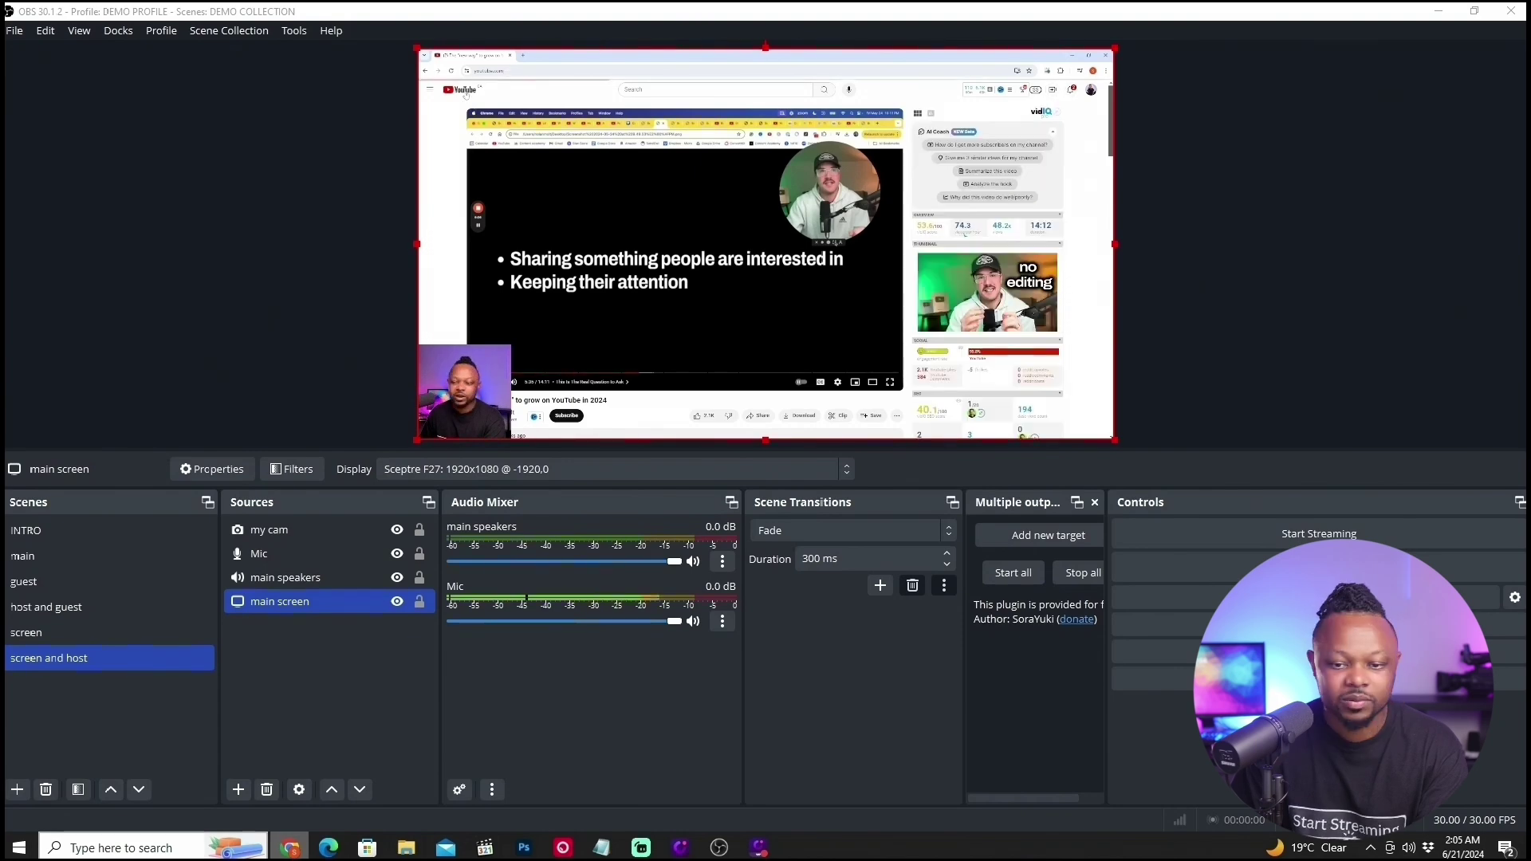
{"action": "left_click", "coordinate": [460, 89]}
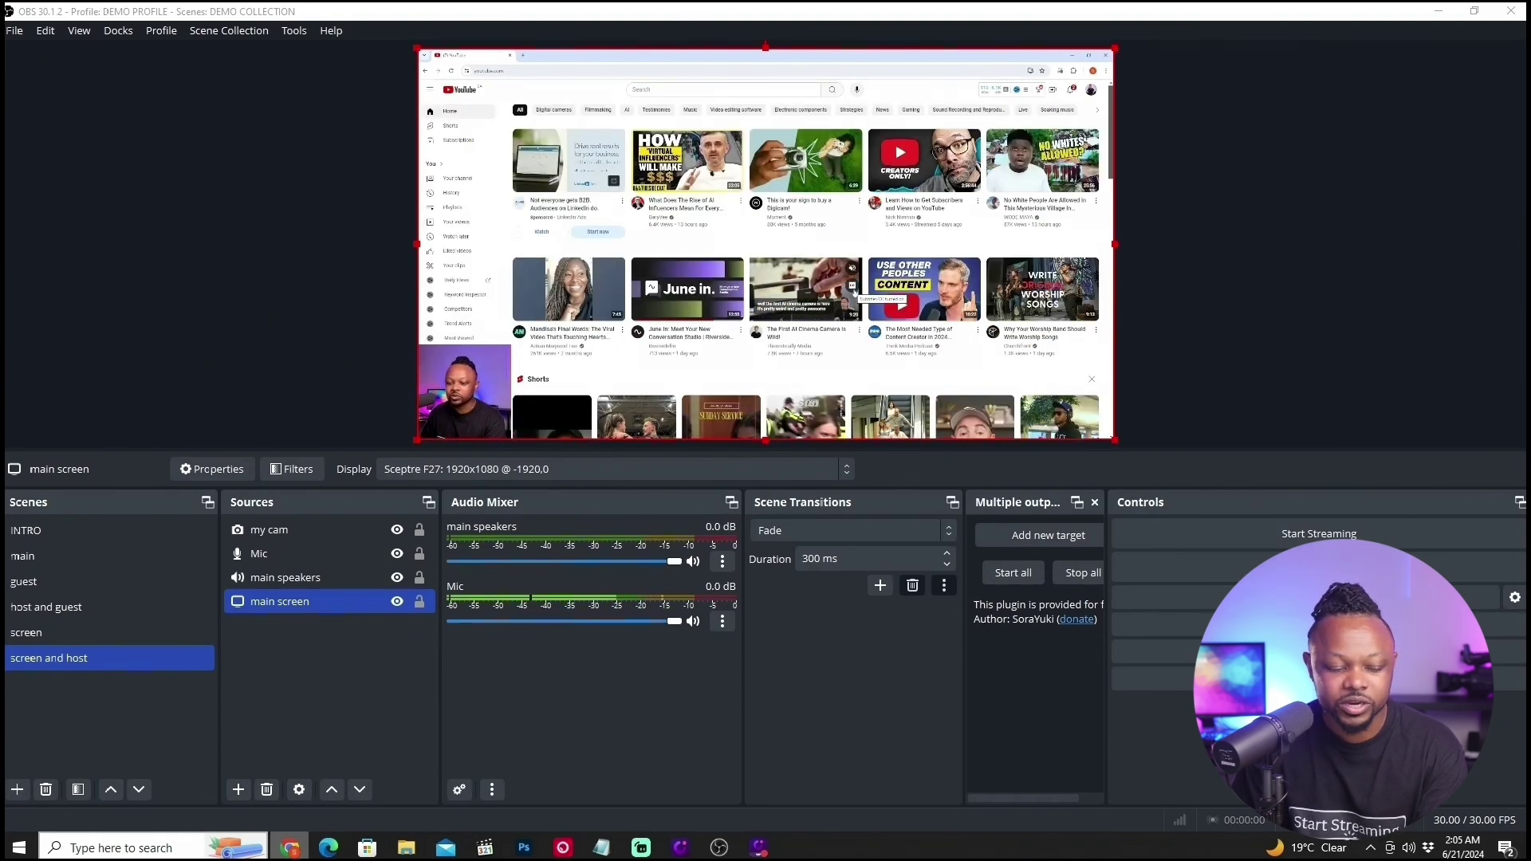
{"action": "left_click", "coordinate": [1074, 56]}
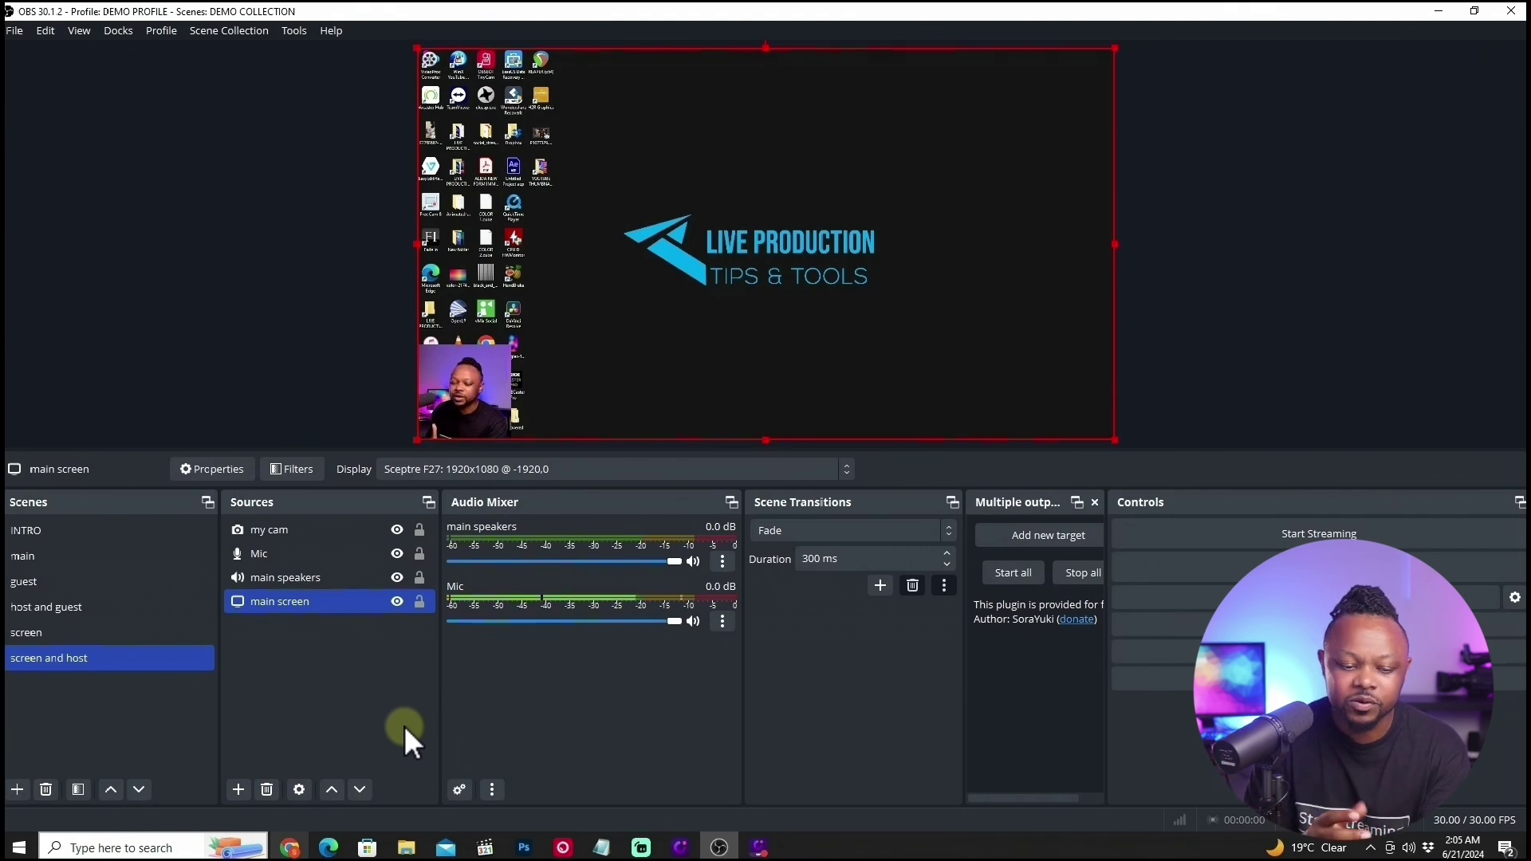
Step: Open liveproductiontips.com in a new Chrome tab on the captured monitor and browse the page to preview the scene, leaving no source selected
{"action": "left_click", "coordinate": [289, 847]}
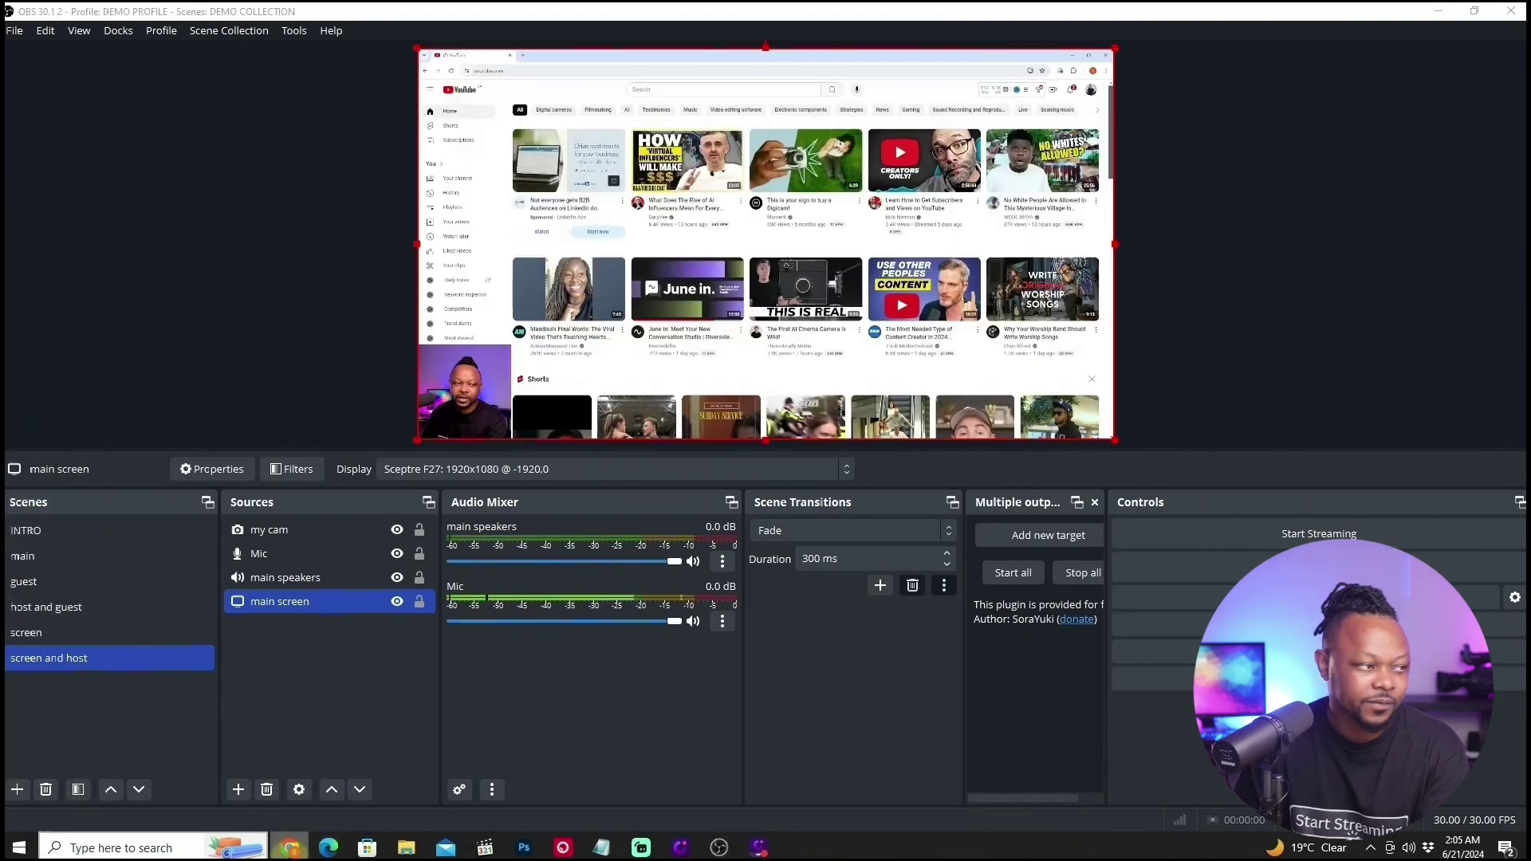
{"action": "key", "text": "ctrl+t"}
{"action": "type", "text": "liveproductiontips.com"}
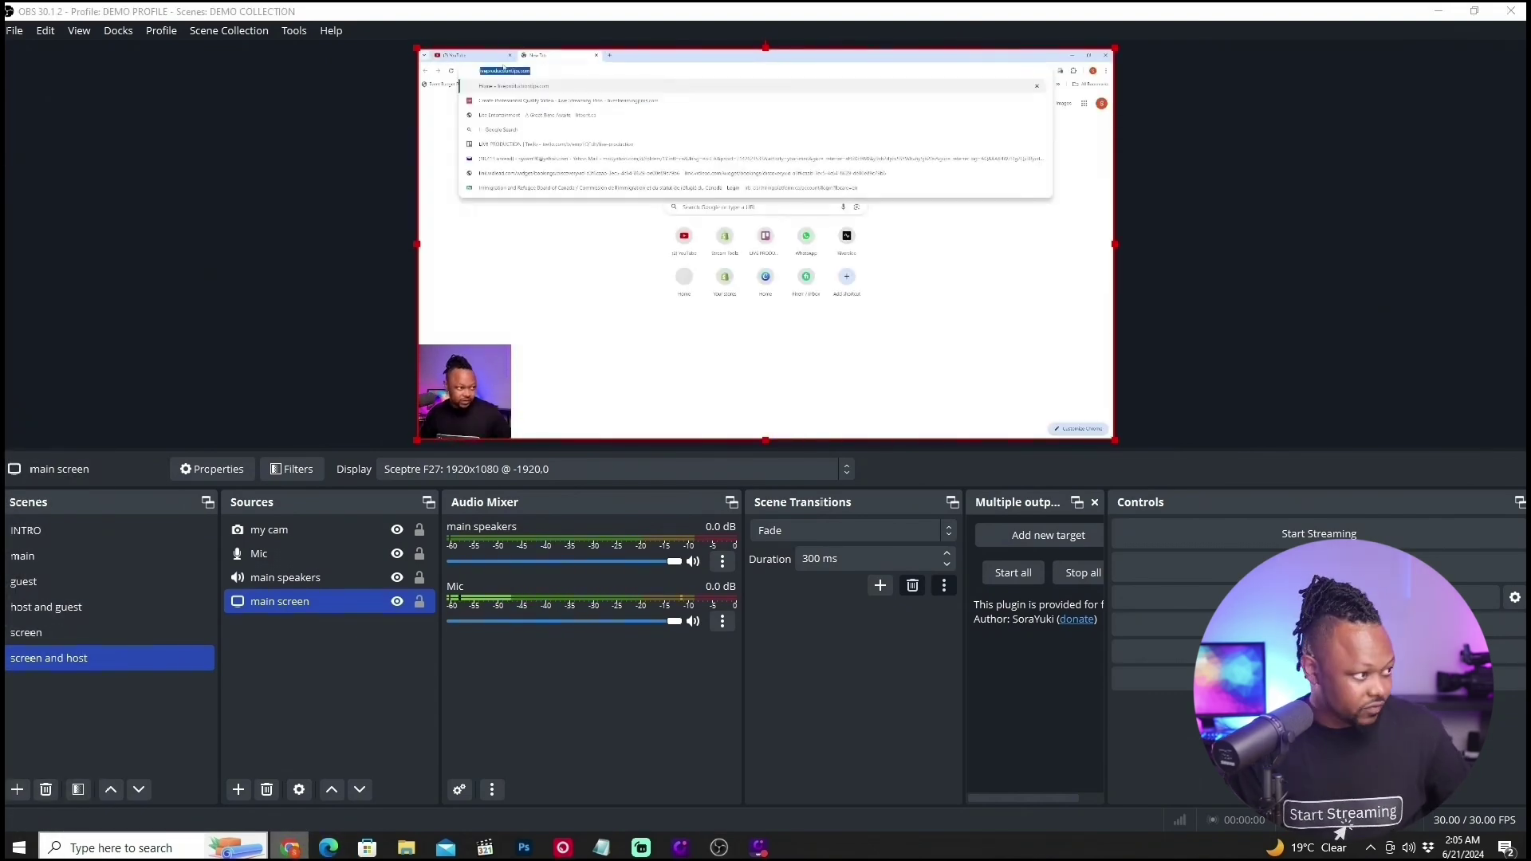
{"action": "key", "text": "Return"}
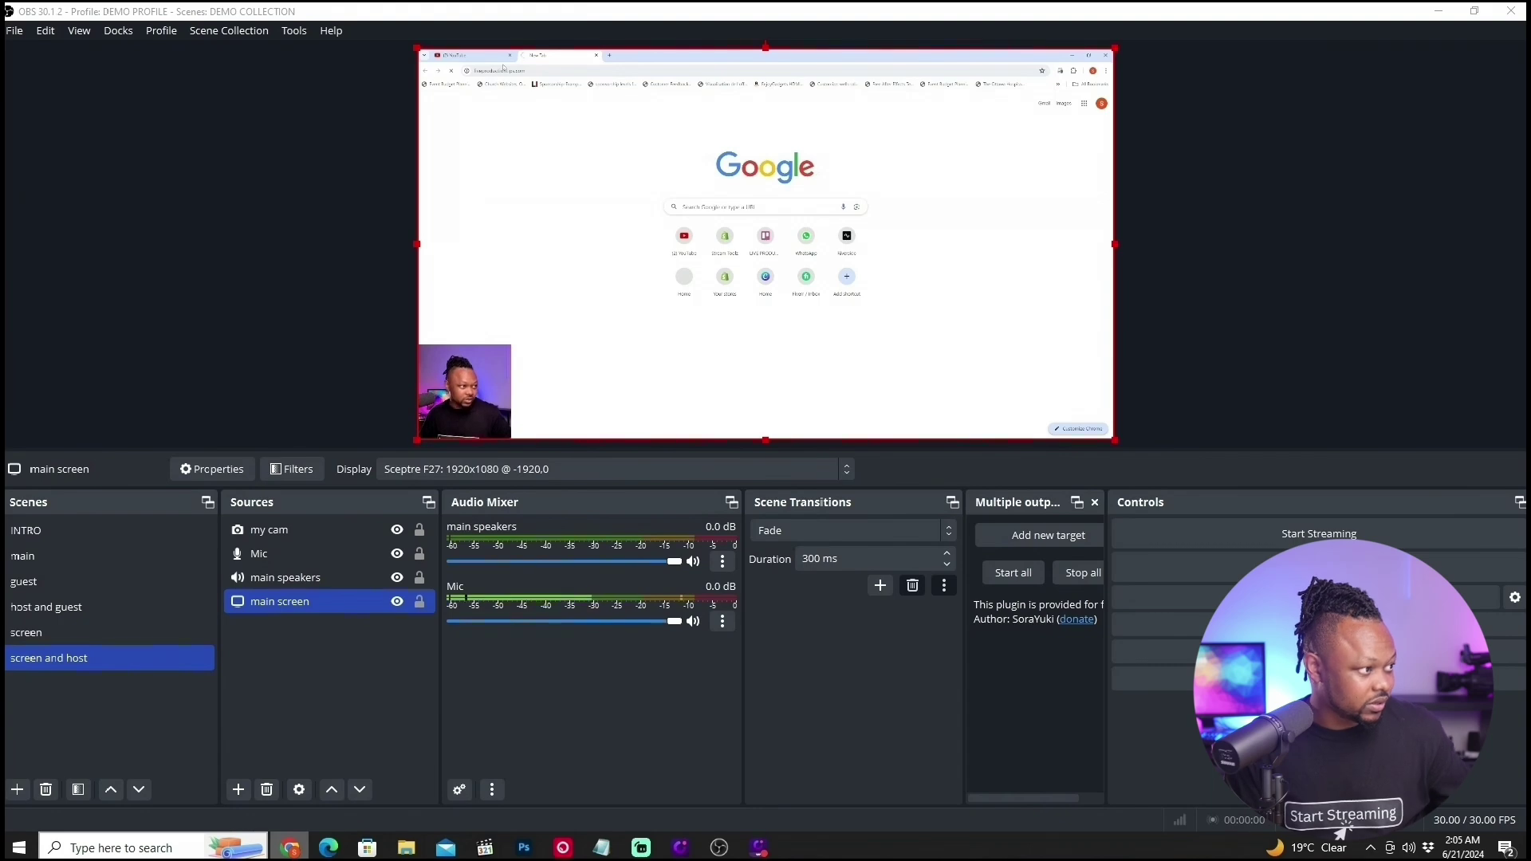
{"action": "scroll", "coordinate": [688, 227], "scroll_direction": "down", "scroll_amount": 5}
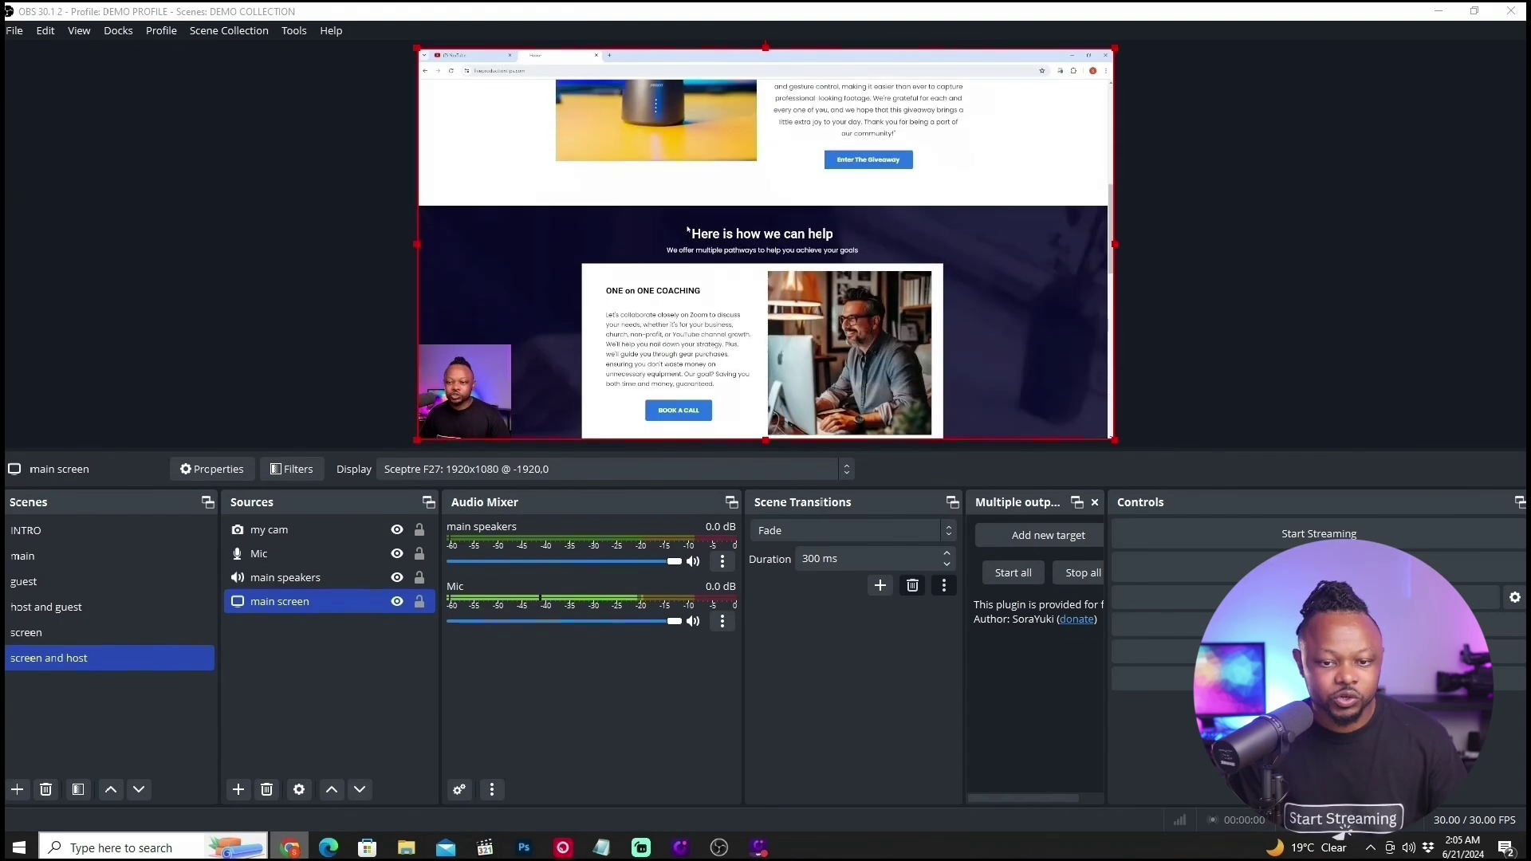
{"action": "scroll", "coordinate": [687, 227], "scroll_direction": "down", "scroll_amount": 10}
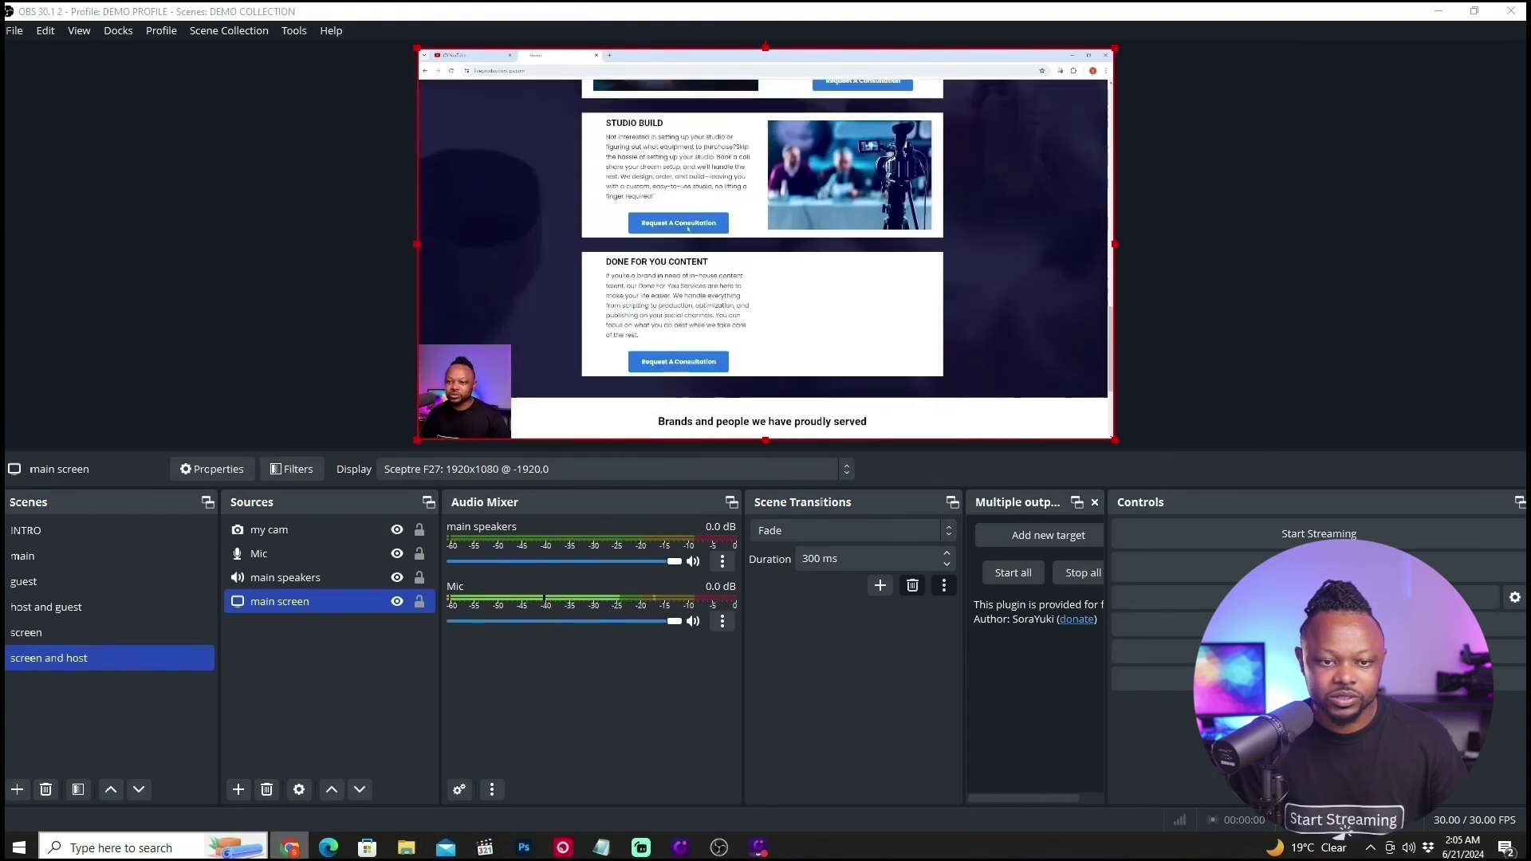
{"action": "scroll", "coordinate": [688, 227], "scroll_direction": "up", "scroll_amount": 8}
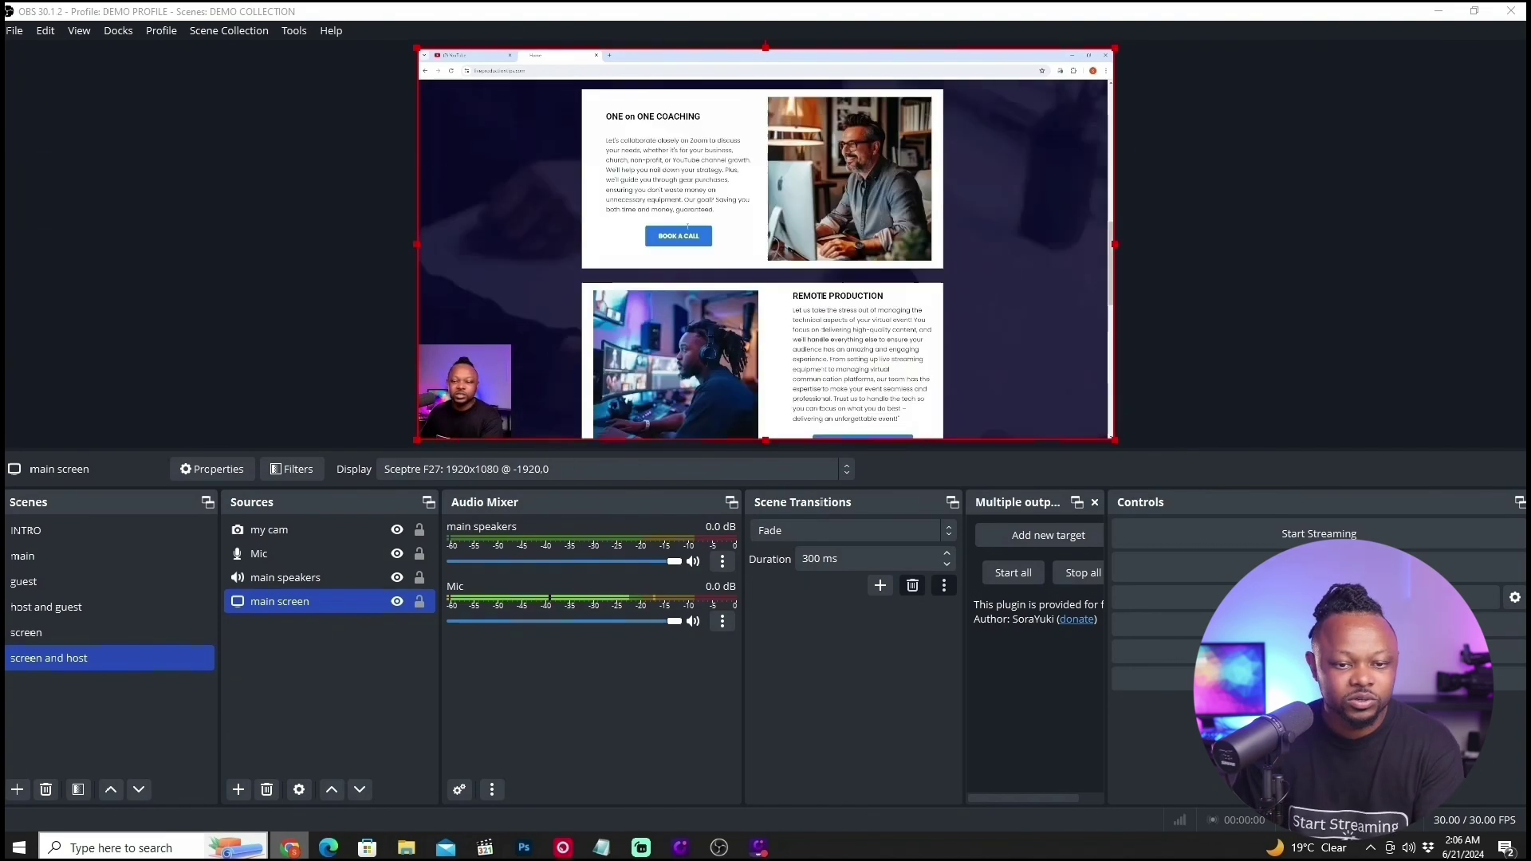
{"action": "left_click", "coordinate": [265, 310]}
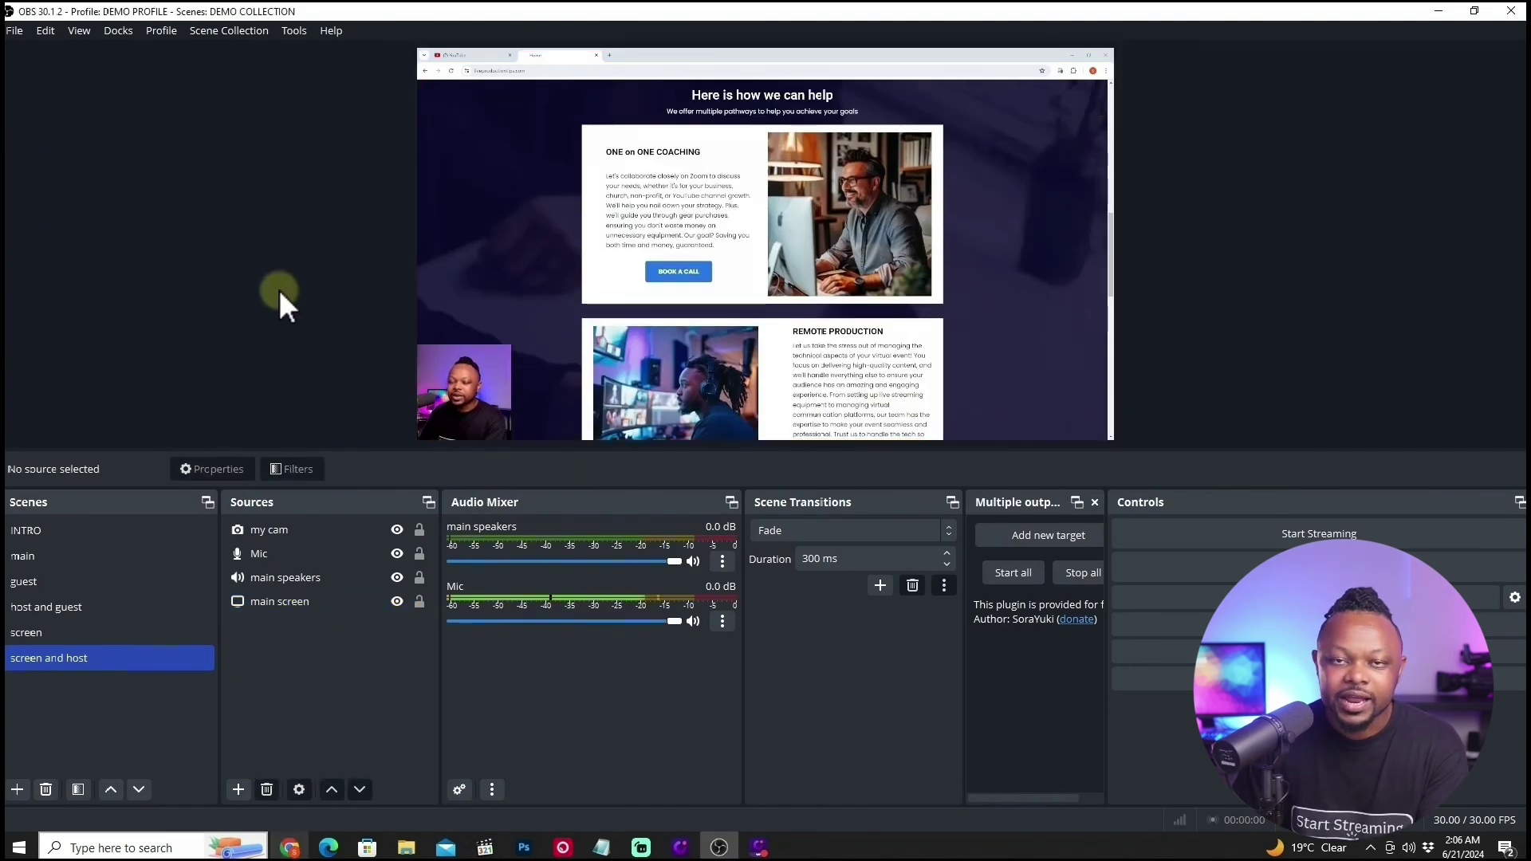
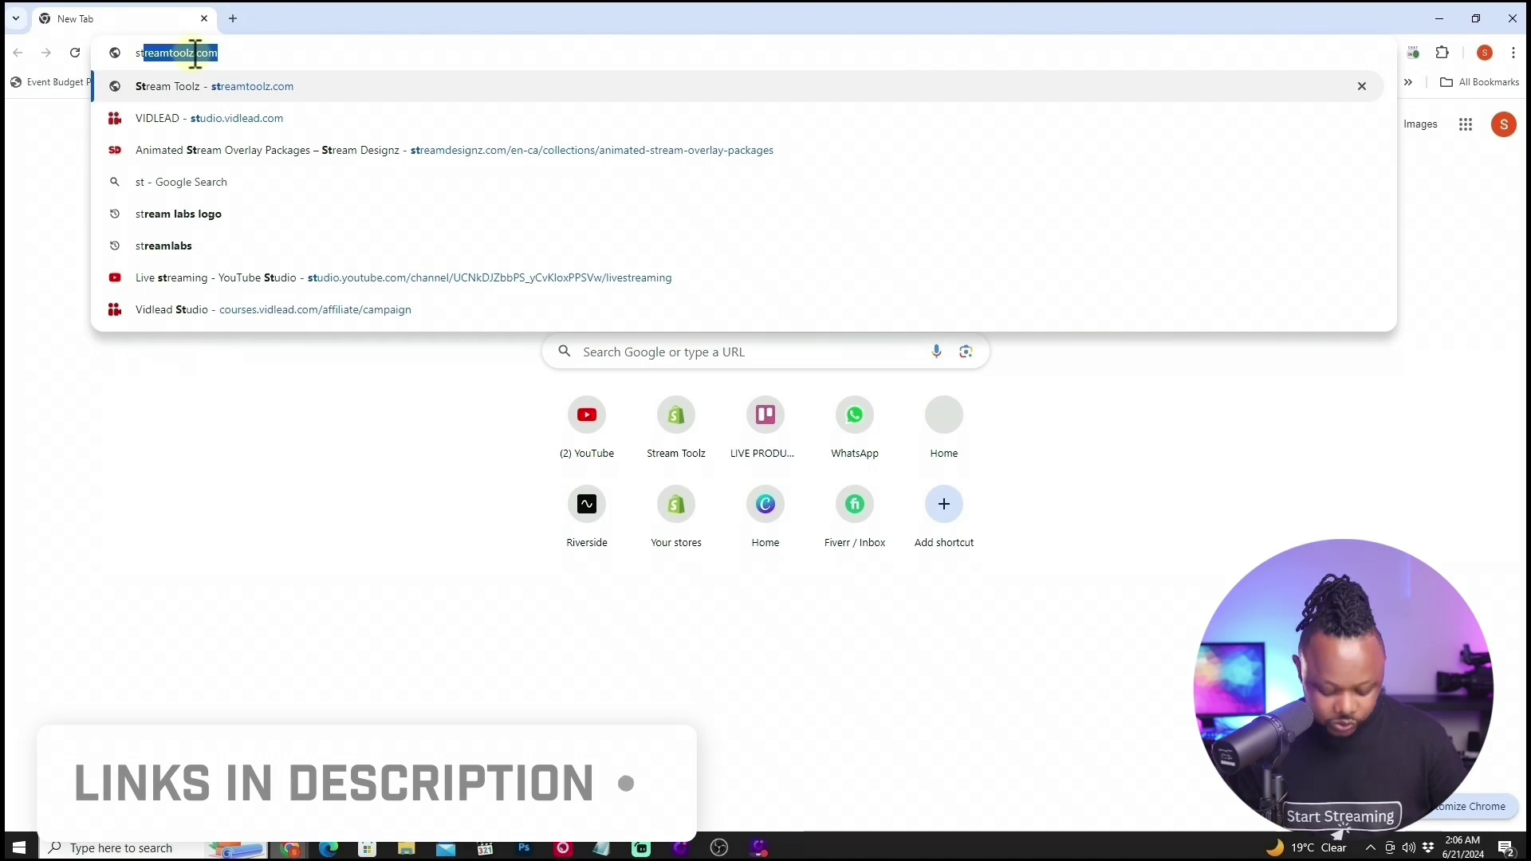
Step: Open streamtoolz.com in Chrome and browse the template collections on its home page
{"action": "key", "text": "Return"}
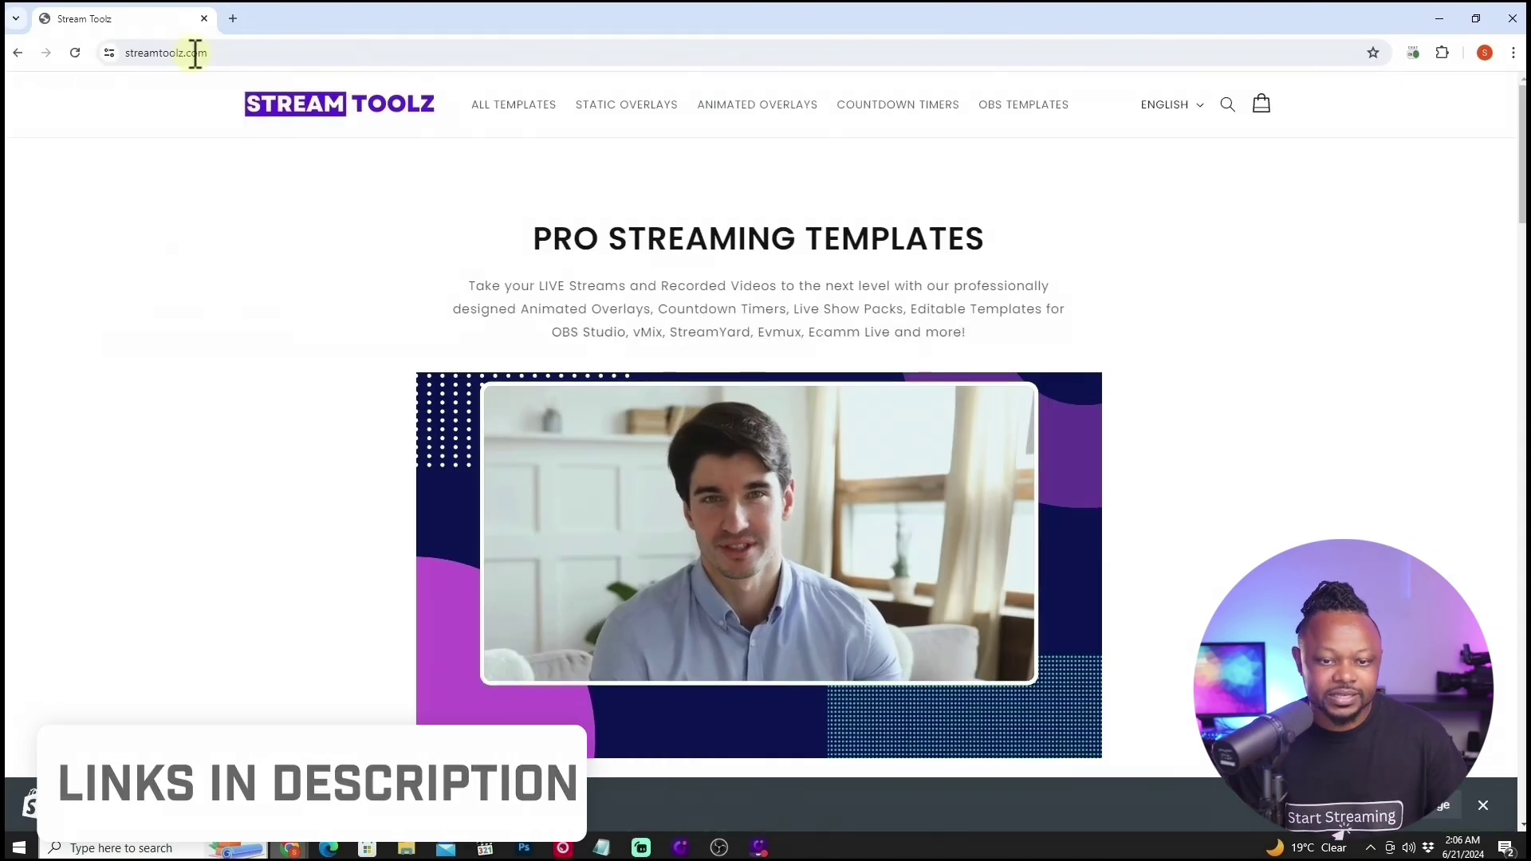
{"action": "scroll", "coordinate": [563, 375], "scroll_direction": "down", "scroll_amount": 3}
{"action": "scroll", "coordinate": [563, 369], "scroll_direction": "down", "scroll_amount": 6}
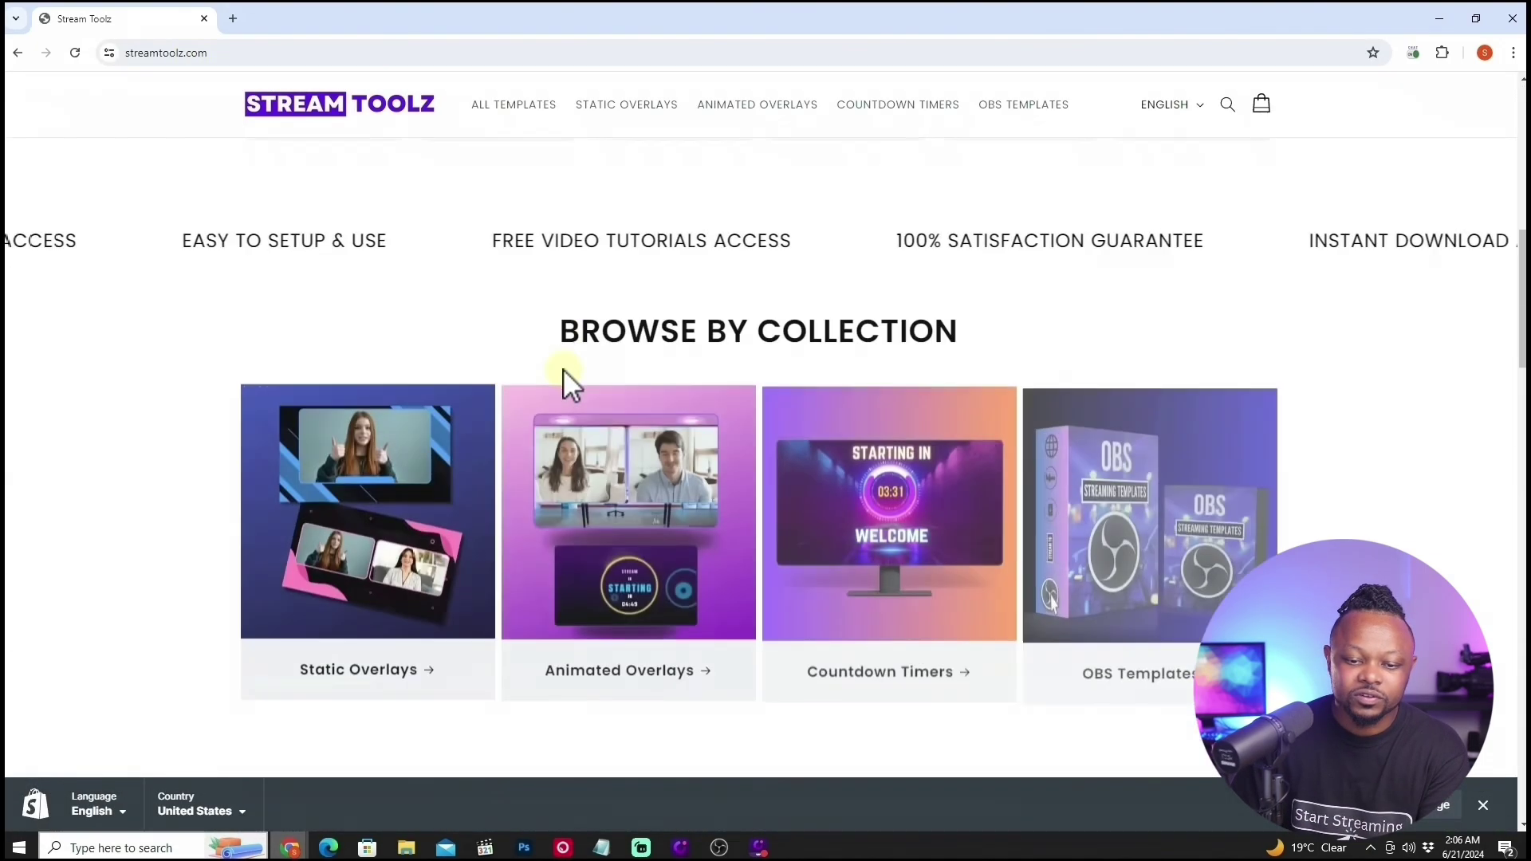
{"action": "scroll", "coordinate": [563, 375], "scroll_direction": "up", "scroll_amount": 2}
{"action": "scroll", "coordinate": [328, 390], "scroll_direction": "down", "scroll_amount": 5}
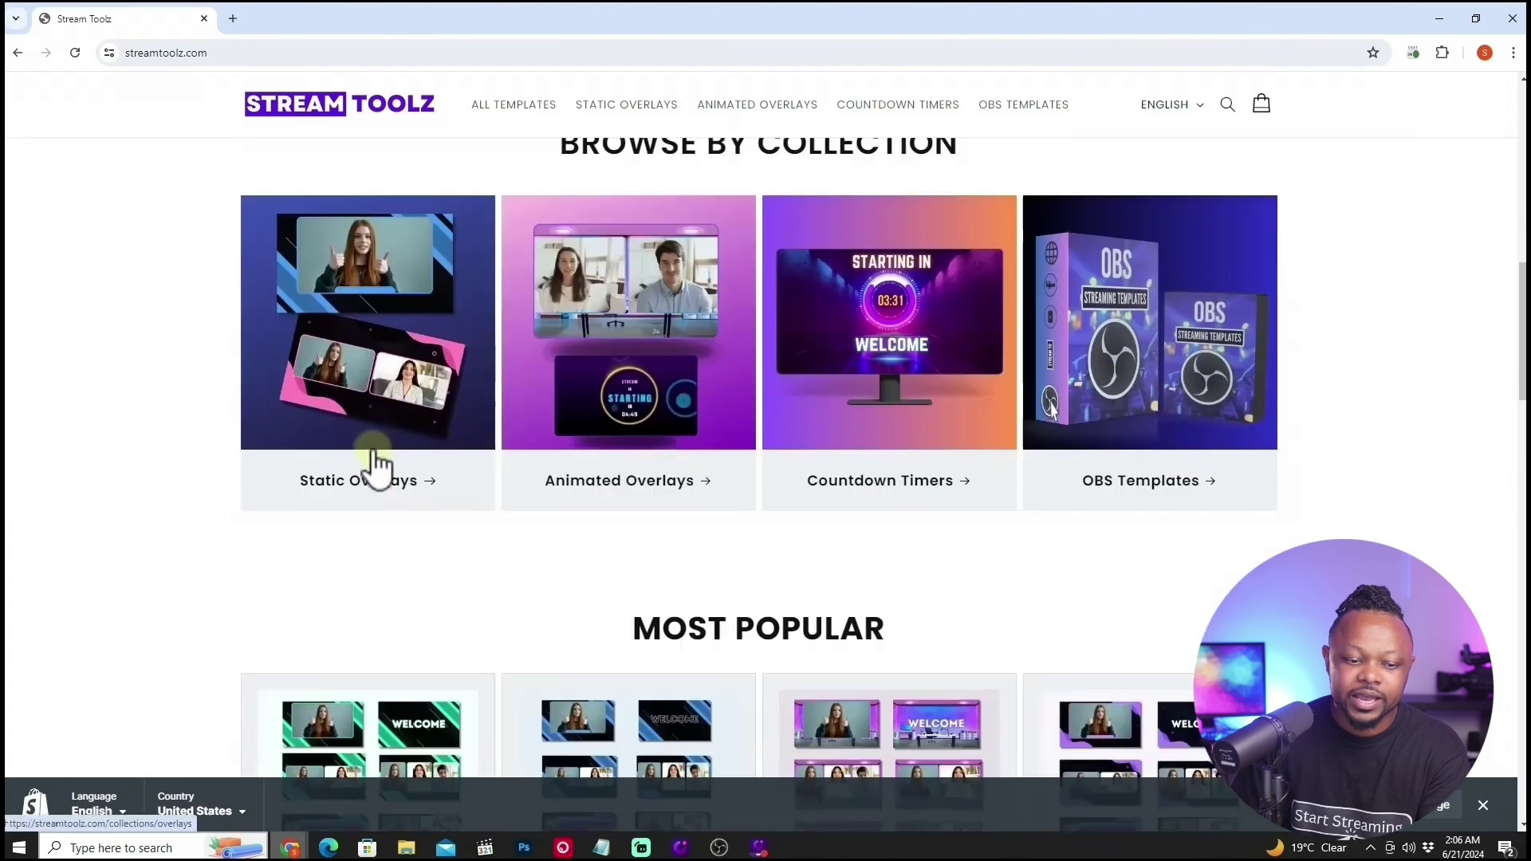
{"action": "scroll", "coordinate": [378, 462], "scroll_direction": "down", "scroll_amount": 1}
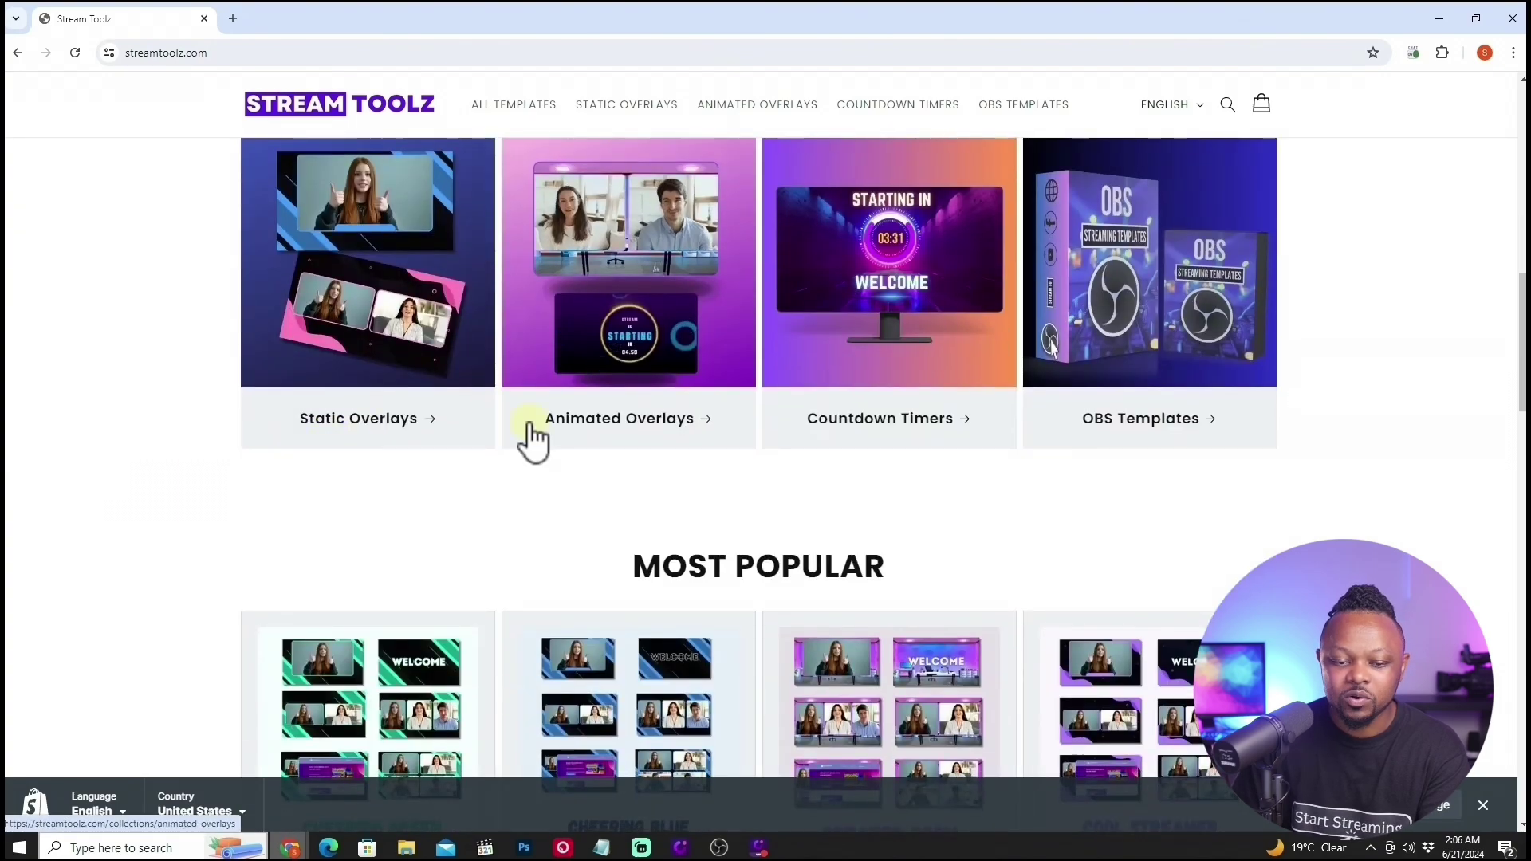
Step: Open the Animated Overlays collection and look through its overlay packs and countdown timers
{"action": "left_click", "coordinate": [633, 433]}
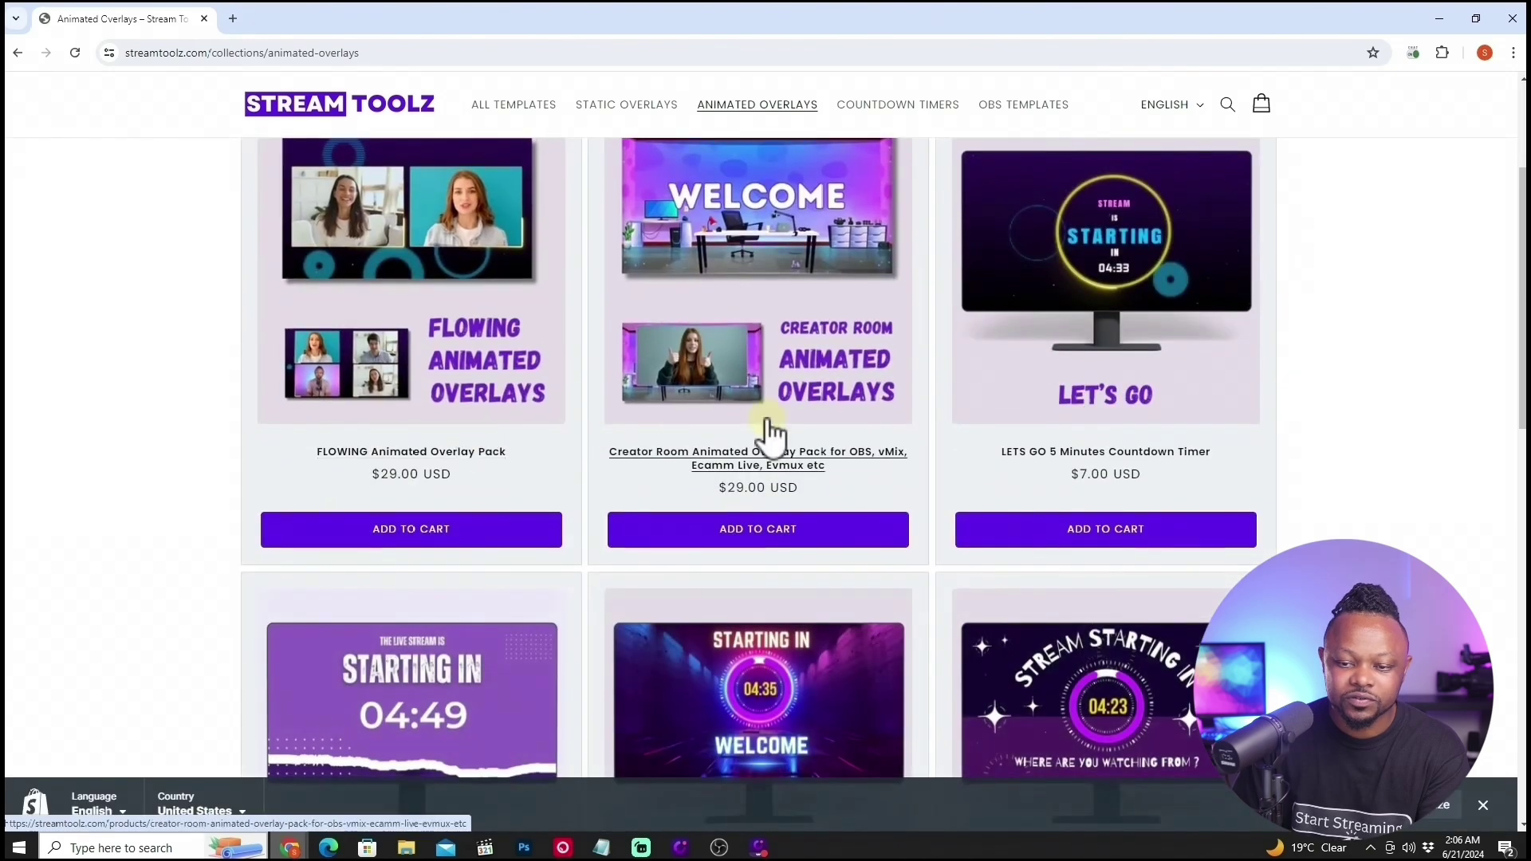
{"action": "scroll", "coordinate": [768, 434], "scroll_direction": "down", "scroll_amount": 5}
{"action": "scroll", "coordinate": [699, 450], "scroll_direction": "up", "scroll_amount": 3}
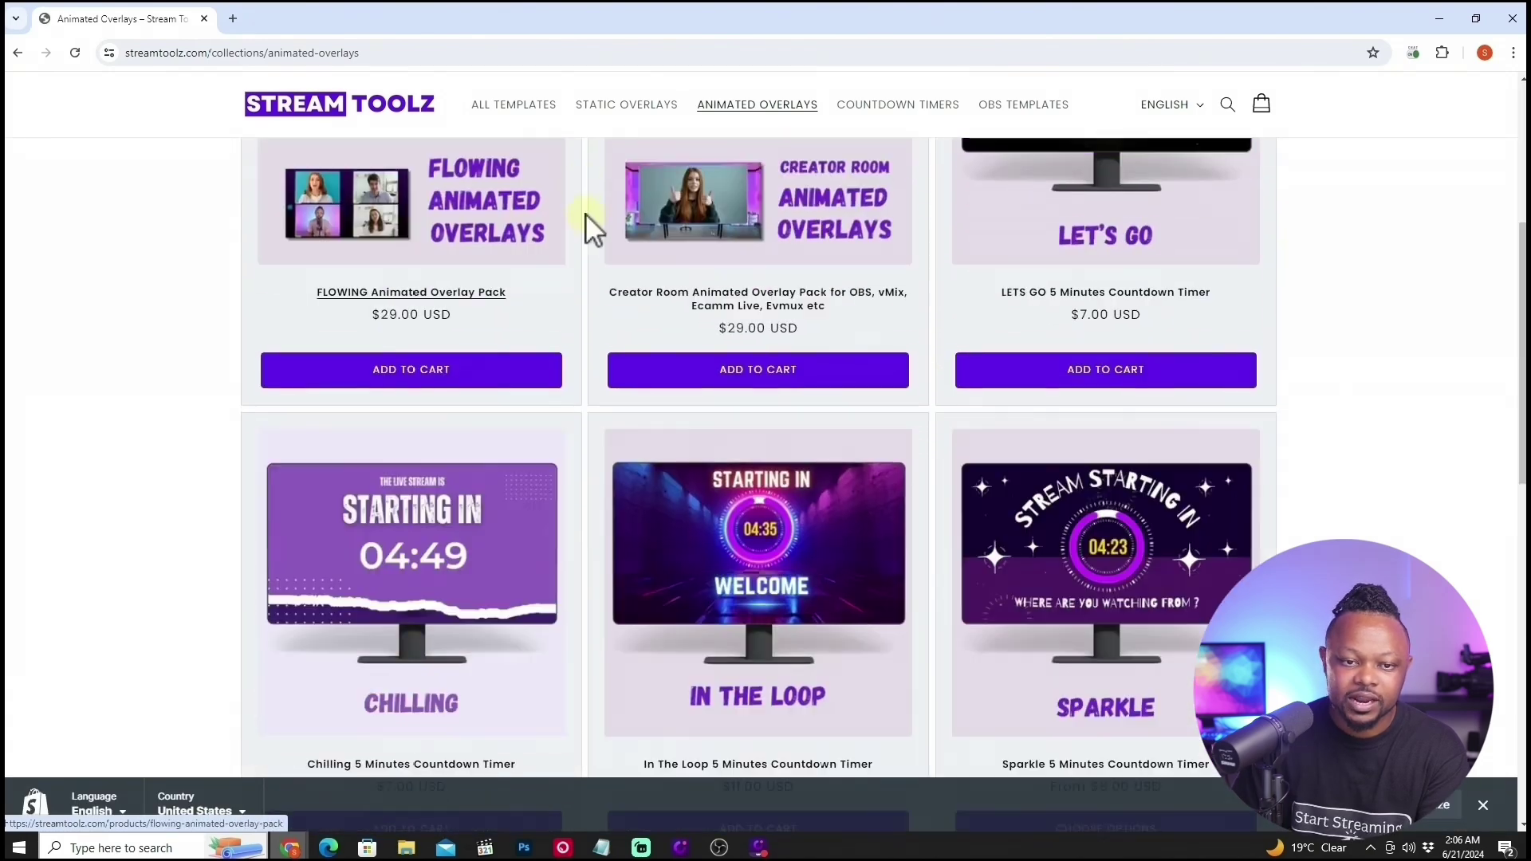
Step: Open the product page of the Cheering Green Overlay Pack from the Static Overlays collection
{"action": "left_click", "coordinate": [626, 105]}
{"action": "scroll", "coordinate": [454, 431], "scroll_direction": "down", "scroll_amount": 3}
{"action": "left_click", "coordinate": [455, 431]}
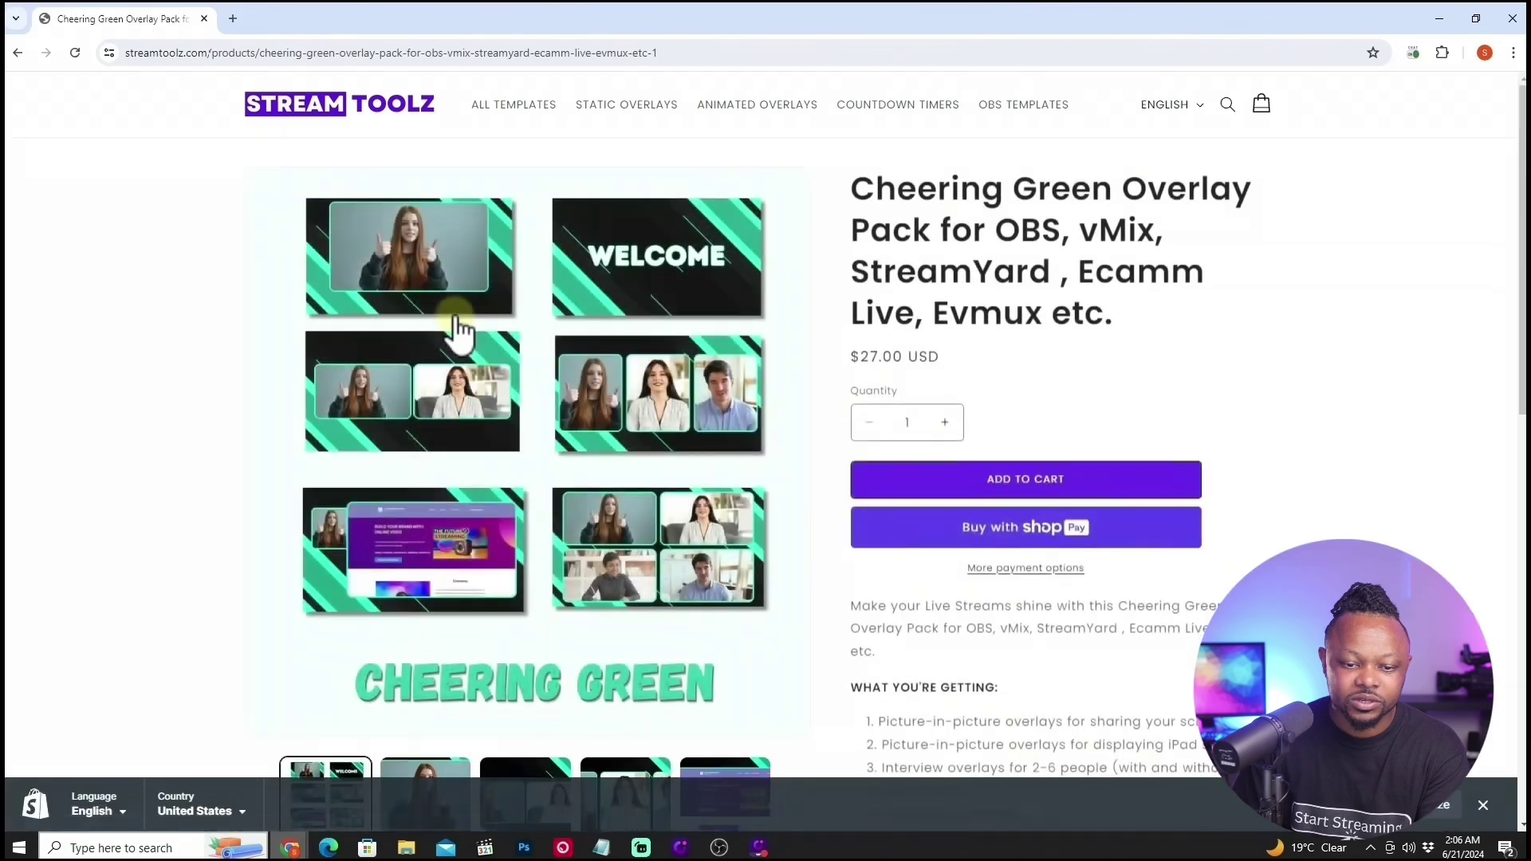
Step: View the Cheering Green pack's preview images, including the picture-in-picture layout for a shared screen and host camera
{"action": "scroll", "coordinate": [519, 489], "scroll_direction": "down", "scroll_amount": 4}
{"action": "left_click", "coordinate": [430, 591]}
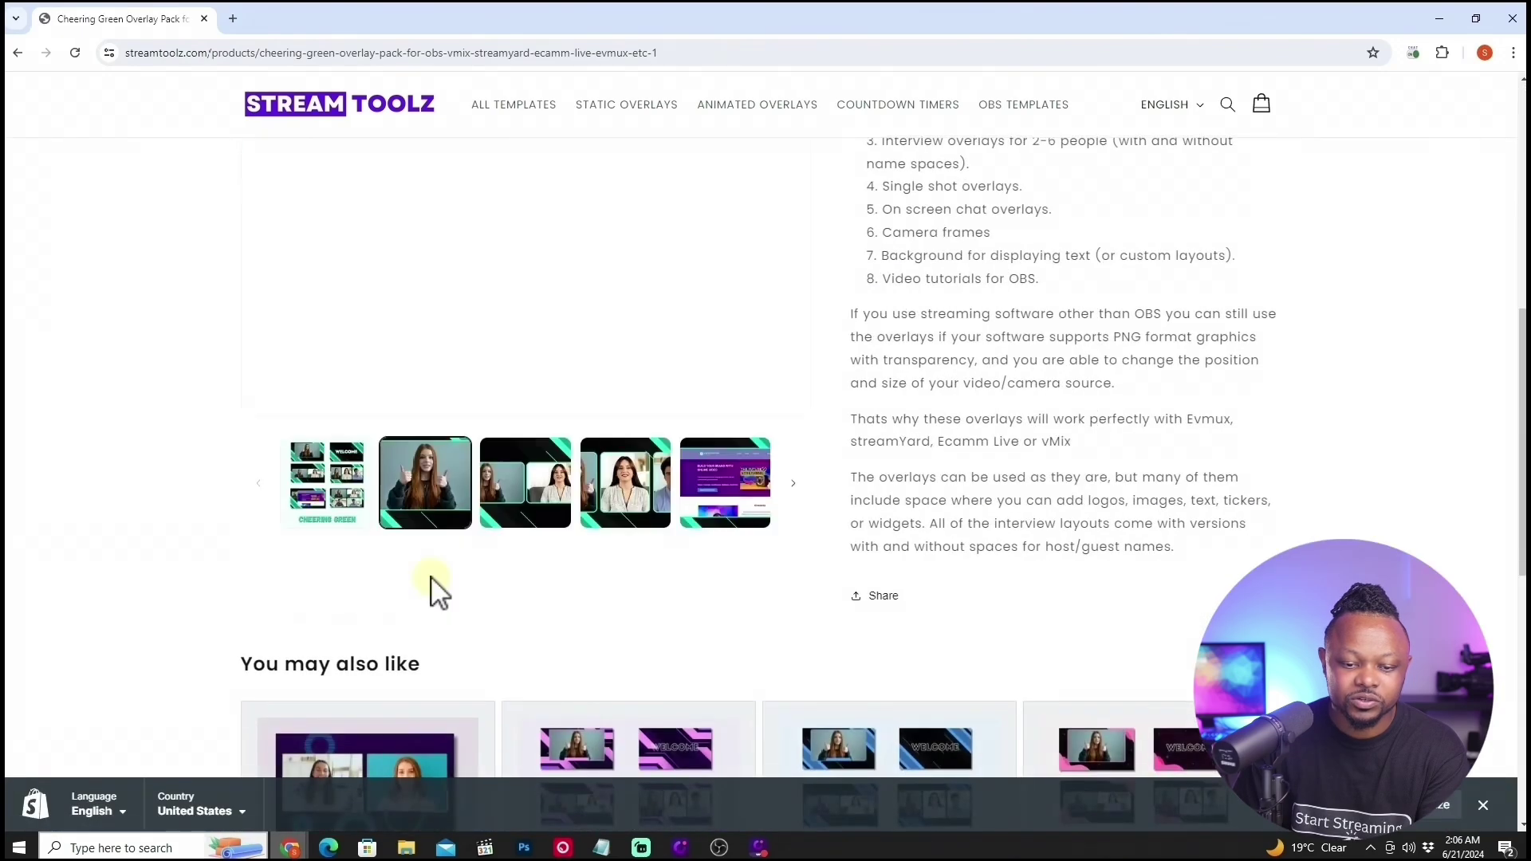
{"action": "left_click", "coordinate": [728, 508]}
{"action": "scroll", "coordinate": [227, 302], "scroll_direction": "up", "scroll_amount": 3}
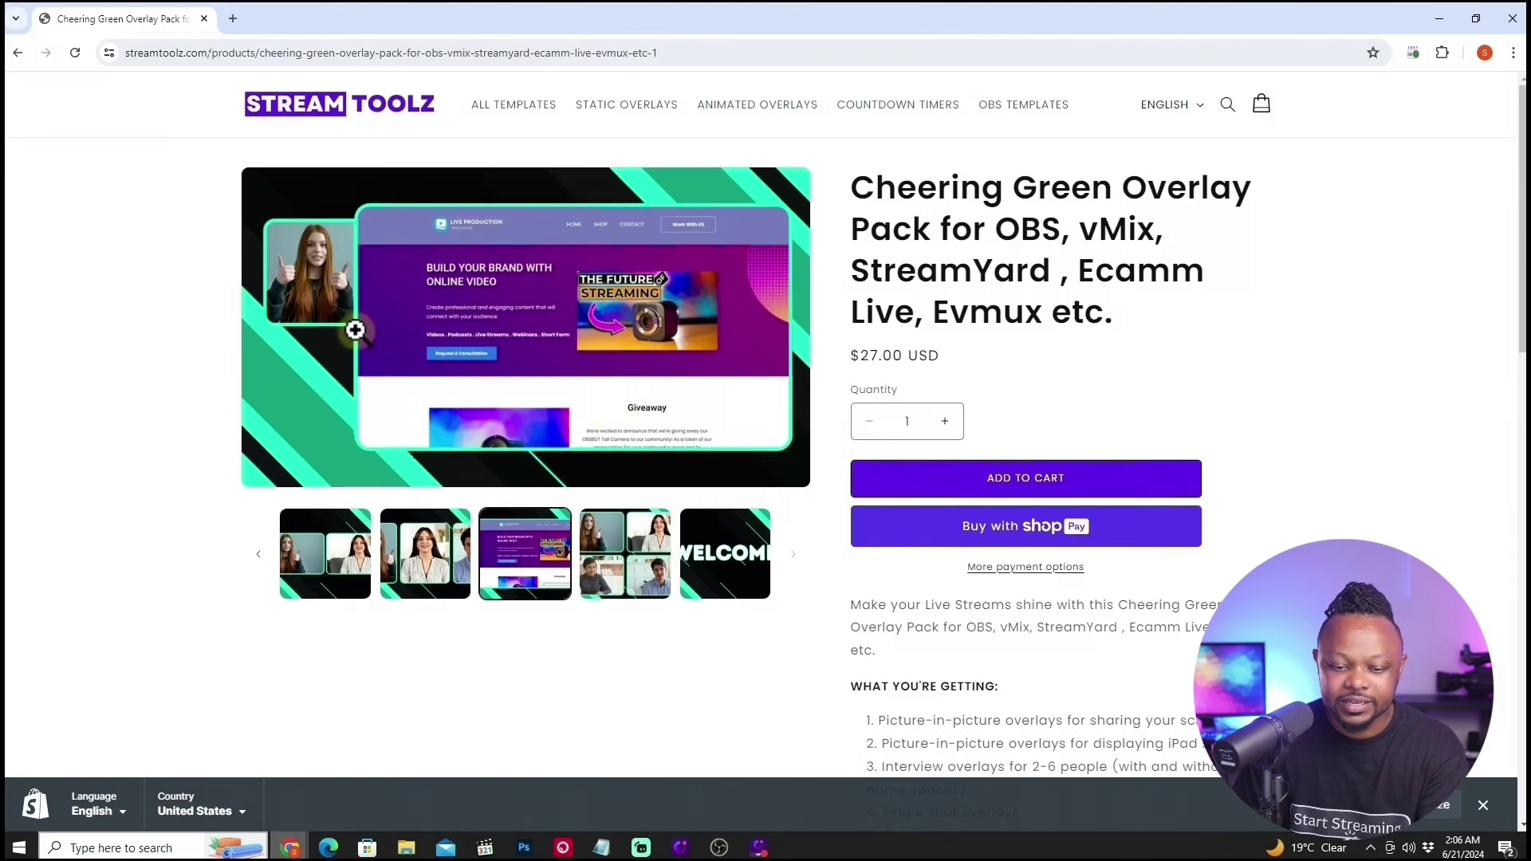
{"action": "scroll", "coordinate": [356, 330], "scroll_direction": "down", "scroll_amount": 2}
Step: Switch to OBS and add a new image source named Overlay to the screen and host scene
{"action": "left_click", "coordinate": [721, 848]}
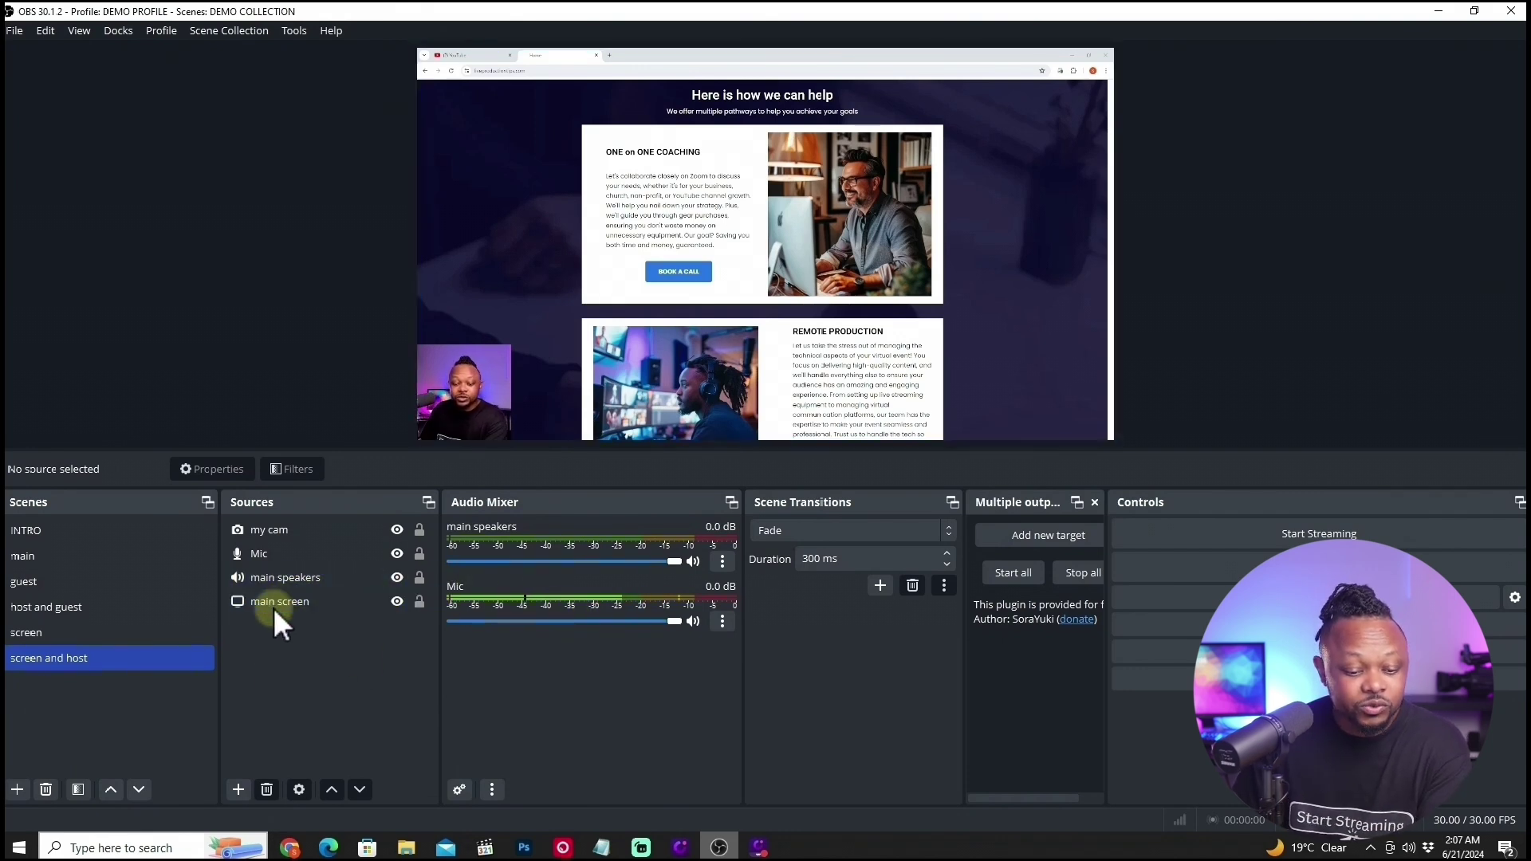
{"action": "left_click", "coordinate": [239, 789]}
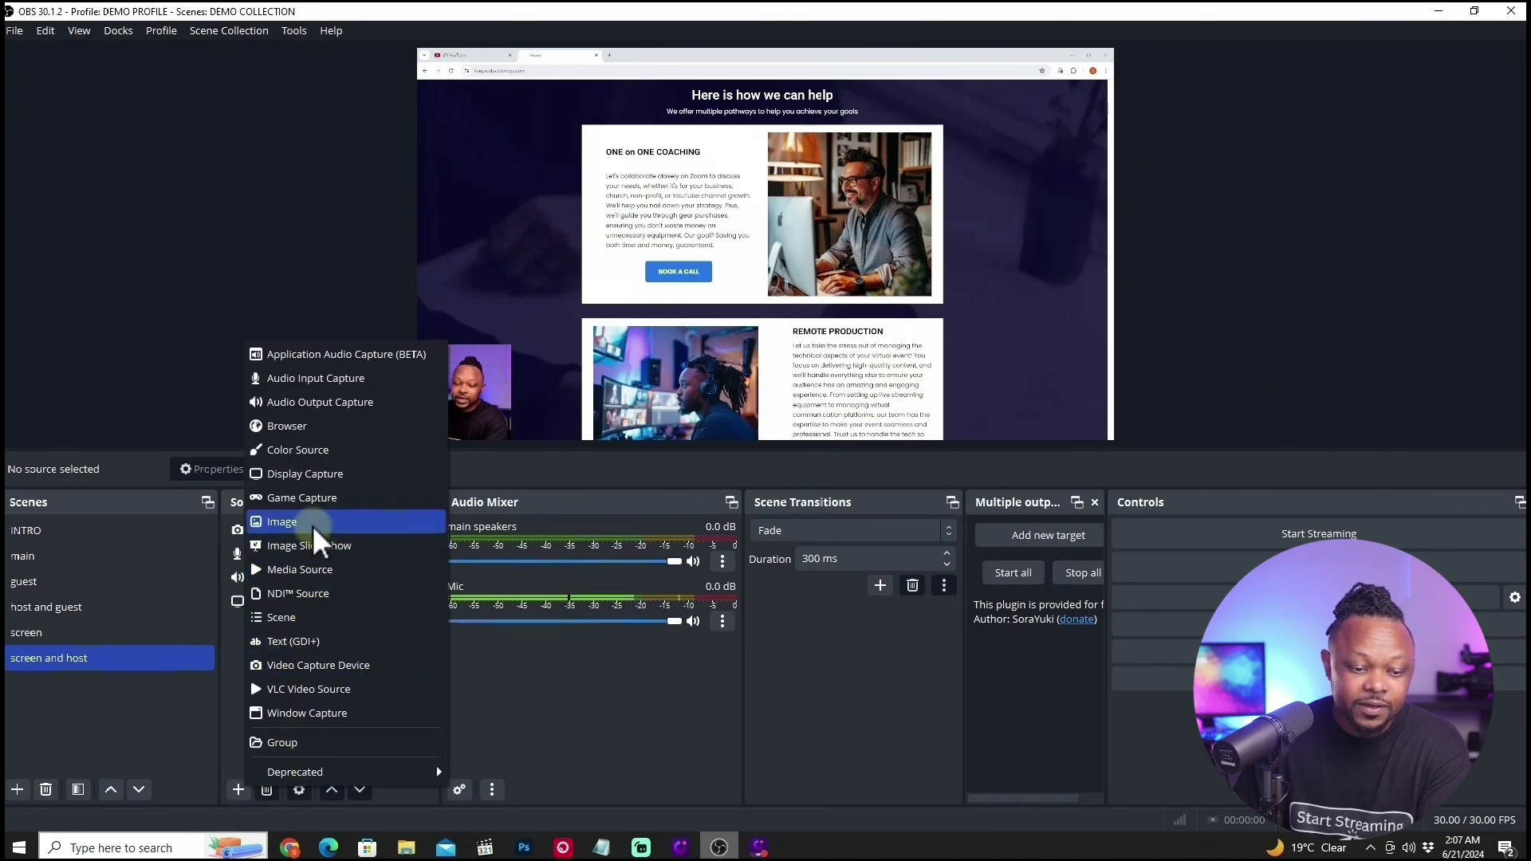
{"action": "mouse_move", "coordinate": [316, 767]}
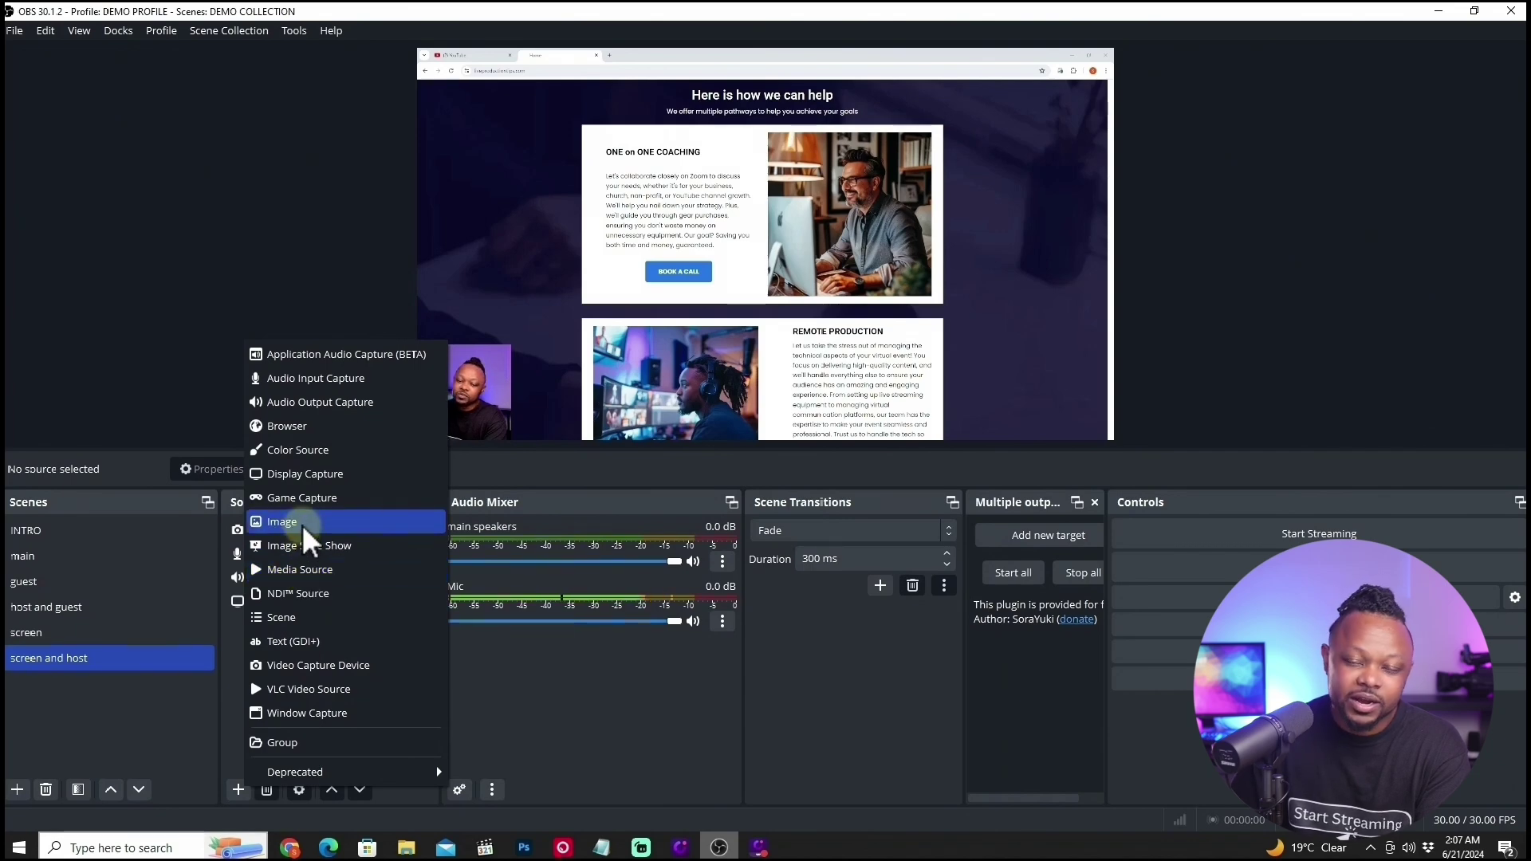
{"action": "left_click", "coordinate": [303, 525]}
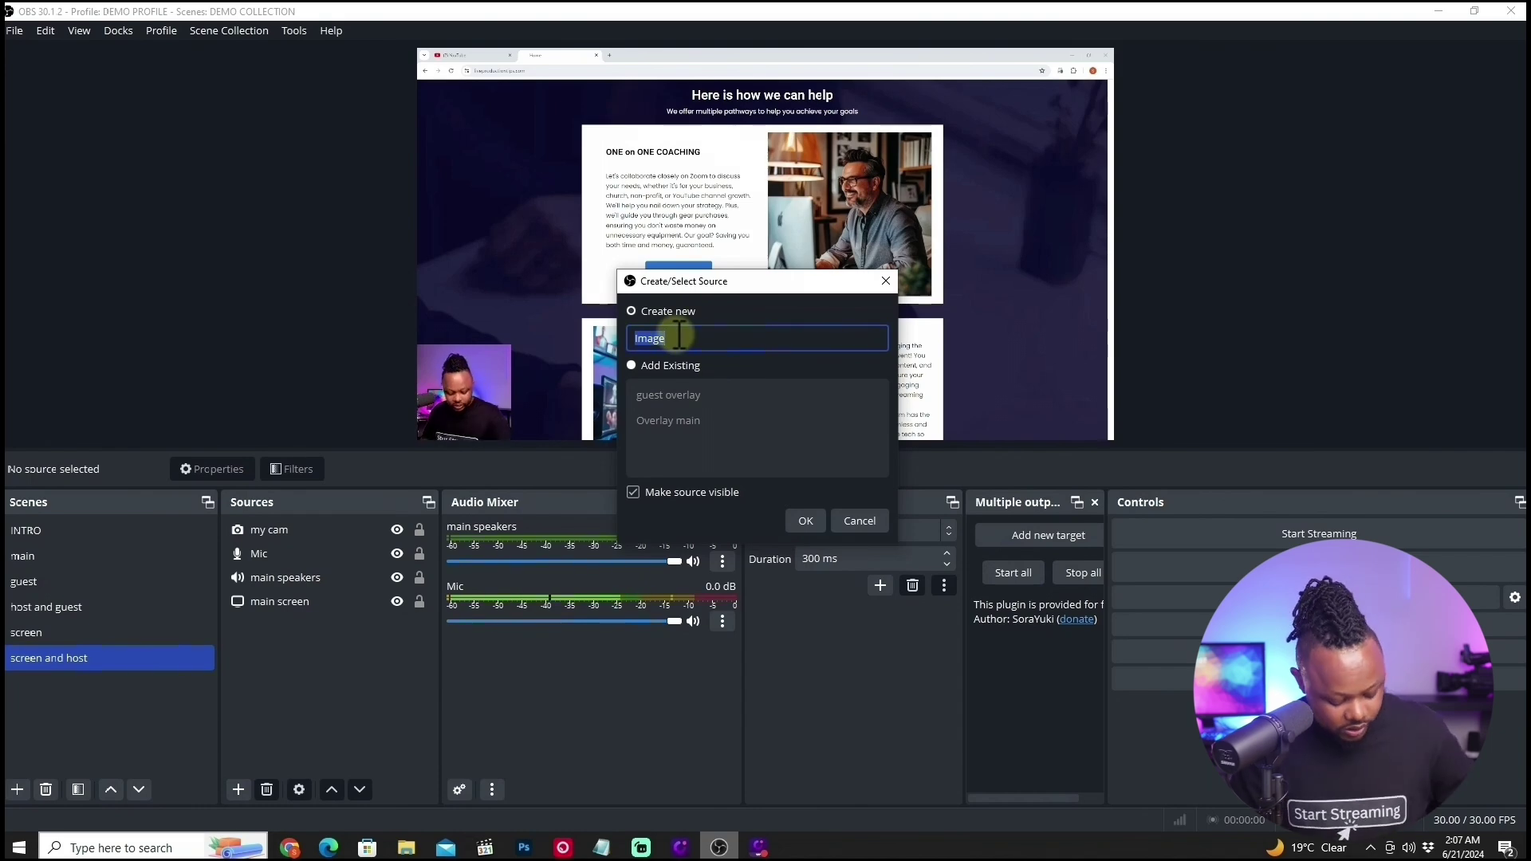
{"action": "type", "text": "Overlay"}
{"action": "left_click", "coordinate": [806, 521]}
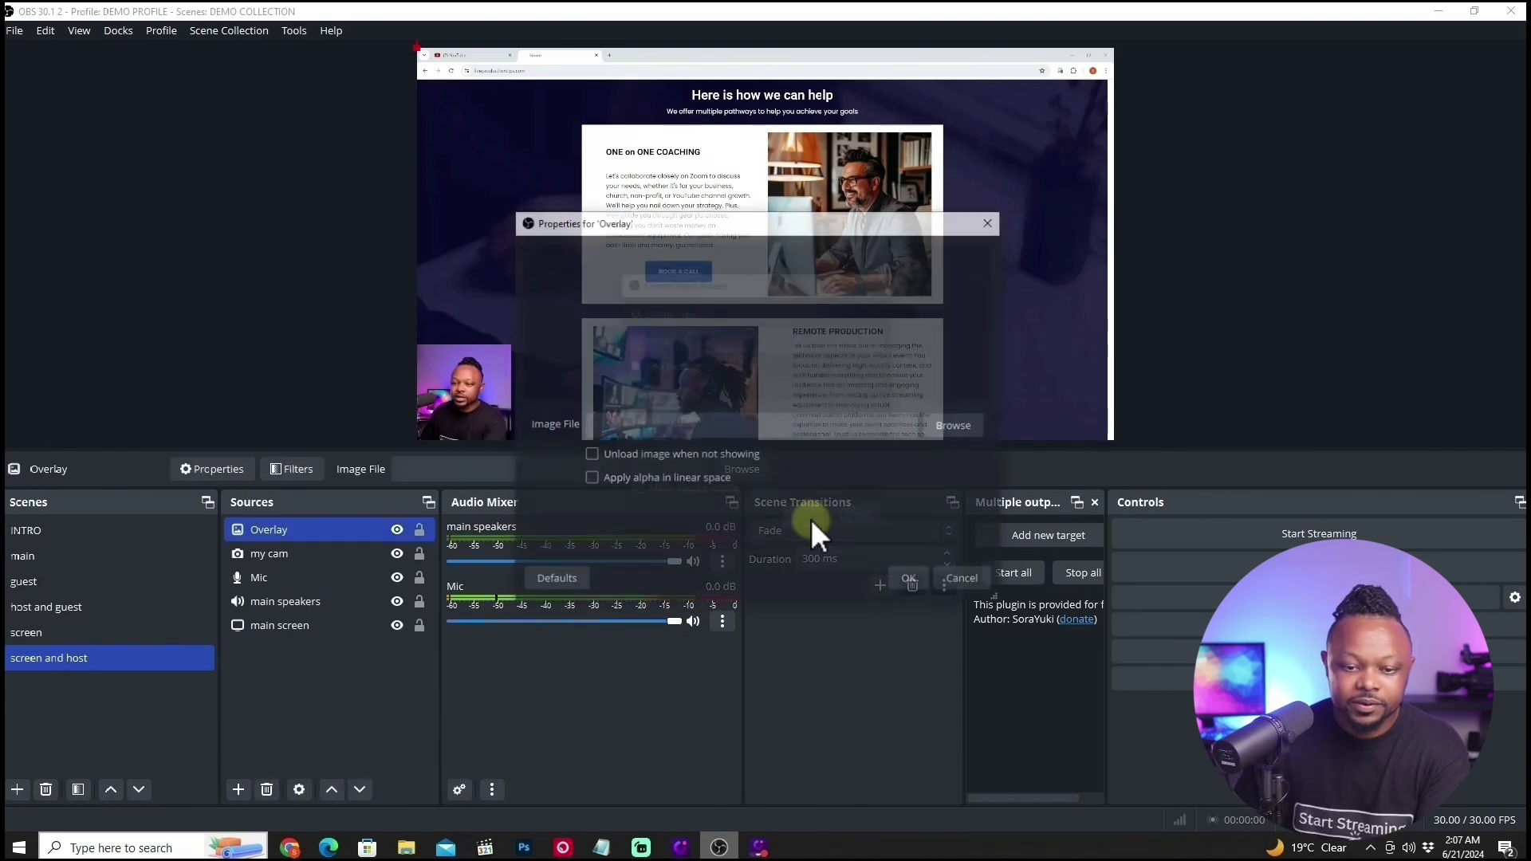
Step: Load Cool-streamer desktop screen share v2.png from the Cool Streamer Purple pack's Desktop Screen folder as the Overlay source's image
{"action": "left_click", "coordinate": [957, 425]}
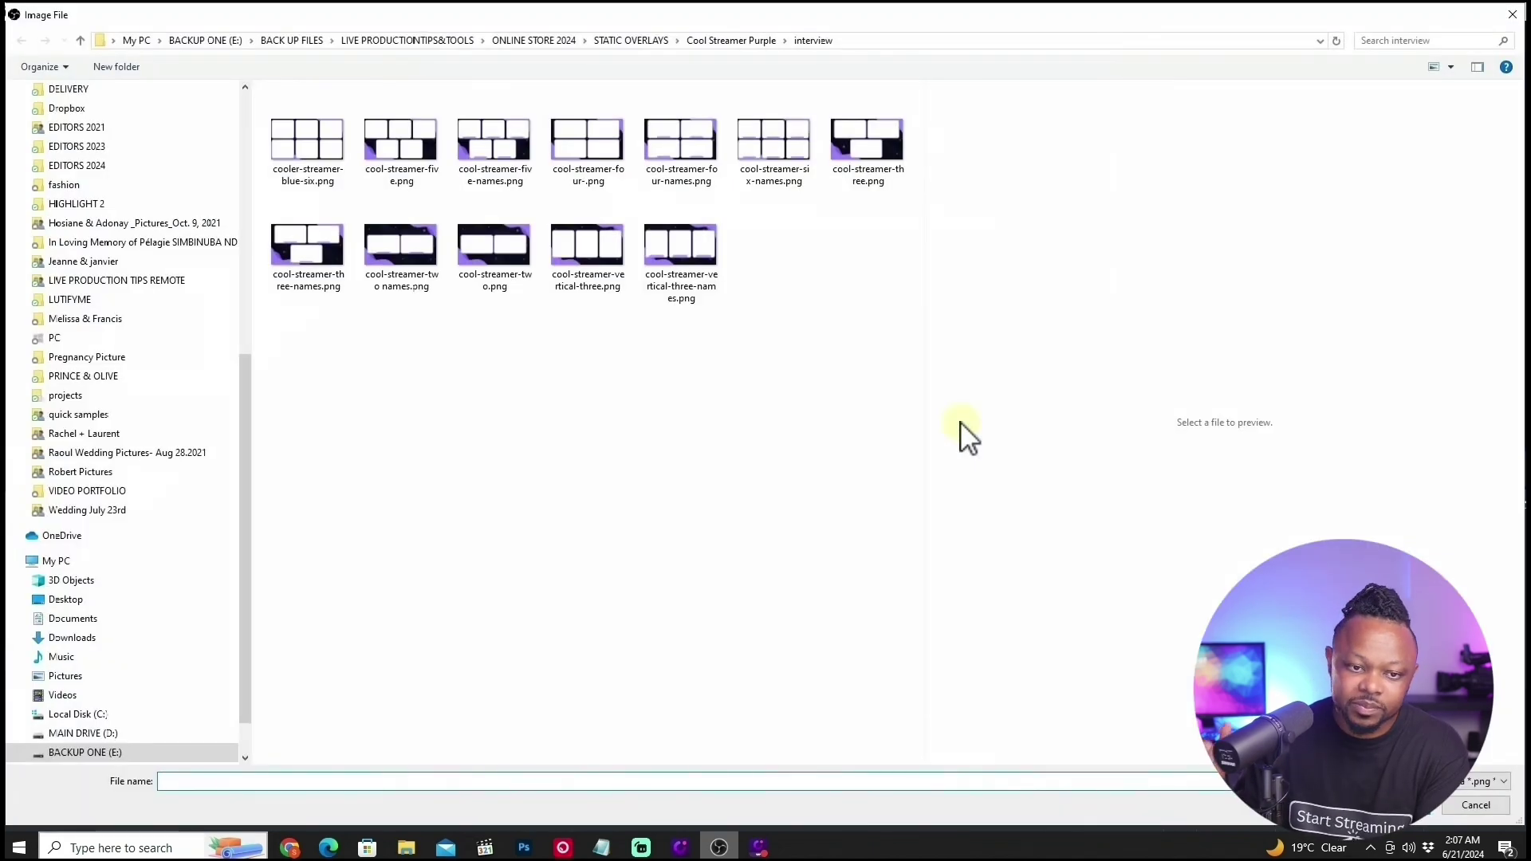
{"action": "key", "text": "alt+Up"}
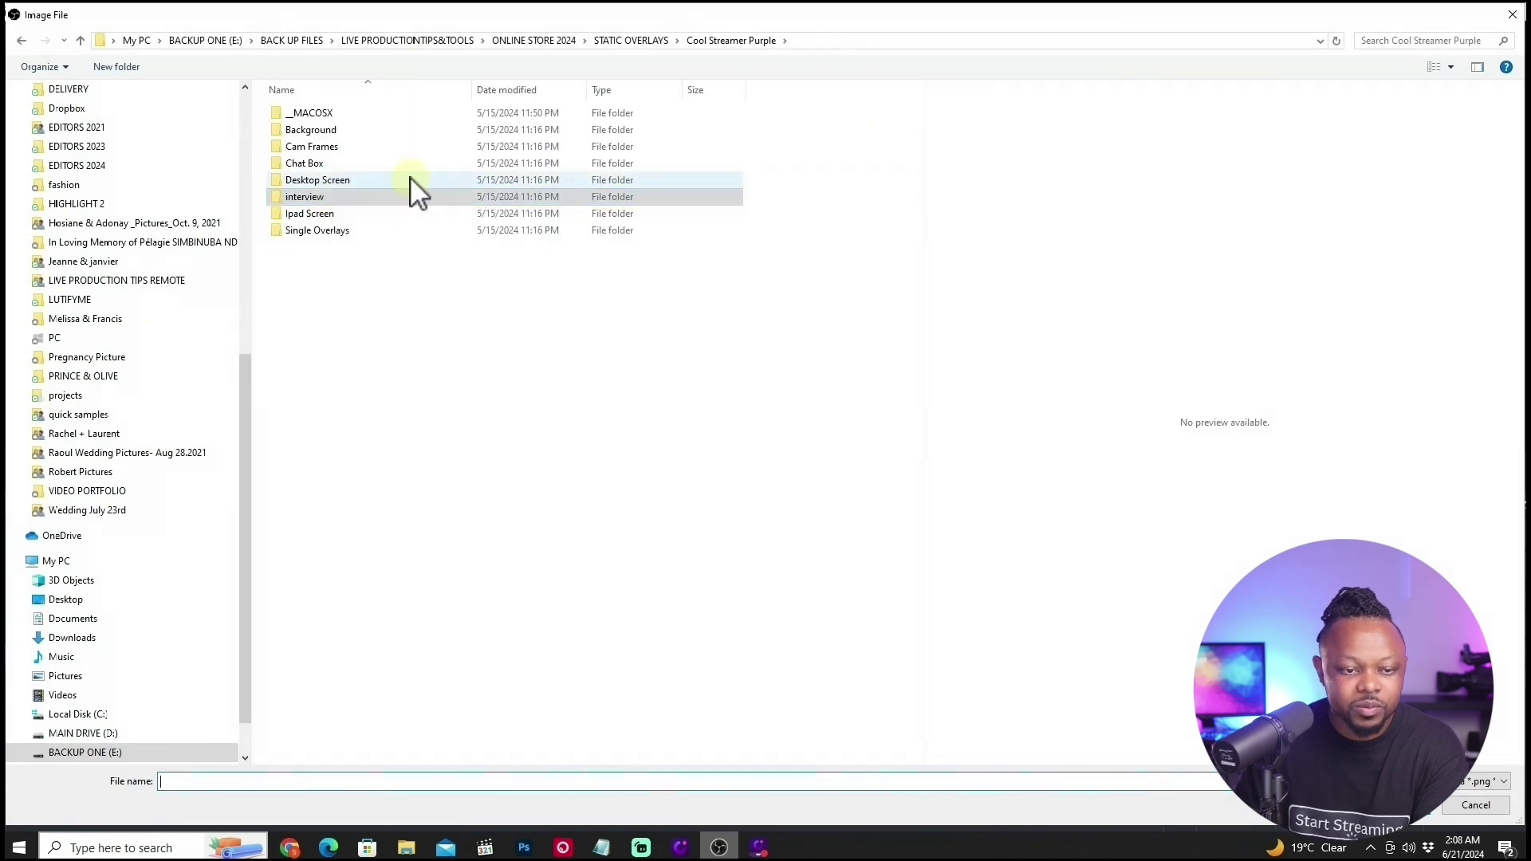
{"action": "double_click", "coordinate": [331, 180]}
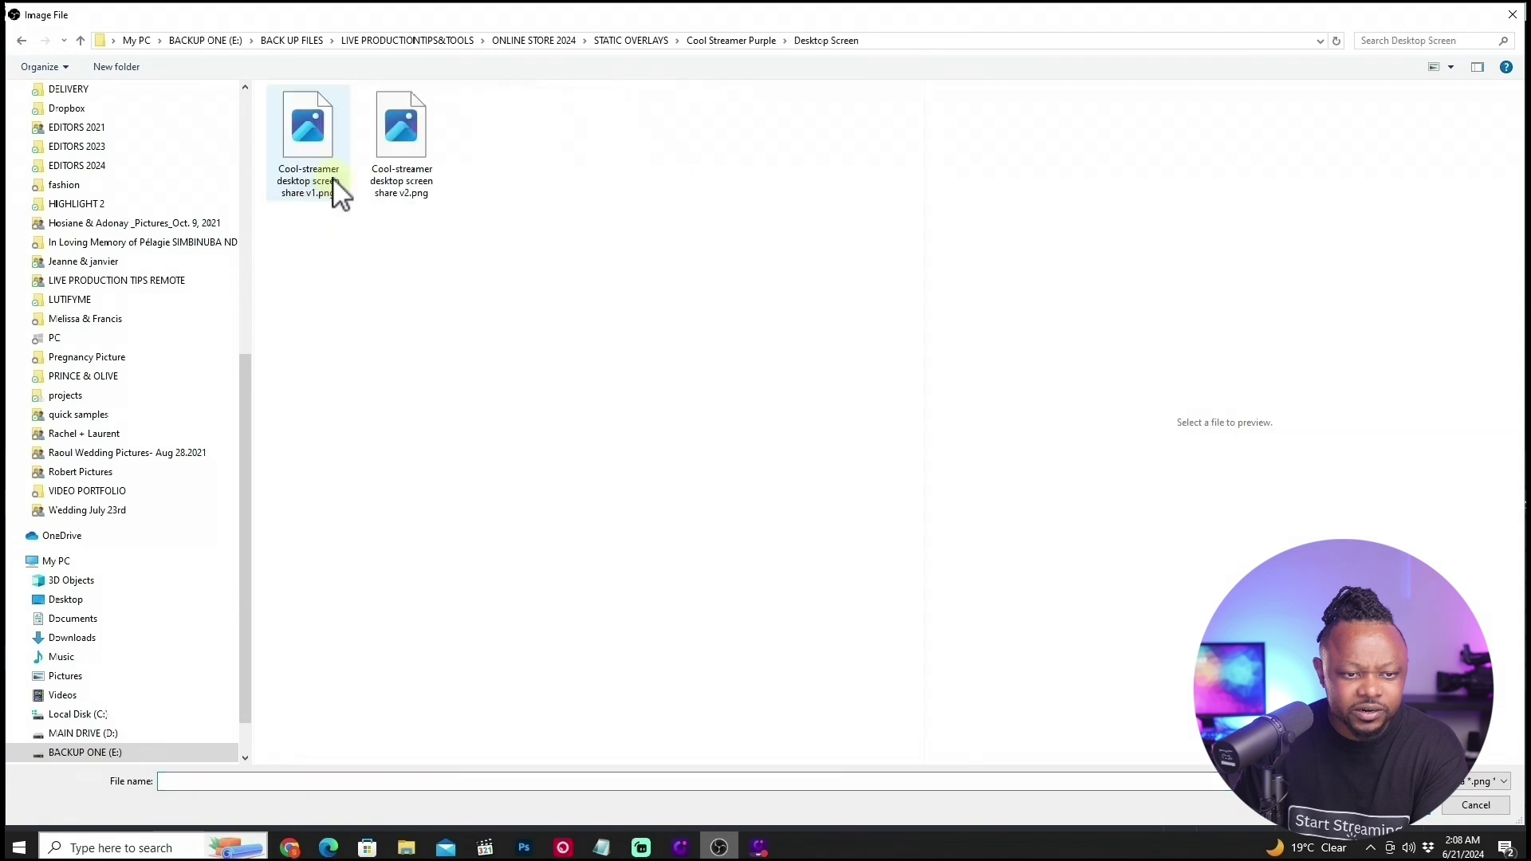
{"action": "left_click", "coordinate": [402, 190]}
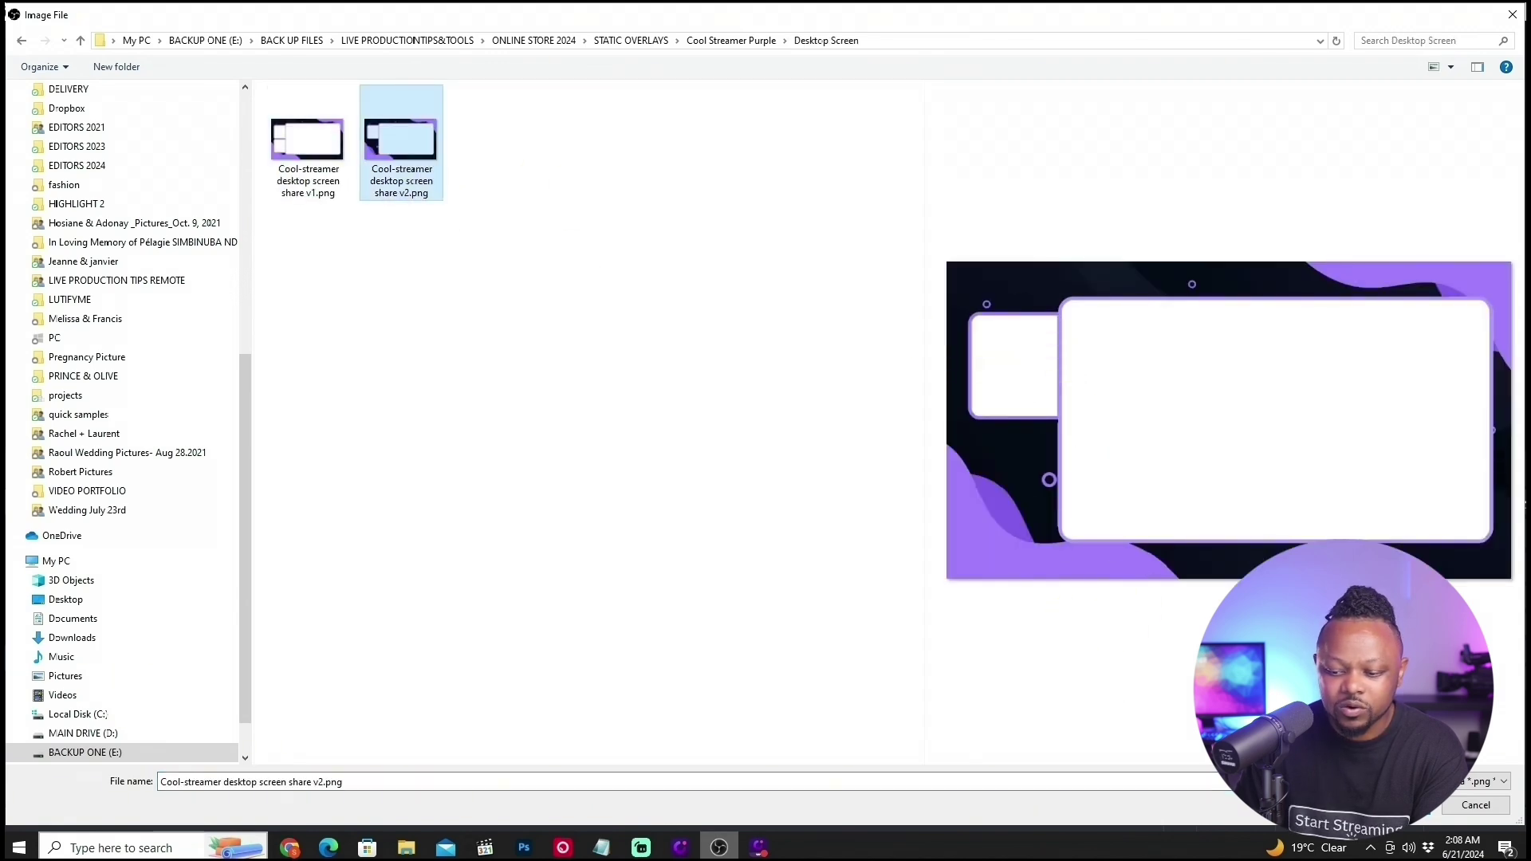
{"action": "key", "text": "Return"}
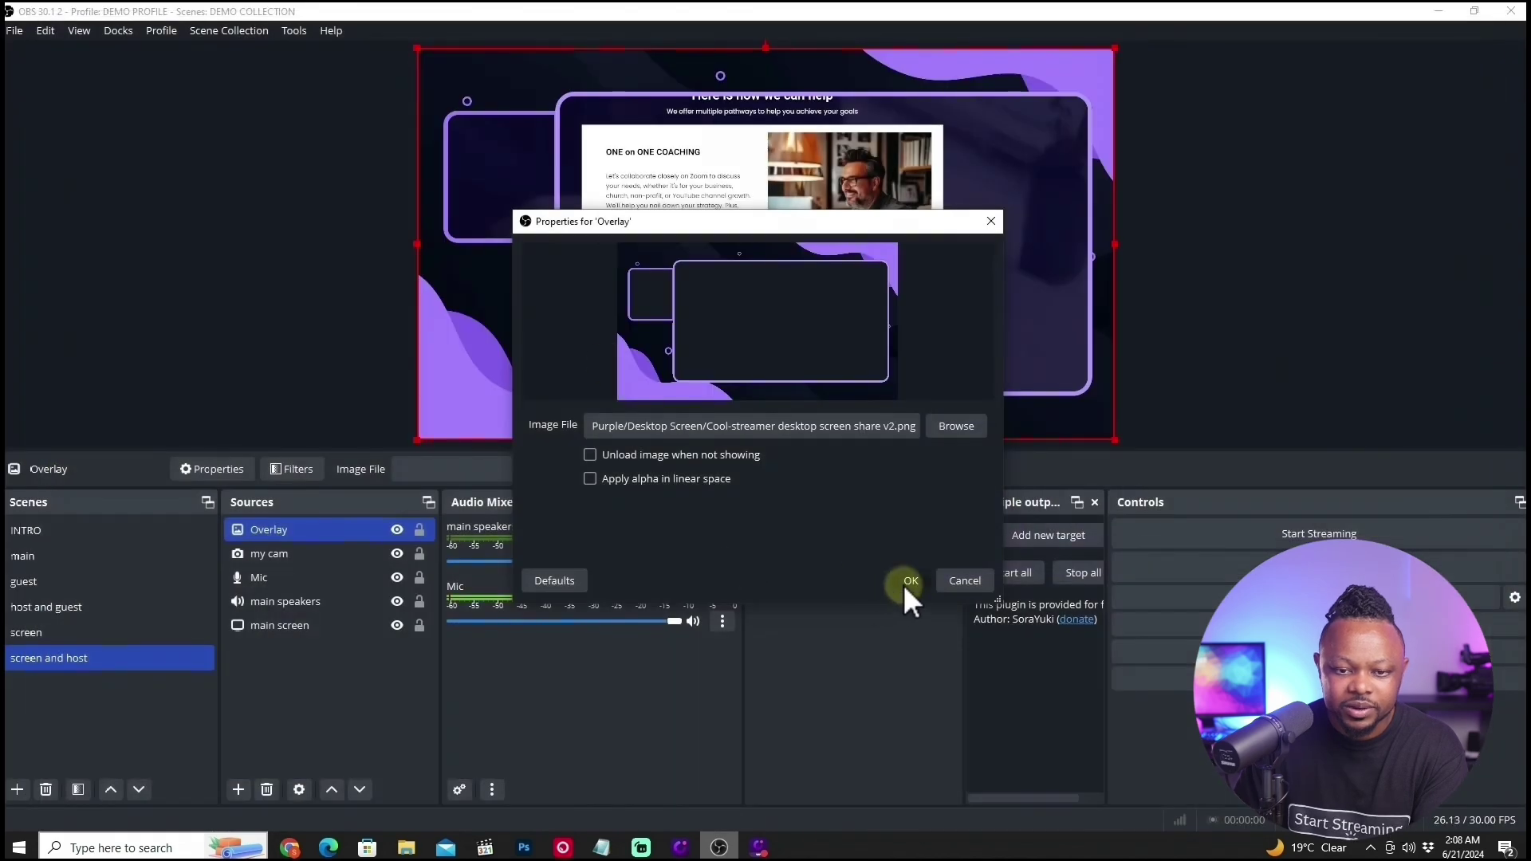
{"action": "left_click", "coordinate": [907, 584]}
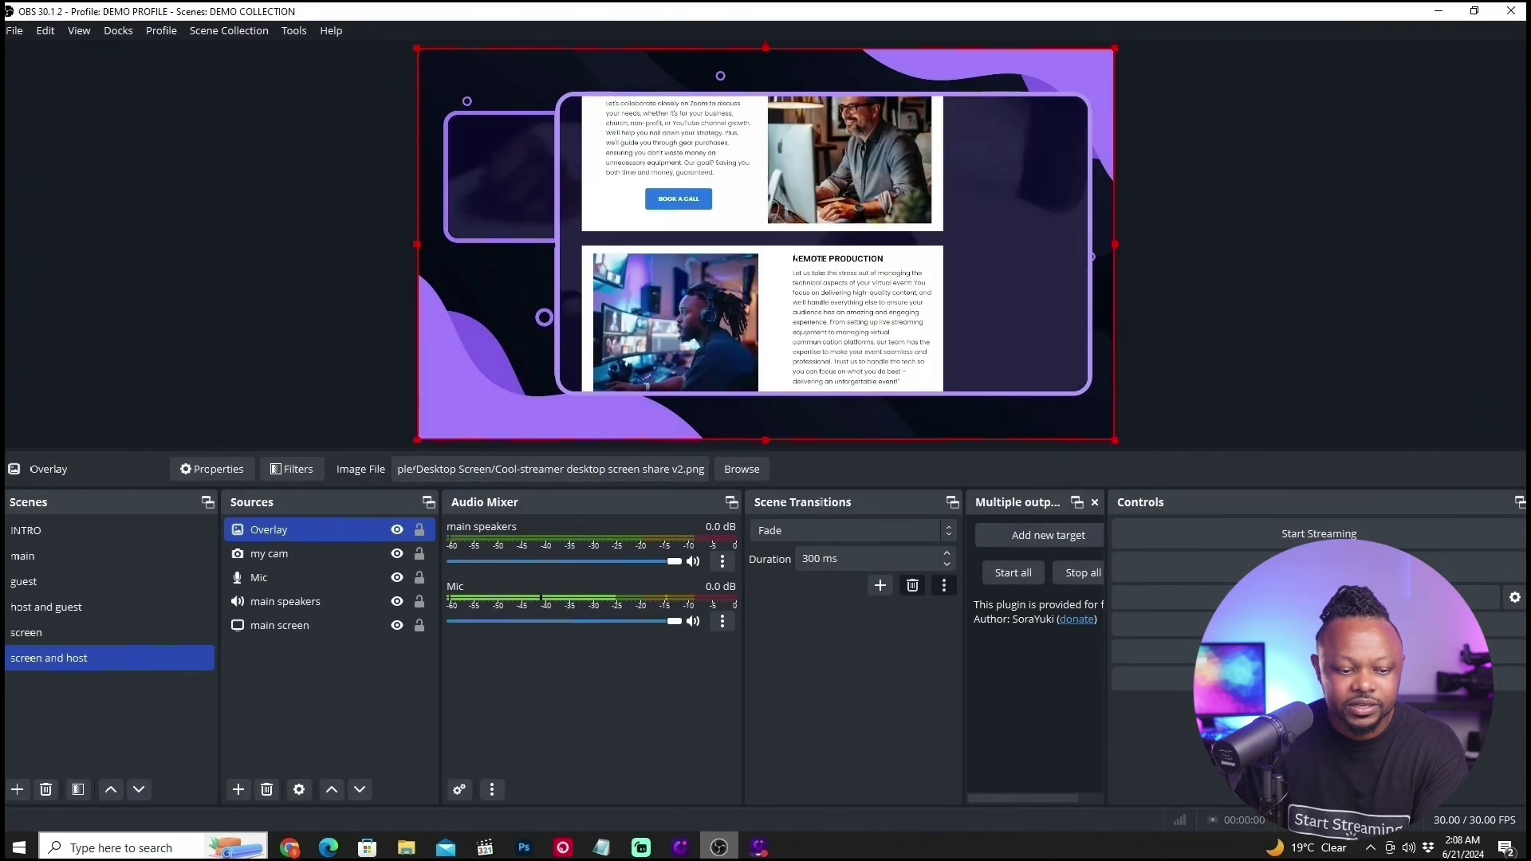
Step: Fit my cam into the overlay's small frame, cropping both sides, about 75 px from the canvas's left edge and 170 px from its top
{"action": "left_click", "coordinate": [300, 629]}
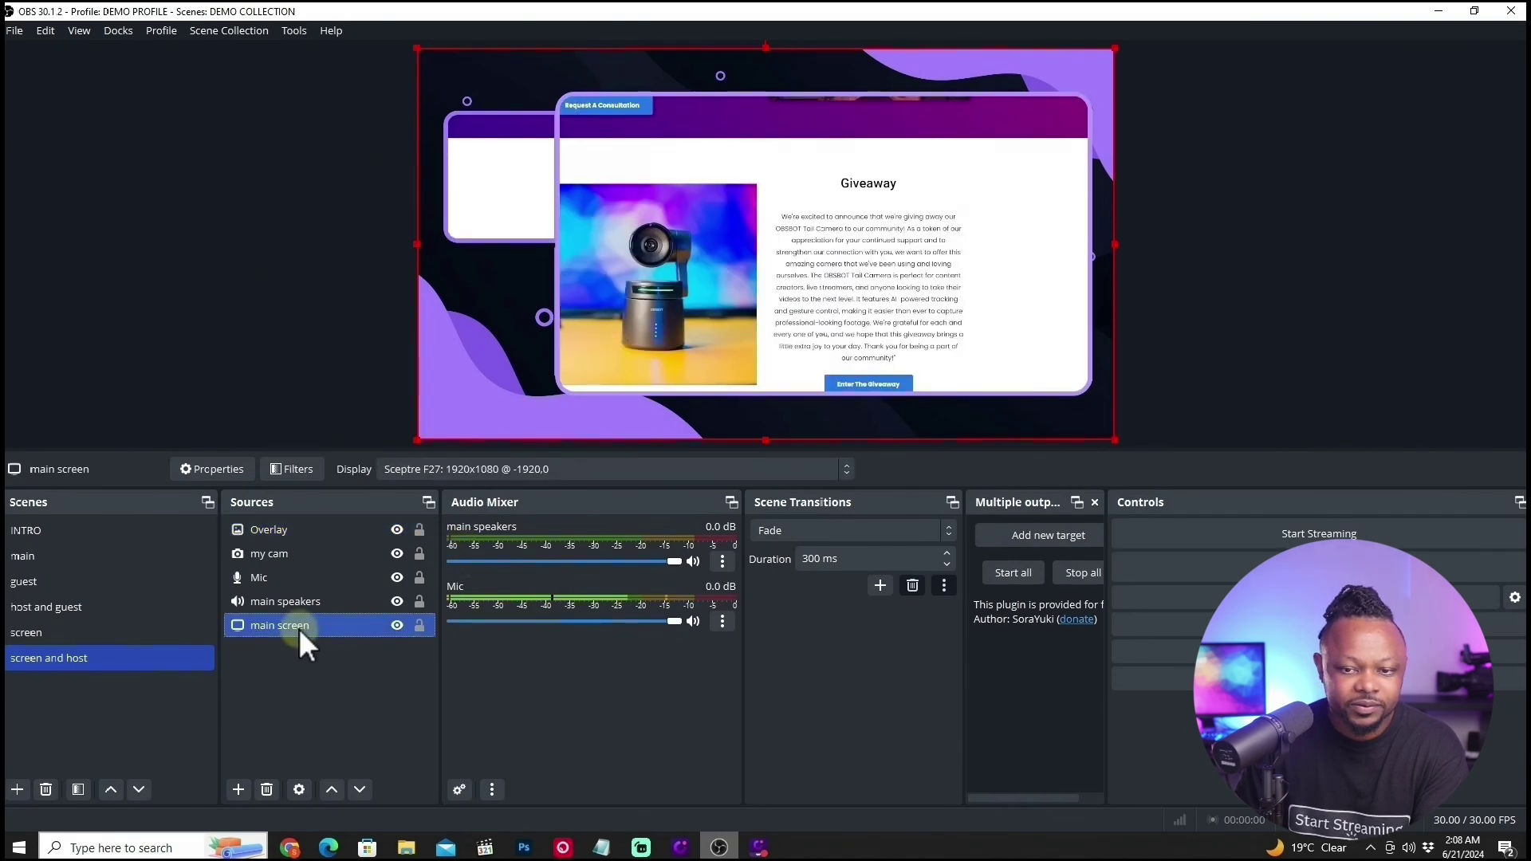
{"action": "left_click", "coordinate": [301, 552]}
{"action": "left_click_drag", "start_coordinate": [470, 392], "coordinate": [568, 244]}
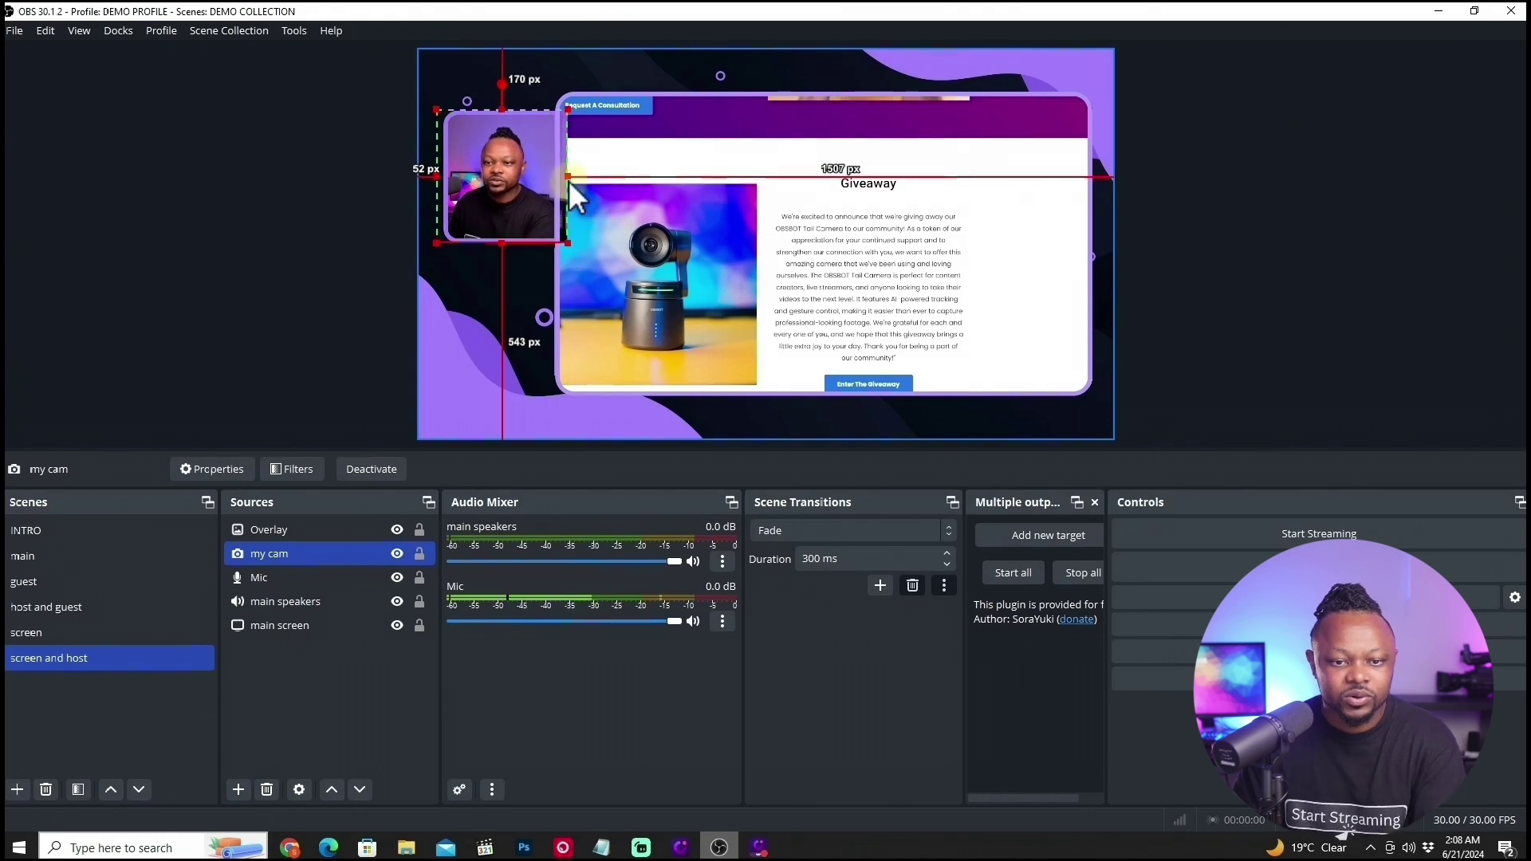
{"action": "left_click_drag", "start_coordinate": [564, 176], "coordinate": [558, 178]}
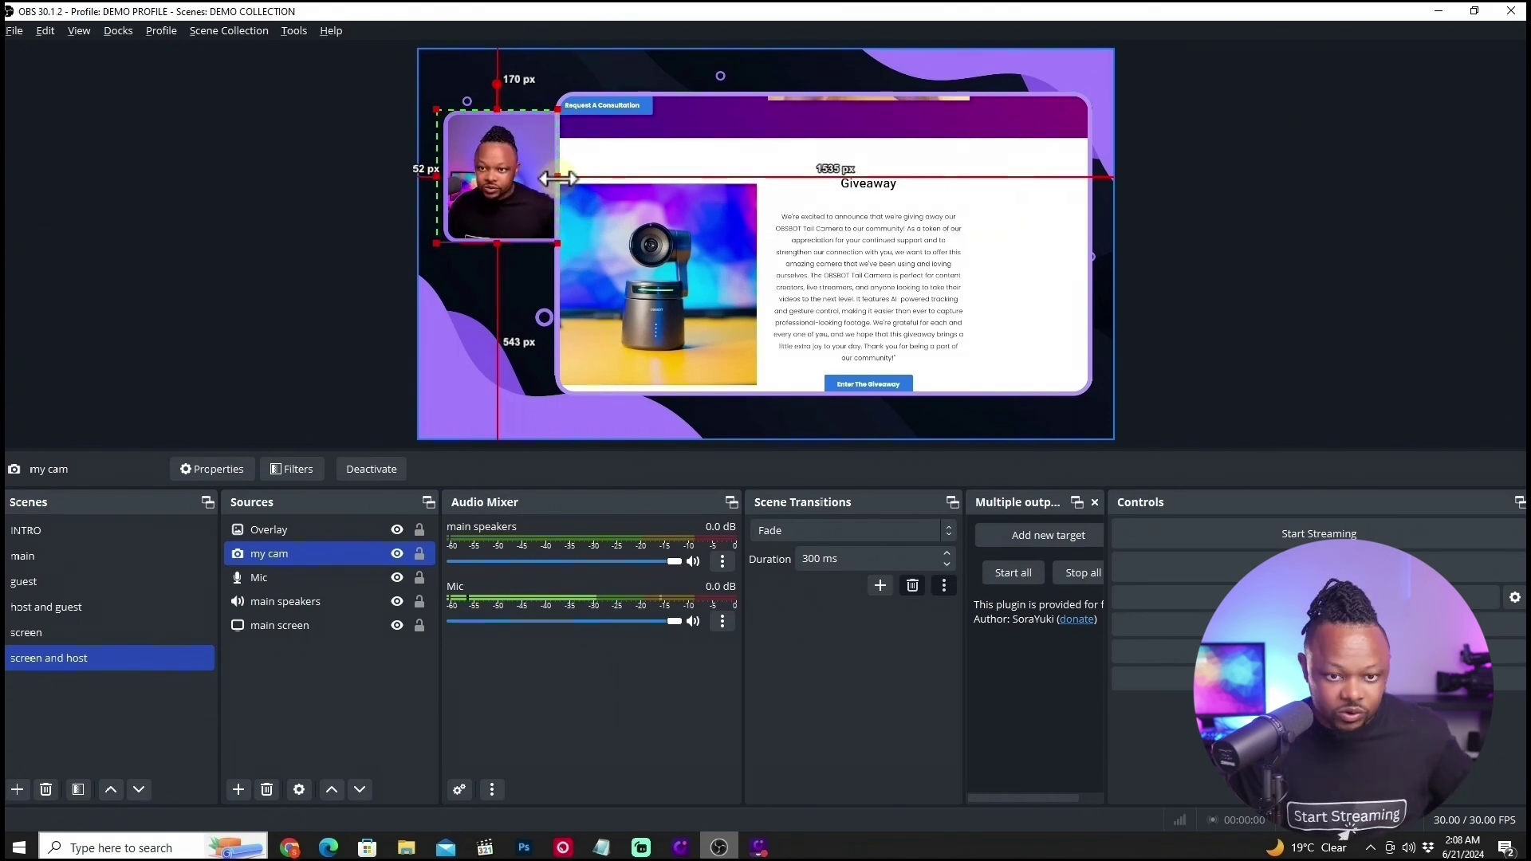
{"action": "left_click_drag", "start_coordinate": [437, 177], "coordinate": [444, 181]}
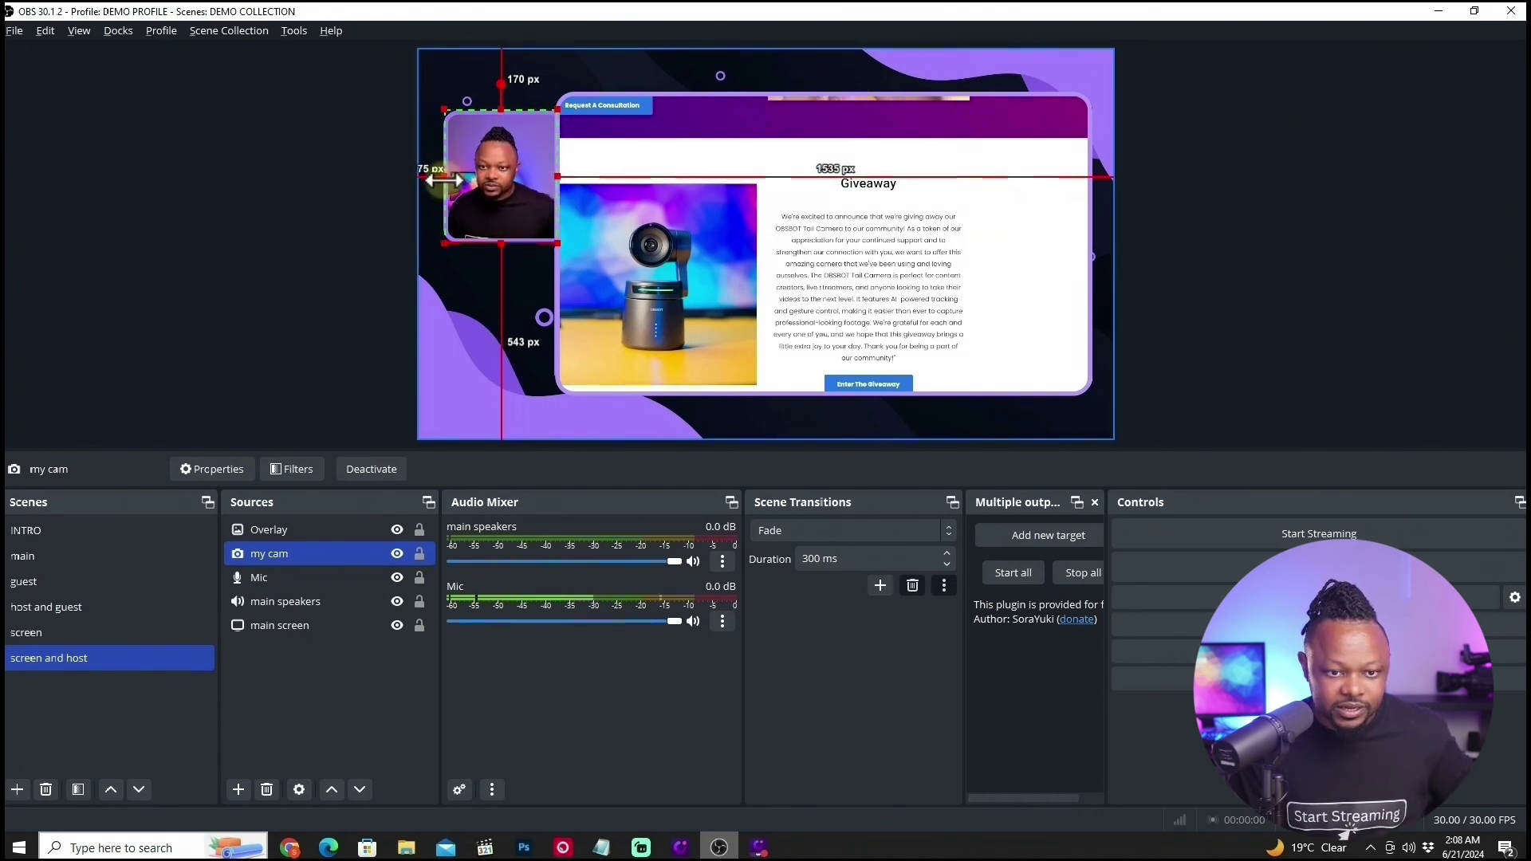
{"action": "left_click", "coordinate": [635, 304]}
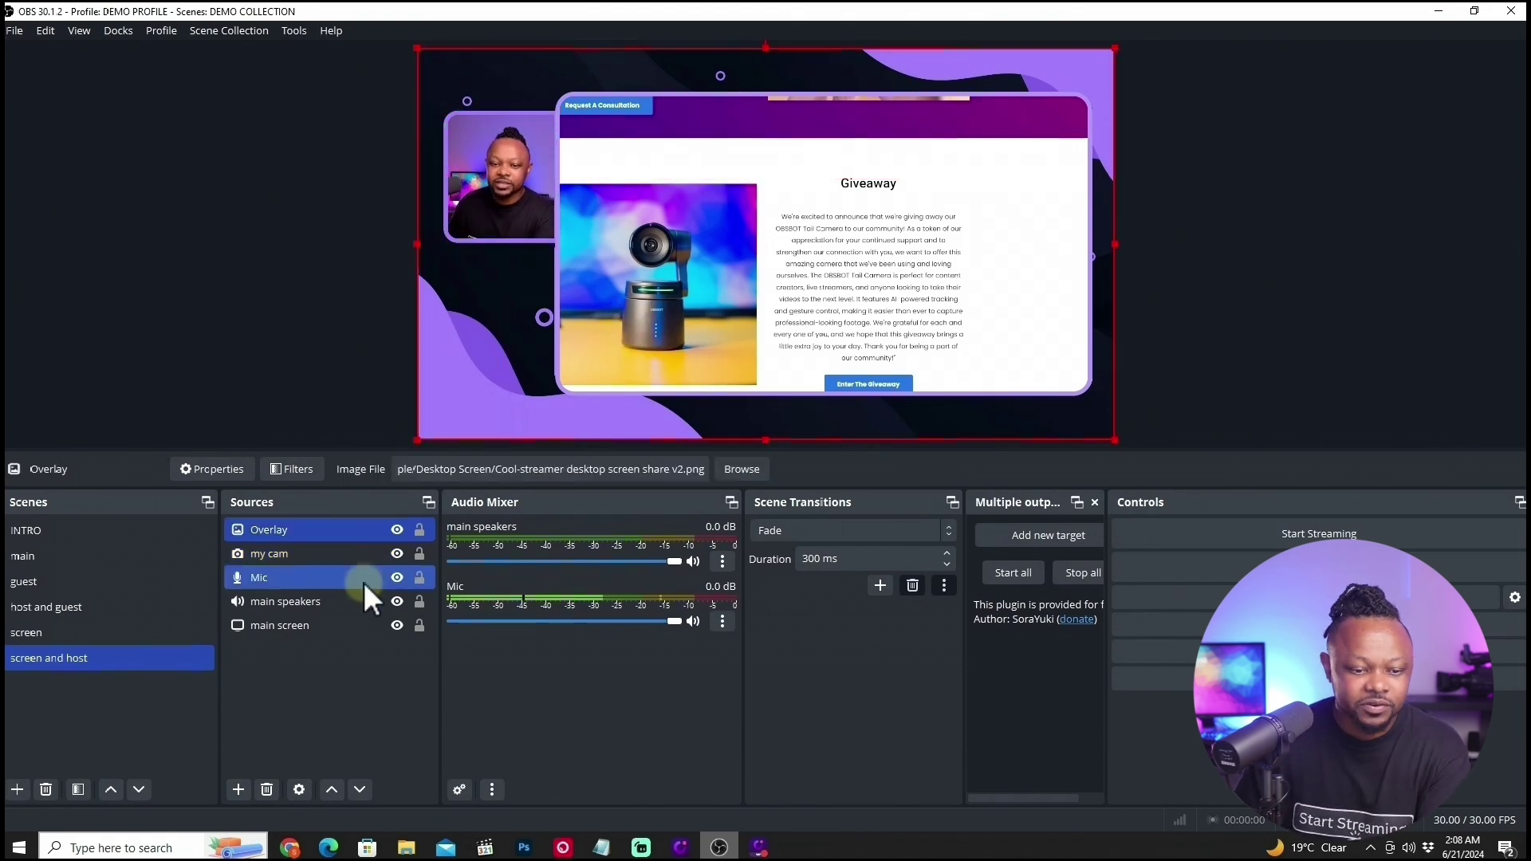
Step: Scale the main screen source to fill the overlay's large frame, about 386 px from the canvas's left edge and 123 px from its top
{"action": "left_click", "coordinate": [301, 622]}
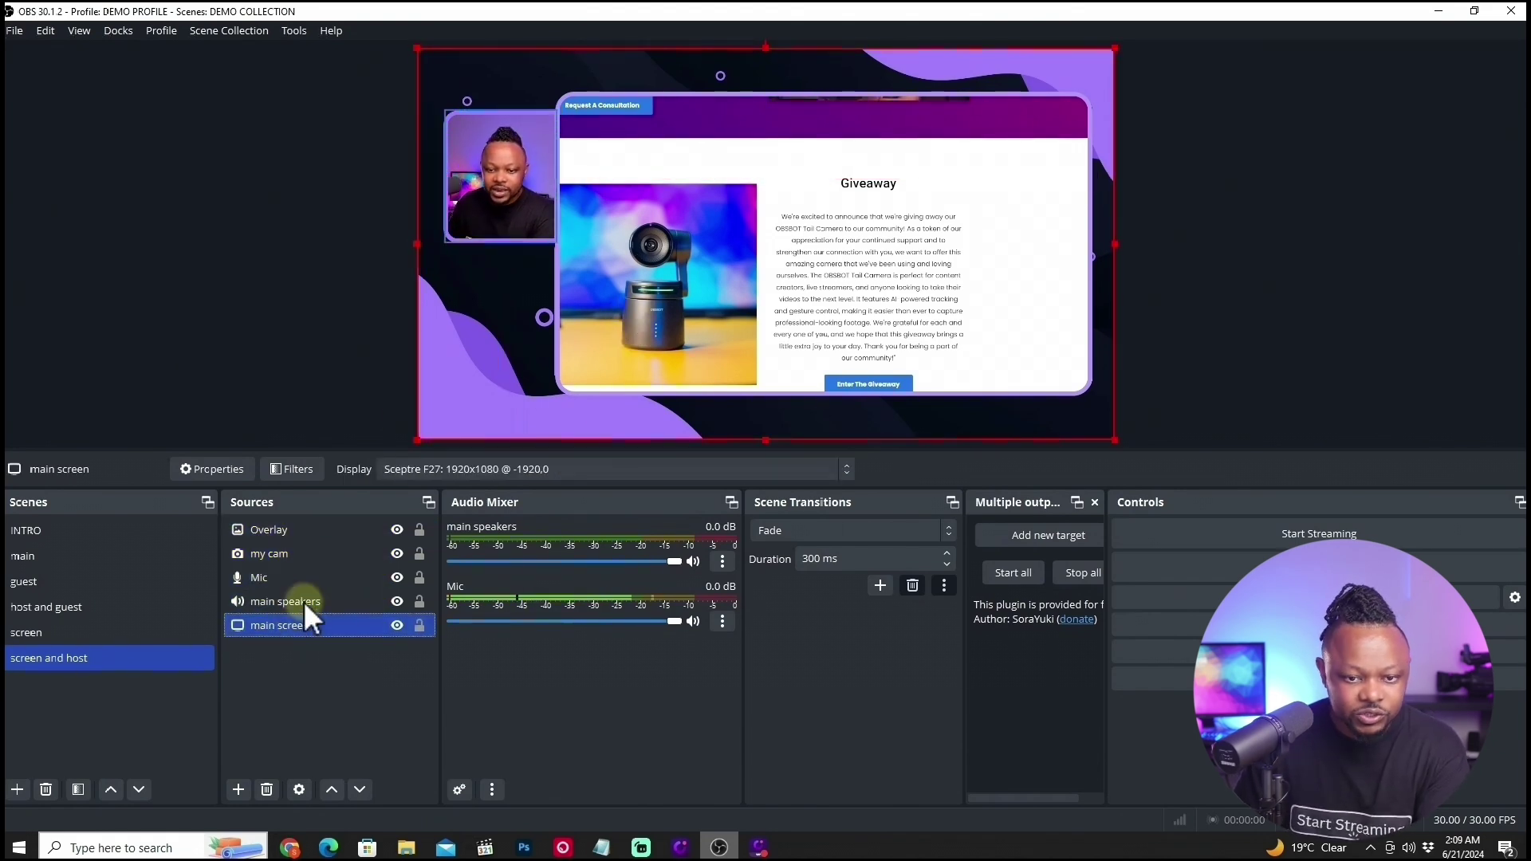
{"action": "left_click_drag", "start_coordinate": [415, 45], "coordinate": [674, 120]}
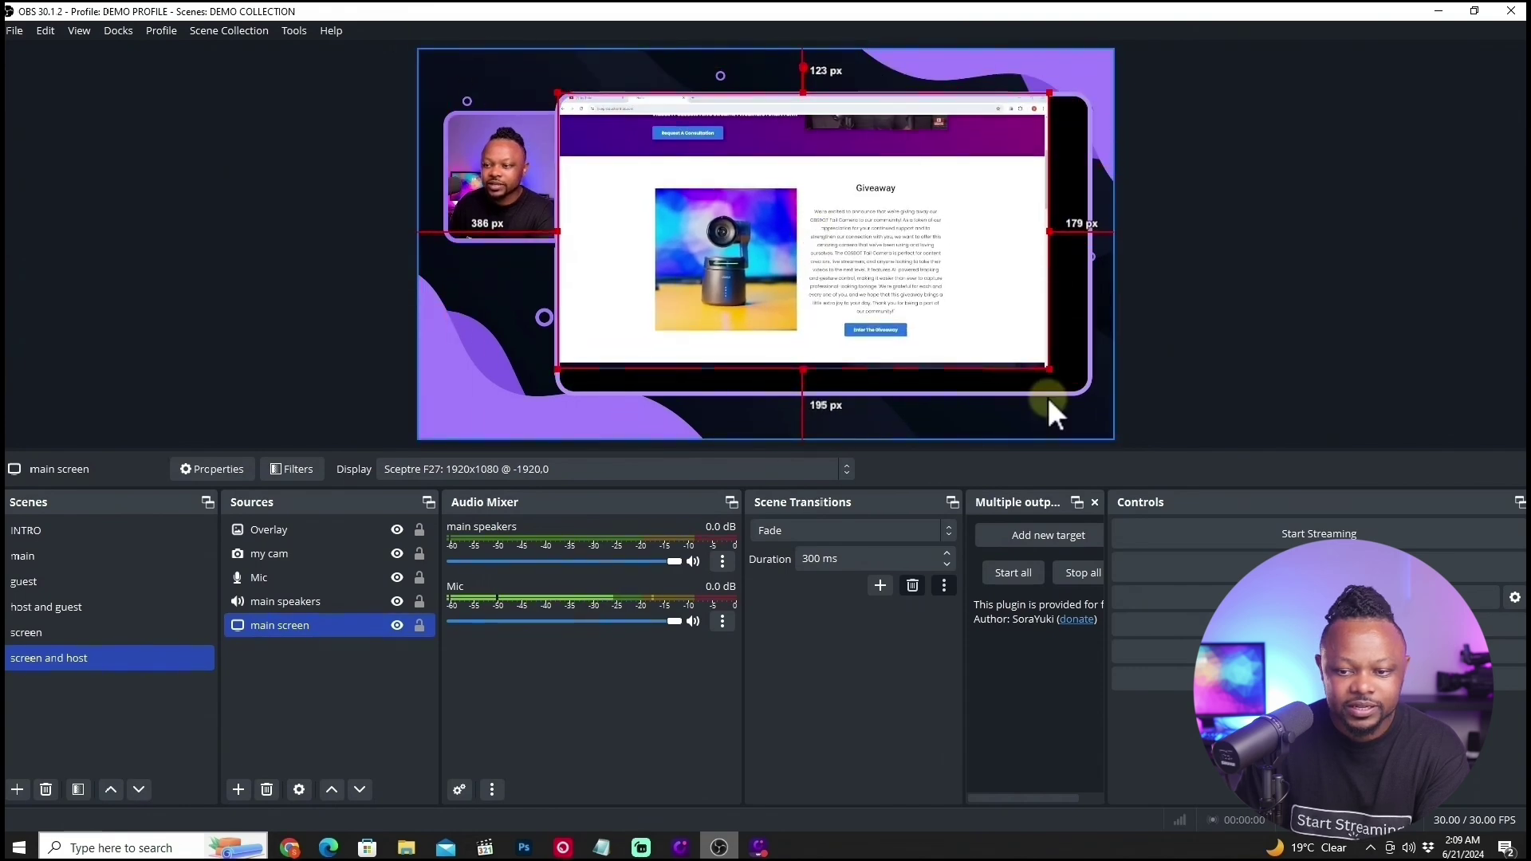
{"action": "left_click_drag", "start_coordinate": [1045, 369], "coordinate": [1087, 394]}
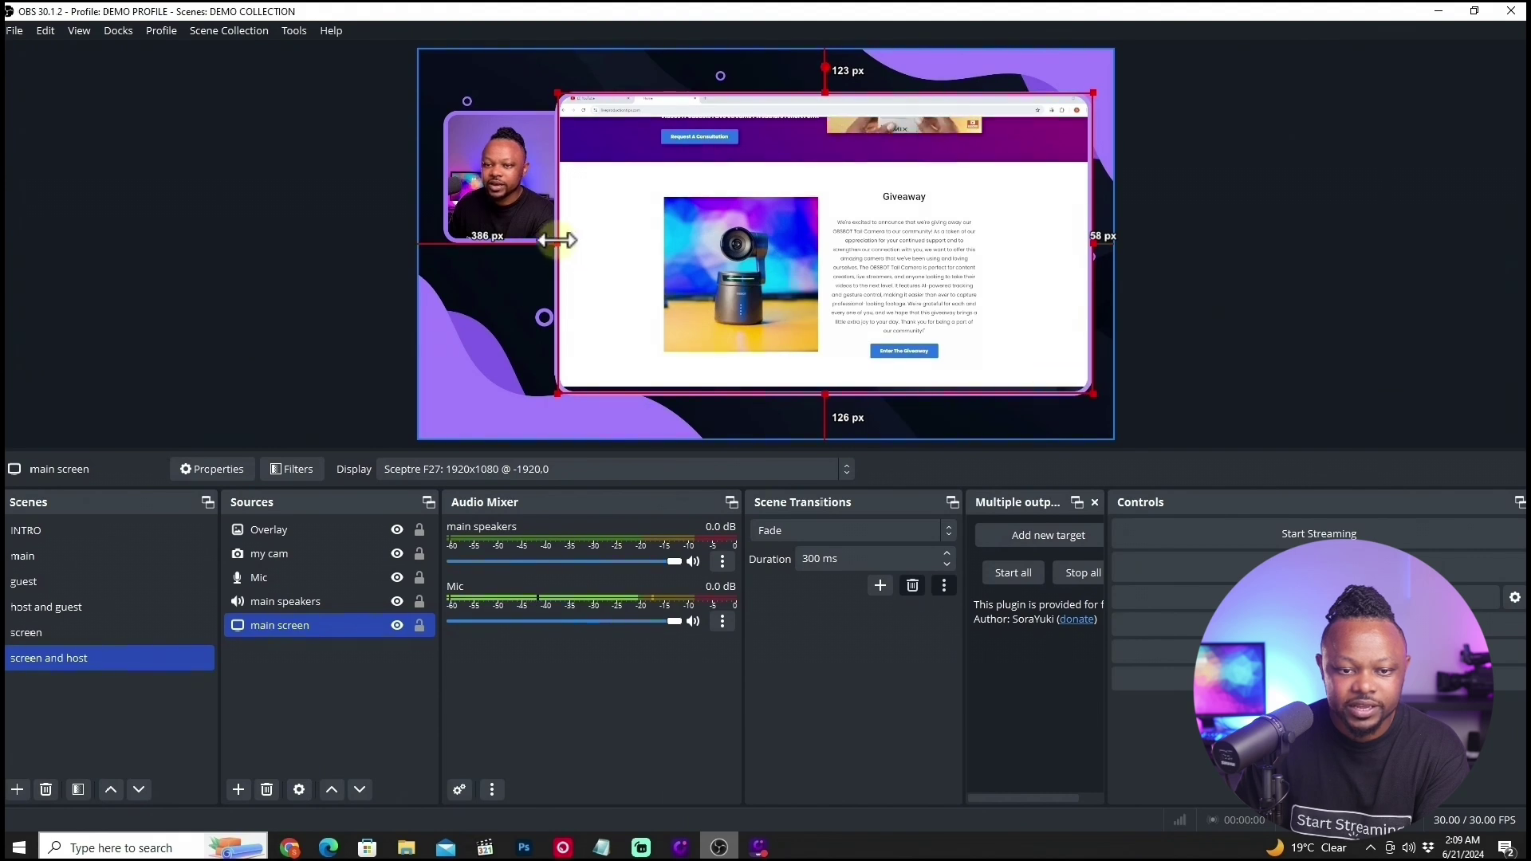
{"action": "left_click", "coordinate": [505, 68]}
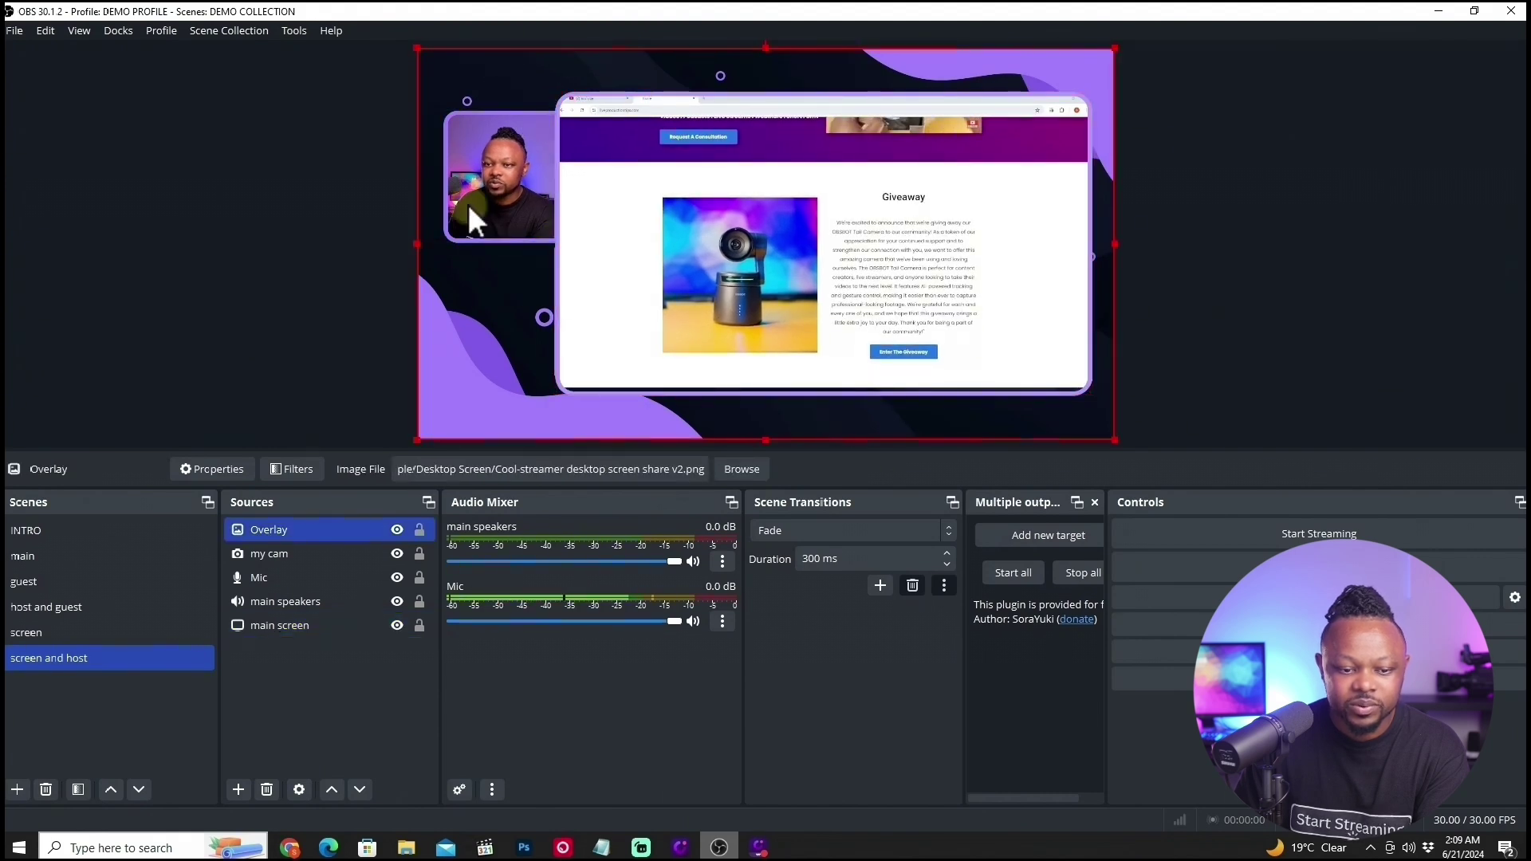
Step: Lock the my cam, Mic and main screen sources
{"action": "left_click", "coordinate": [424, 602]}
{"action": "left_click", "coordinate": [423, 624], "text": "shift"}
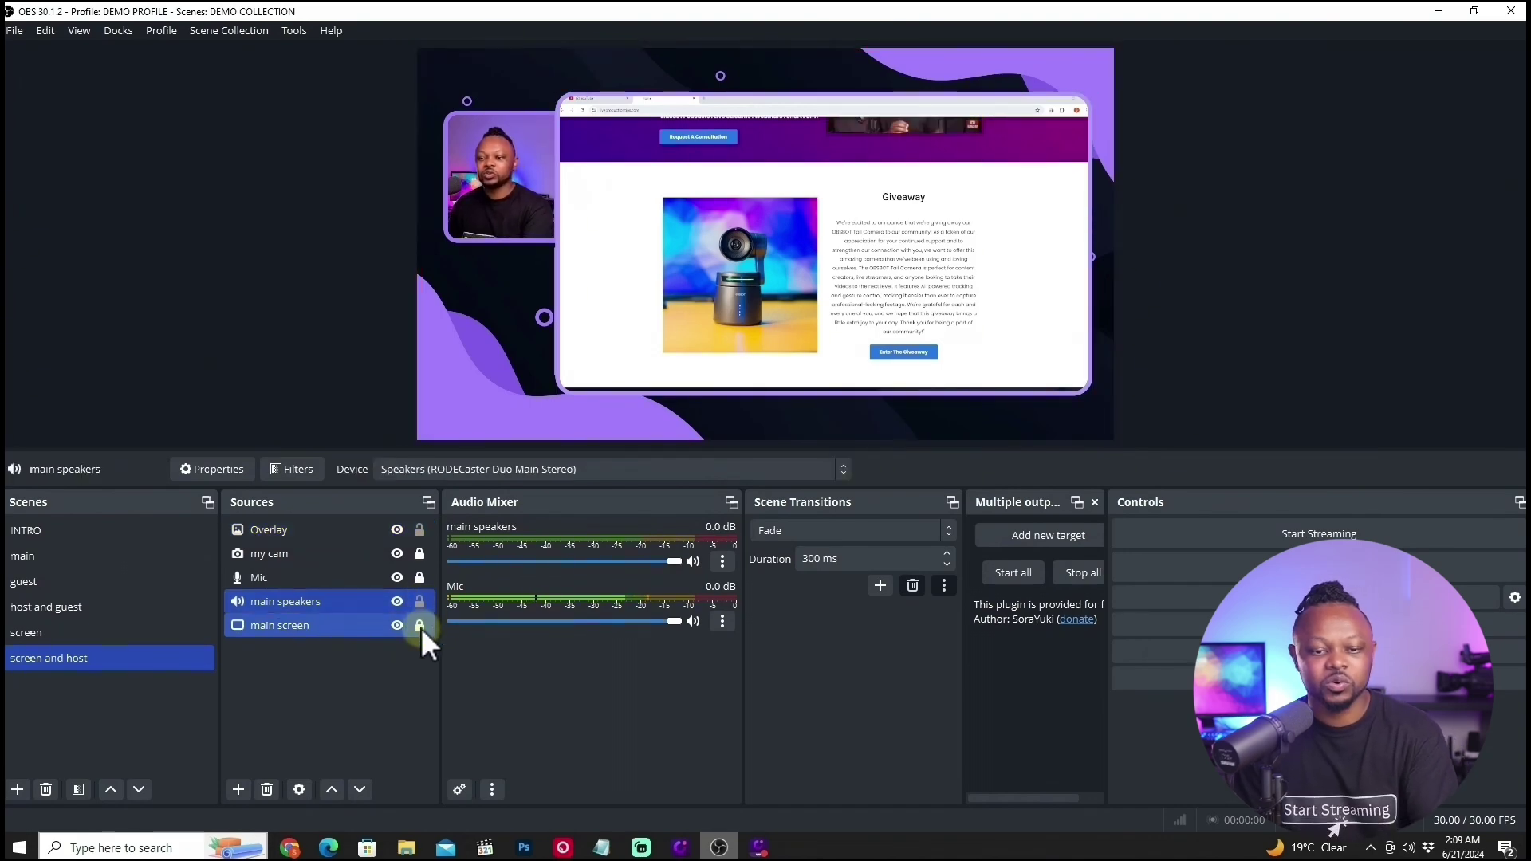
{"action": "left_click", "coordinate": [421, 628], "text": "ctrl"}
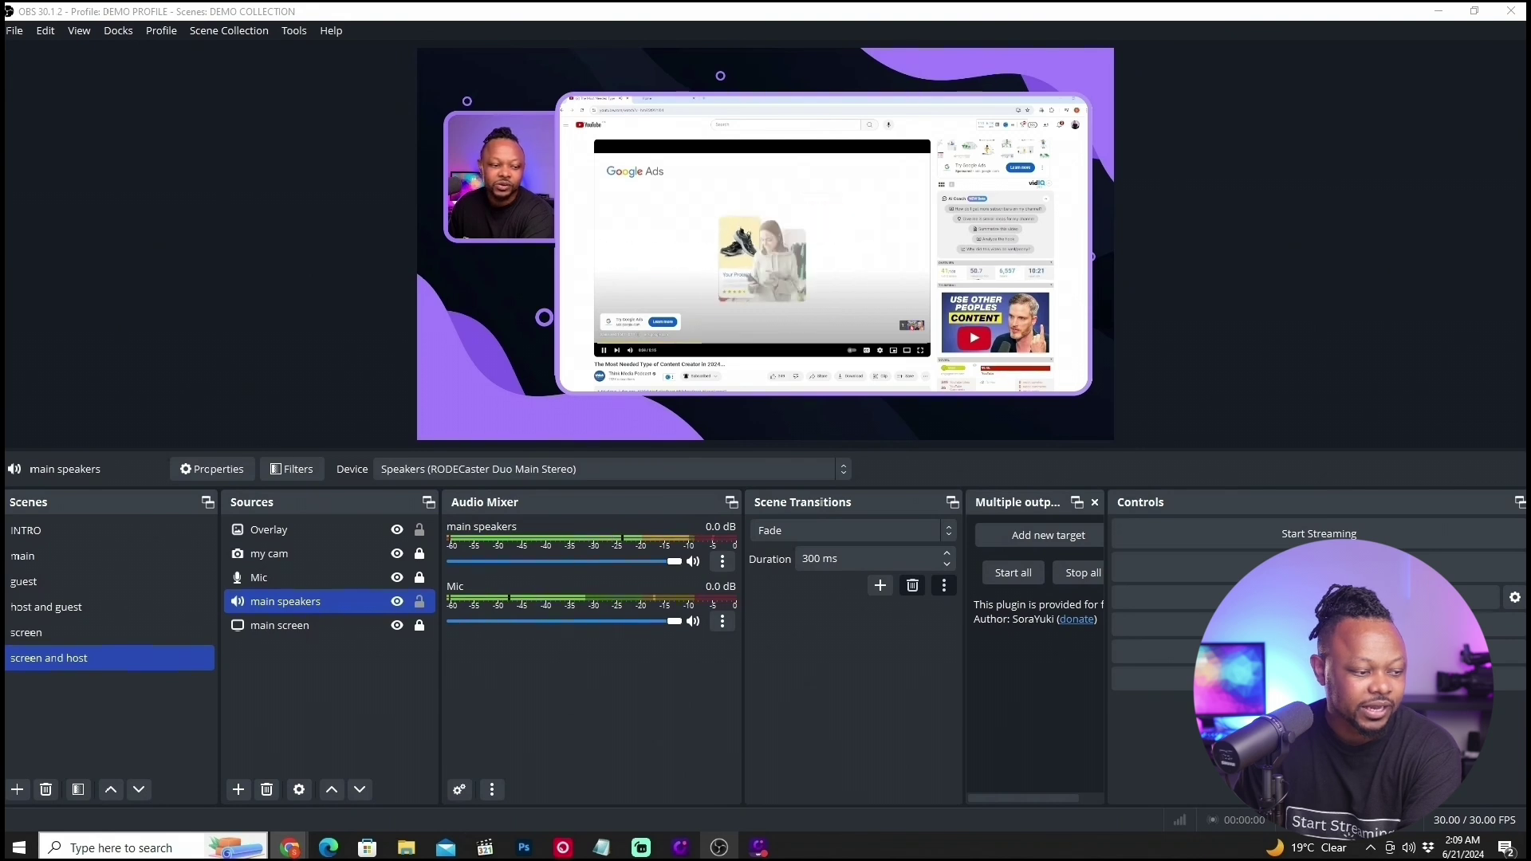
Step: Test the layout by skipping the ad and playing the YouTube video full screen on the captured display, then minimize the browser
{"action": "left_click", "coordinate": [911, 327]}
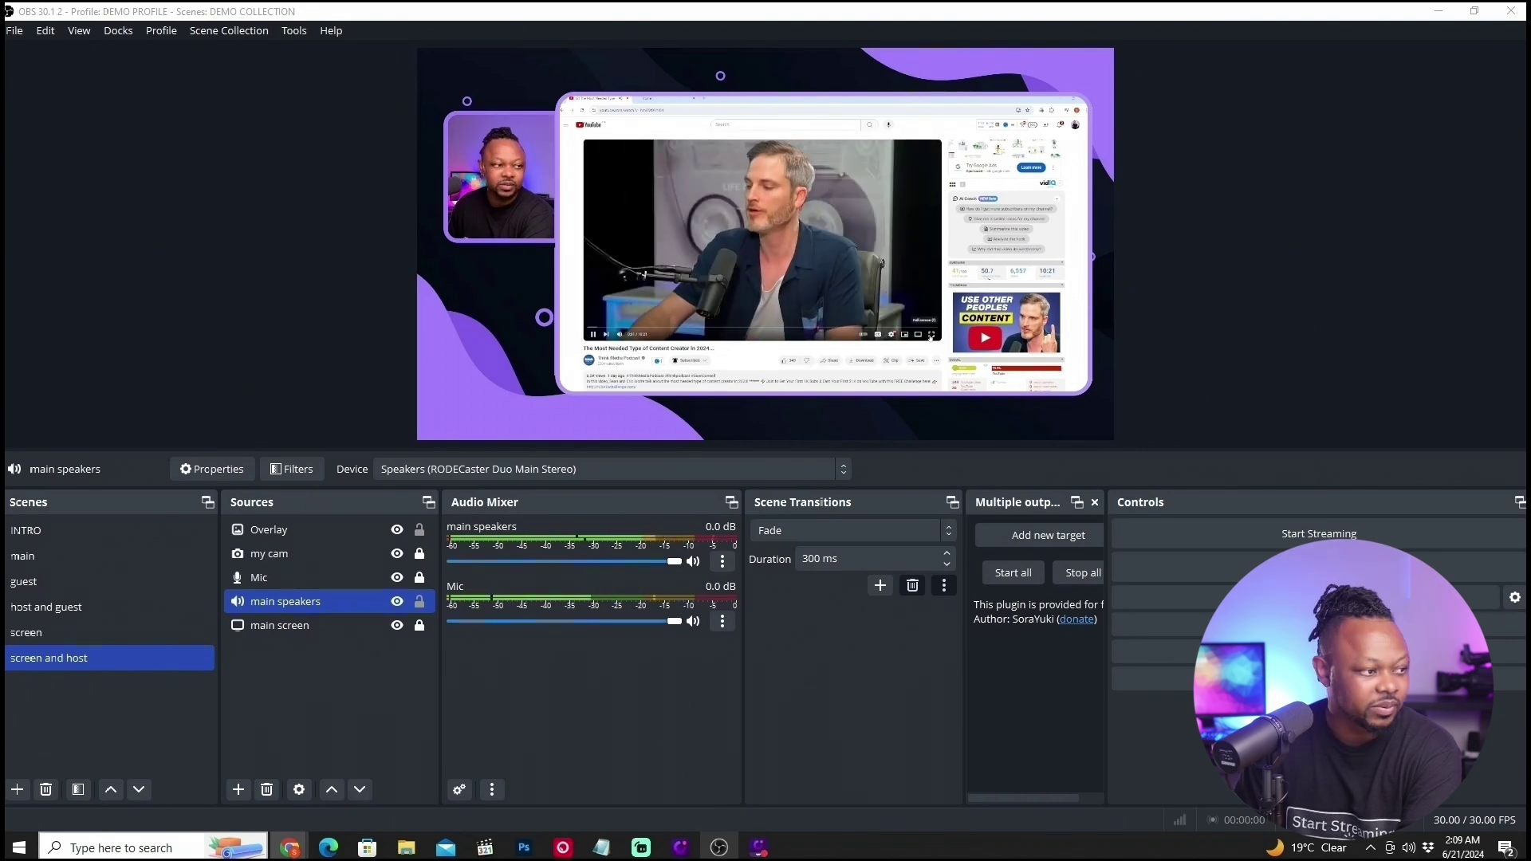
{"action": "left_click", "coordinate": [931, 335]}
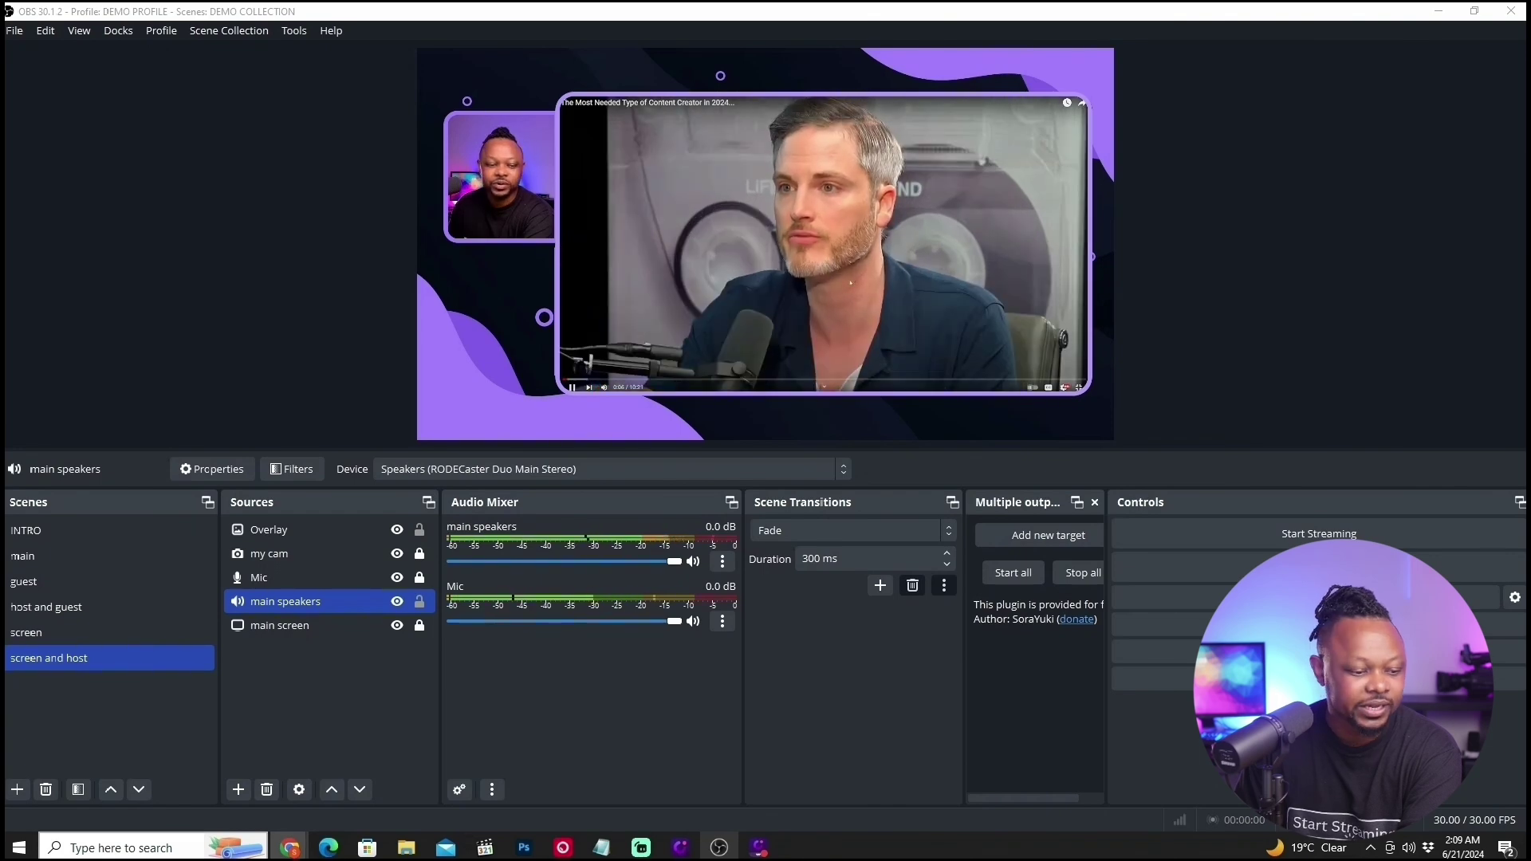
{"action": "key", "text": "Escape"}
{"action": "left_click", "coordinate": [290, 847]}
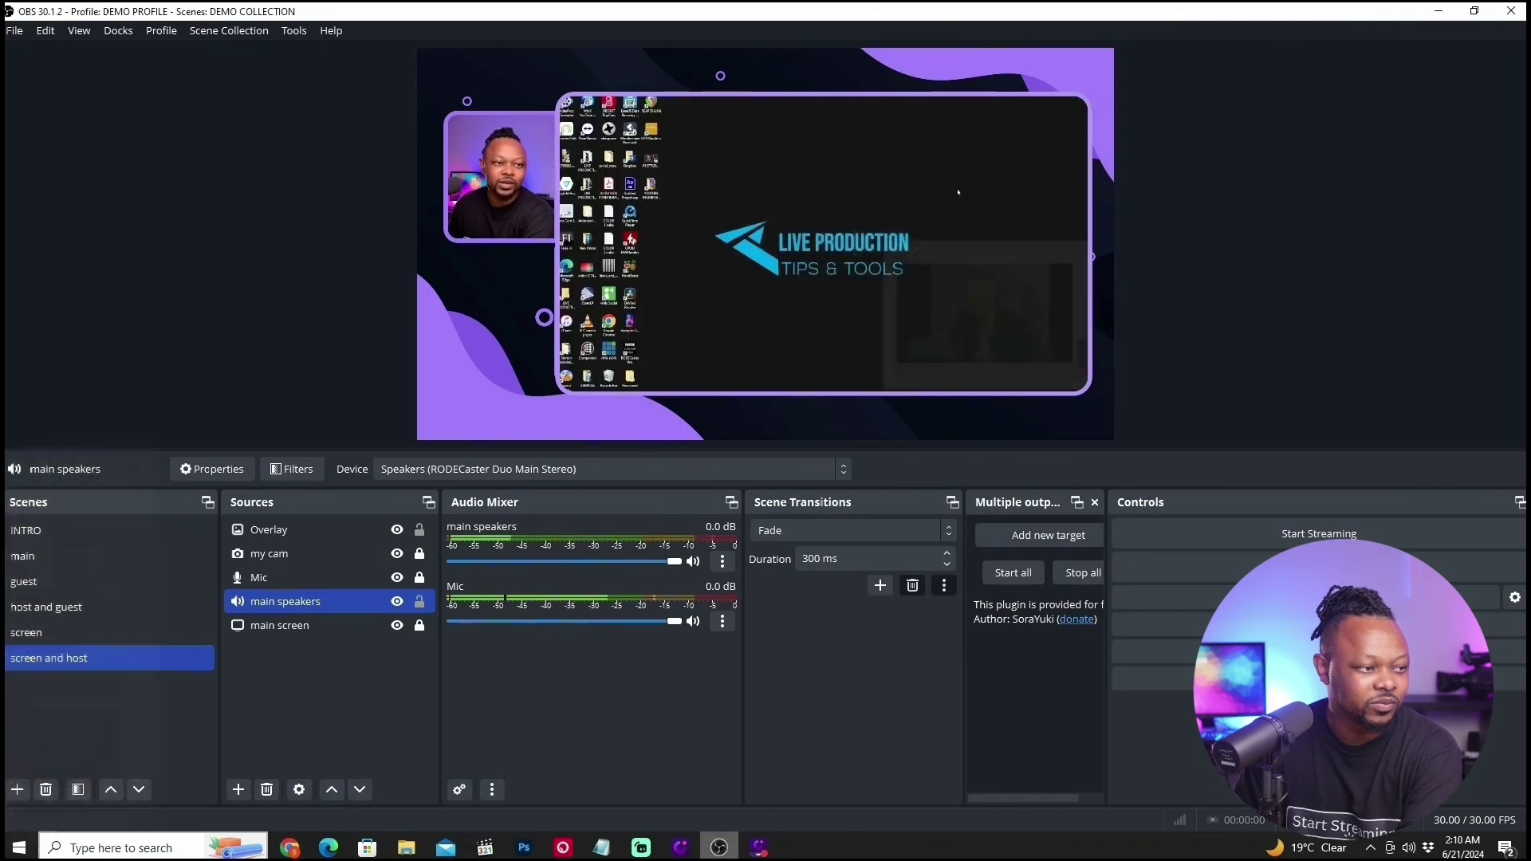
Step: Show Streamlabs Desktop on the captured display and compare the screen scene with the screen and host scene
{"action": "left_click", "coordinate": [641, 847]}
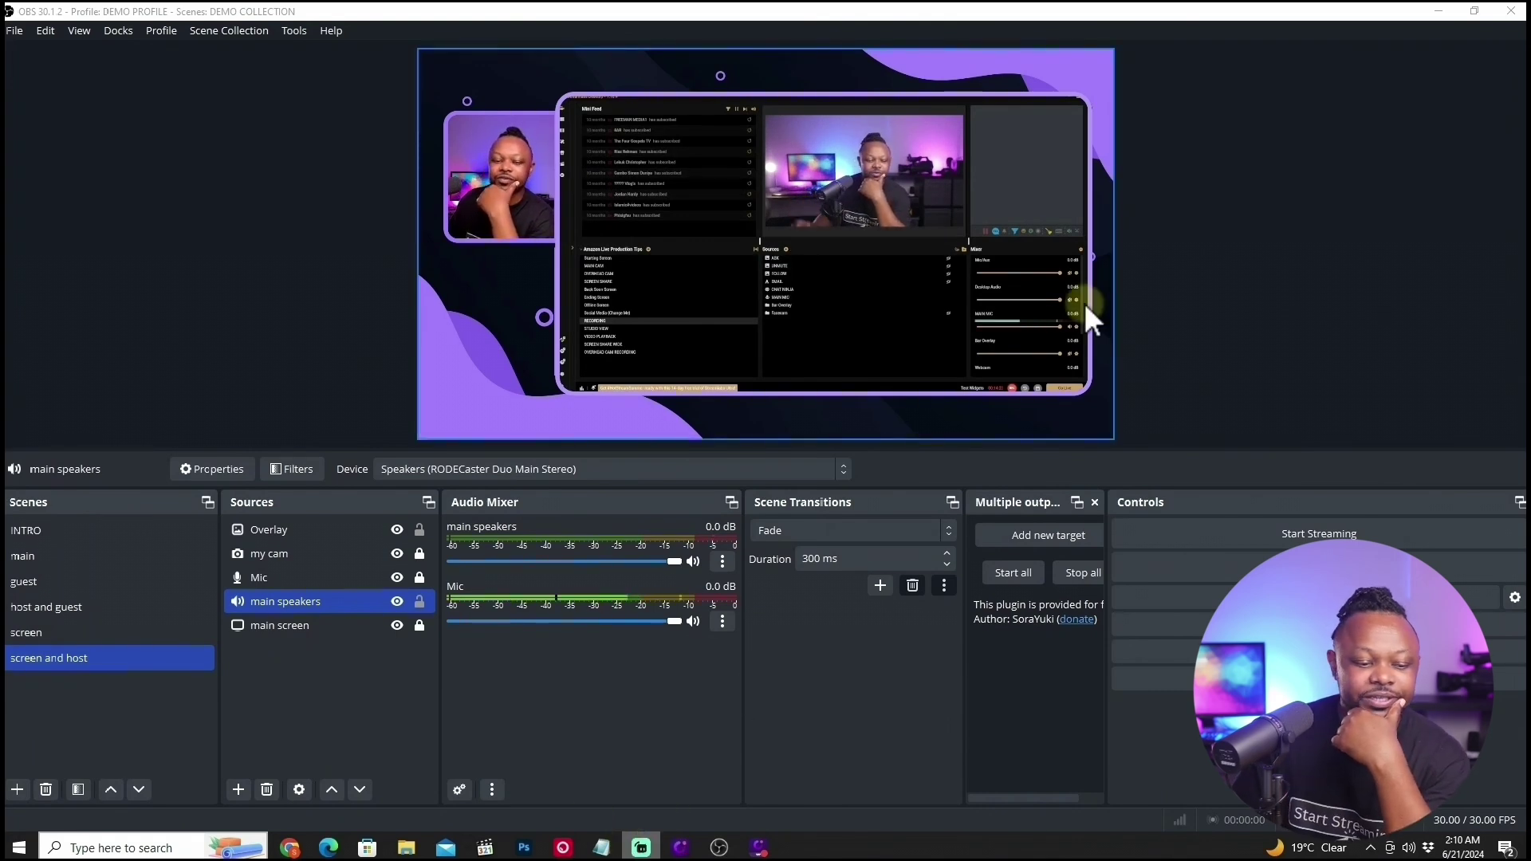
{"action": "left_click", "coordinate": [69, 635]}
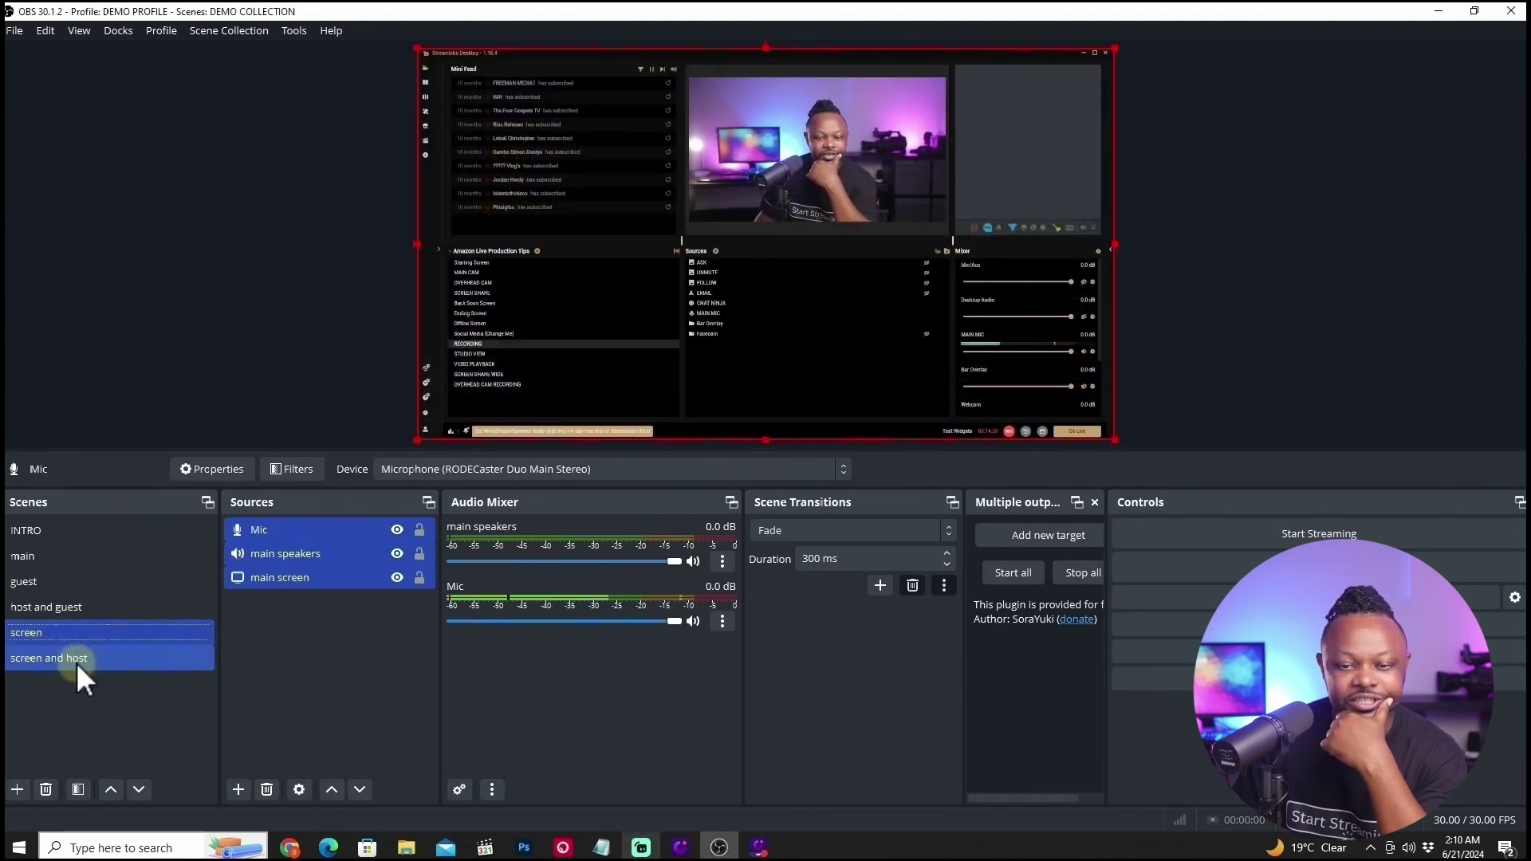
{"action": "left_click", "coordinate": [76, 658]}
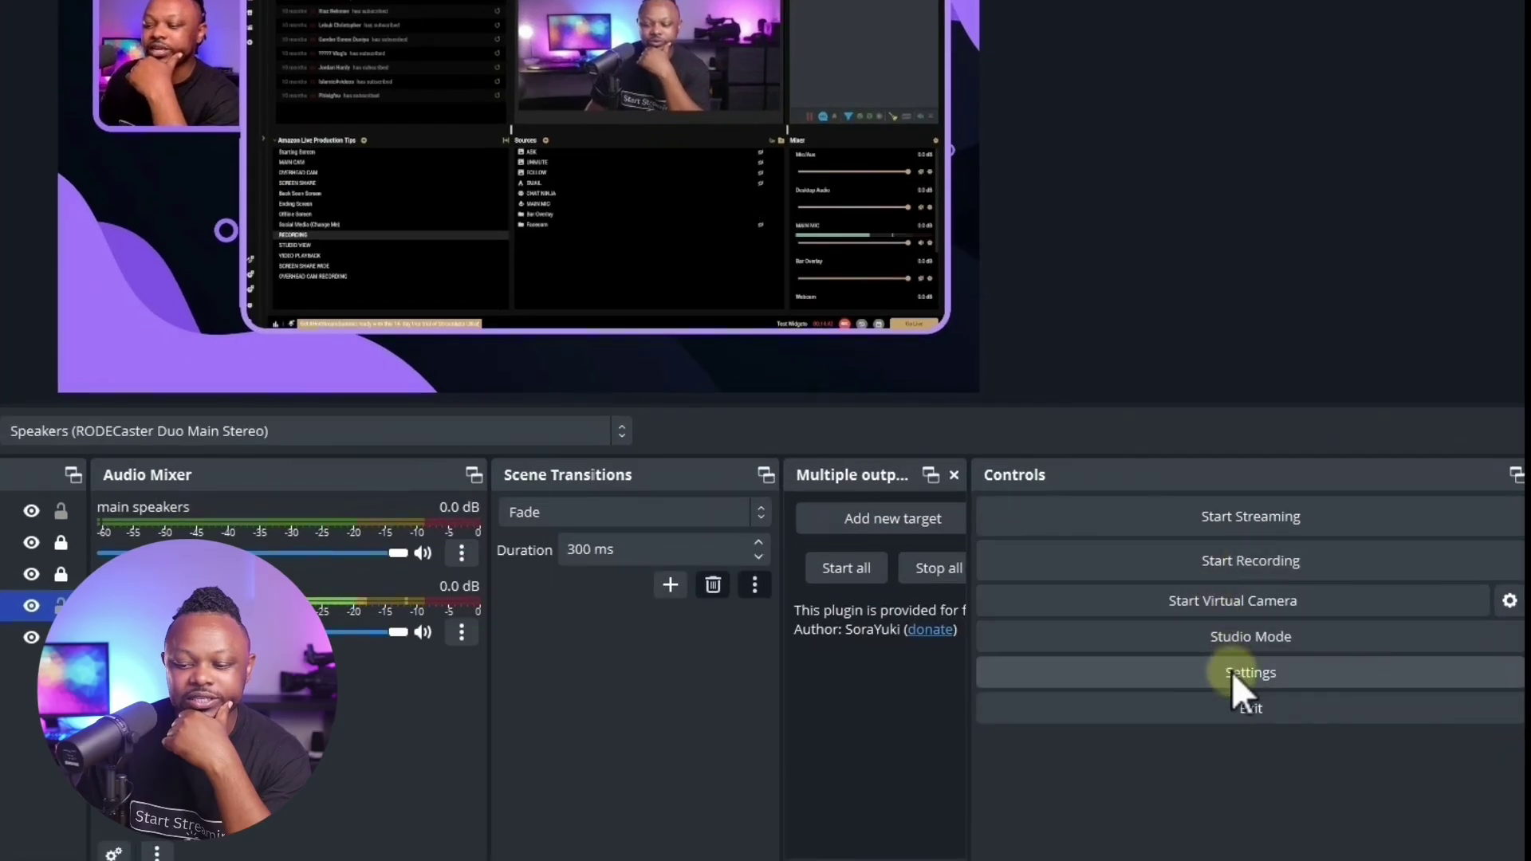
Step: Open the Stream settings and look through the available streaming services
{"action": "left_click", "coordinate": [1232, 672]}
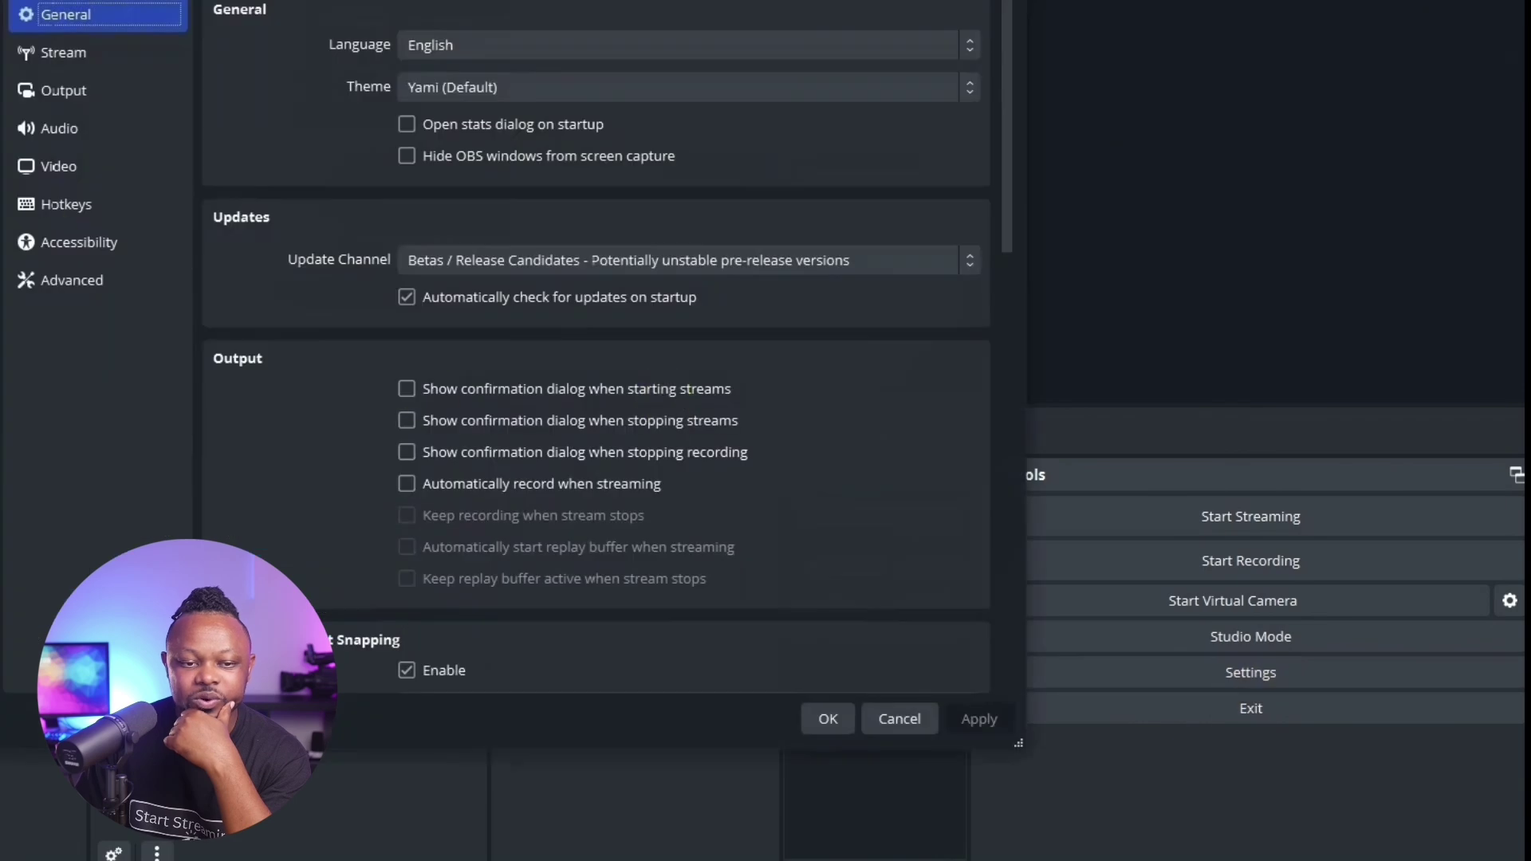
{"action": "left_click", "coordinate": [94, 48]}
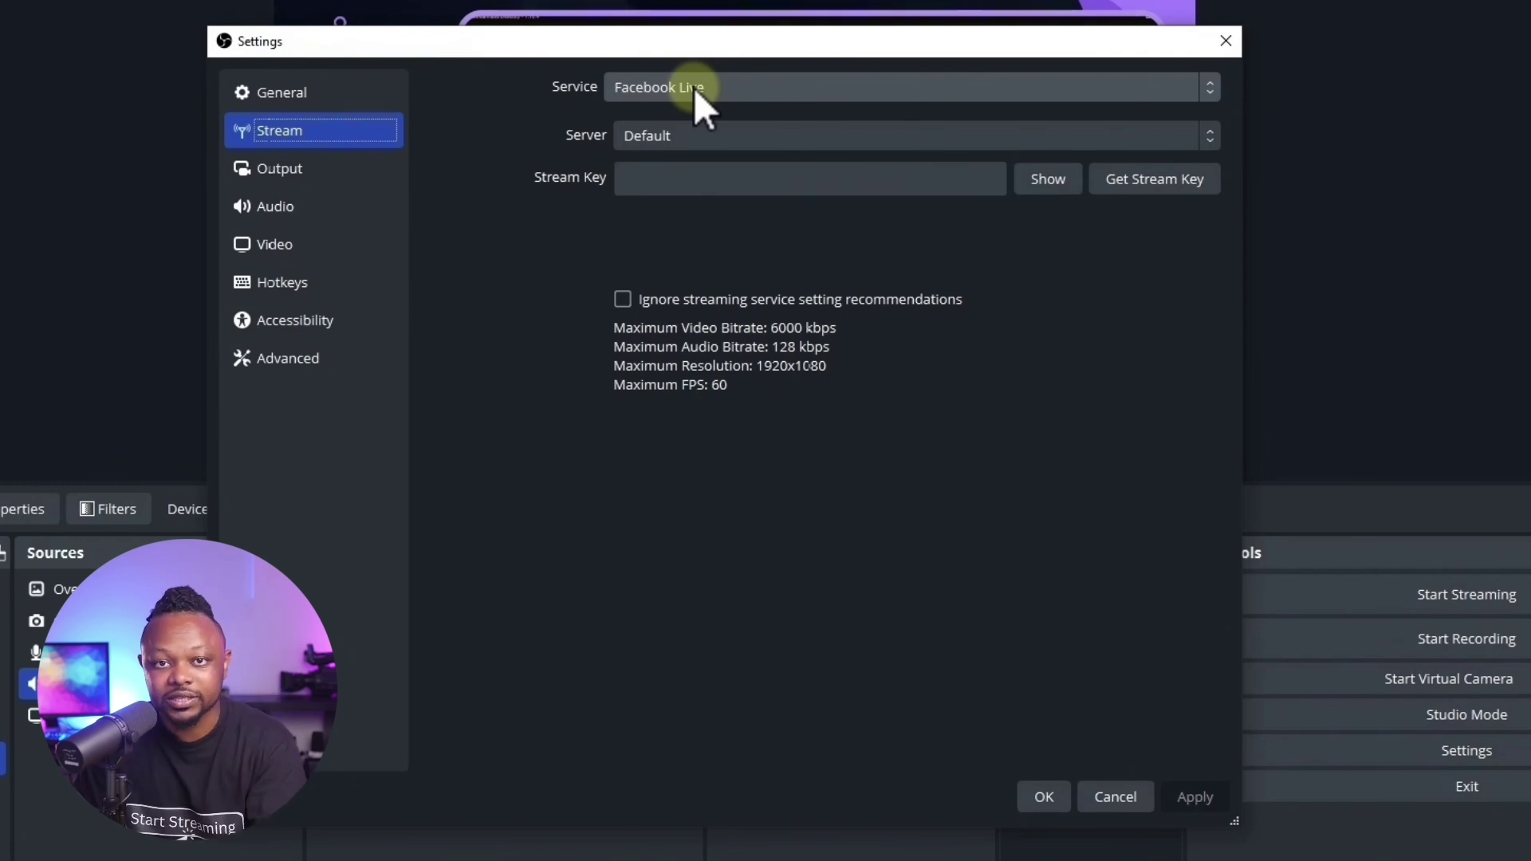
{"action": "left_click", "coordinate": [694, 88]}
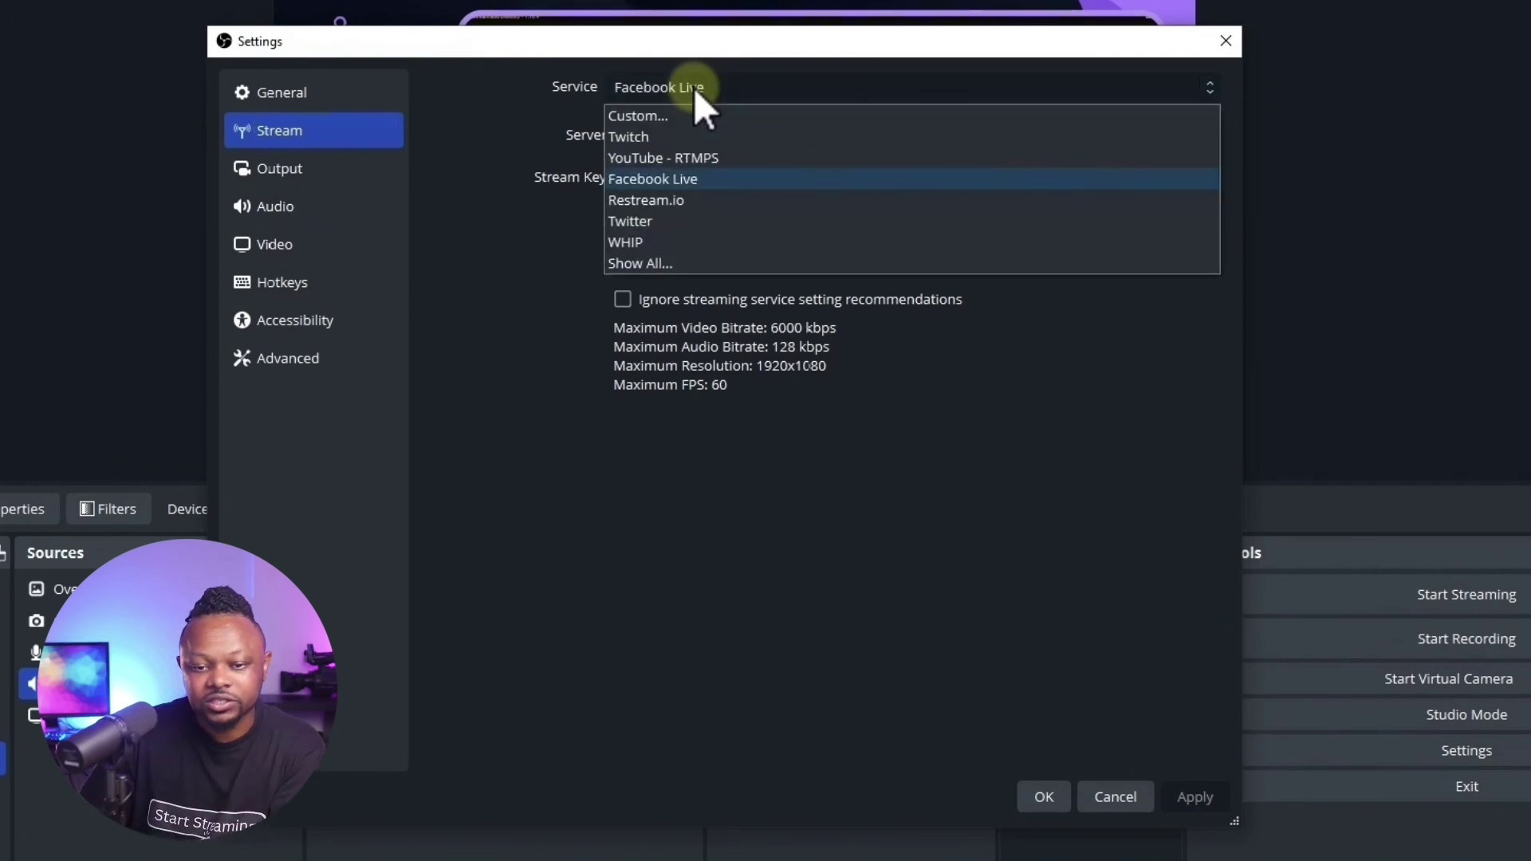
{"action": "left_click", "coordinate": [694, 88]}
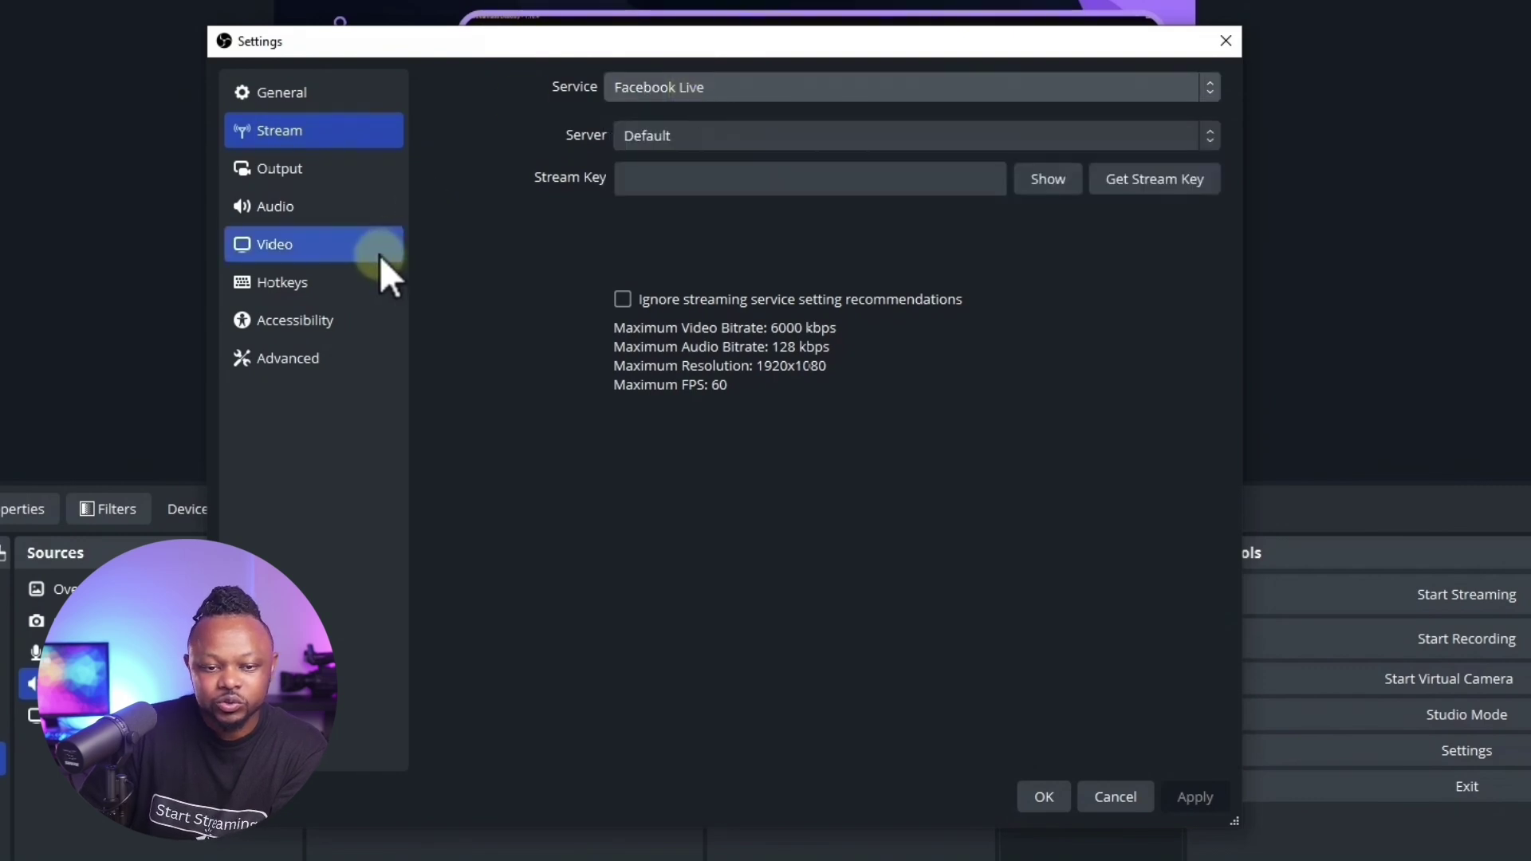
Step: Review the streaming output settings, the video canvas and output resolutions, and the available common FPS values
{"action": "left_click", "coordinate": [259, 166]}
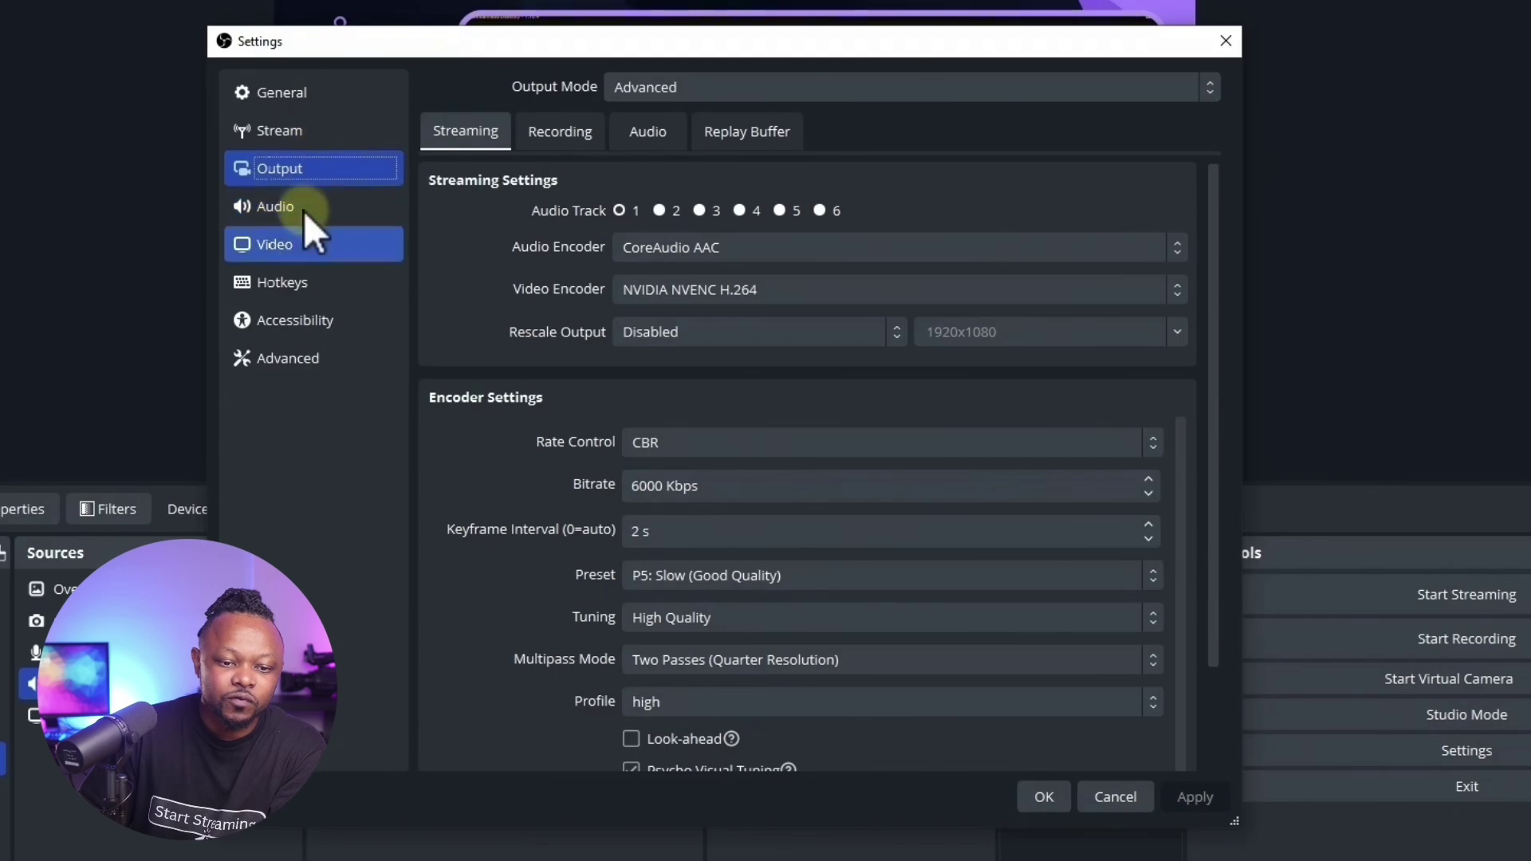
{"action": "left_click", "coordinate": [305, 244]}
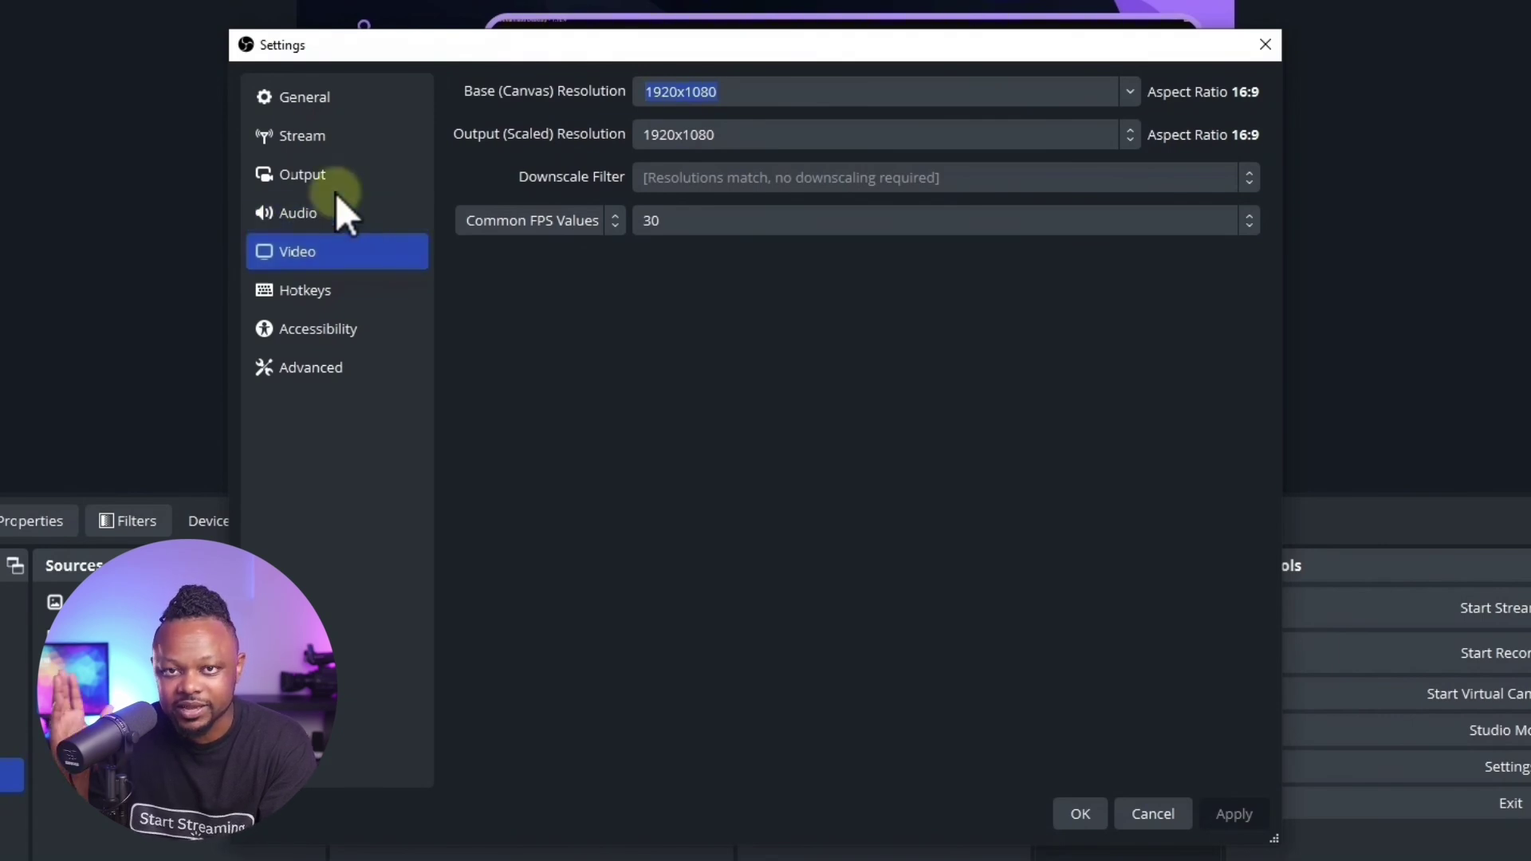
{"action": "left_click", "coordinate": [667, 220]}
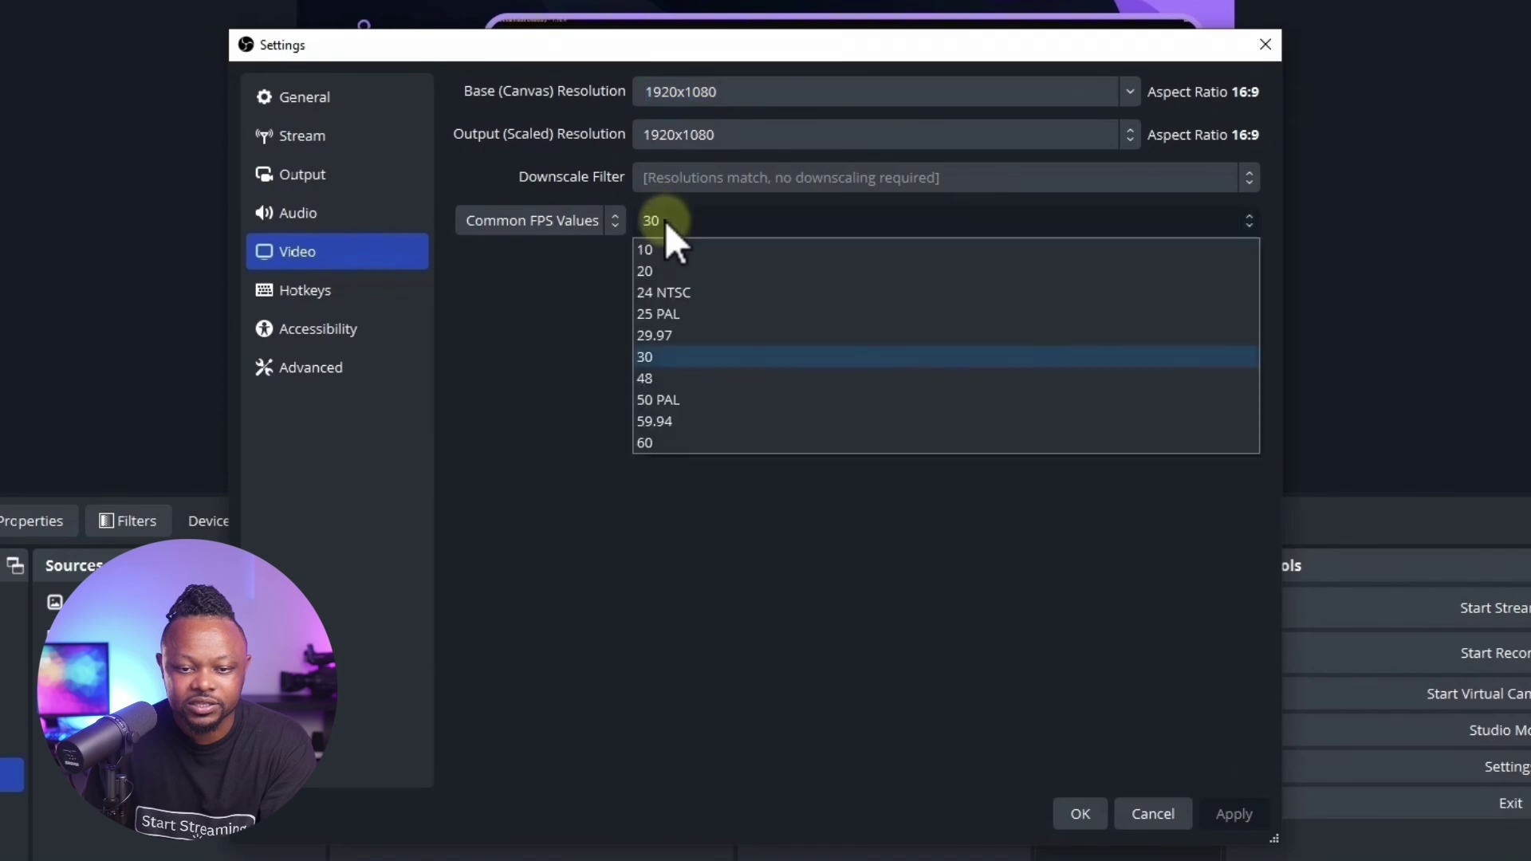
{"action": "left_click", "coordinate": [665, 222]}
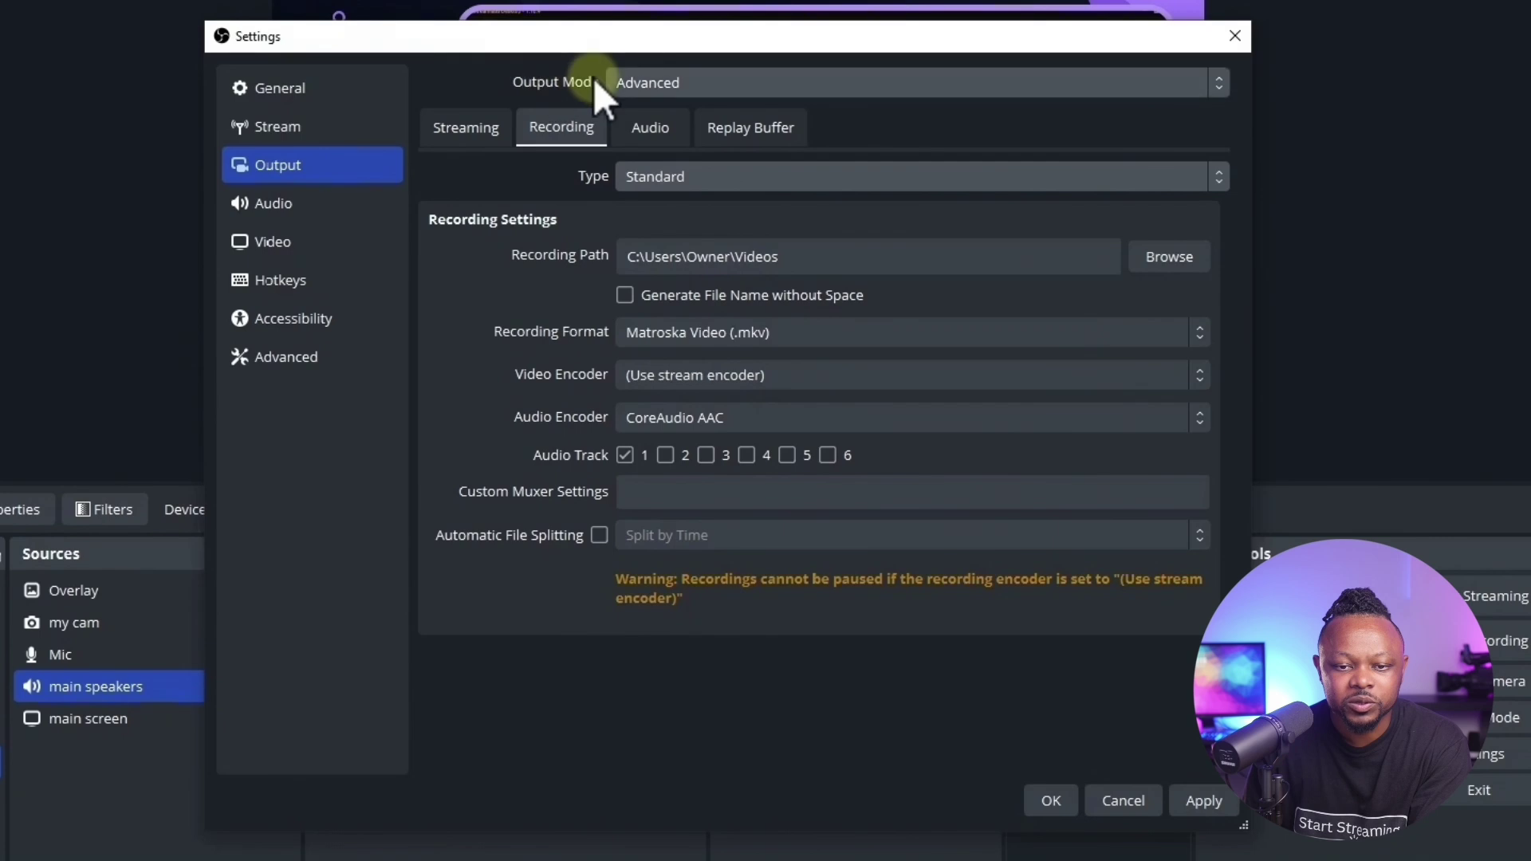
Step: In the Advanced recording output settings, set the recording format to Fragmented MP4 (.mp4) and the video encoder to NVIDIA NVENC H.264
{"action": "left_click", "coordinate": [651, 83]}
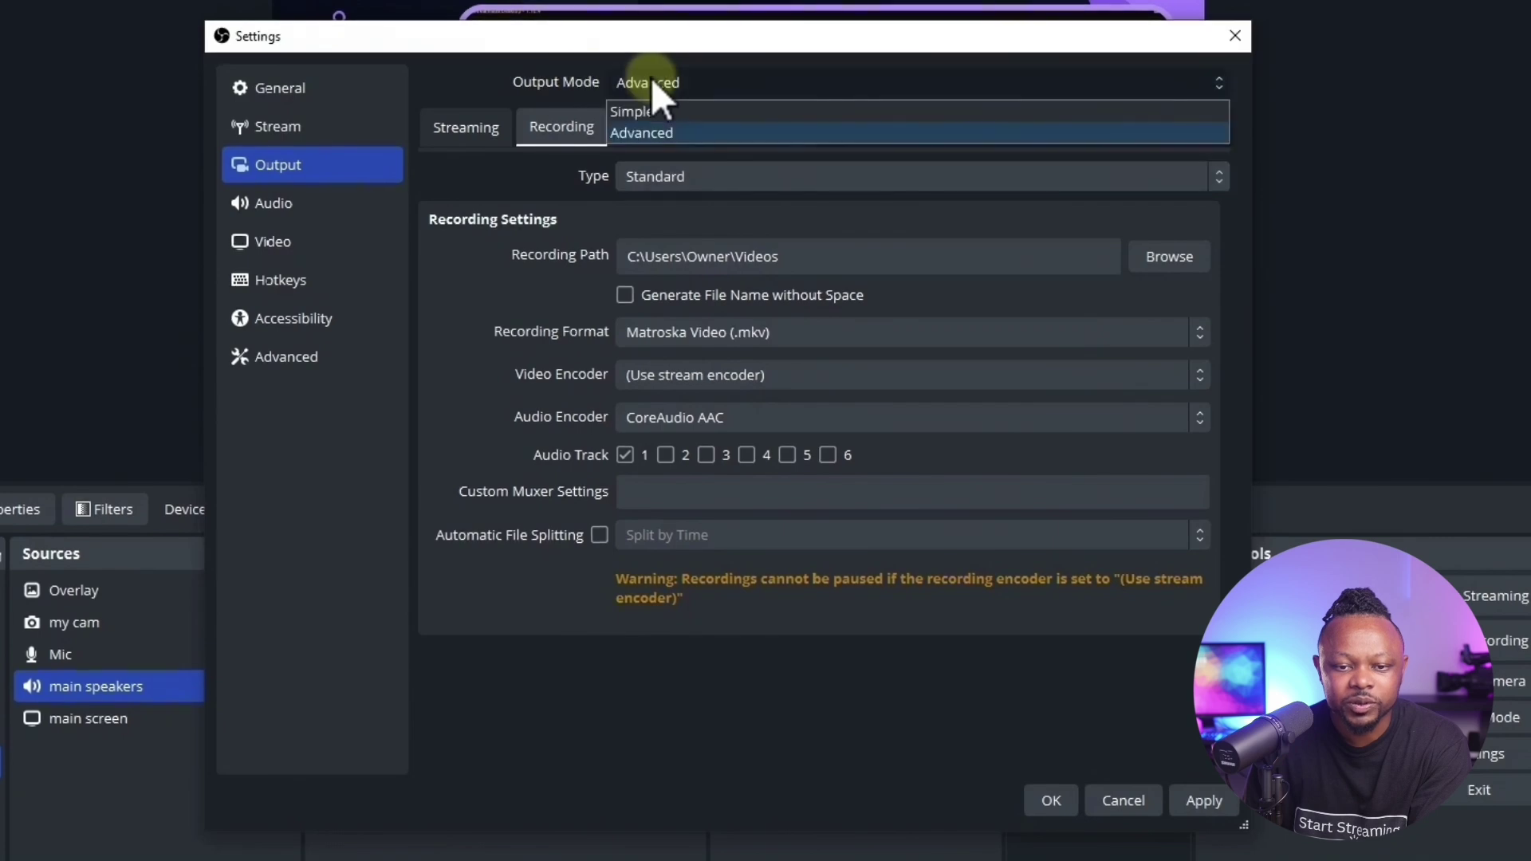
{"action": "left_click", "coordinate": [656, 126]}
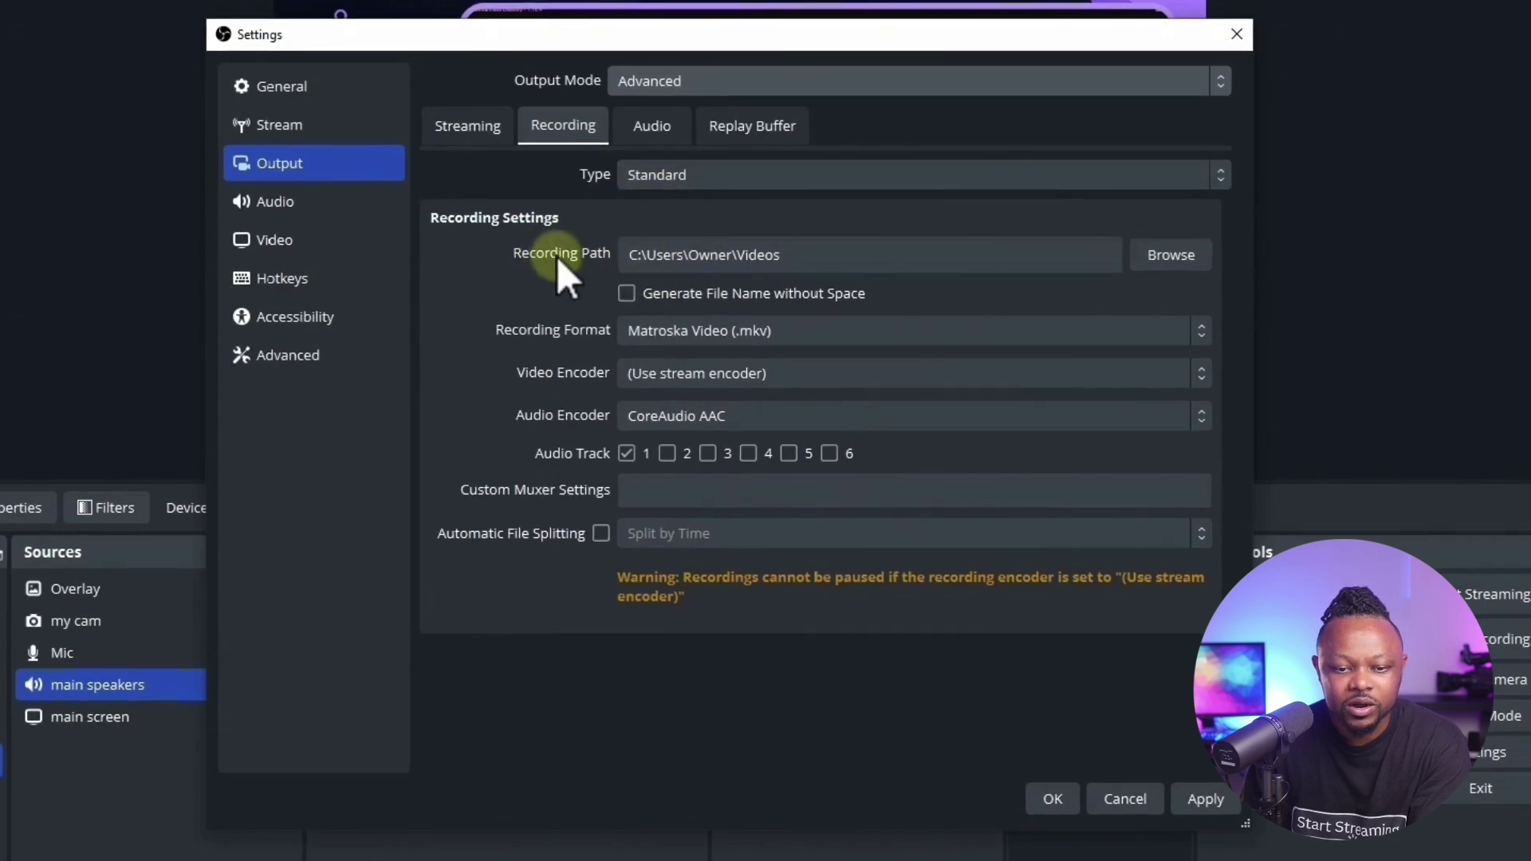
{"action": "left_click", "coordinate": [1188, 257]}
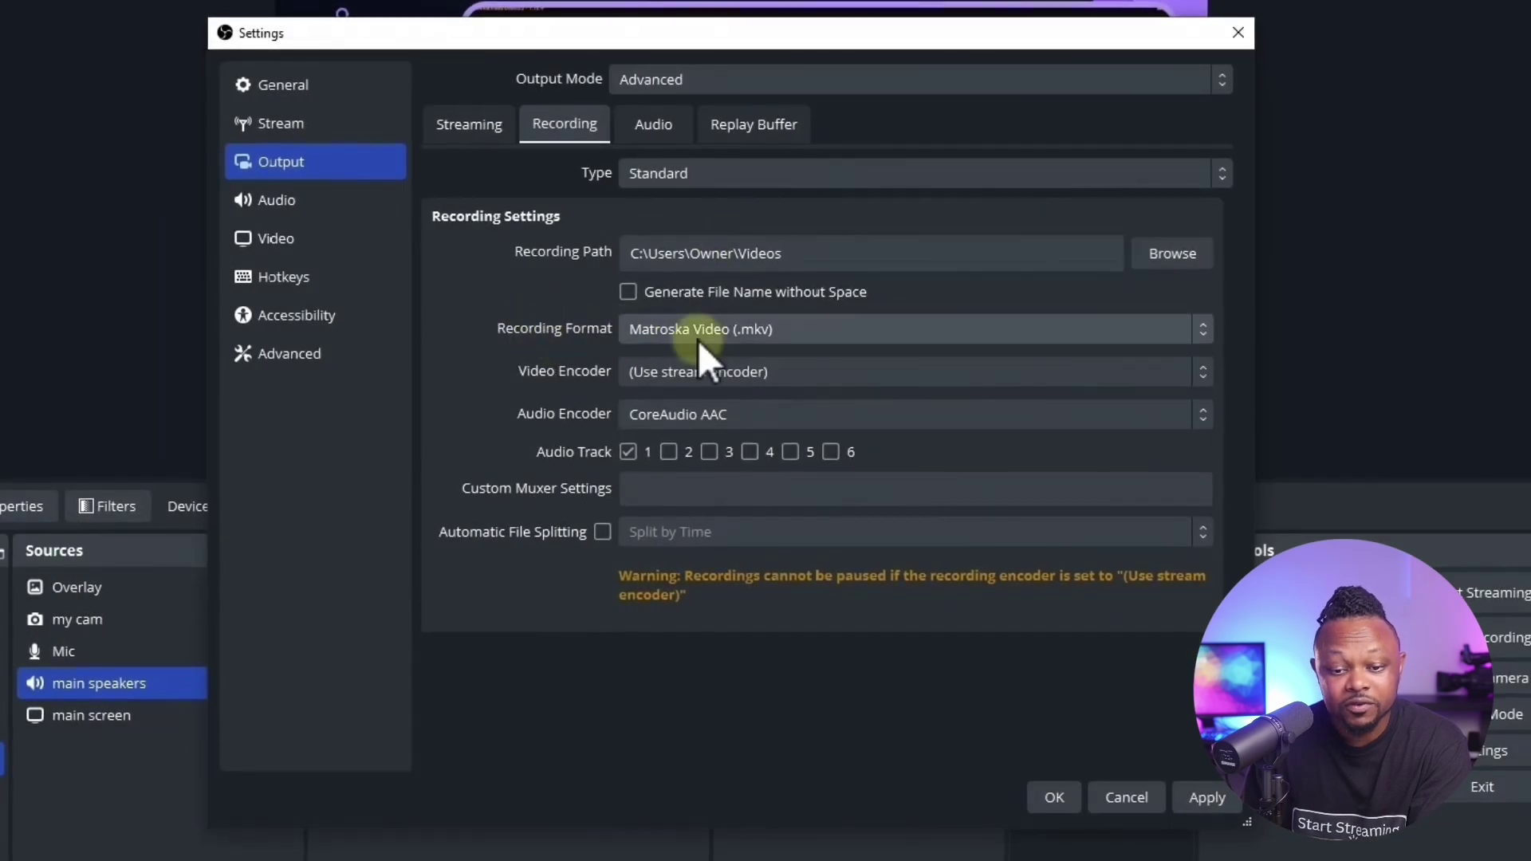
{"action": "left_click", "coordinate": [734, 334]}
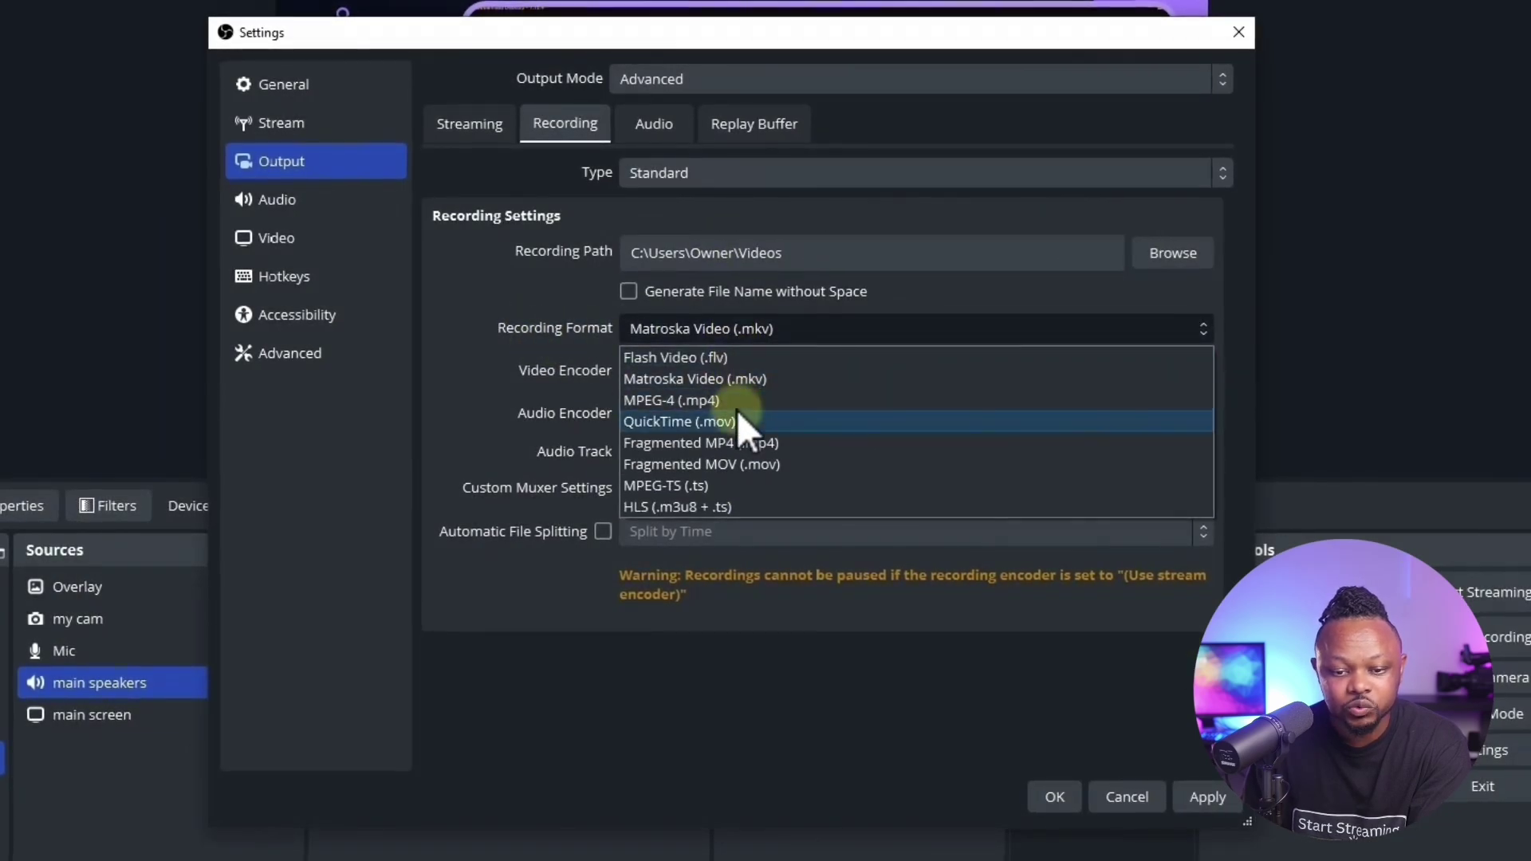
{"action": "left_click", "coordinate": [749, 445]}
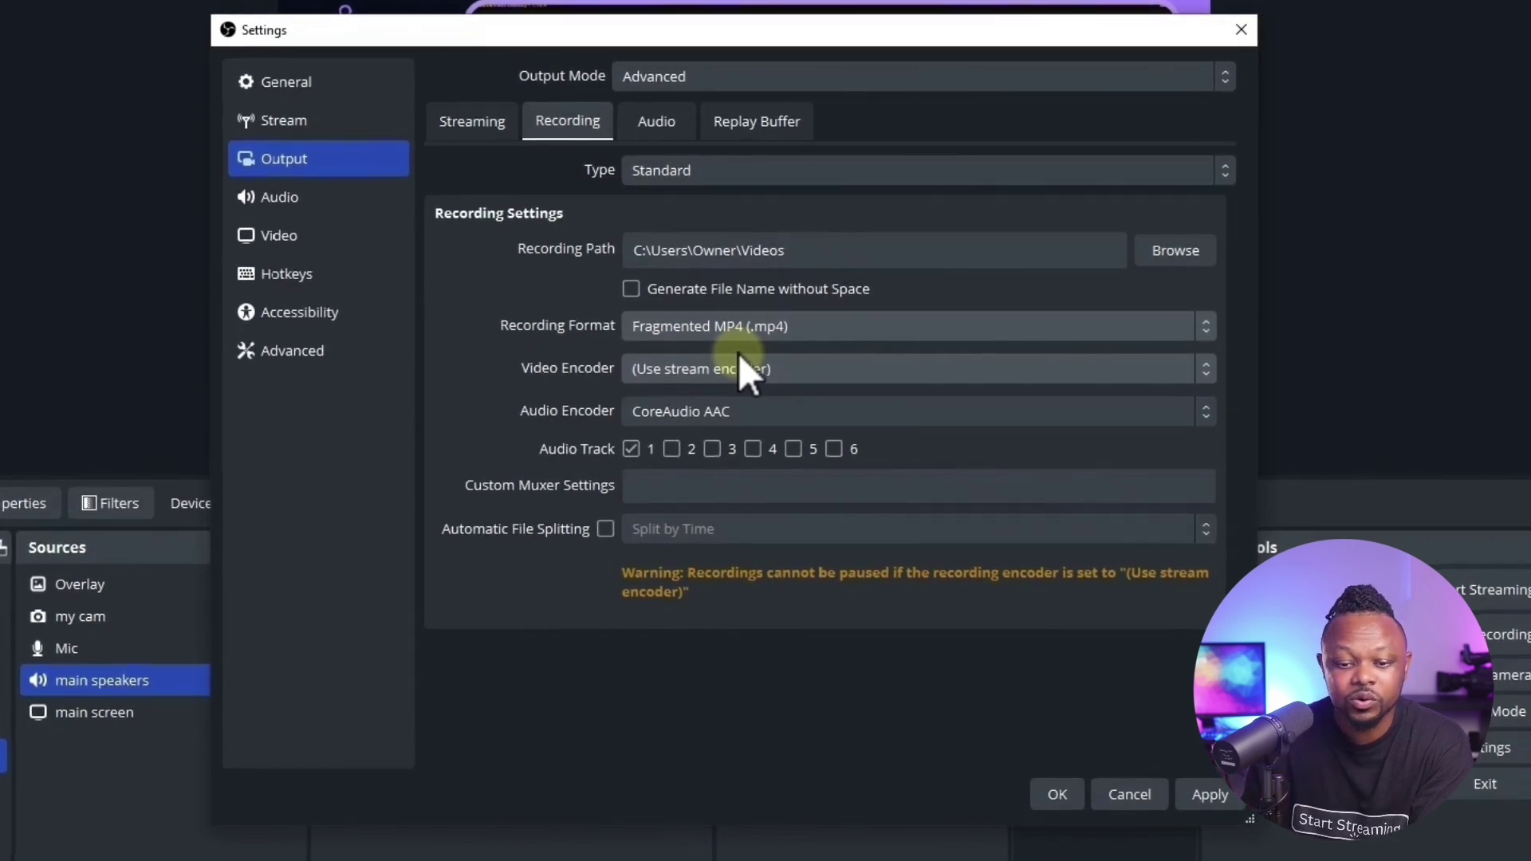
{"action": "left_click", "coordinate": [669, 368]}
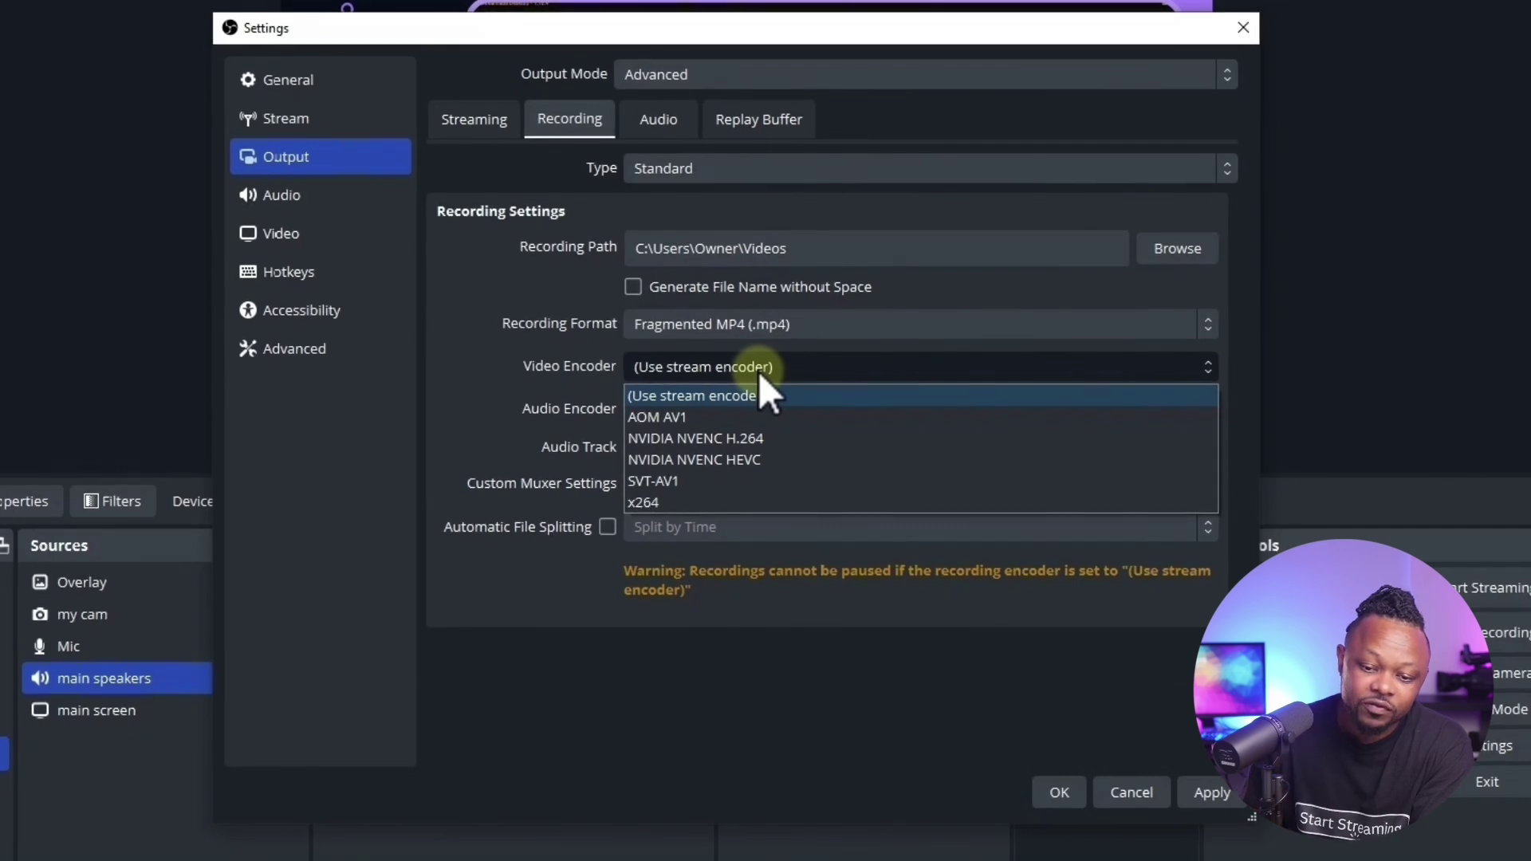
{"action": "left_click", "coordinate": [686, 441]}
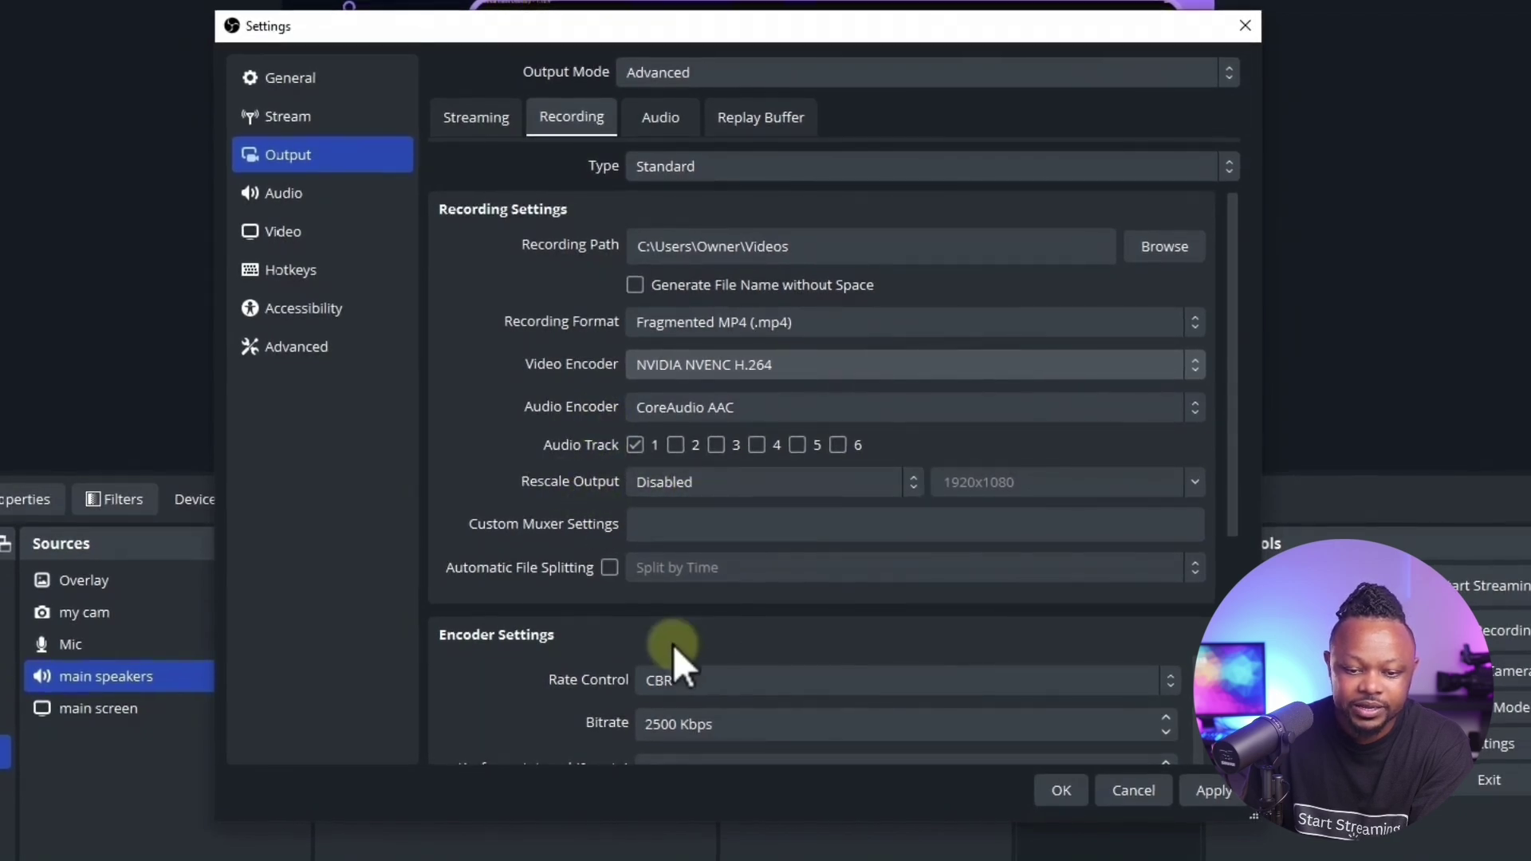
Step: Set the recording encoder's rate control to CQP with a CQ level of 18
{"action": "scroll", "coordinate": [670, 642], "scroll_direction": "down", "scroll_amount": 1}
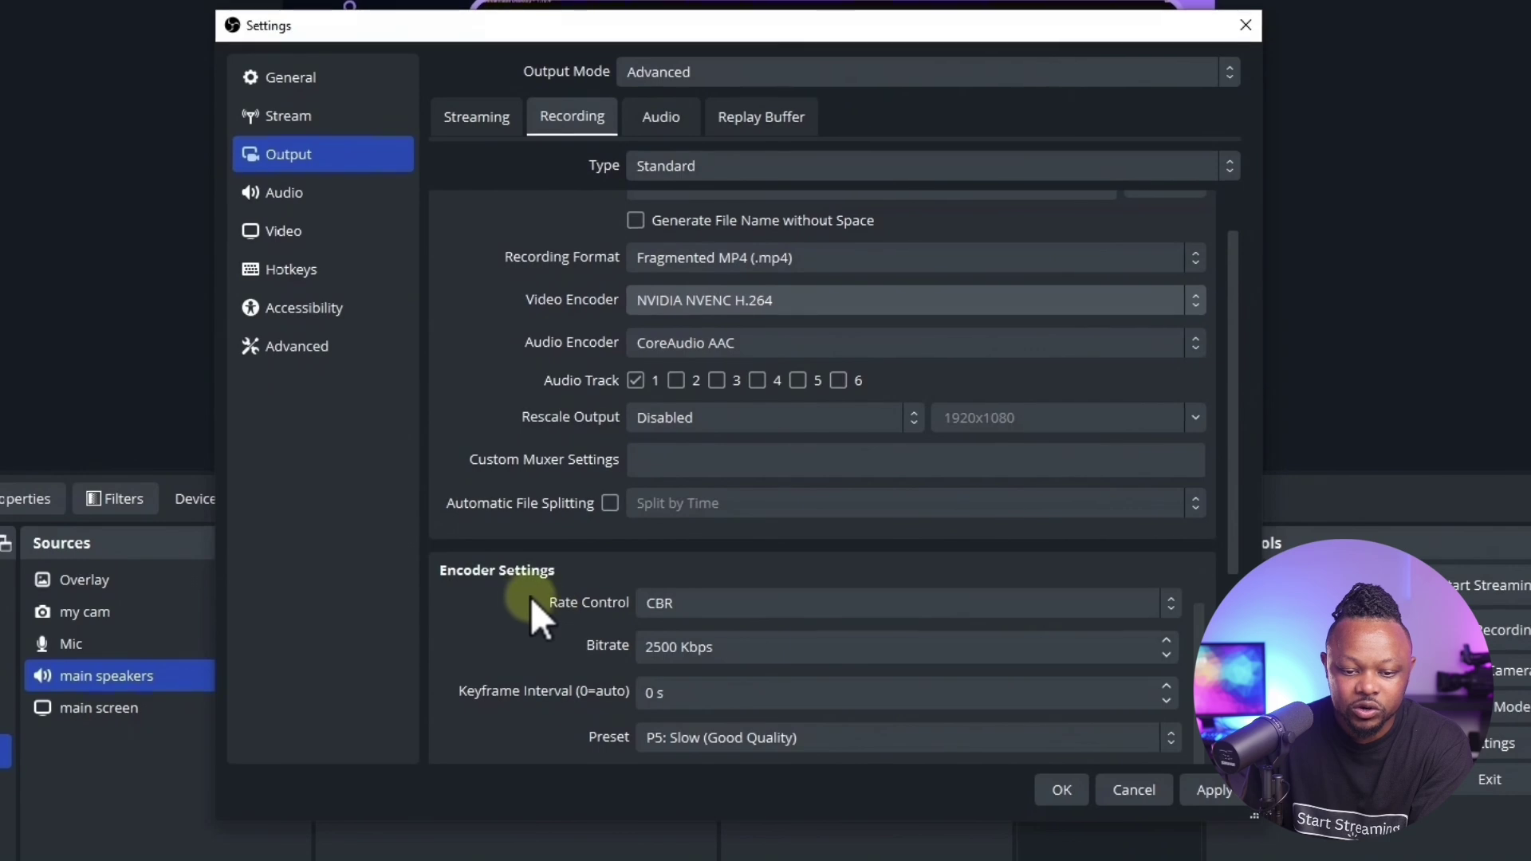
{"action": "scroll", "coordinate": [542, 603], "scroll_direction": "down", "scroll_amount": 2}
{"action": "left_click", "coordinate": [687, 475]}
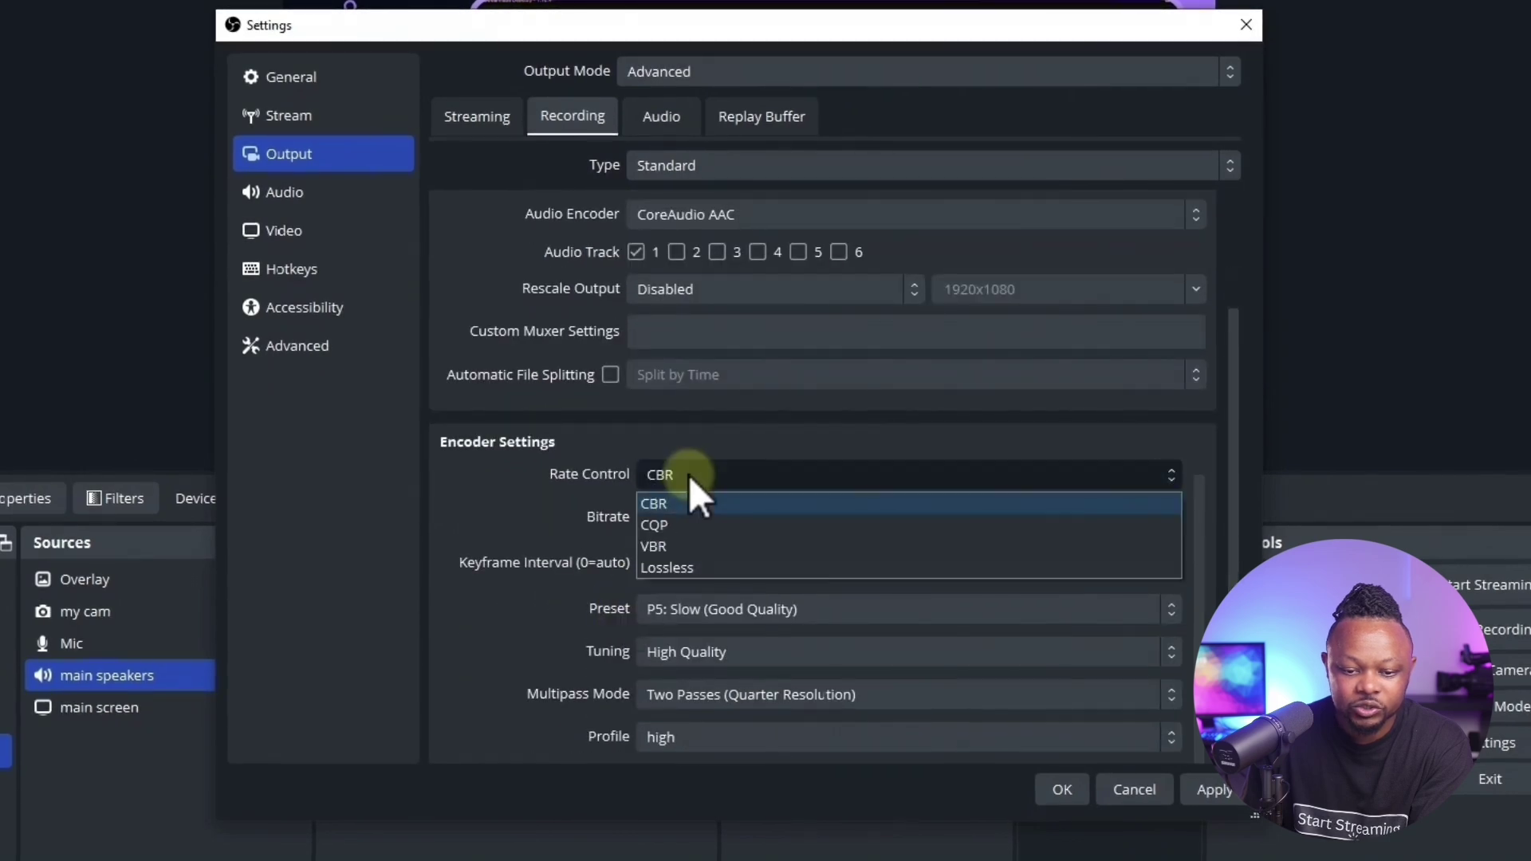
{"action": "left_click", "coordinate": [688, 529]}
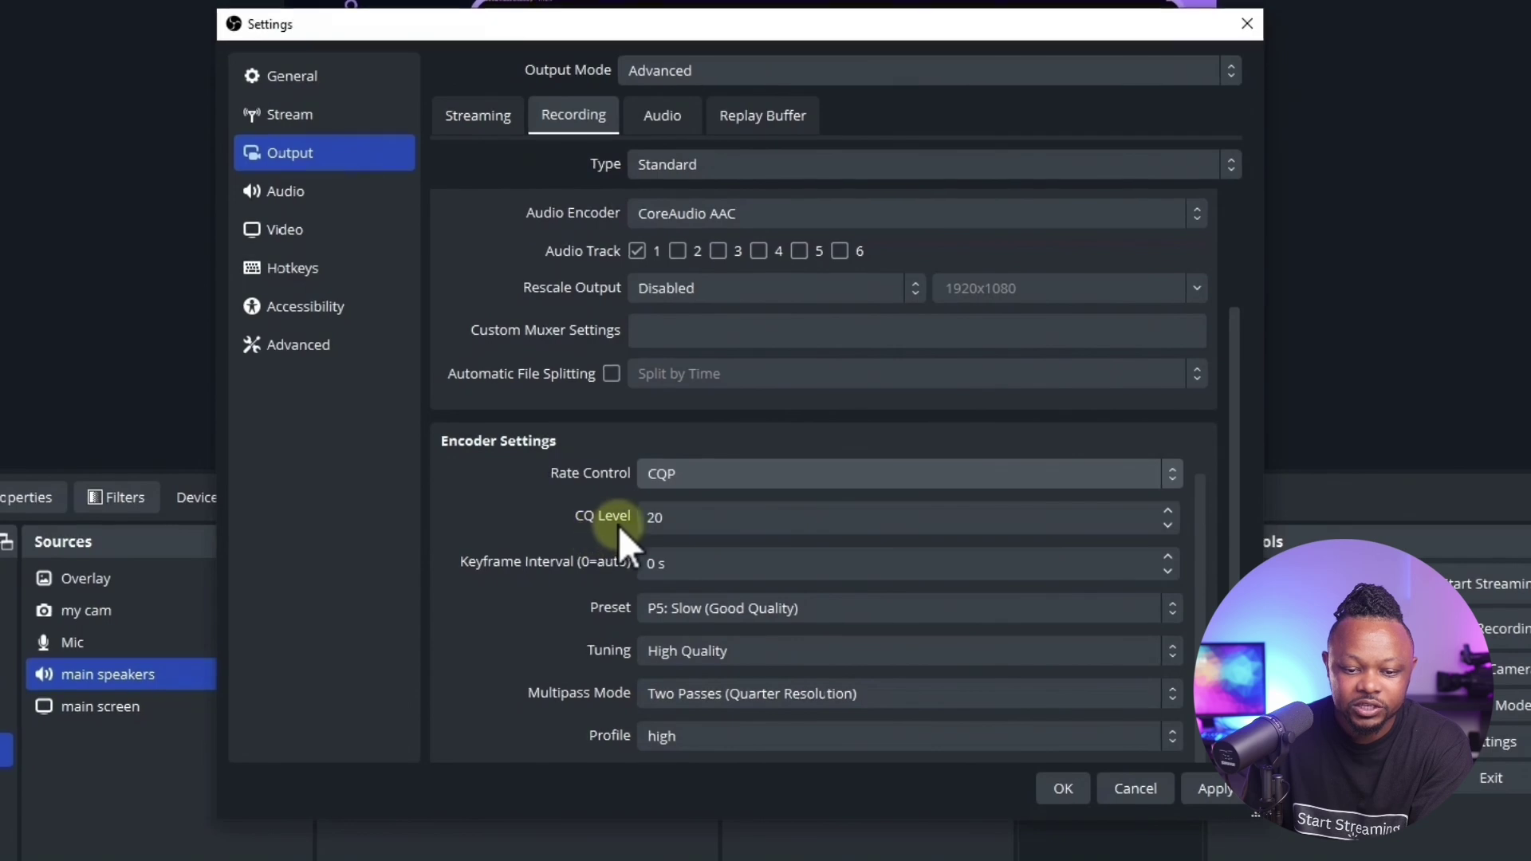
{"action": "double_click", "coordinate": [683, 518]}
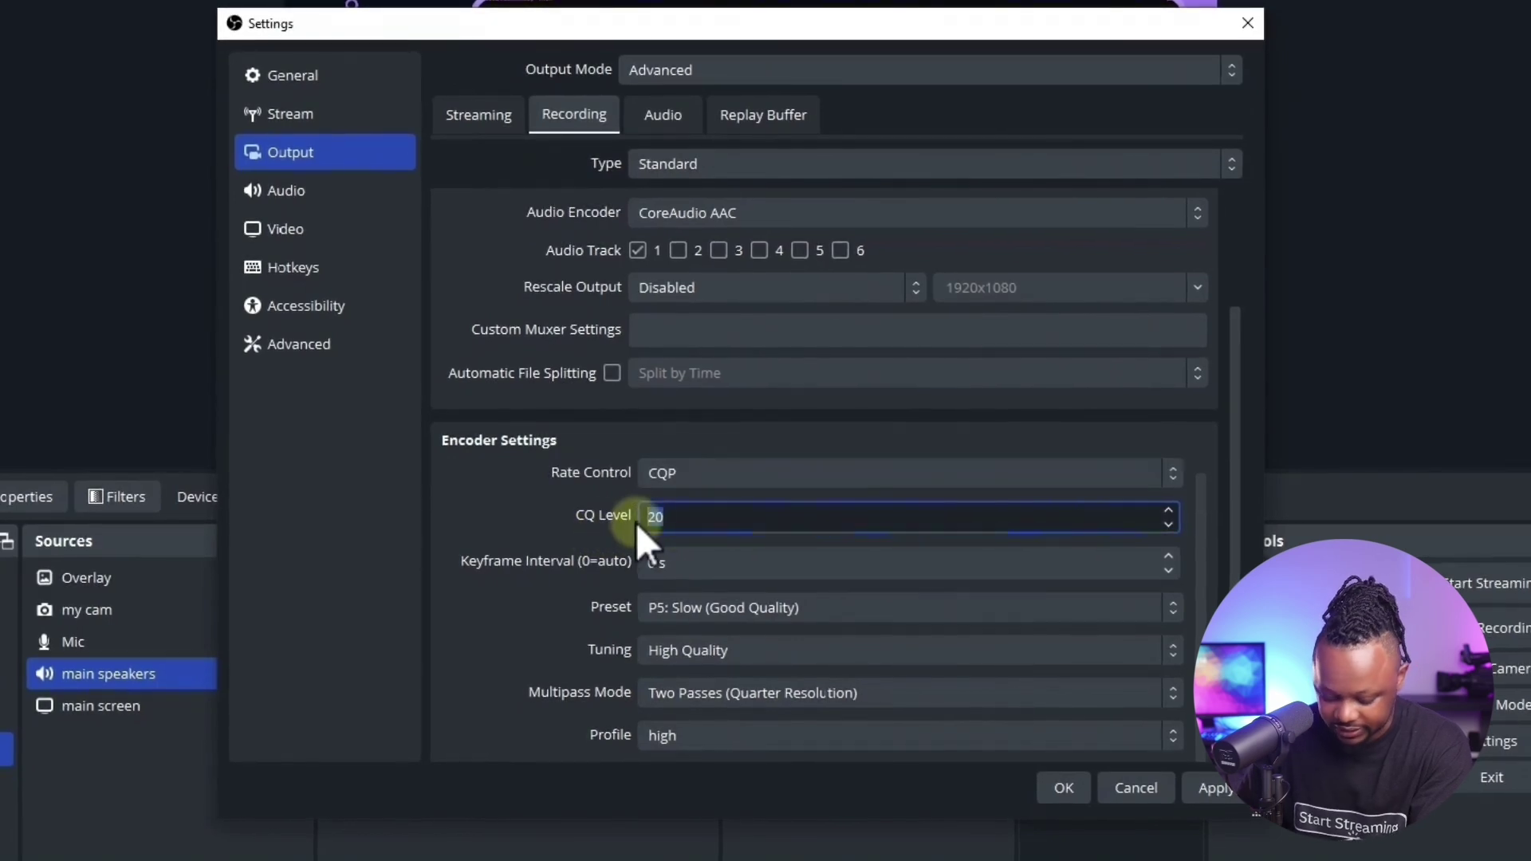
Step: Set the recording keyframe interval to 2 s, check the remaining encoder settings and apply the changes
{"action": "left_click", "coordinate": [659, 563]}
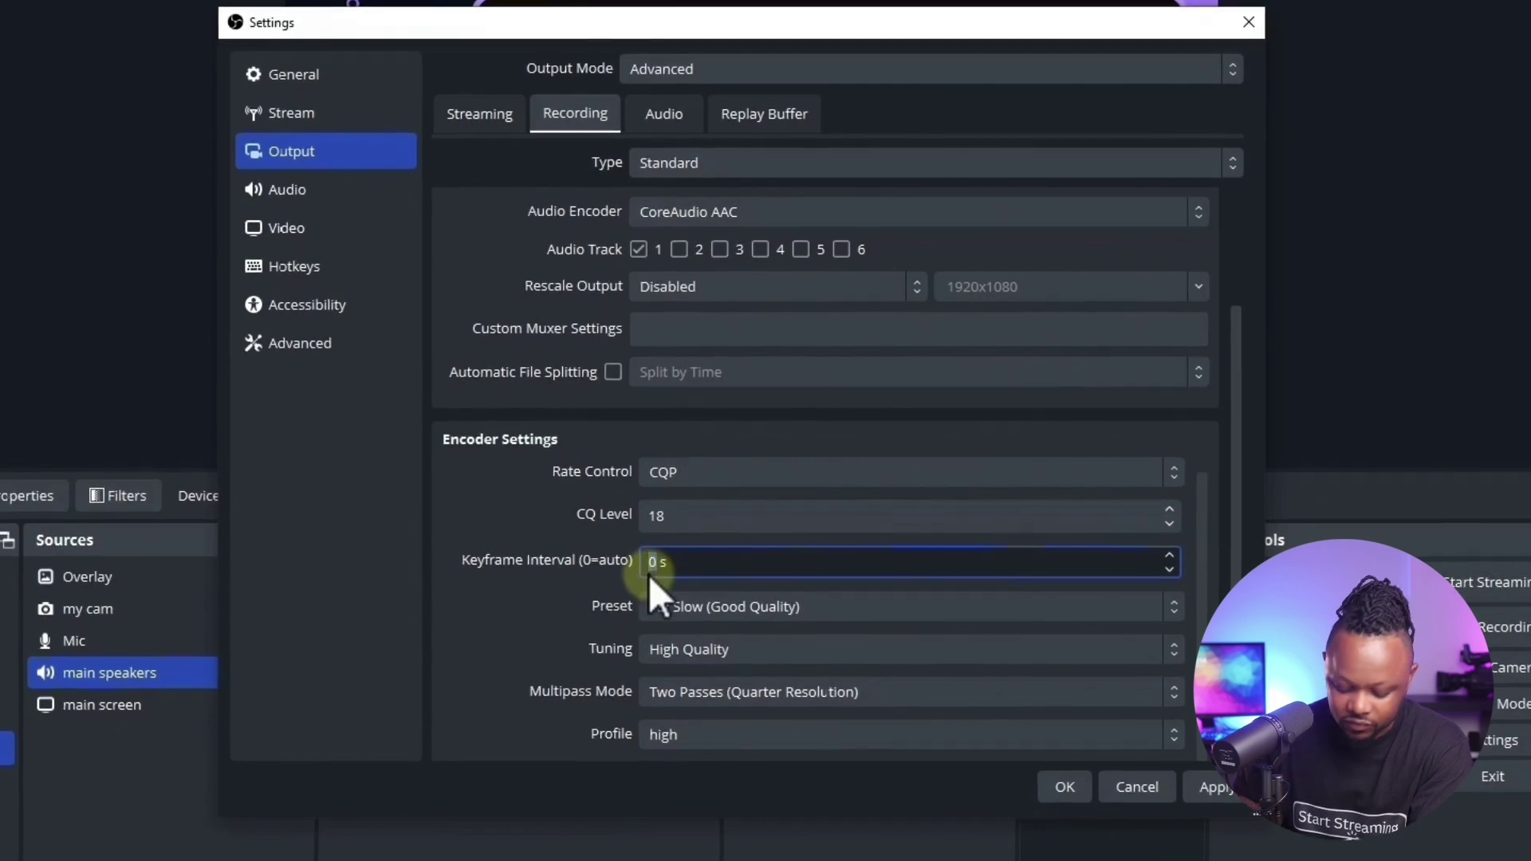
{"action": "key", "text": "BackSpace"}
{"action": "type", "text": "2"}
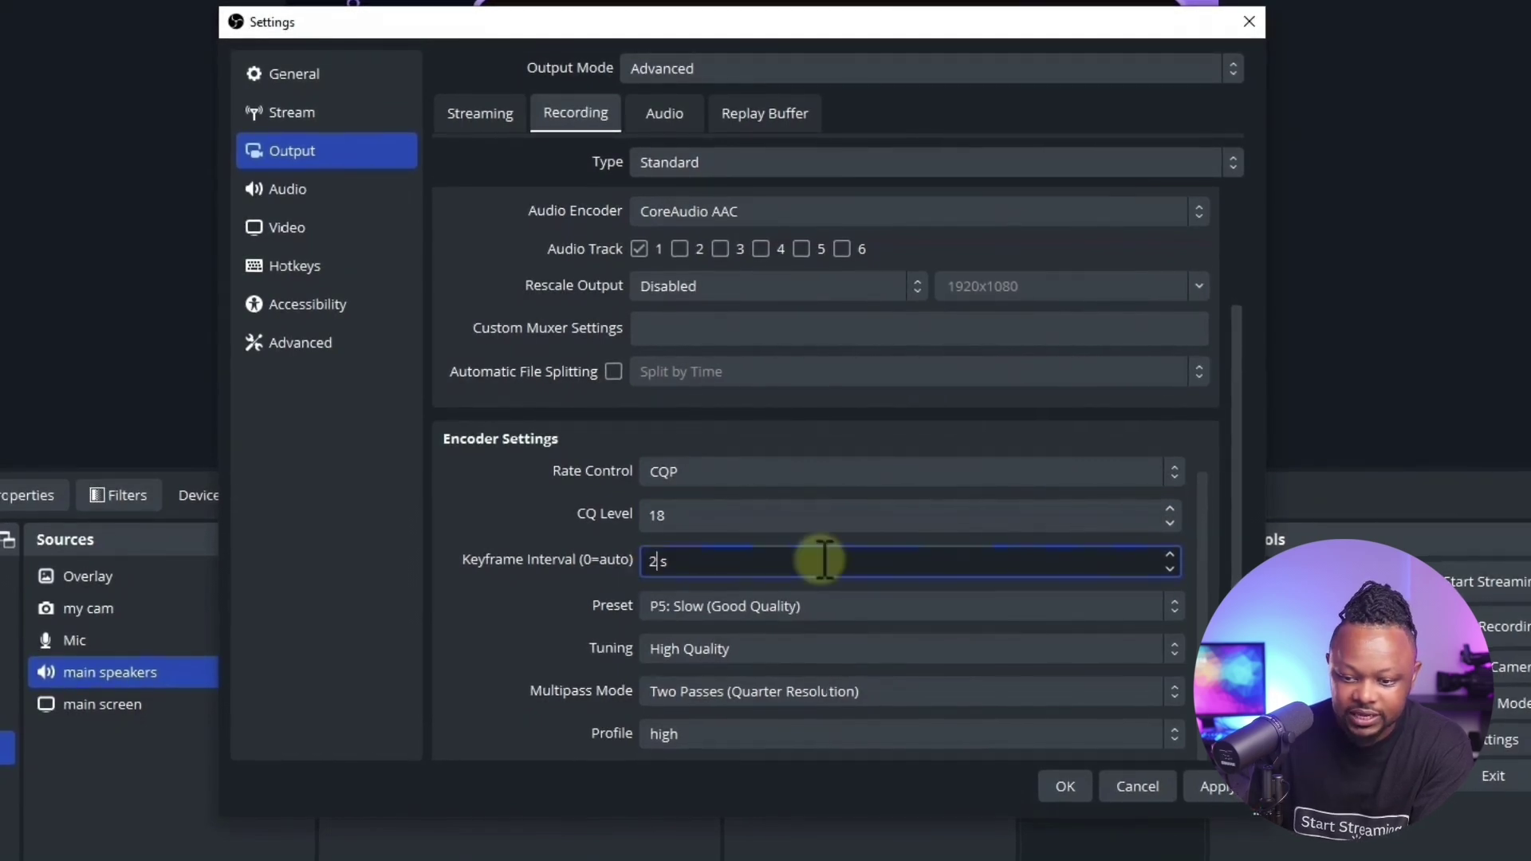
{"action": "scroll", "coordinate": [1236, 550], "scroll_direction": "down", "scroll_amount": 5}
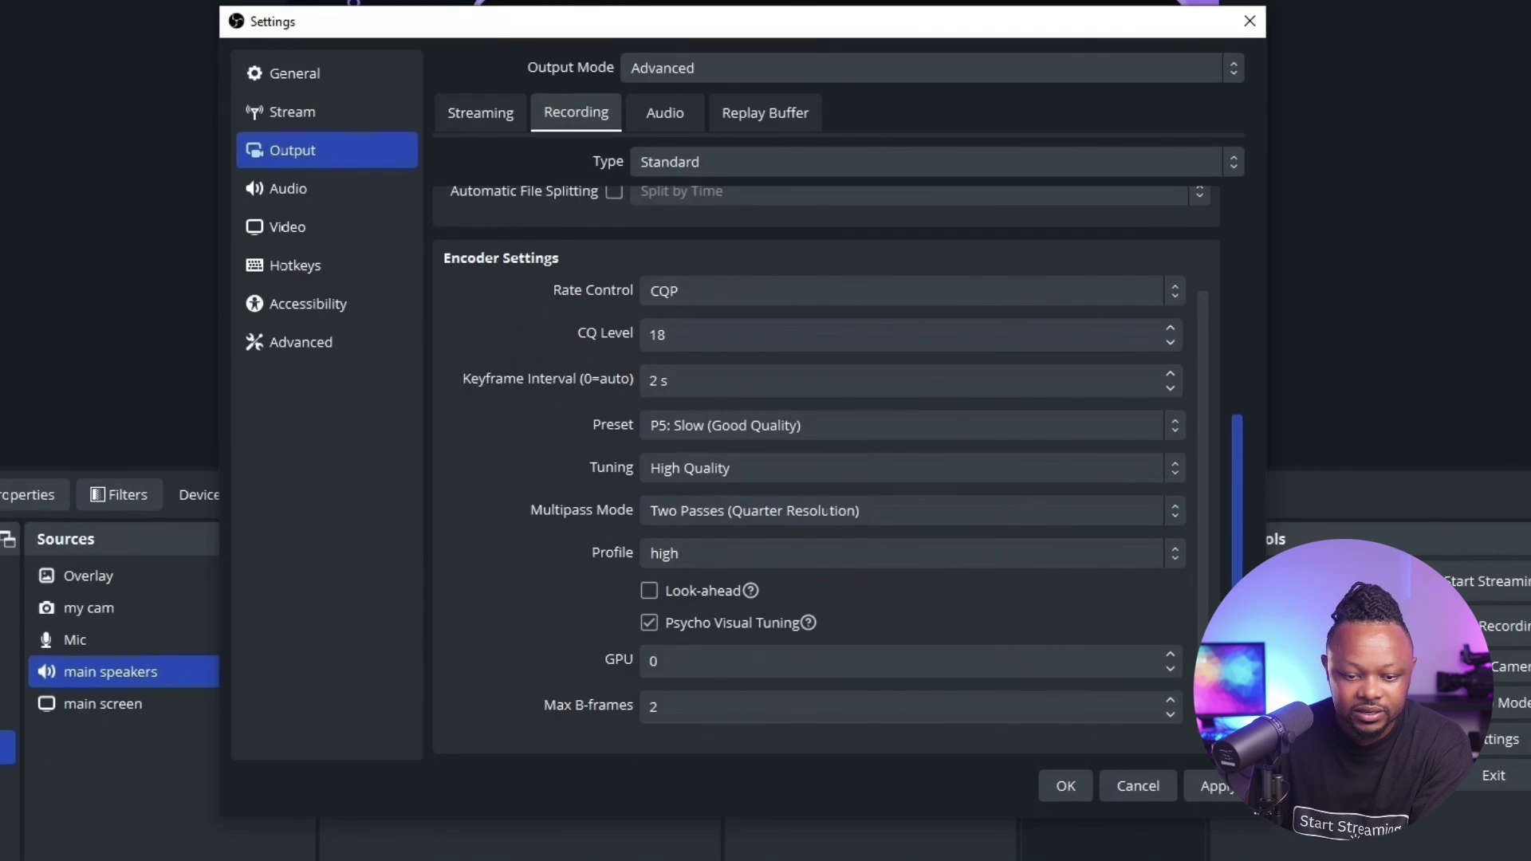
{"action": "scroll", "coordinate": [1236, 551], "scroll_direction": "up", "scroll_amount": 5}
{"action": "left_click", "coordinate": [1218, 787]}
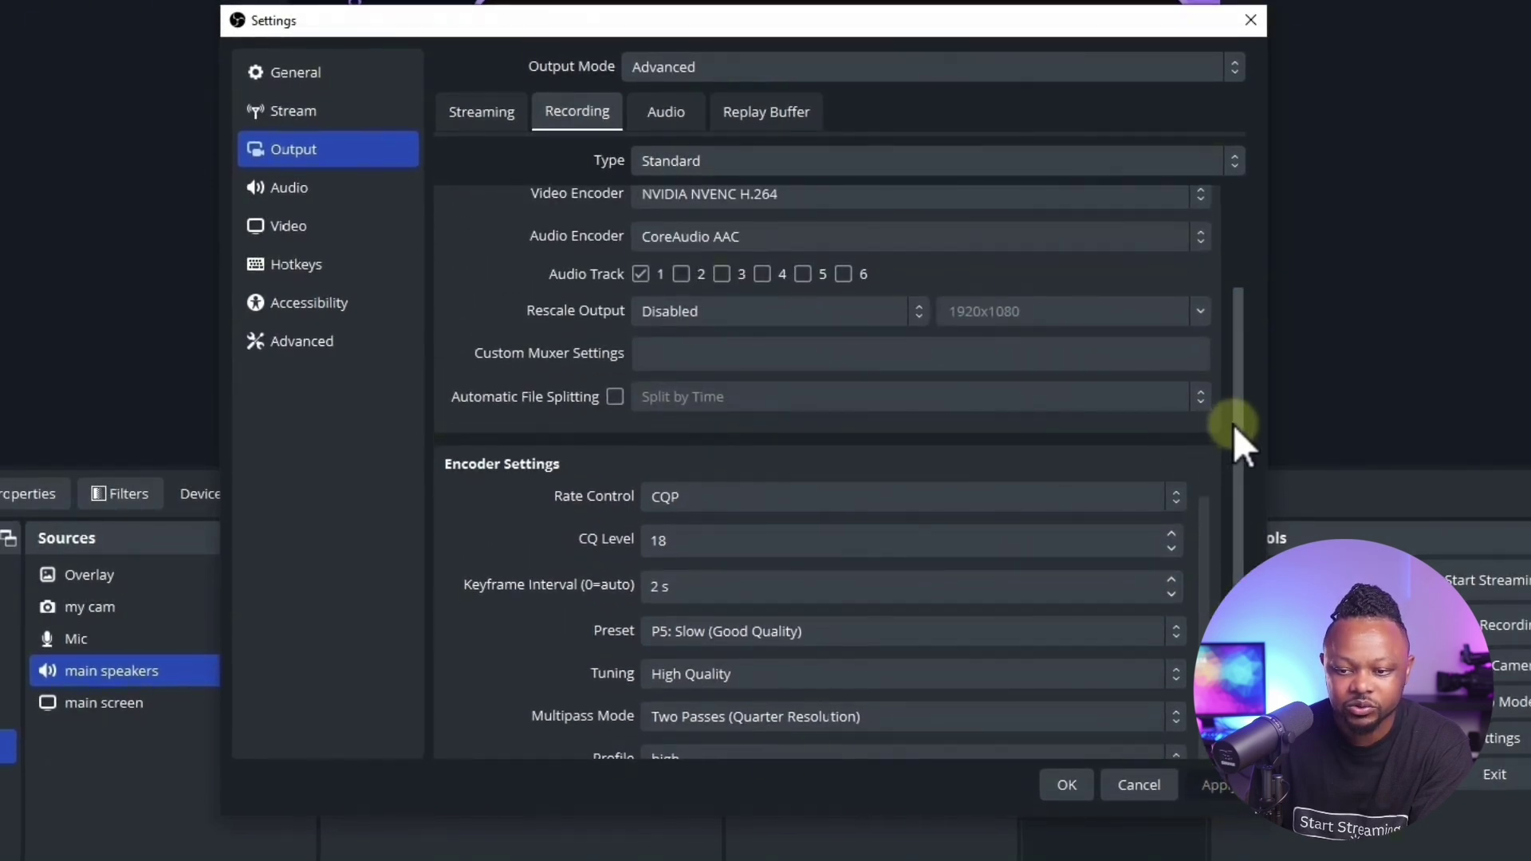
Step: Choose NVIDIA NVENC H.264 as the streaming video encoder, recheck the recording settings and accept the settings dialog
{"action": "left_click_drag", "start_coordinate": [1237, 444], "coordinate": [1238, 275]}
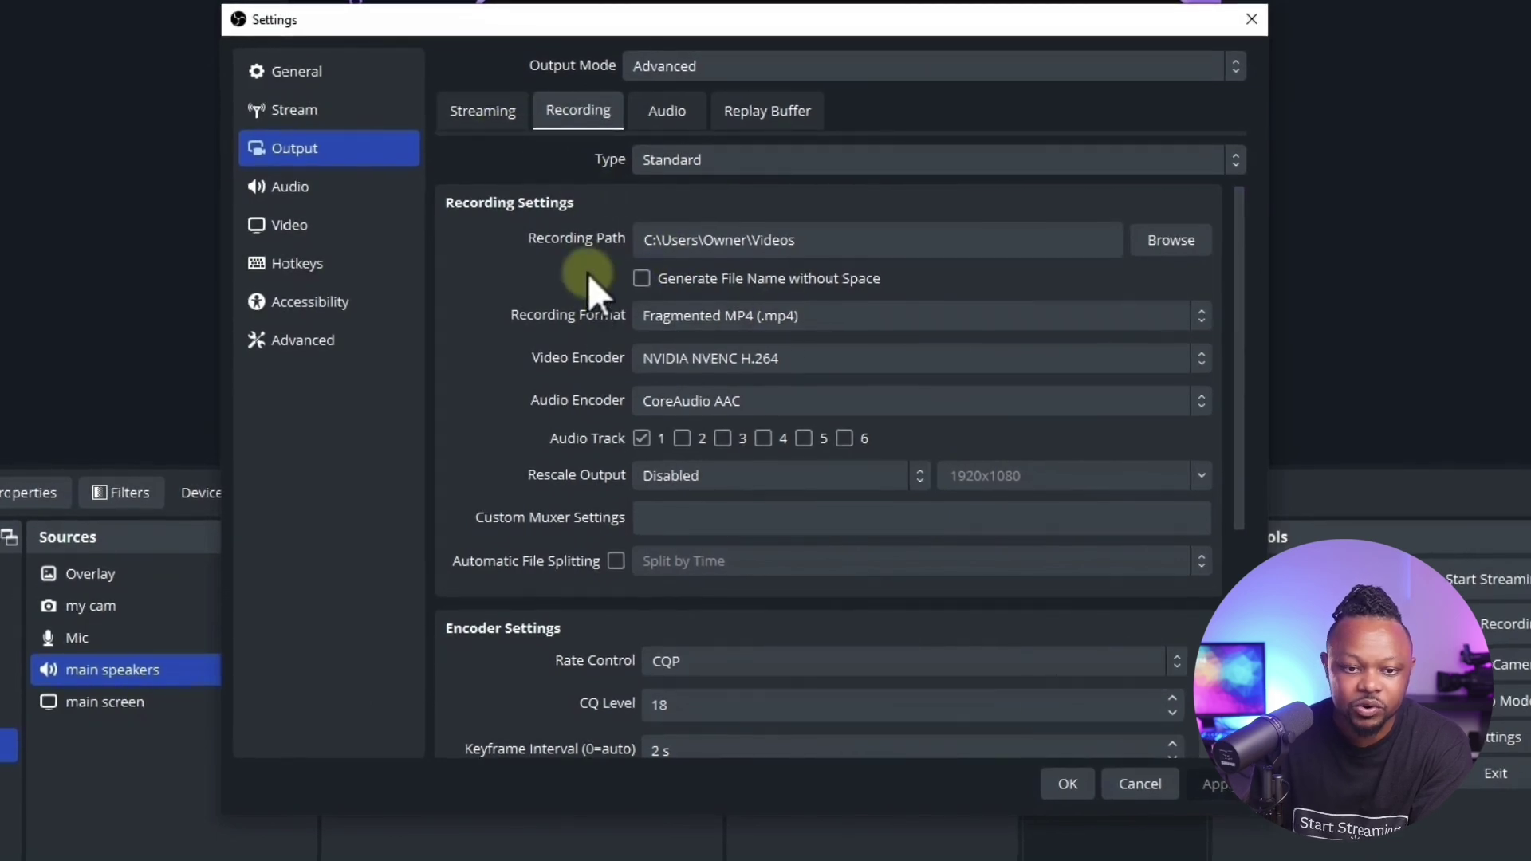
{"action": "left_click", "coordinate": [480, 118]}
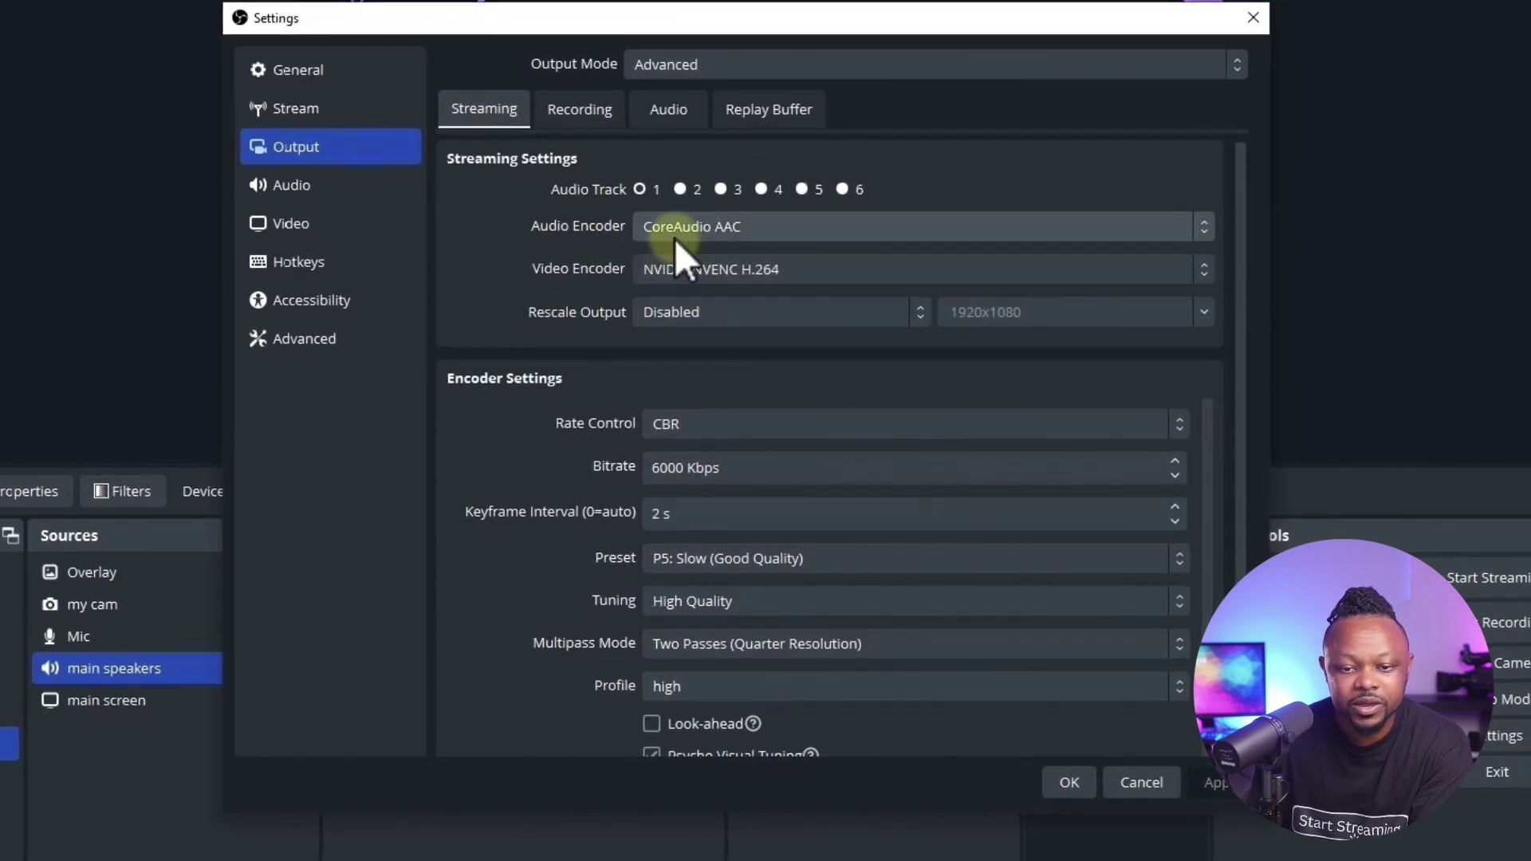
{"action": "left_click", "coordinate": [712, 270]}
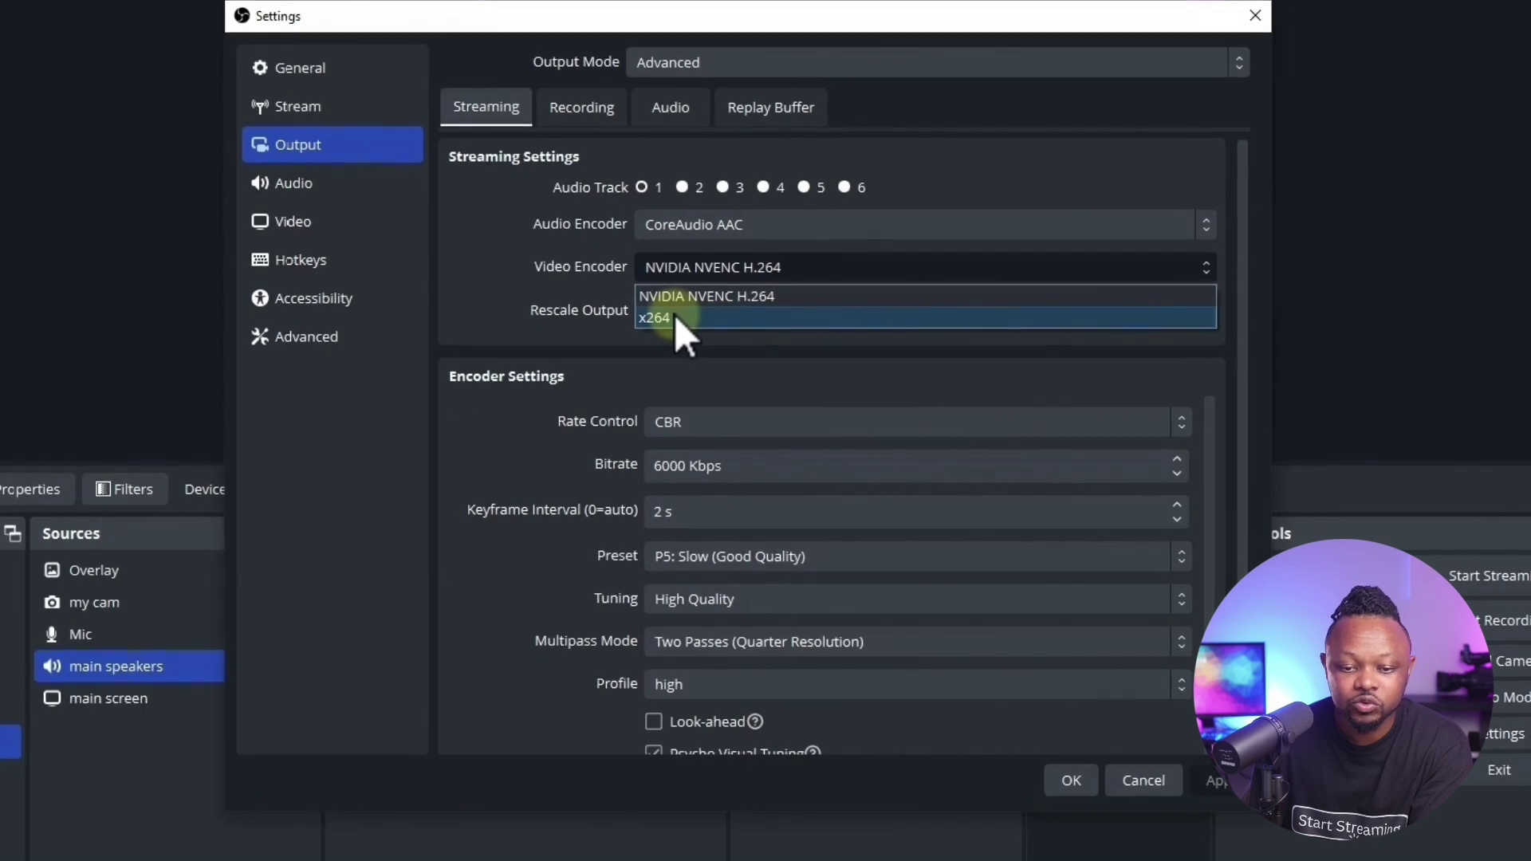
{"action": "left_click", "coordinate": [649, 291]}
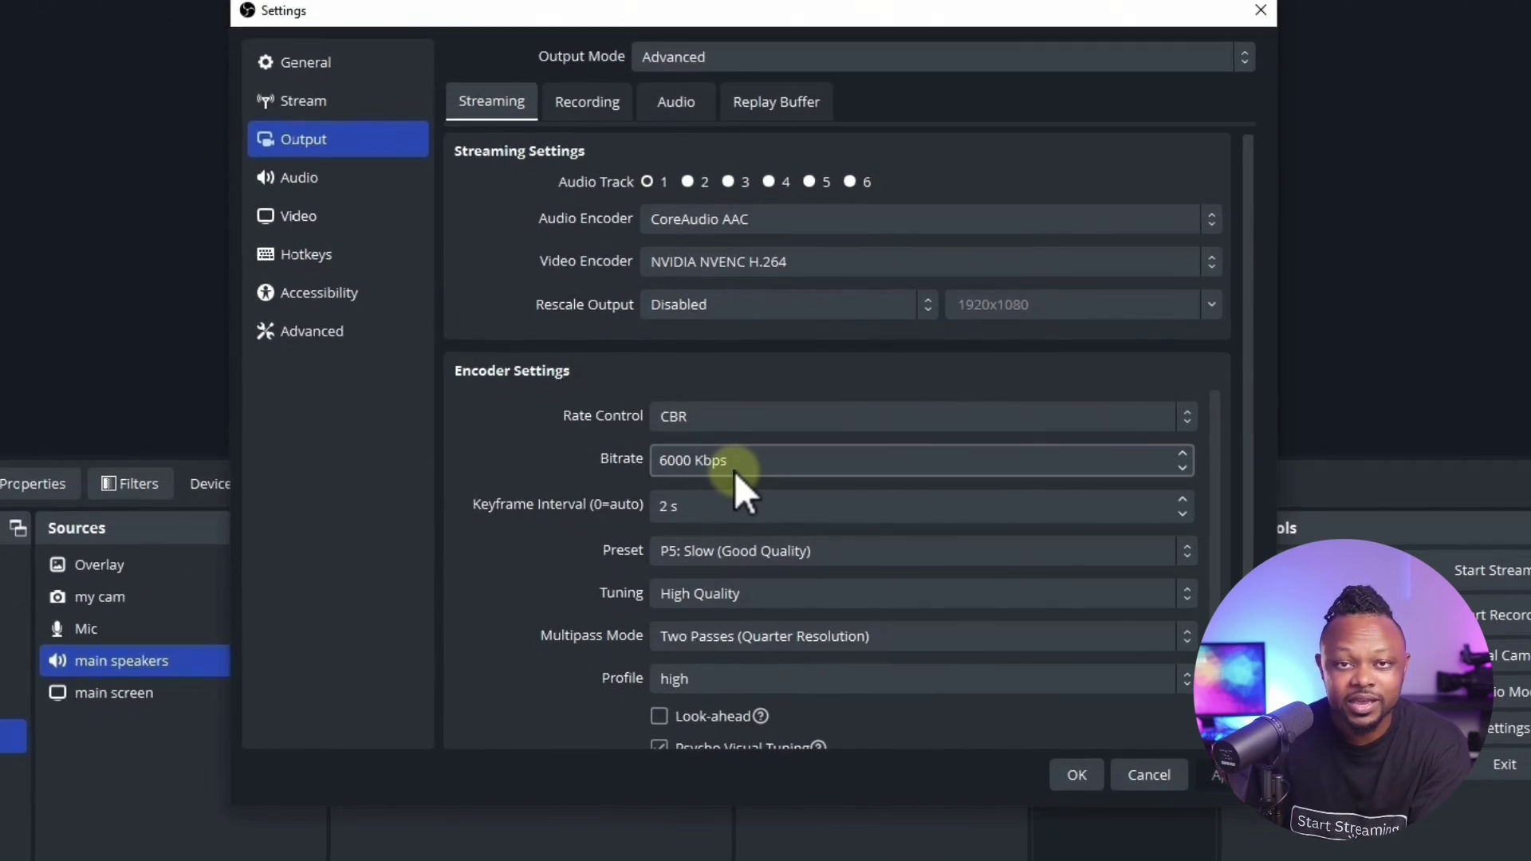
{"action": "left_click", "coordinate": [585, 102]}
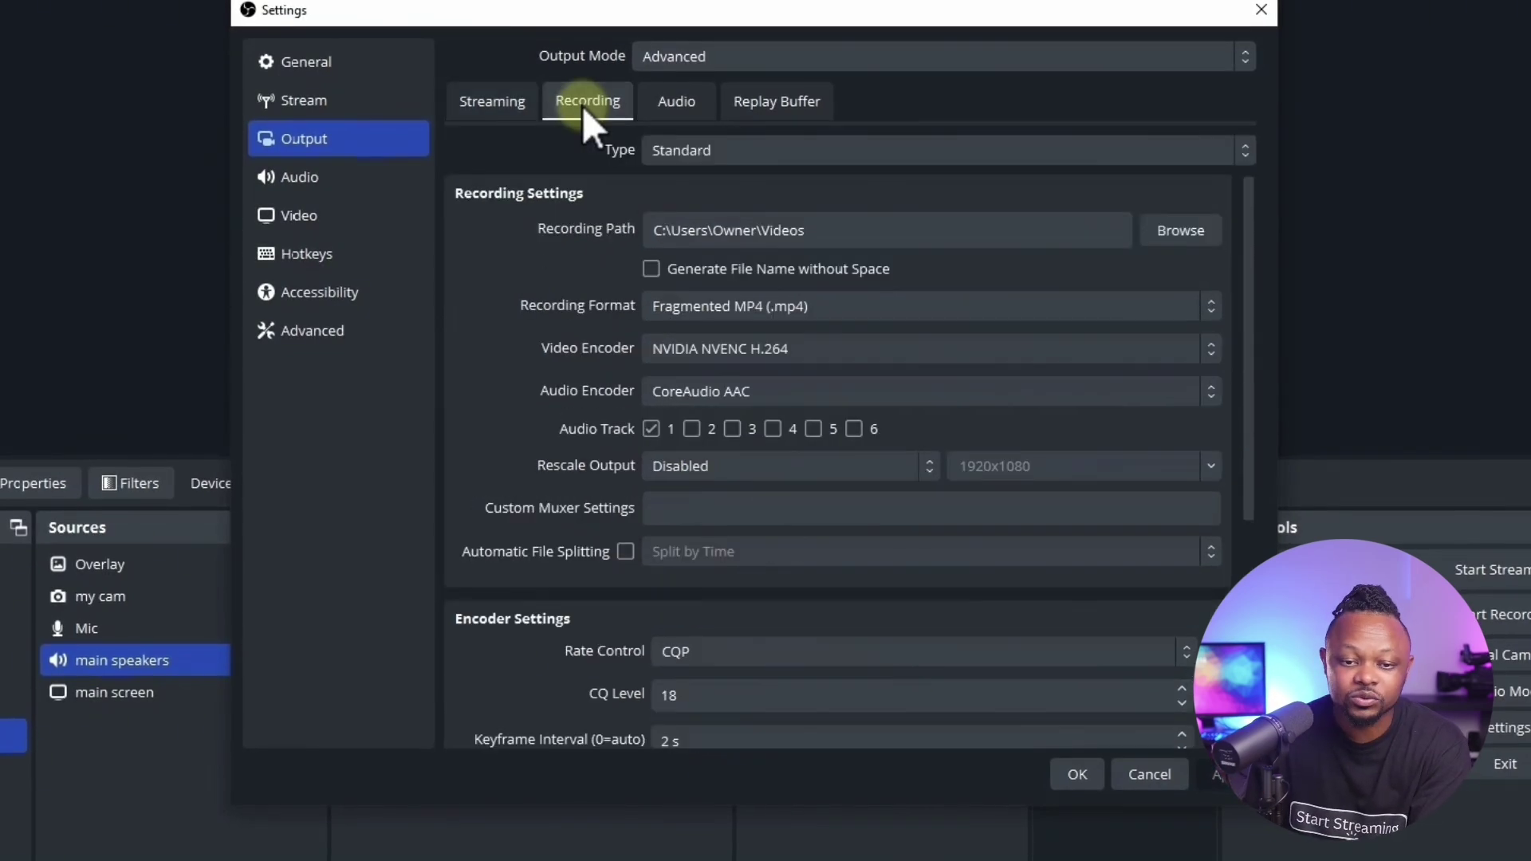
{"action": "left_click", "coordinate": [1073, 772]}
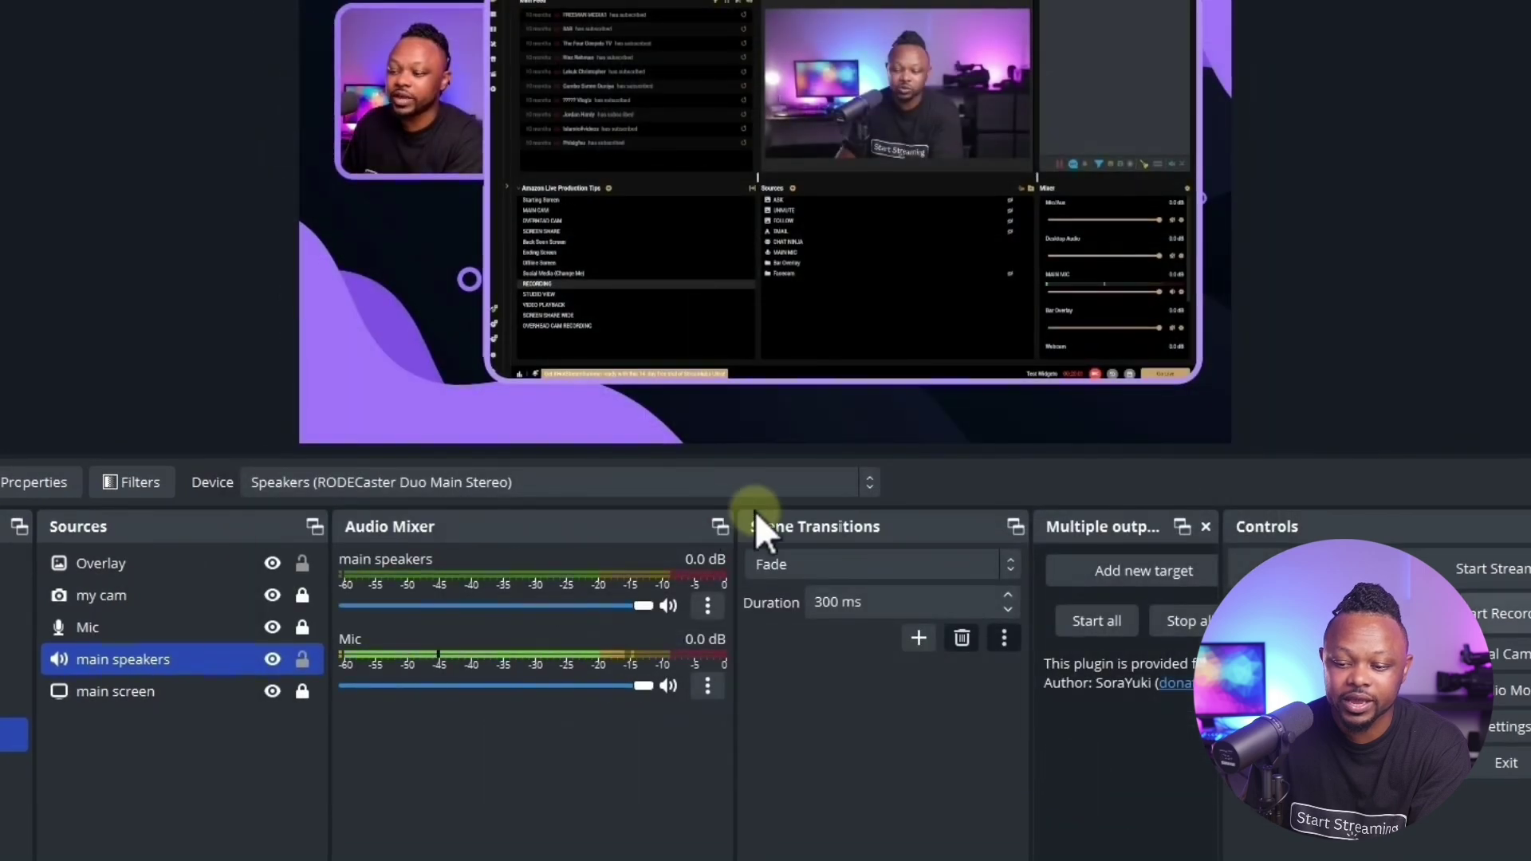